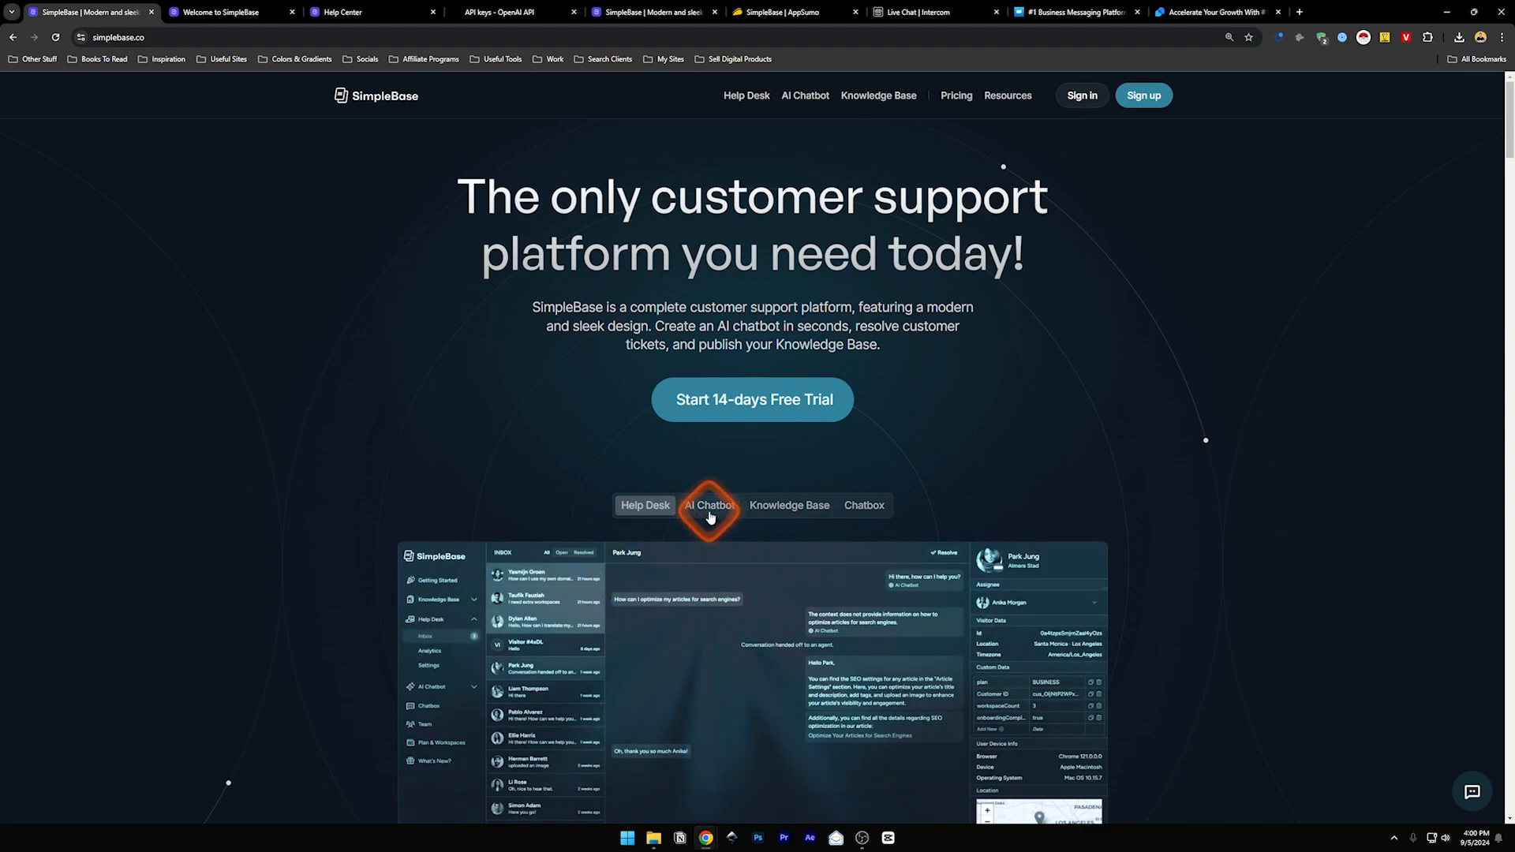
- Preview the AI Chatbot, Knowledge Base and Chatbox tabs in the homepage product showcase
click(709, 517)
scroll(343, 524, down, 2)
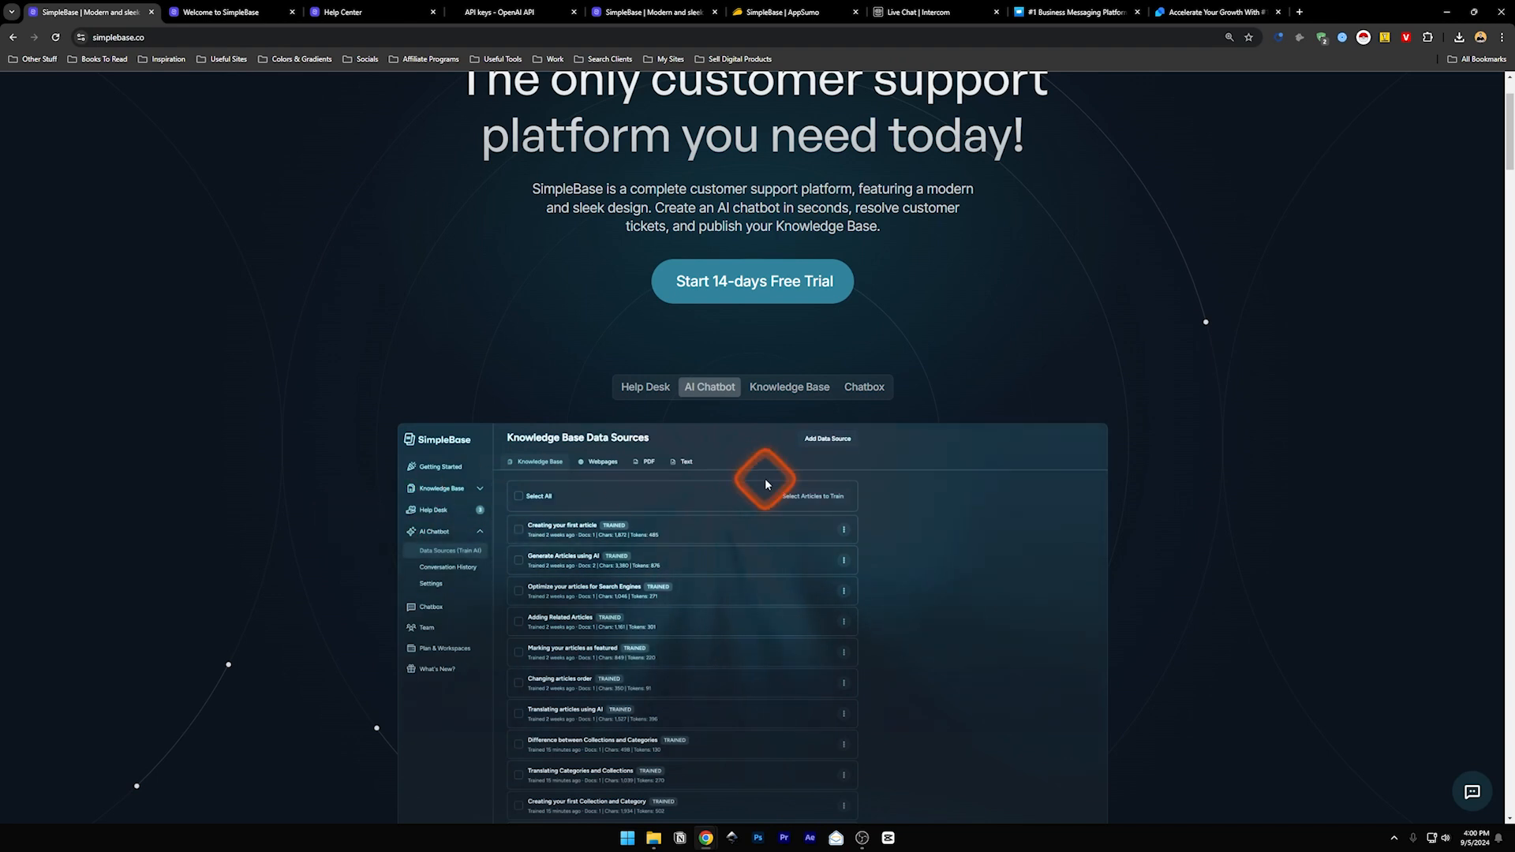
click(766, 390)
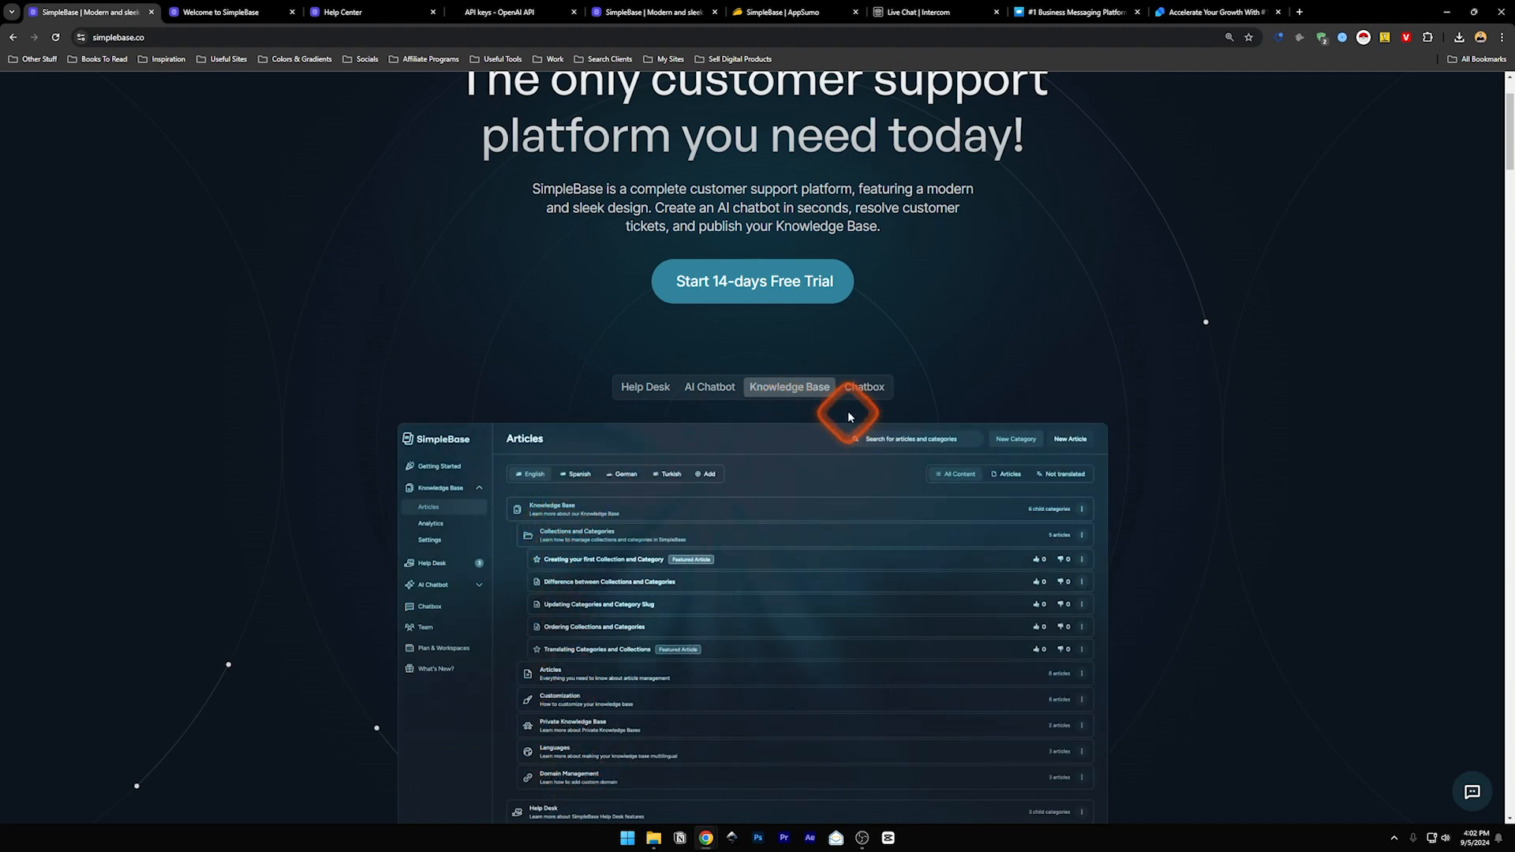
click(860, 390)
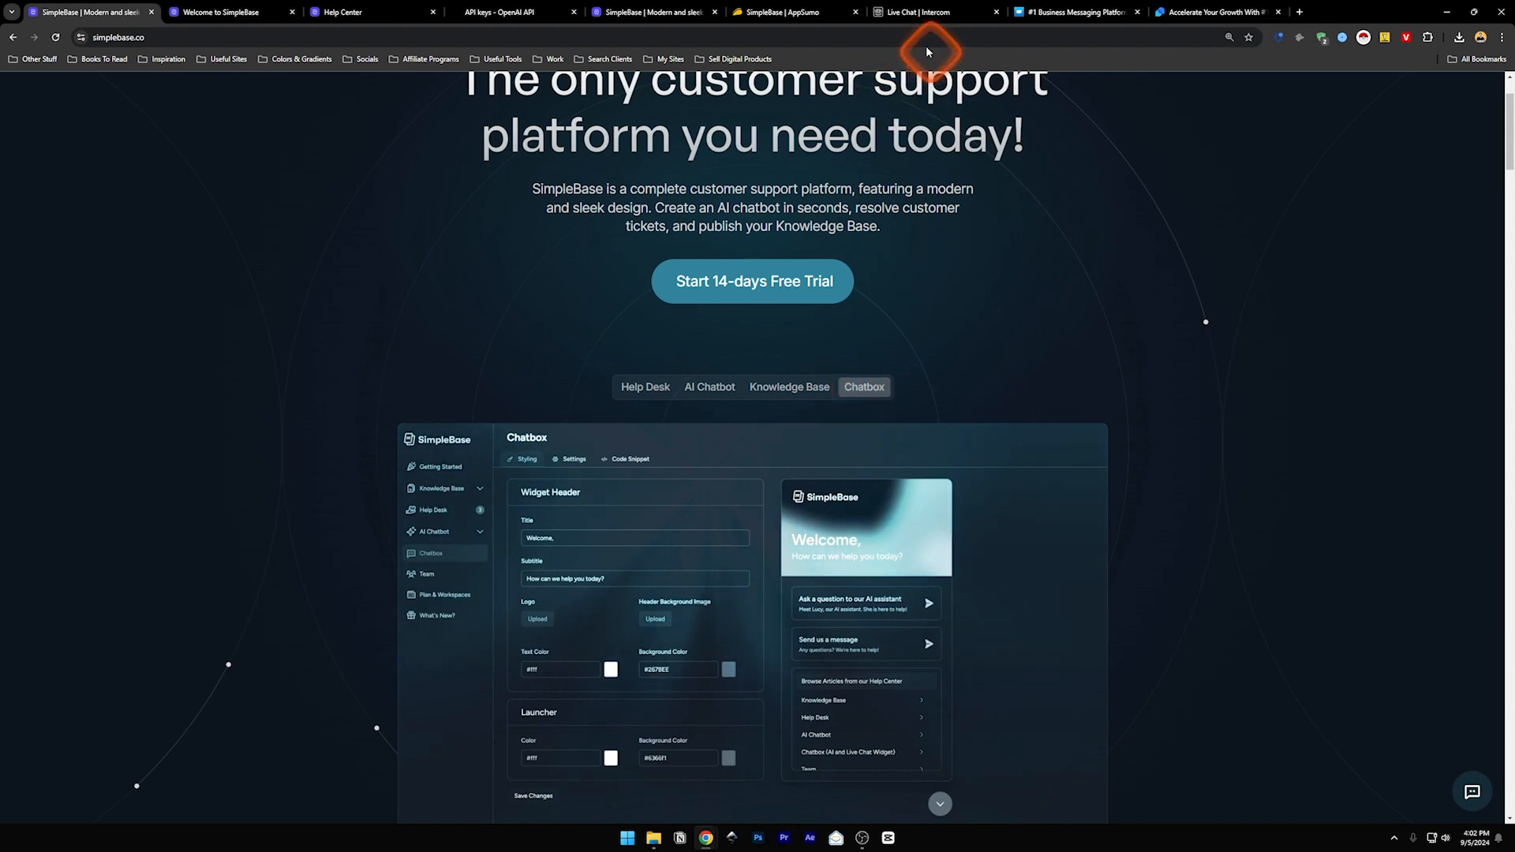
click(913, 11)
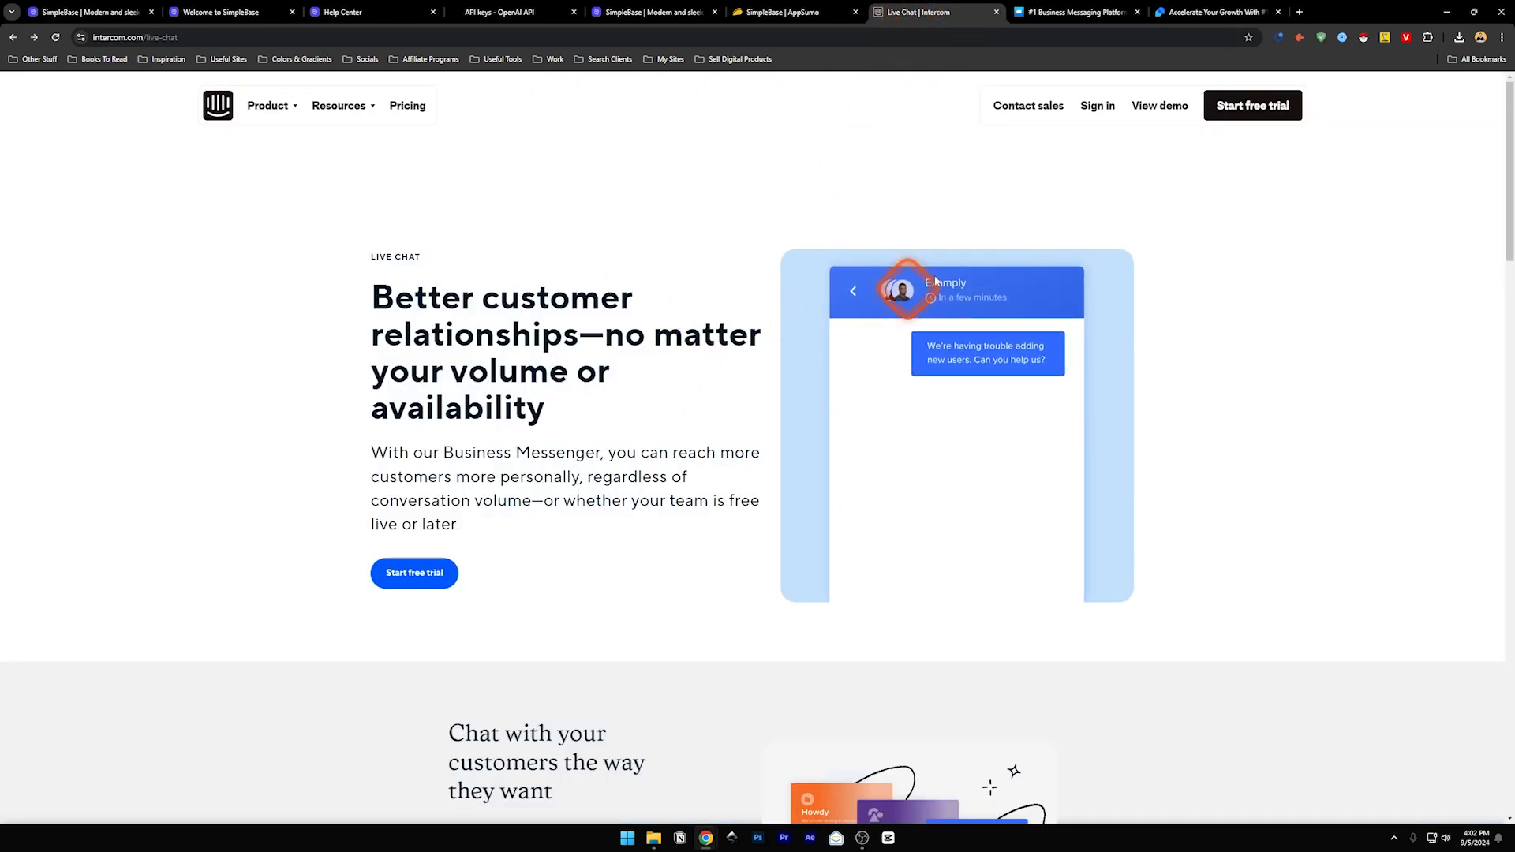
- Compare the Crisp and Tidio chat widgets, then close the competitor tabs
click(1058, 14)
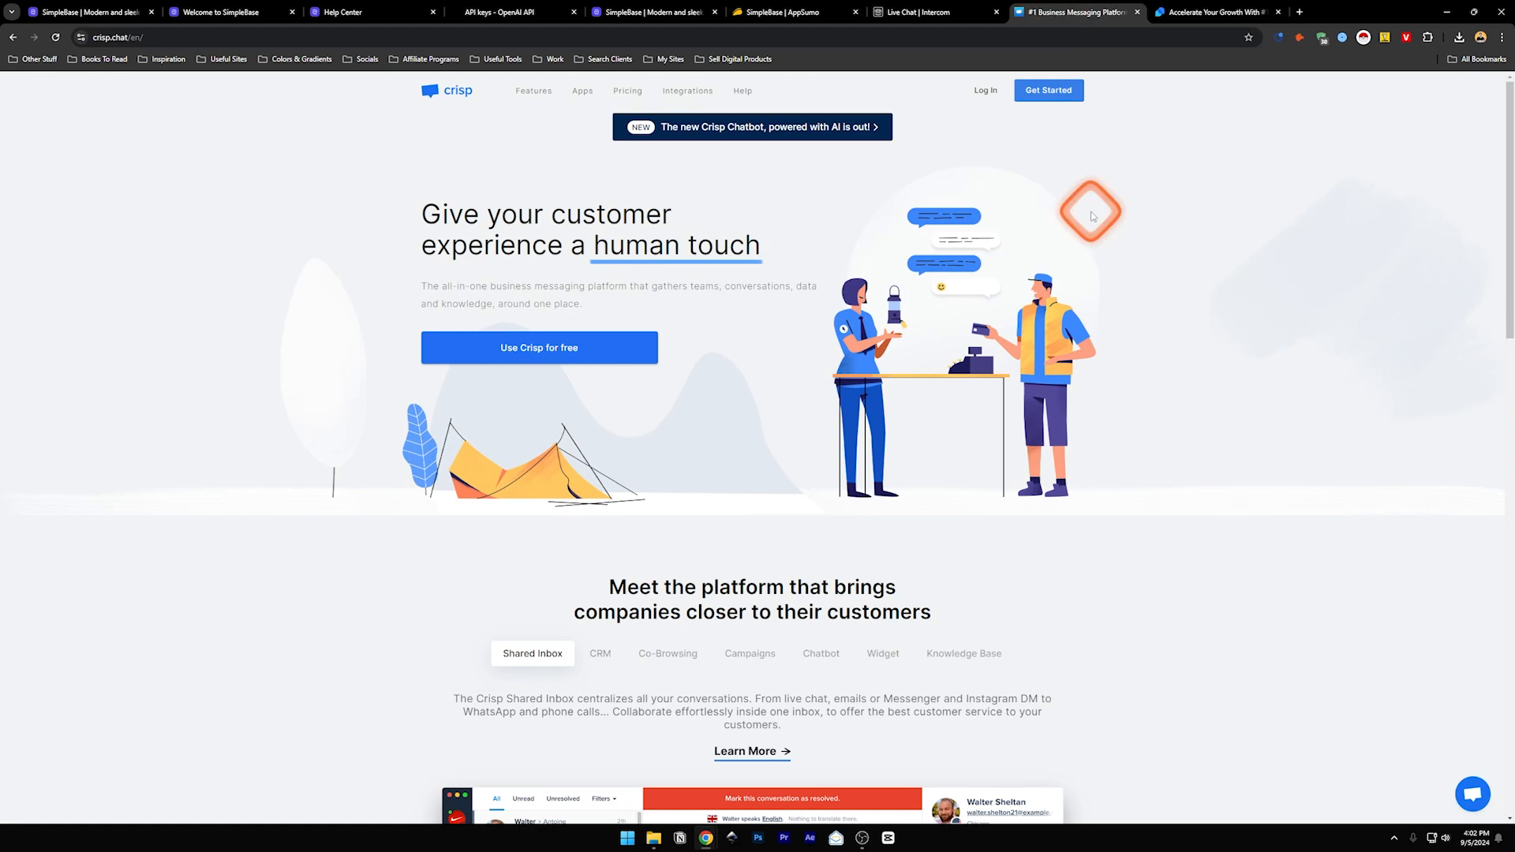
click(1189, 16)
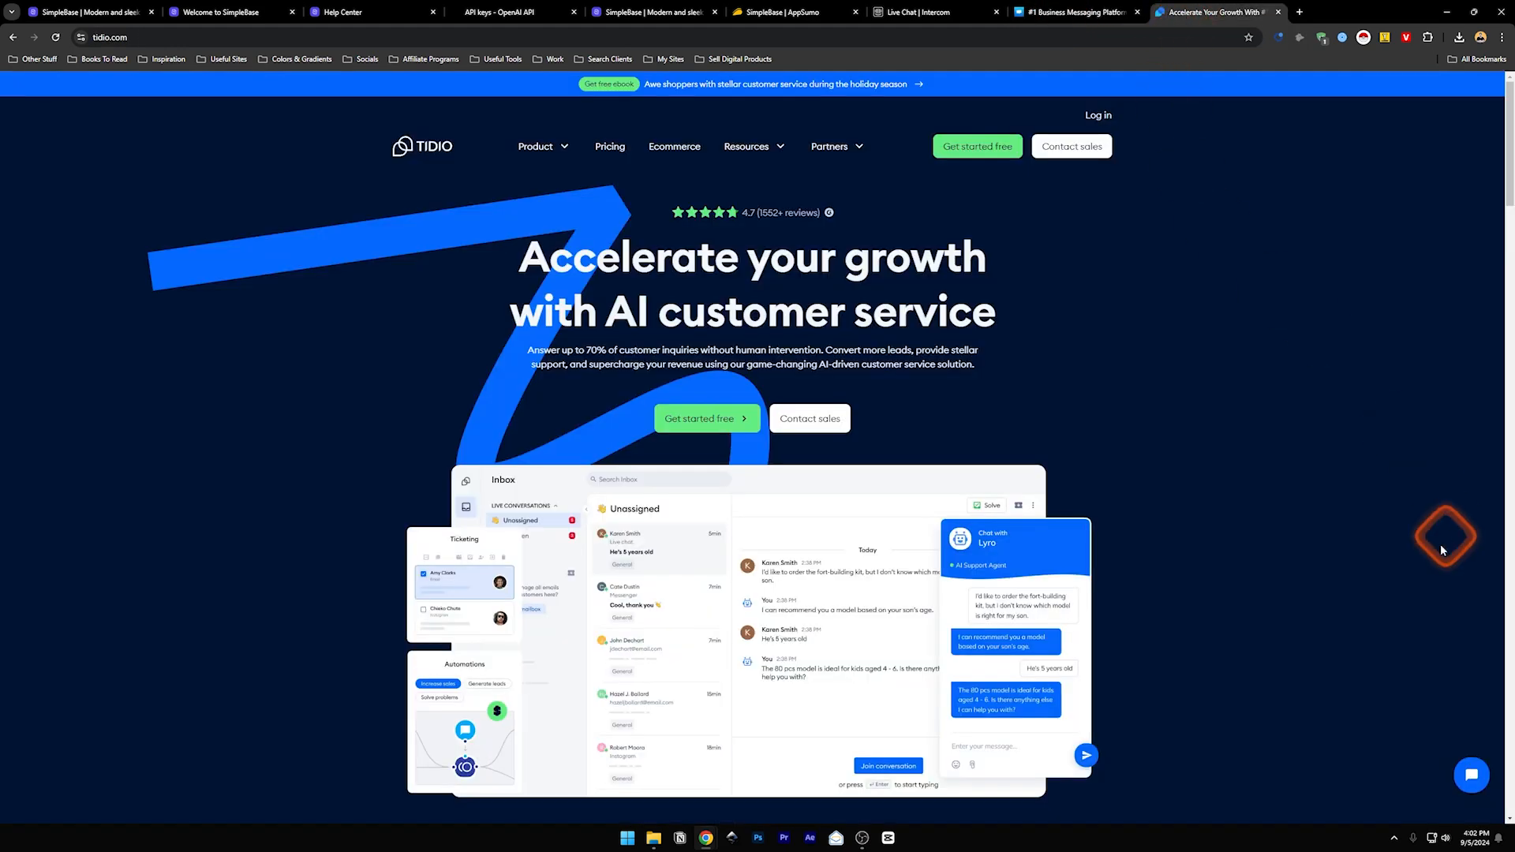
click(1472, 775)
click(1104, 8)
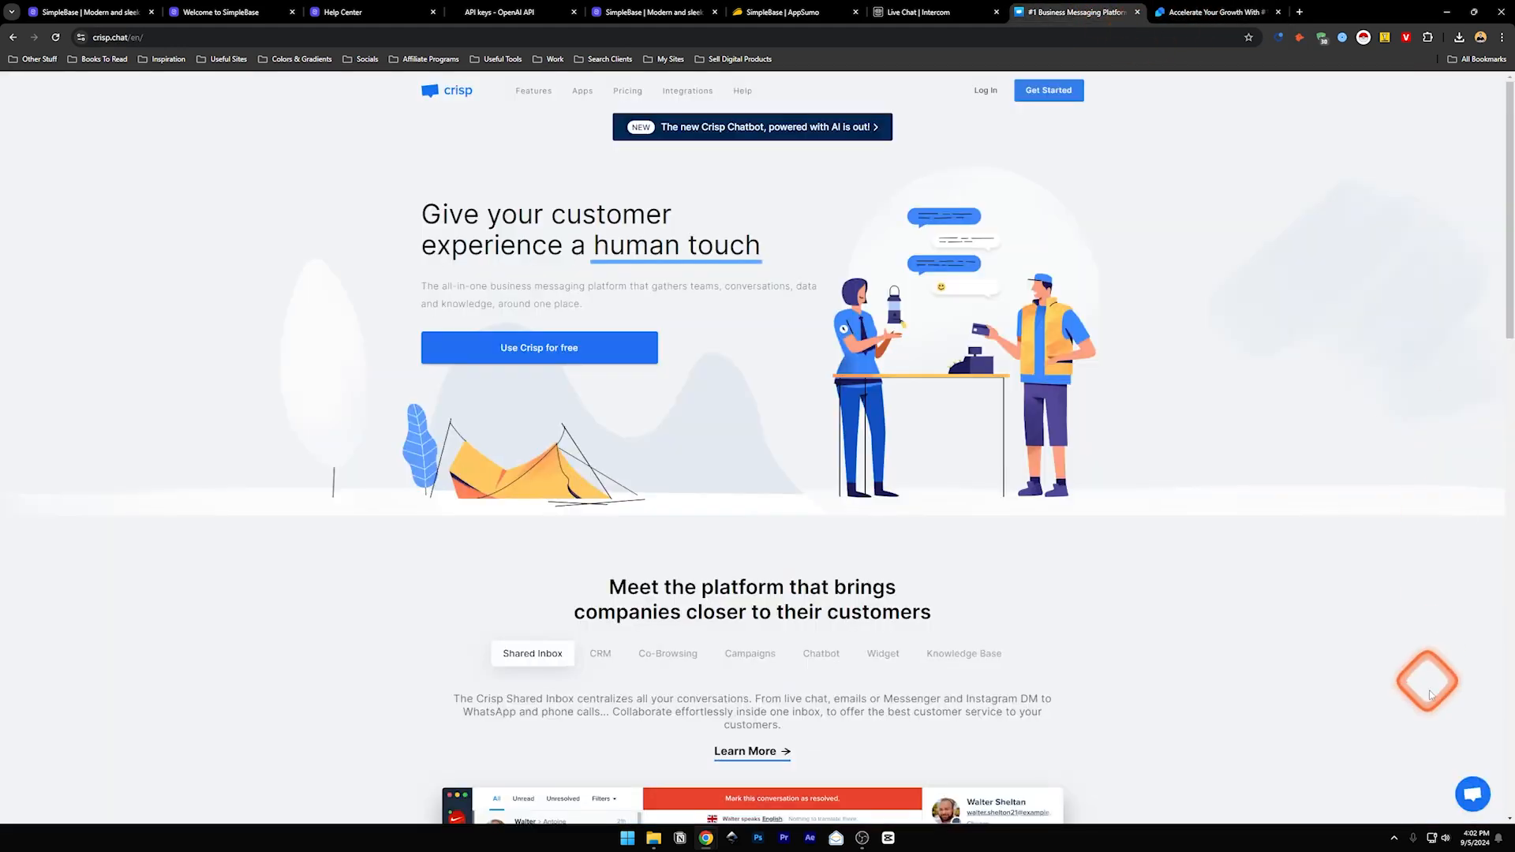
click(1472, 789)
click(998, 13)
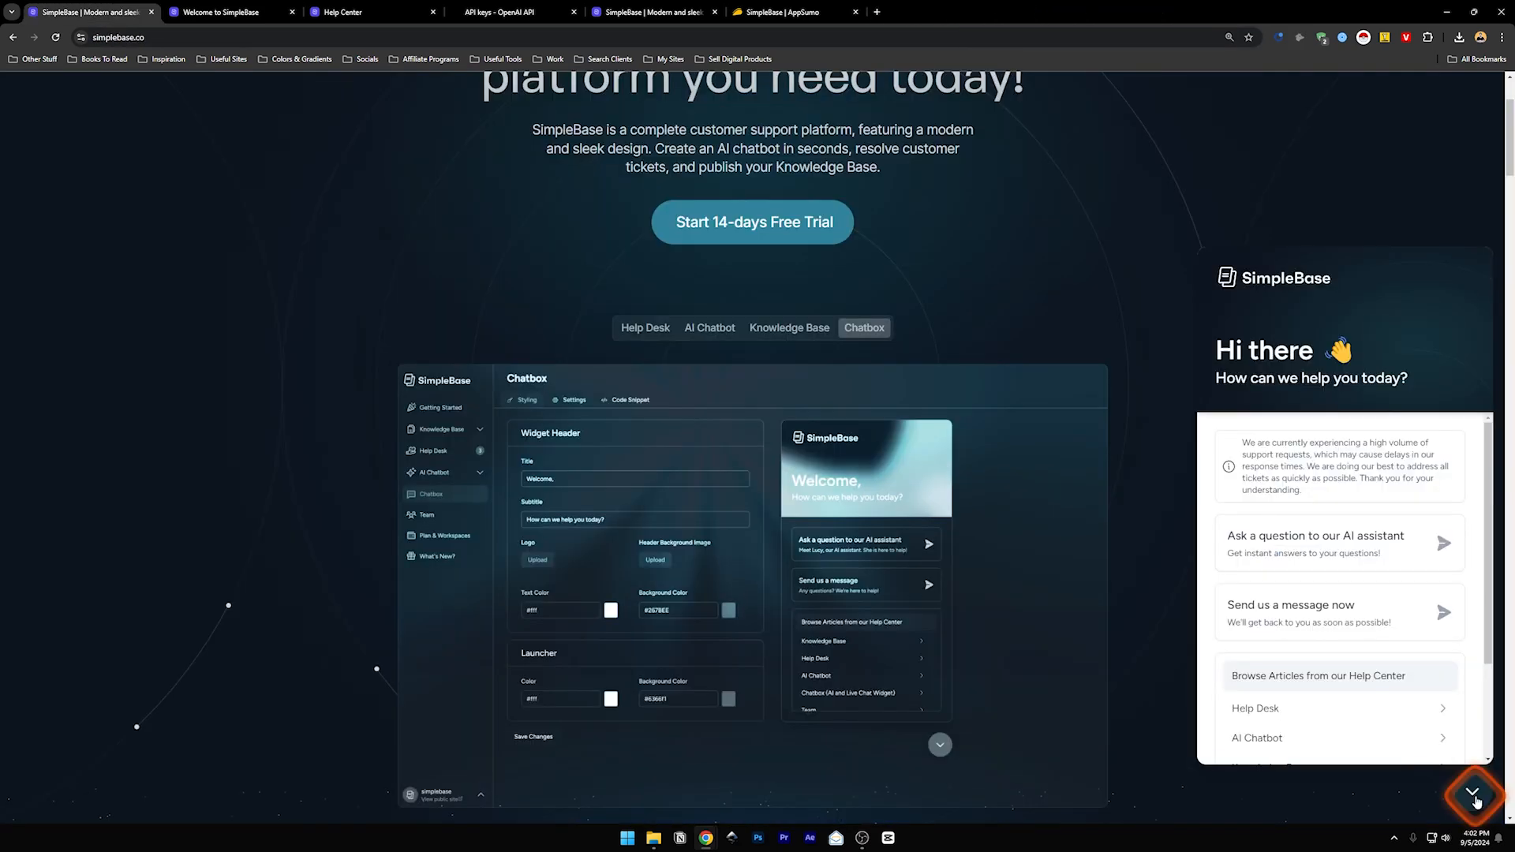
click(1472, 795)
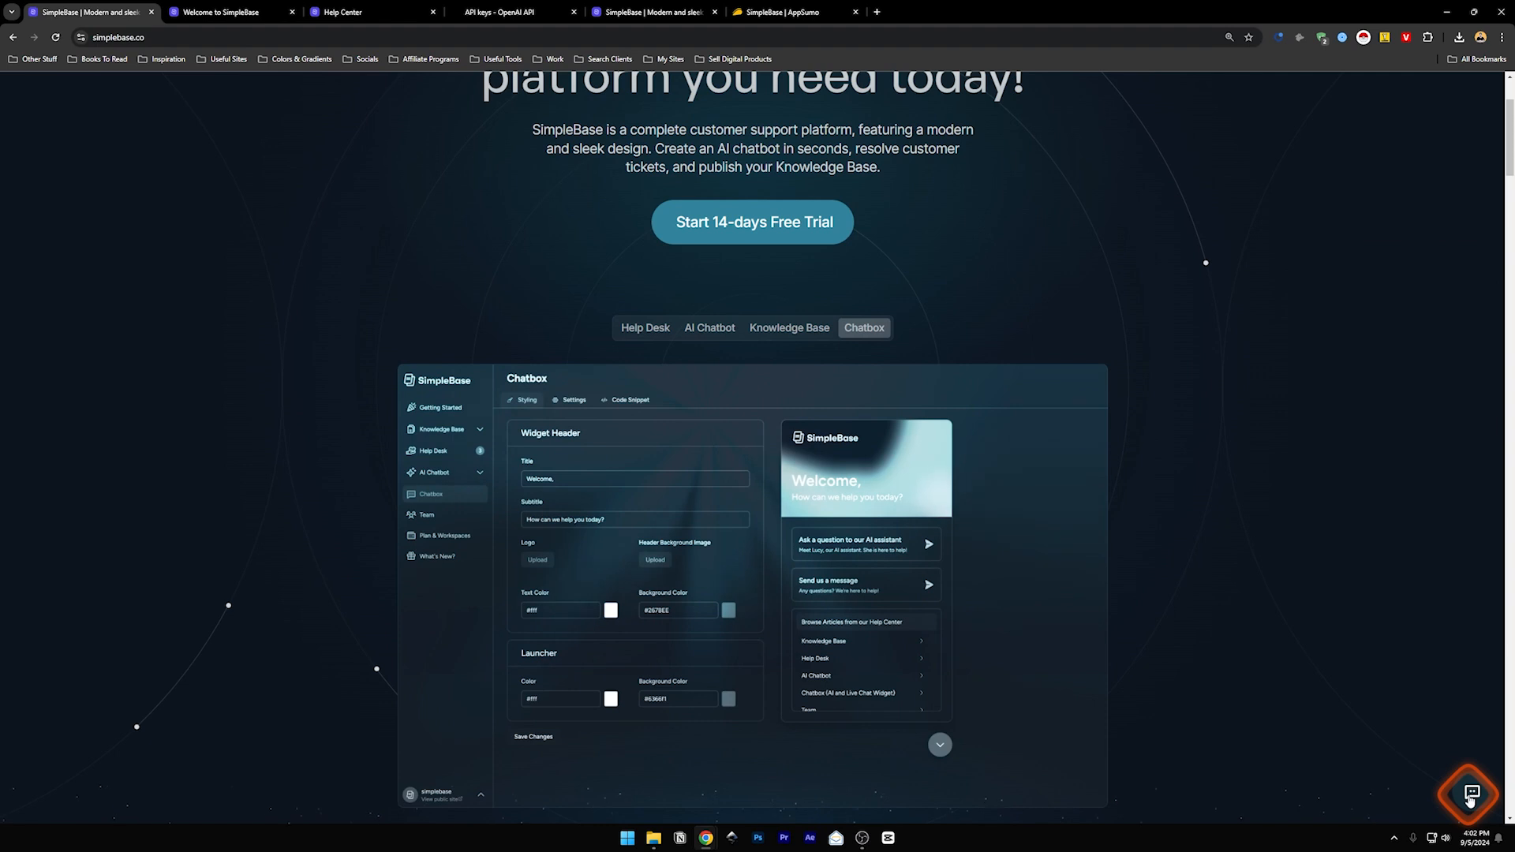
- Send 'Hi' to the AI assistant in the site's chat widget, get 'I don't know.', then close it
click(1472, 797)
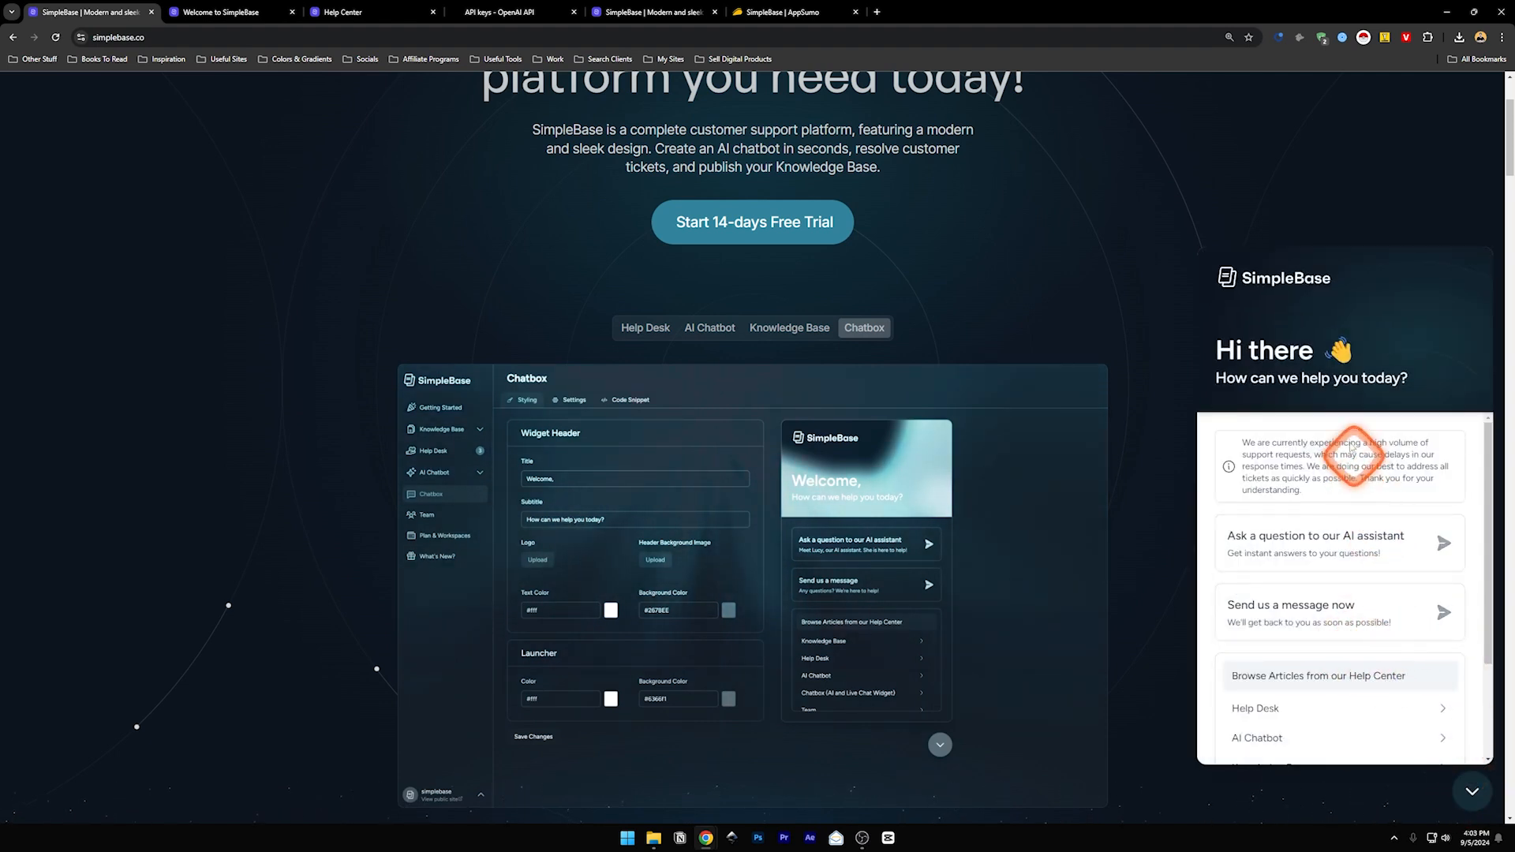
click(1443, 615)
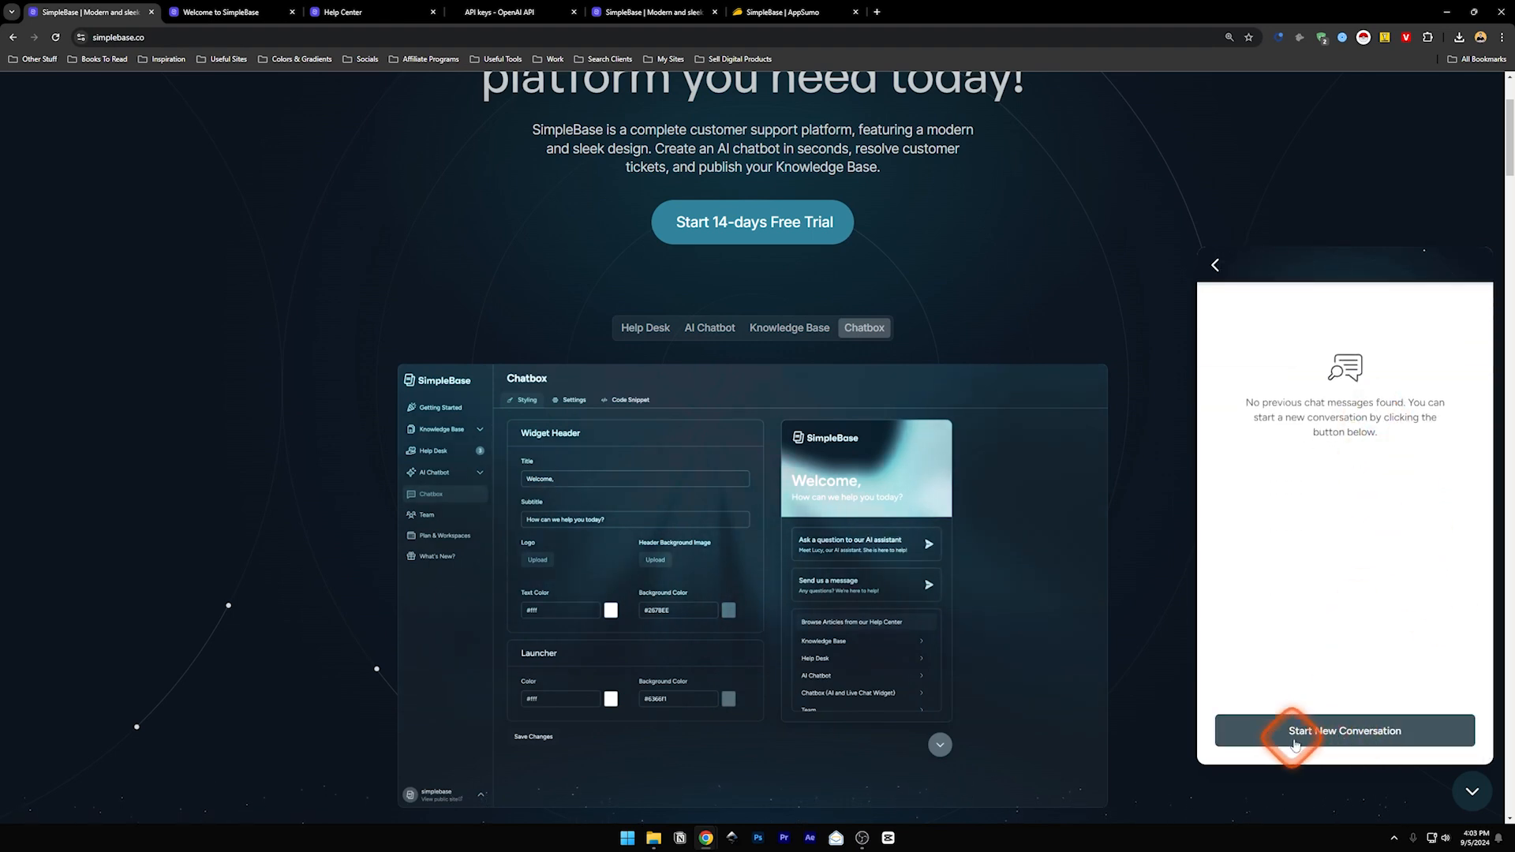
click(1214, 265)
click(1353, 538)
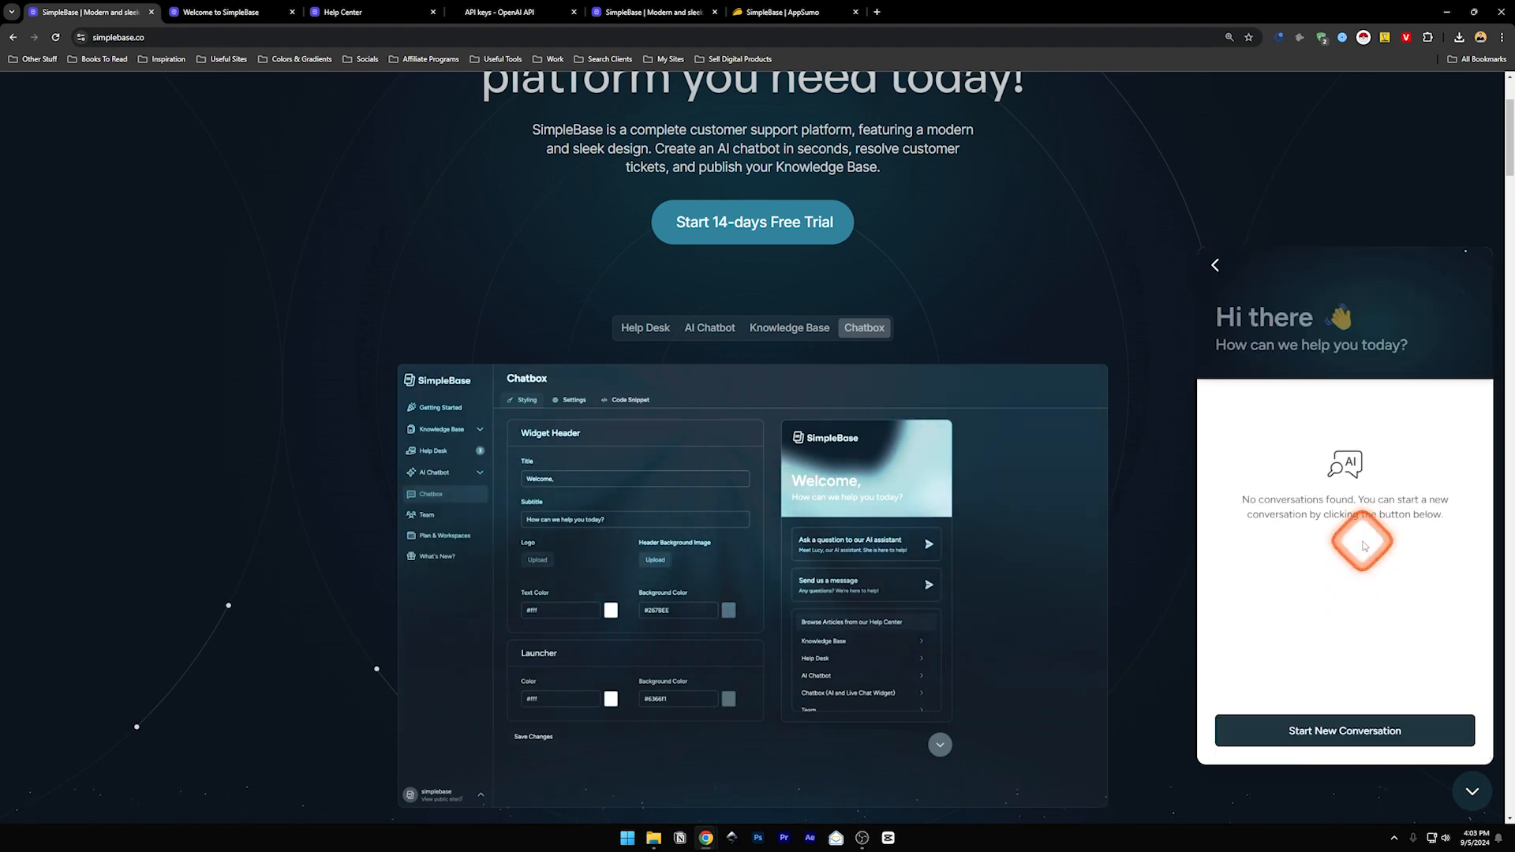
click(1337, 726)
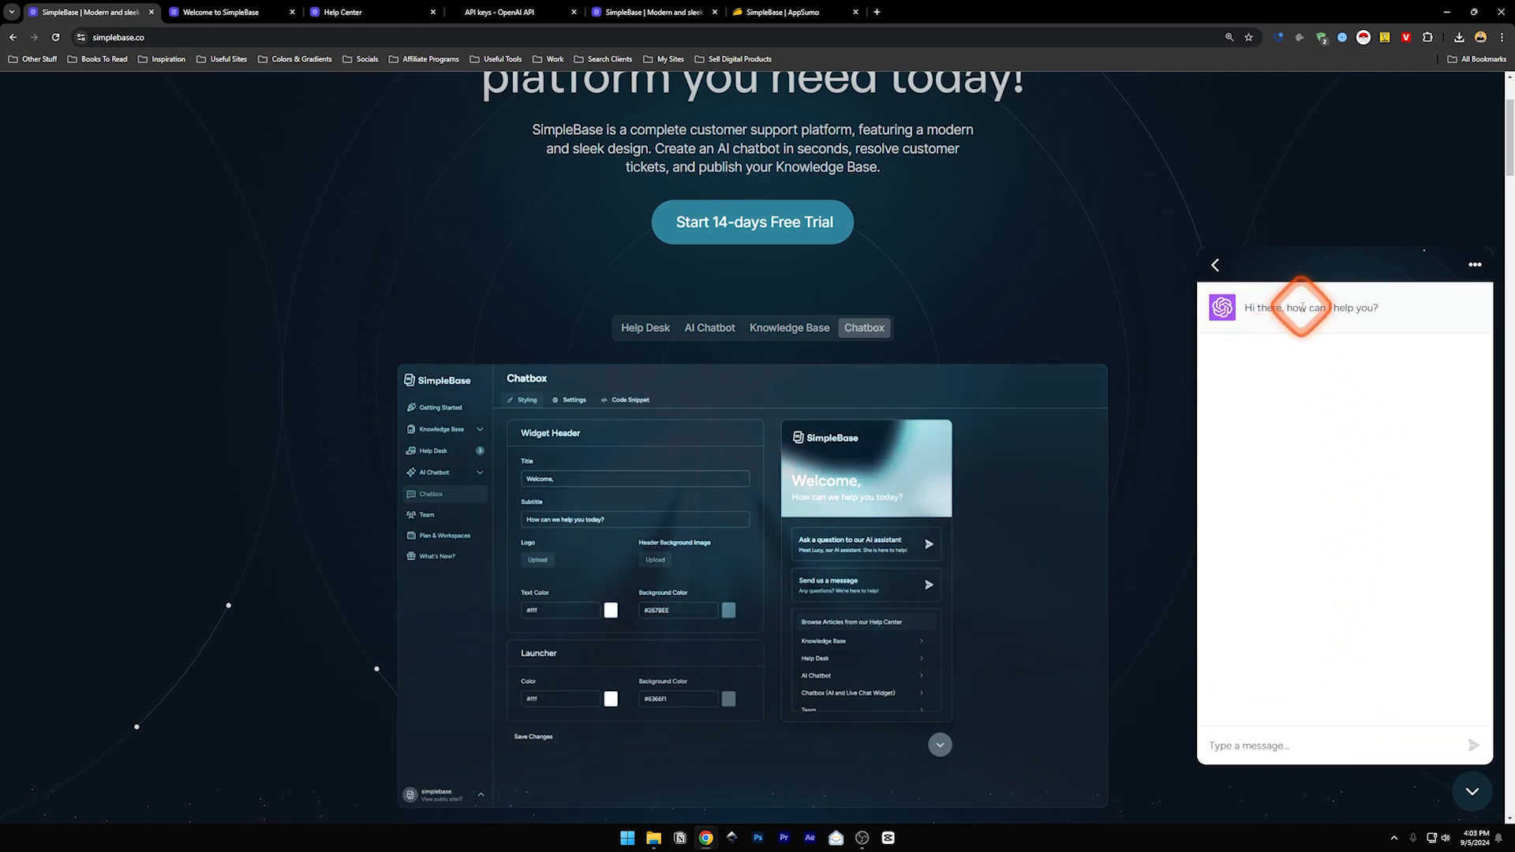
text(Hi)
key(Return)
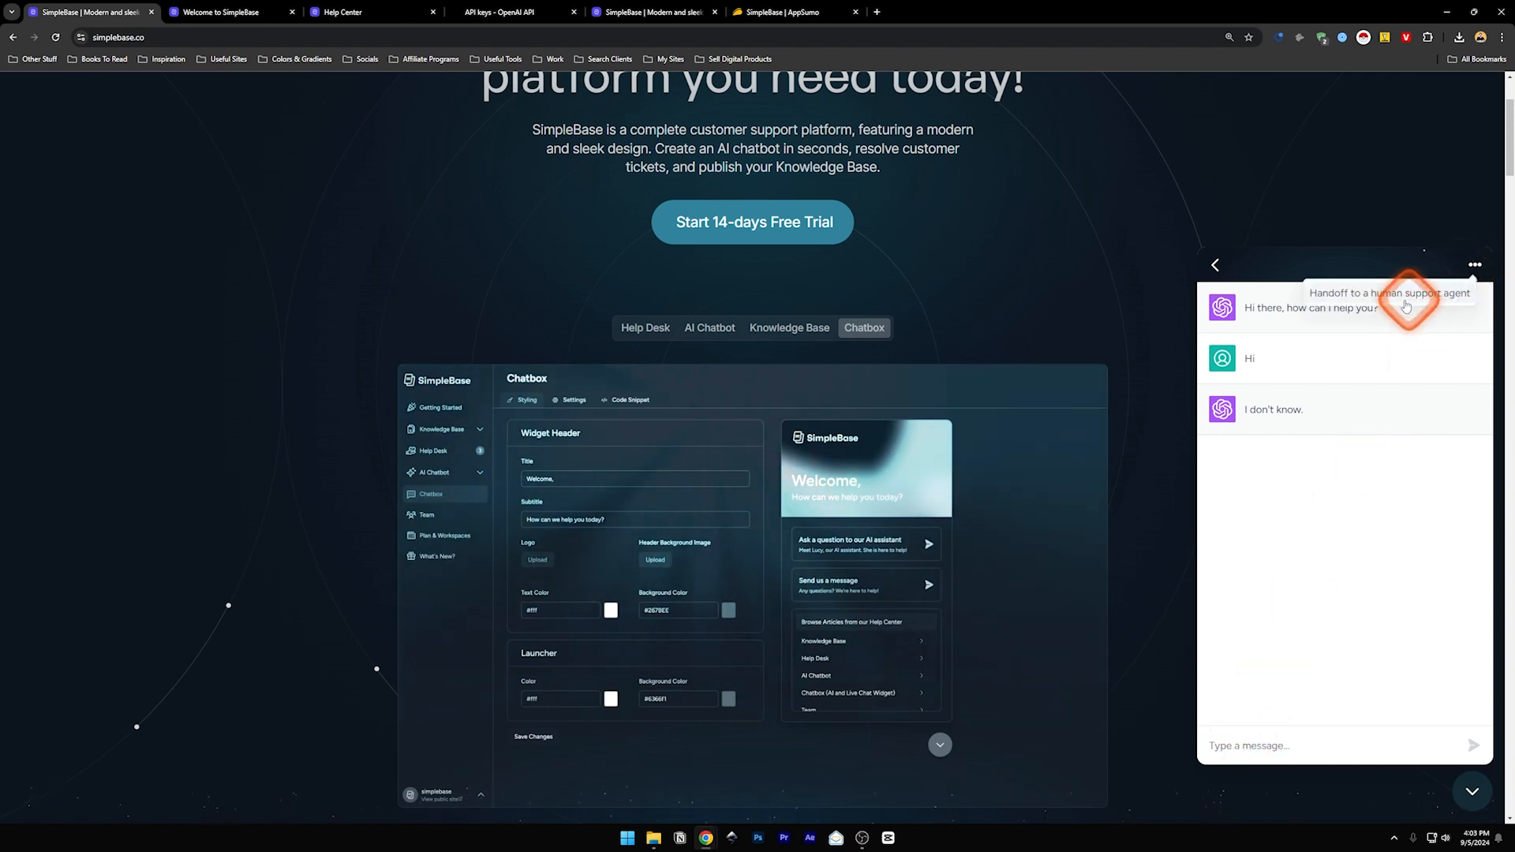
click(1472, 791)
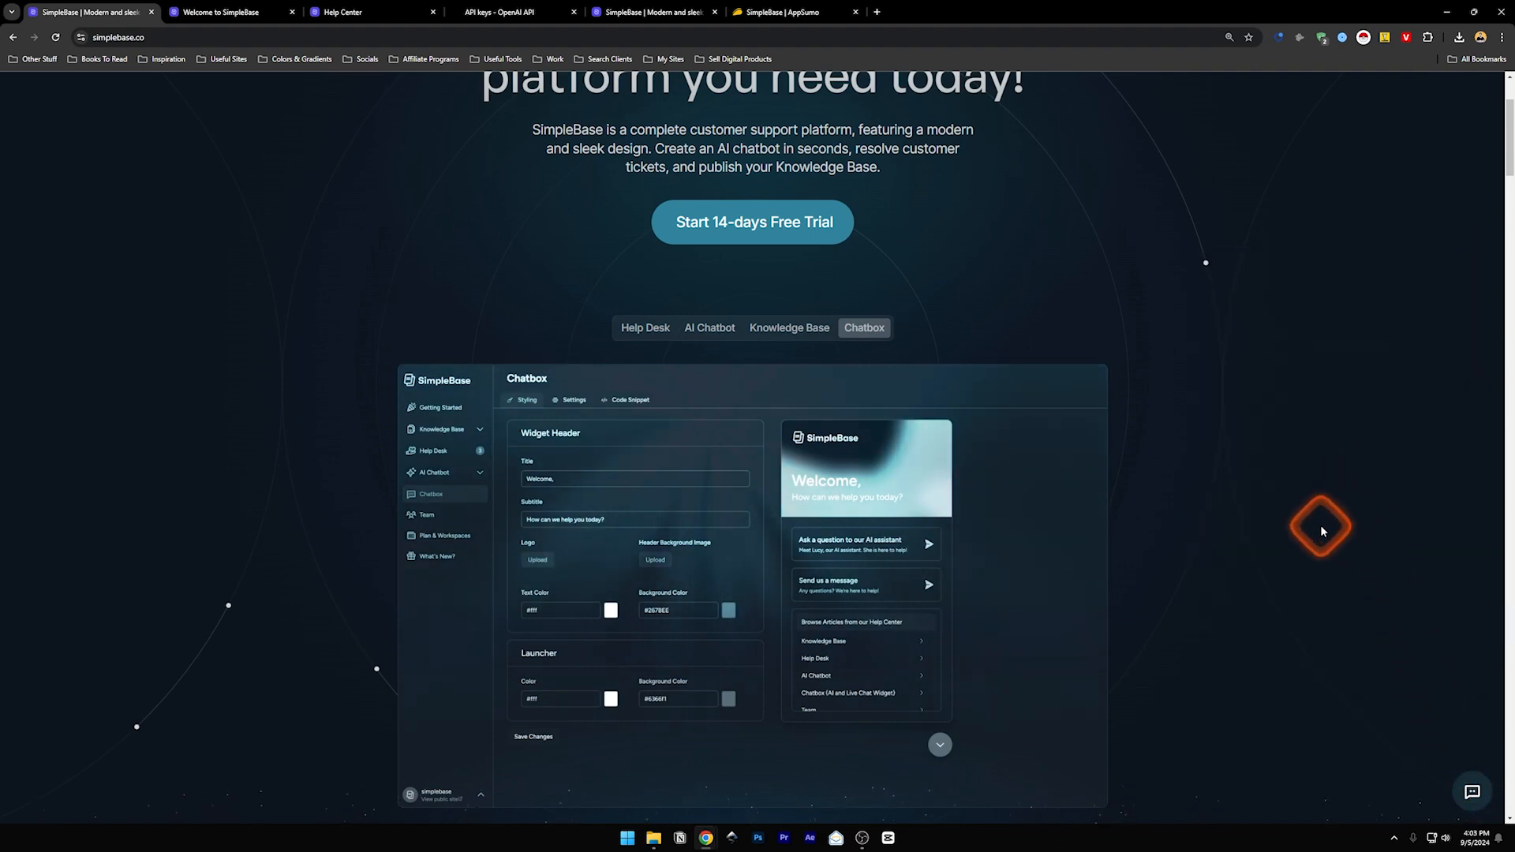
- Switch to the SimpleBase dashboard tab and open Knowledge Base Articles
scroll(1016, 434, up, 2)
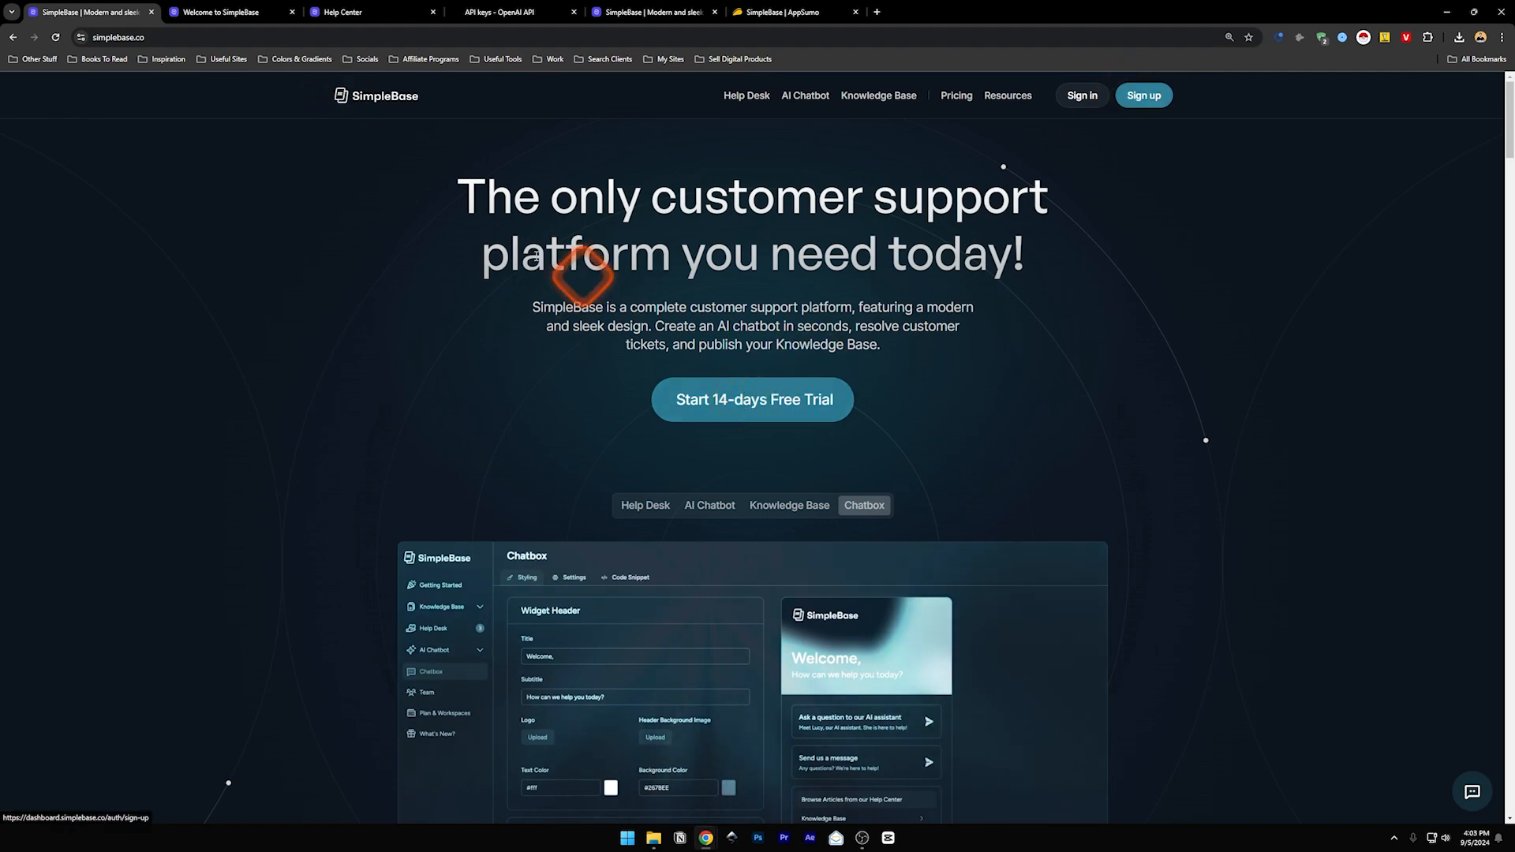
key(ctrl+Tab)
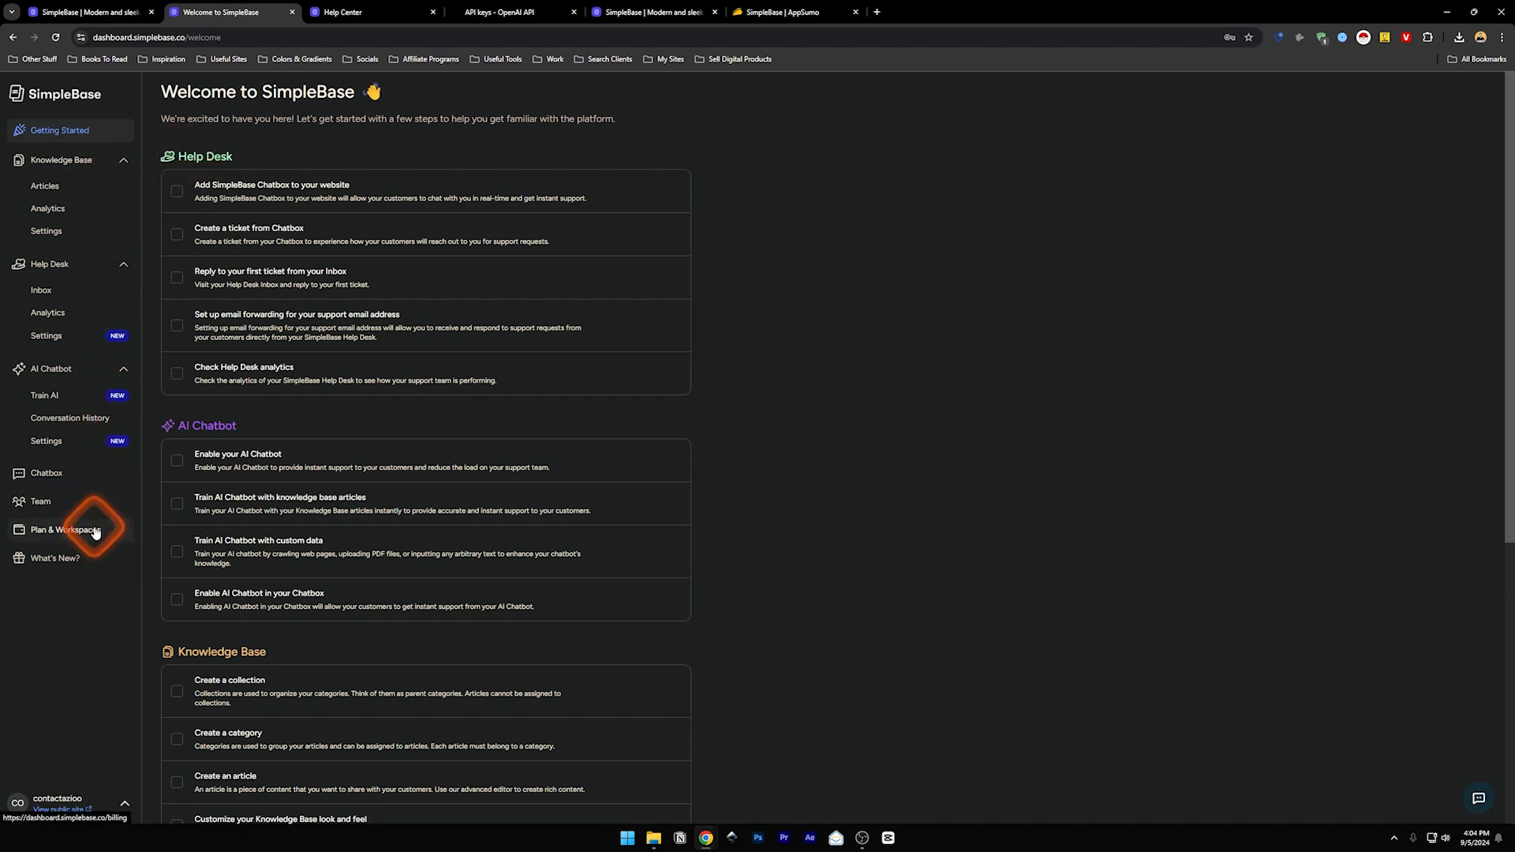
click(66, 162)
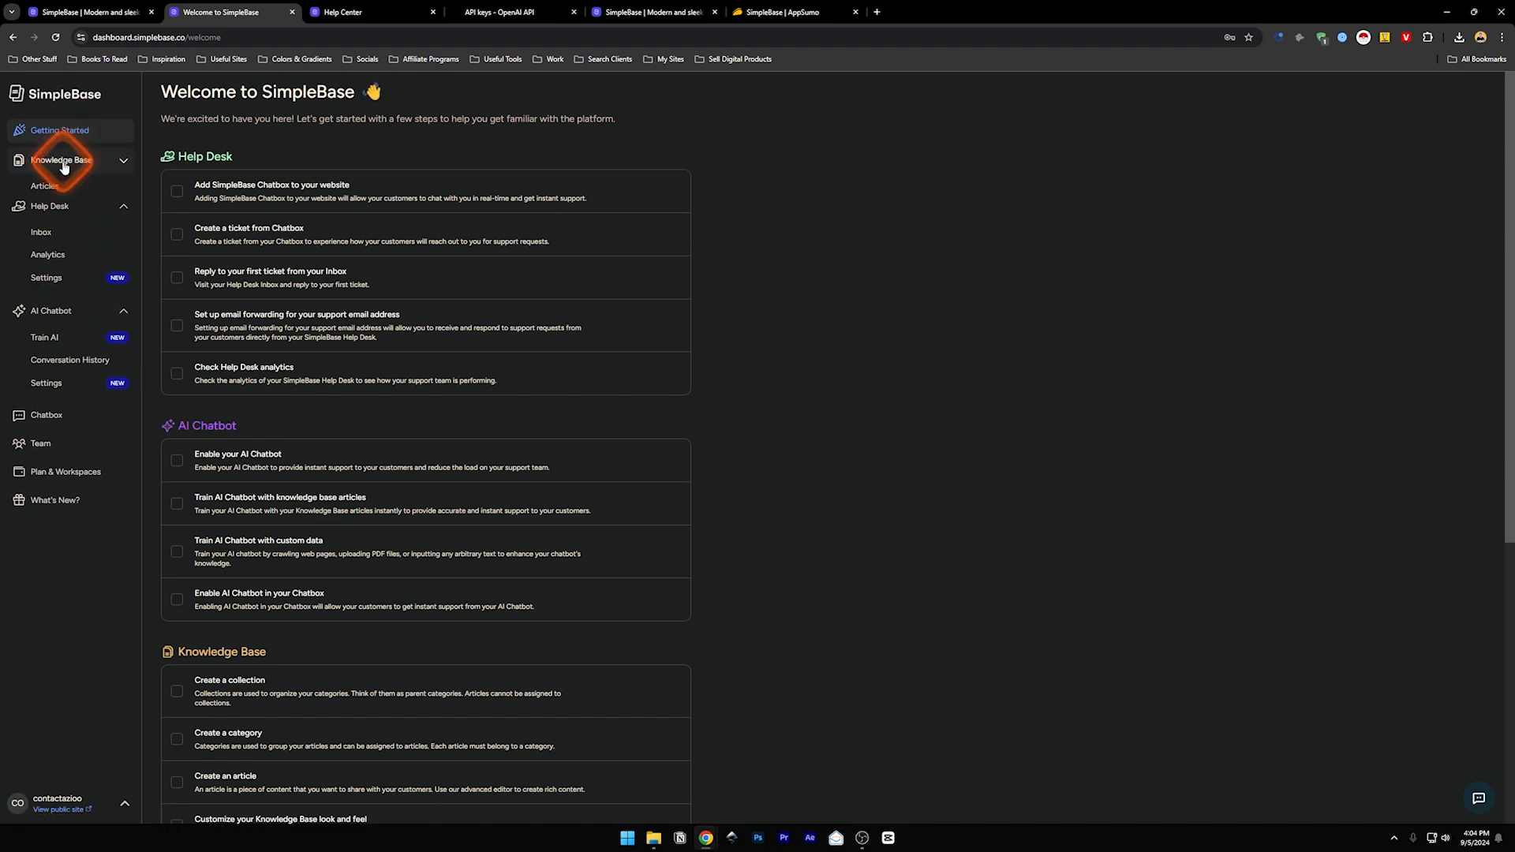
click(124, 162)
click(125, 163)
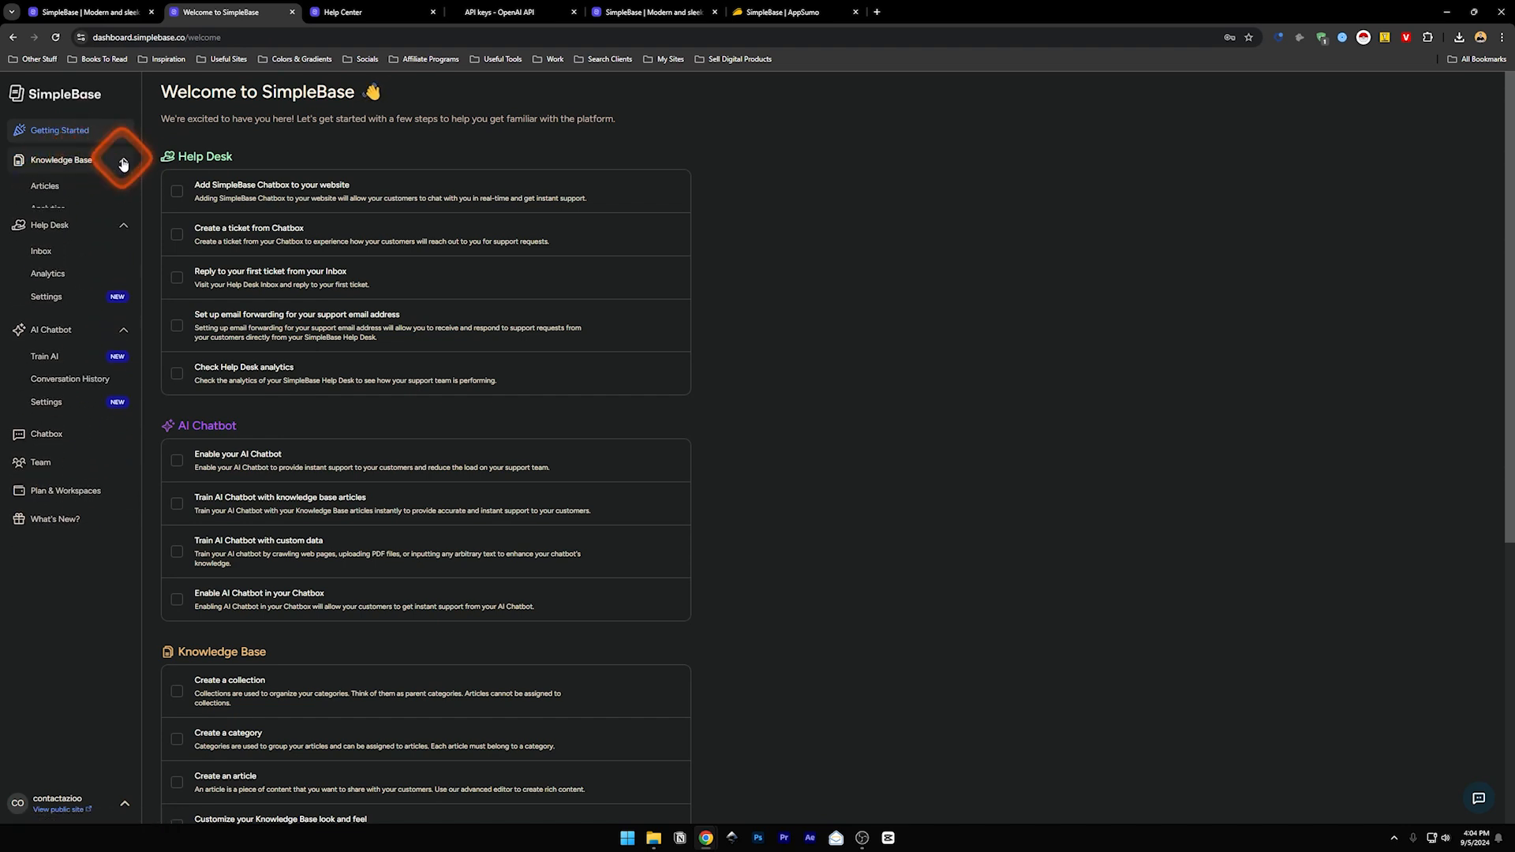
click(60, 189)
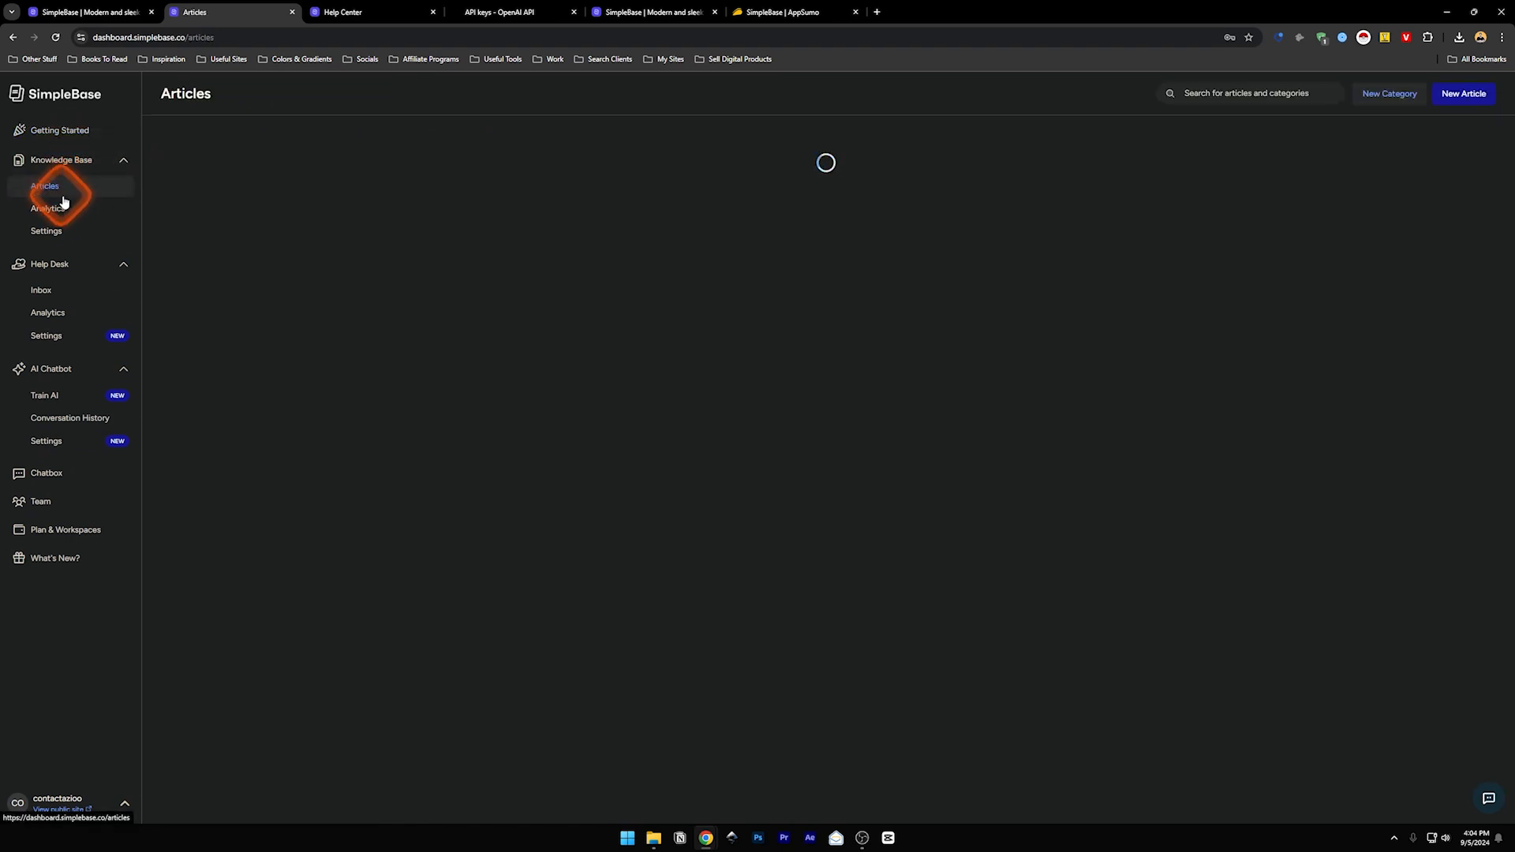
- Create collection 'New' with description 'New', English language and the first Communication icon
click(625, 267)
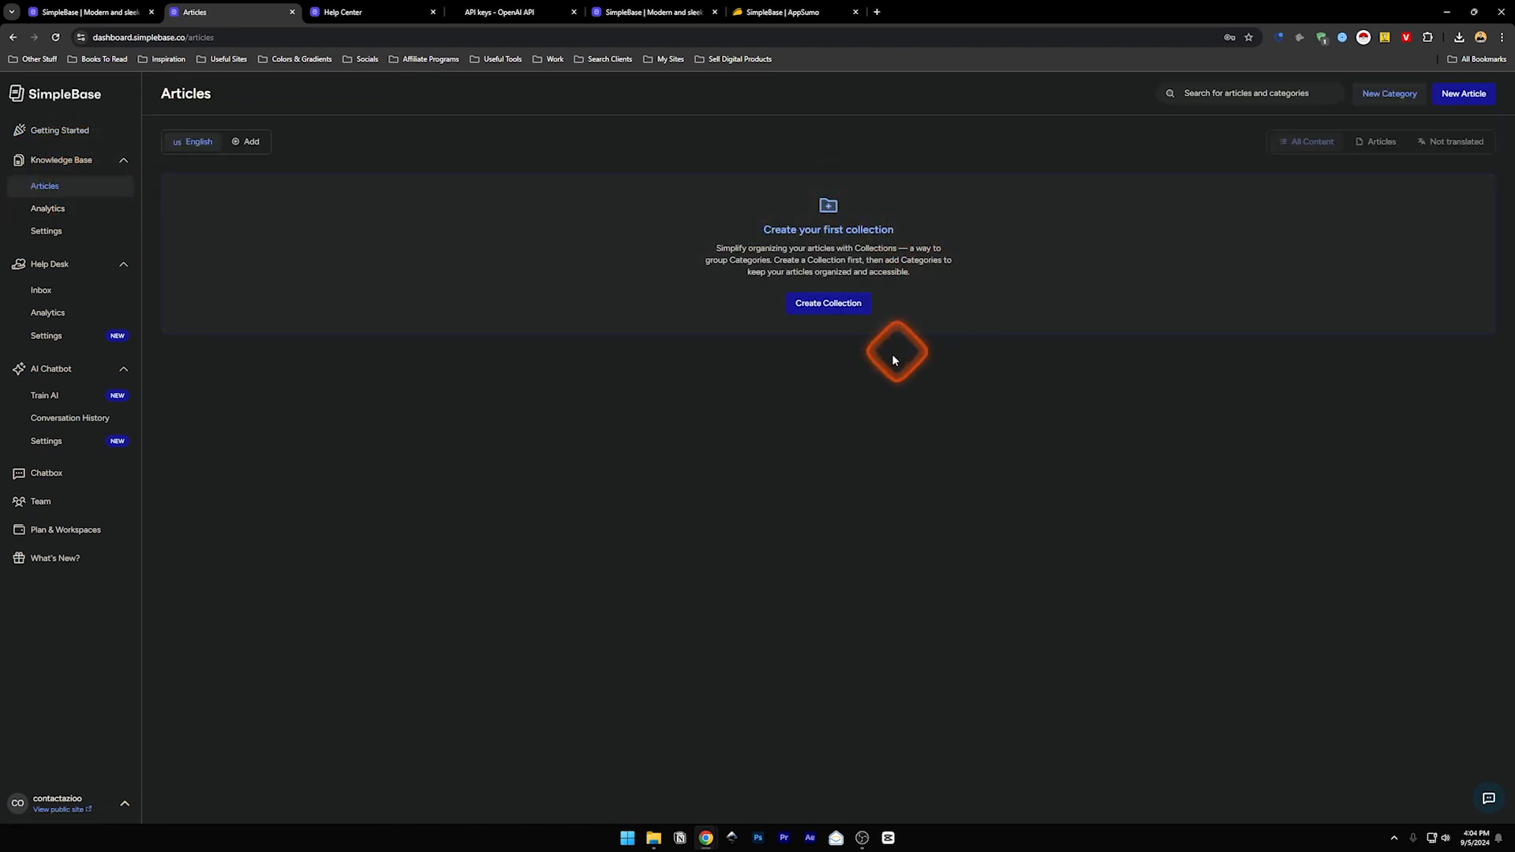
click(821, 307)
text(New)
key(Tab)
text(N)
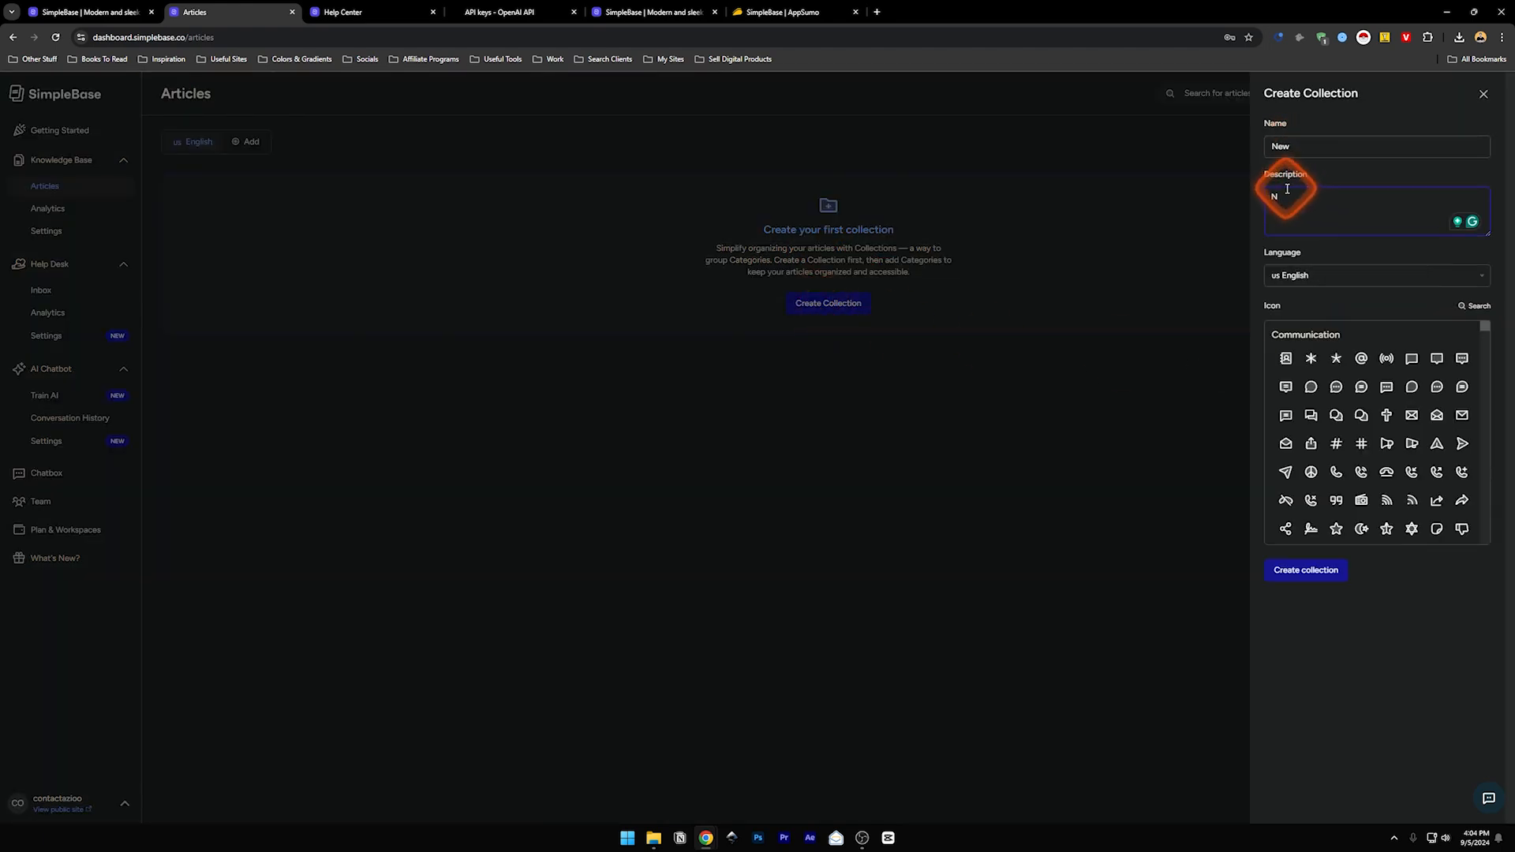
text(ew)
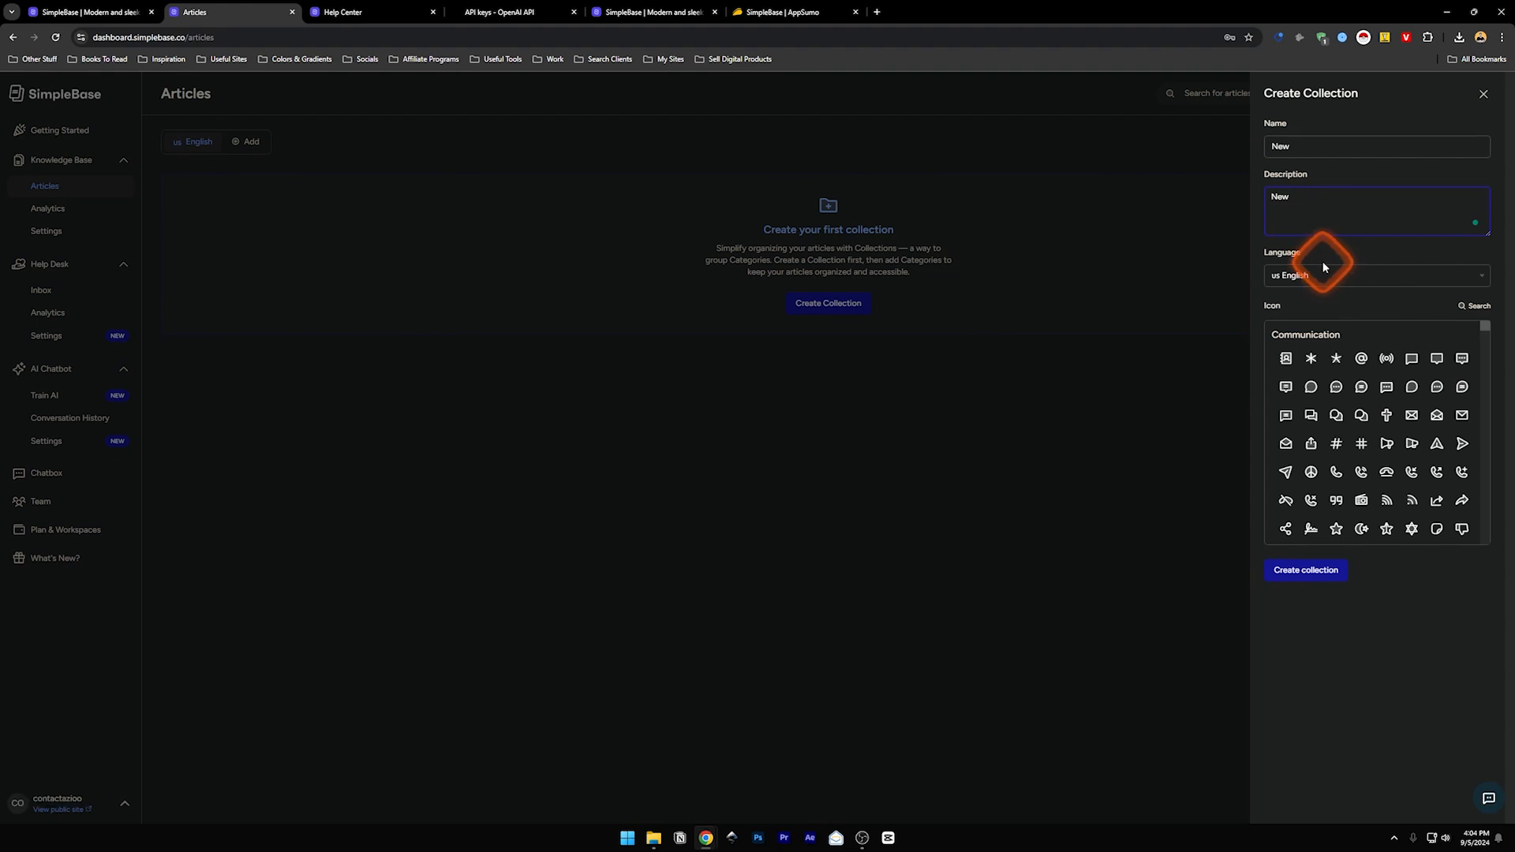
click(1319, 276)
click(1341, 282)
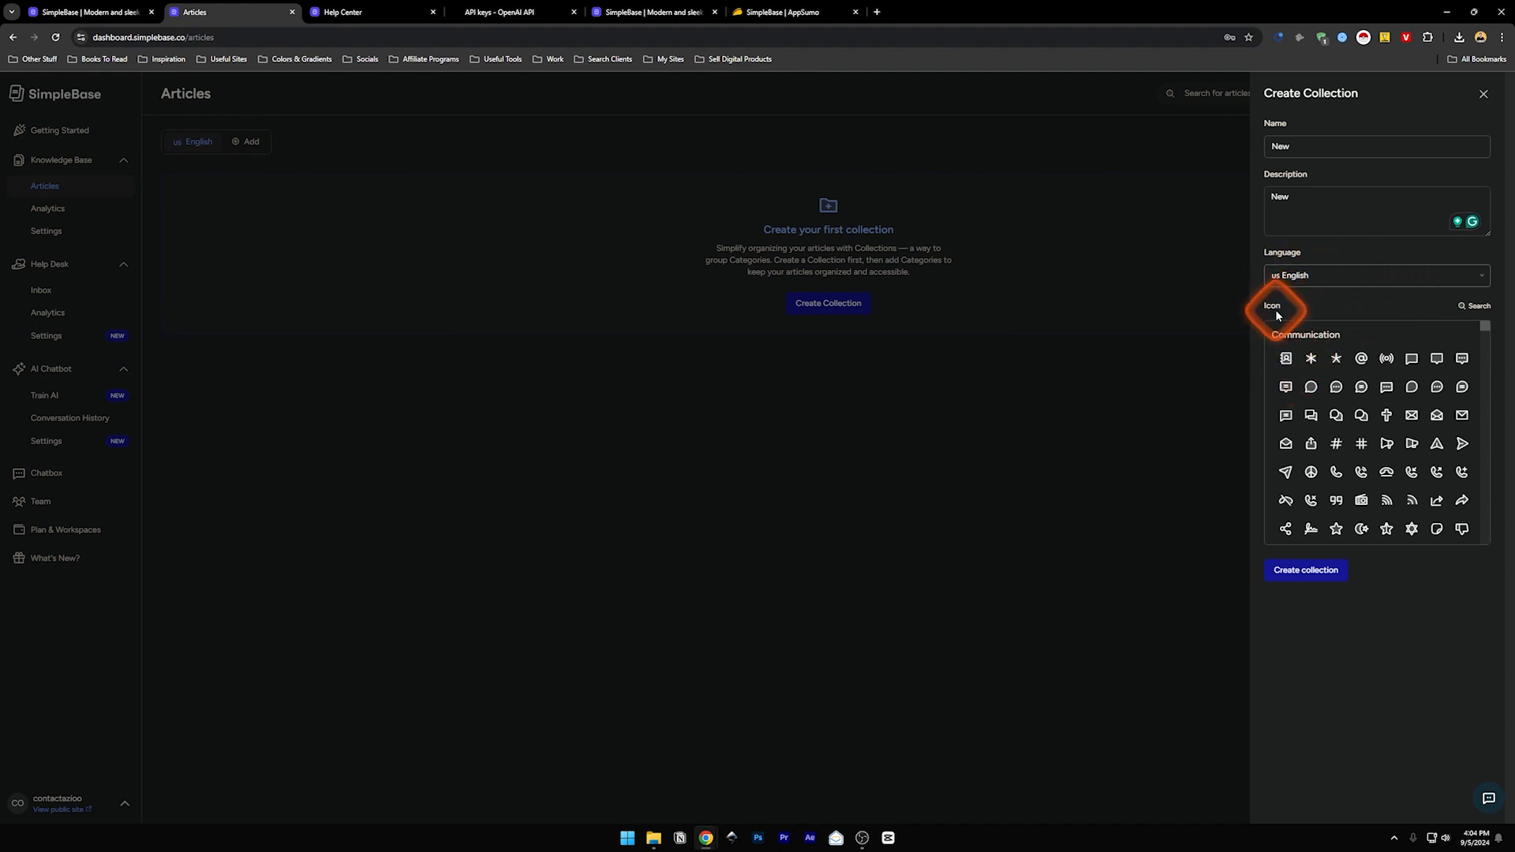
mouse_move(1486, 325)
mouse_down()
mouse_move(1483, 354)
mouse_move(1484, 323)
mouse_up()
click(1286, 359)
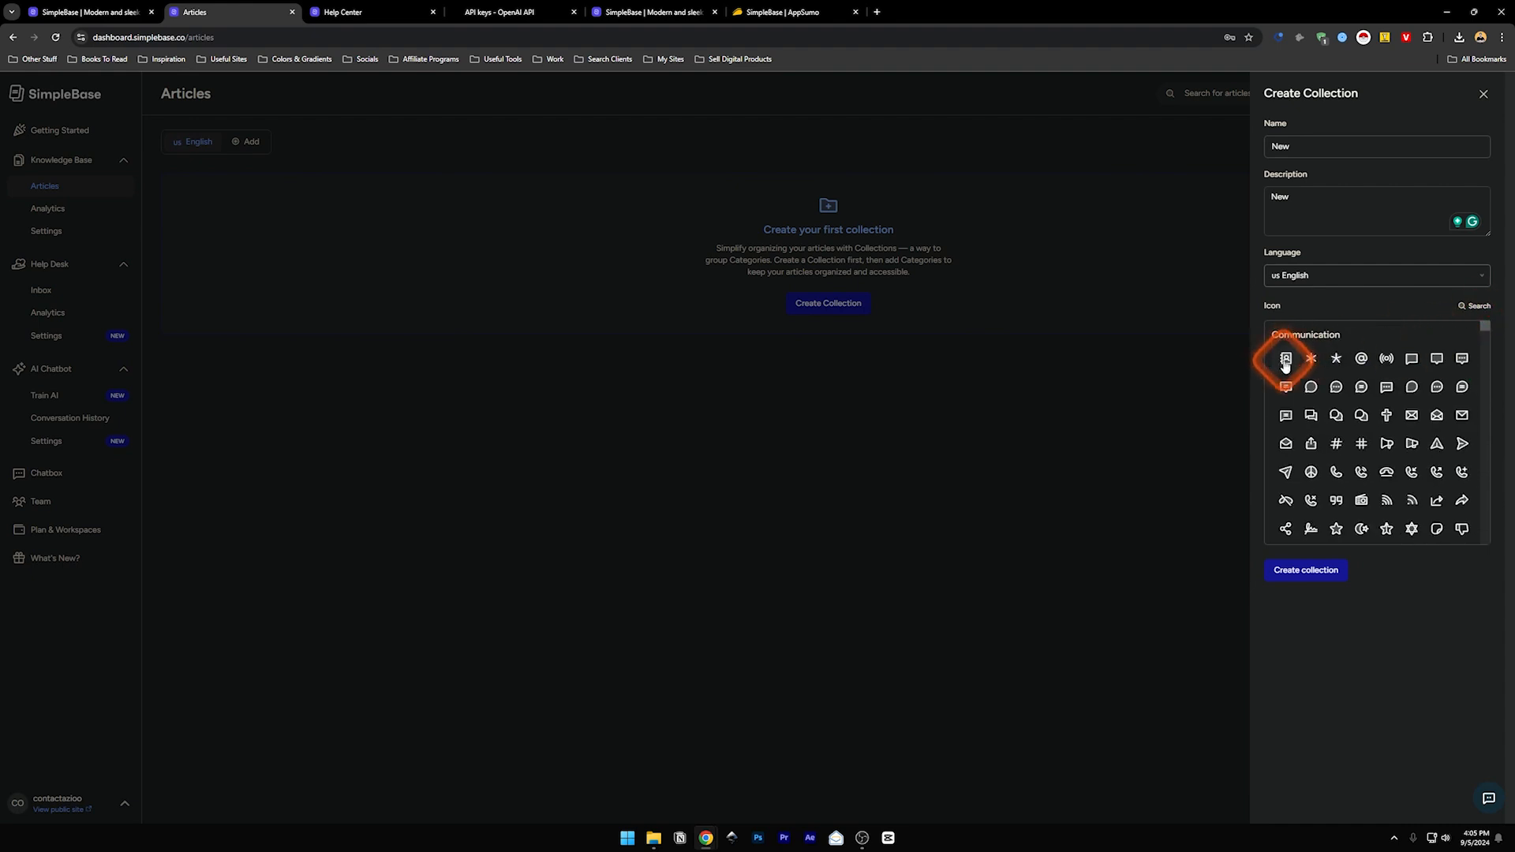
click(1303, 574)
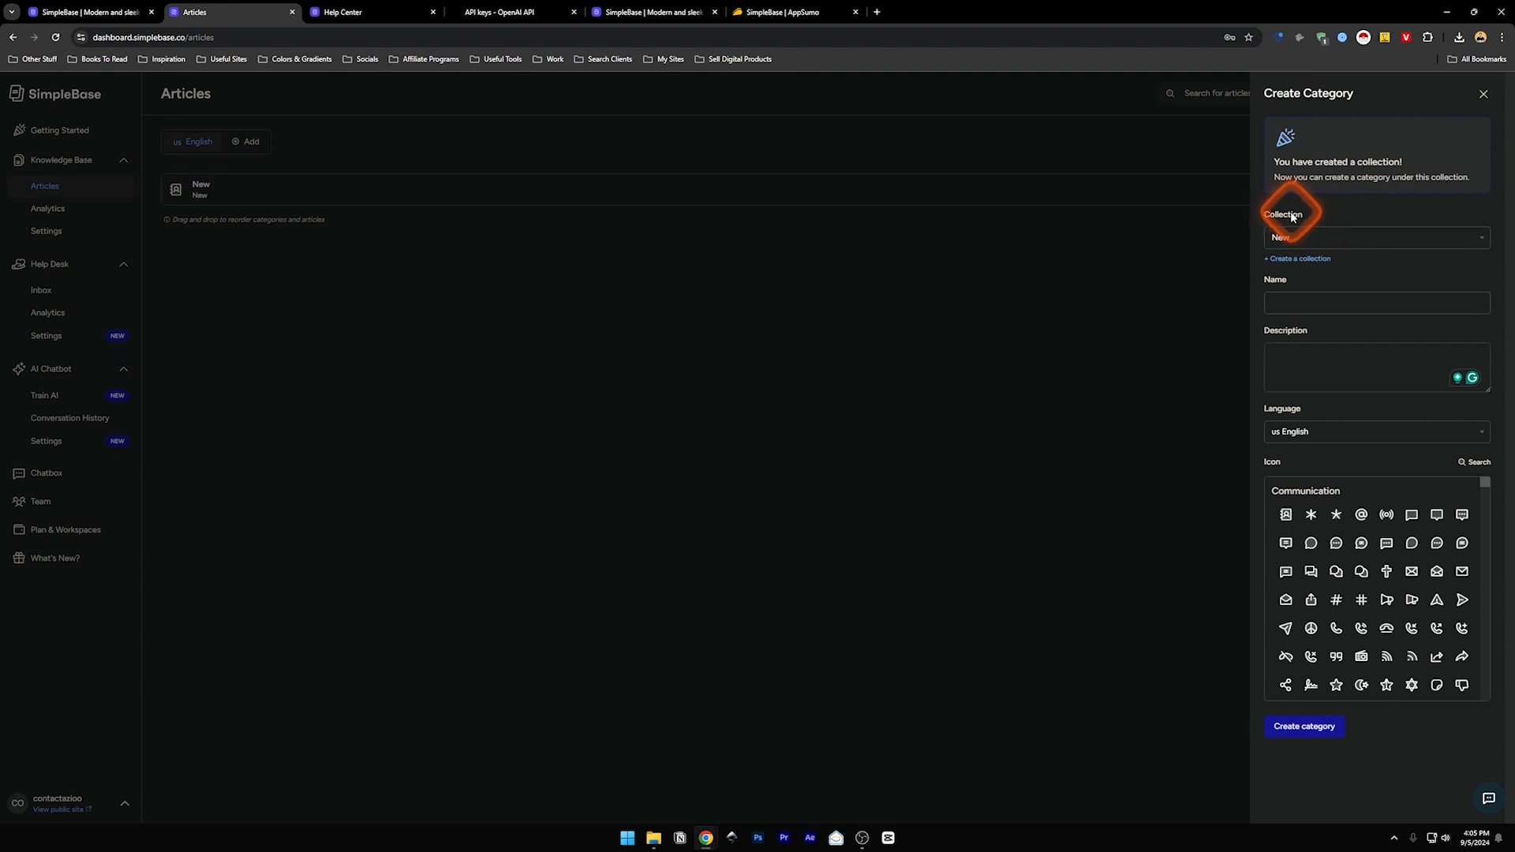
- Add category NewC, described 'Category New', with the asterisk icon under the New collection
click(1283, 306)
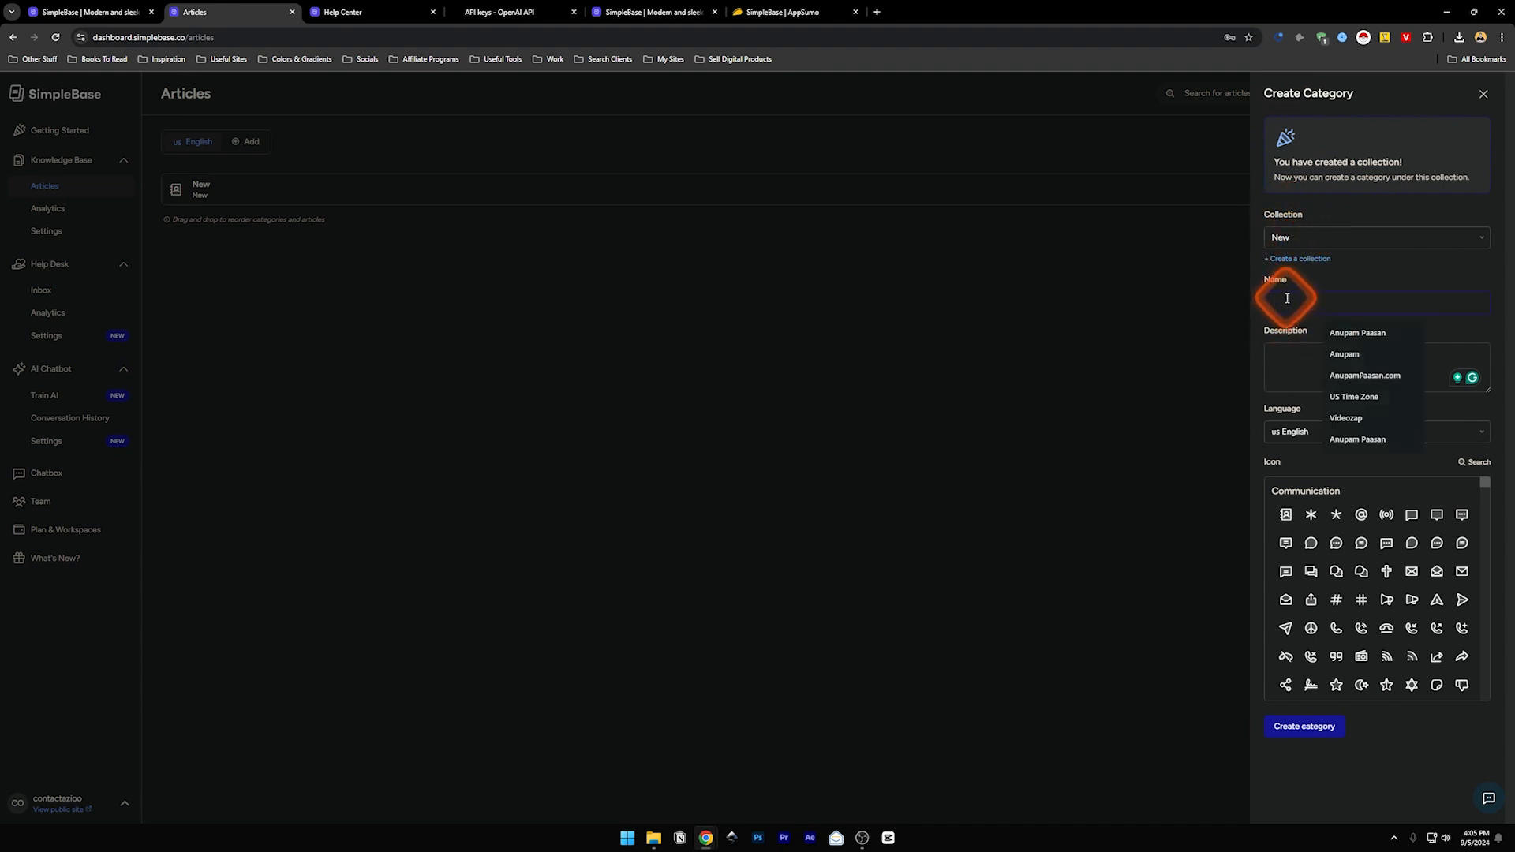
text(New C)
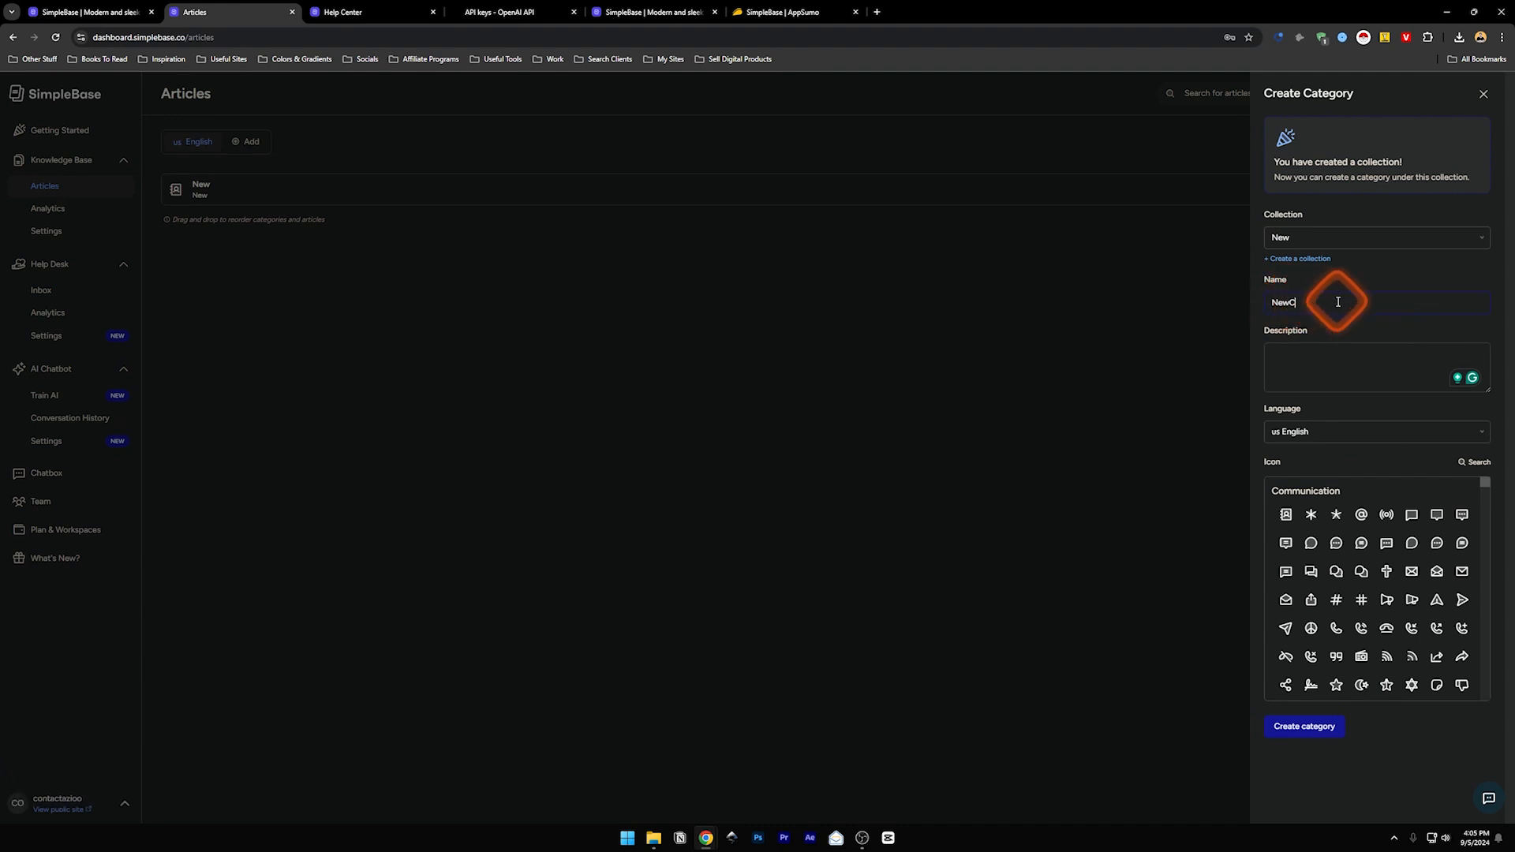
click(1302, 381)
text(Category New)
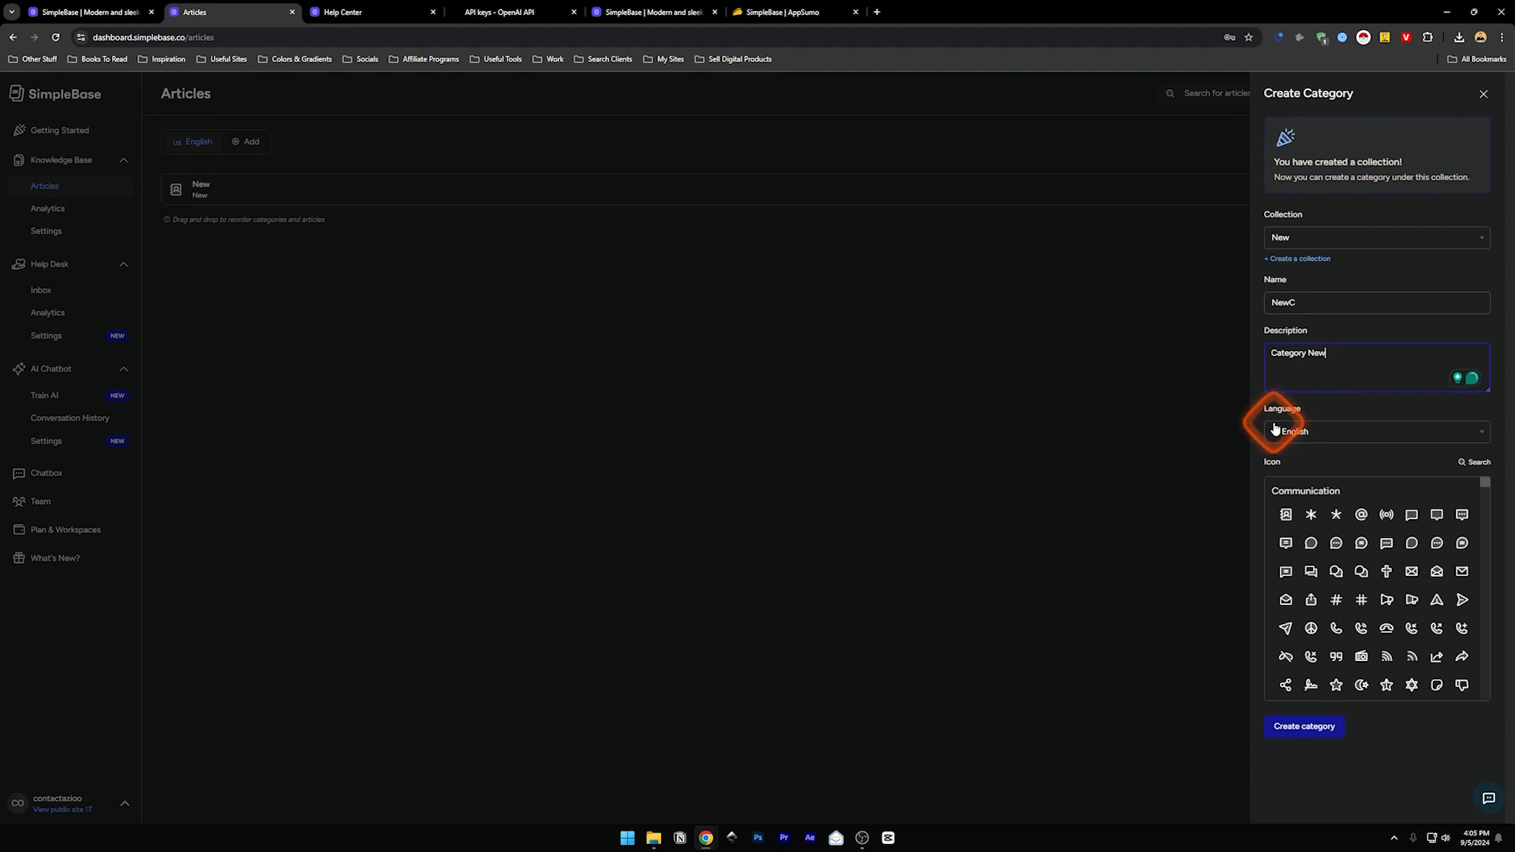
click(1310, 515)
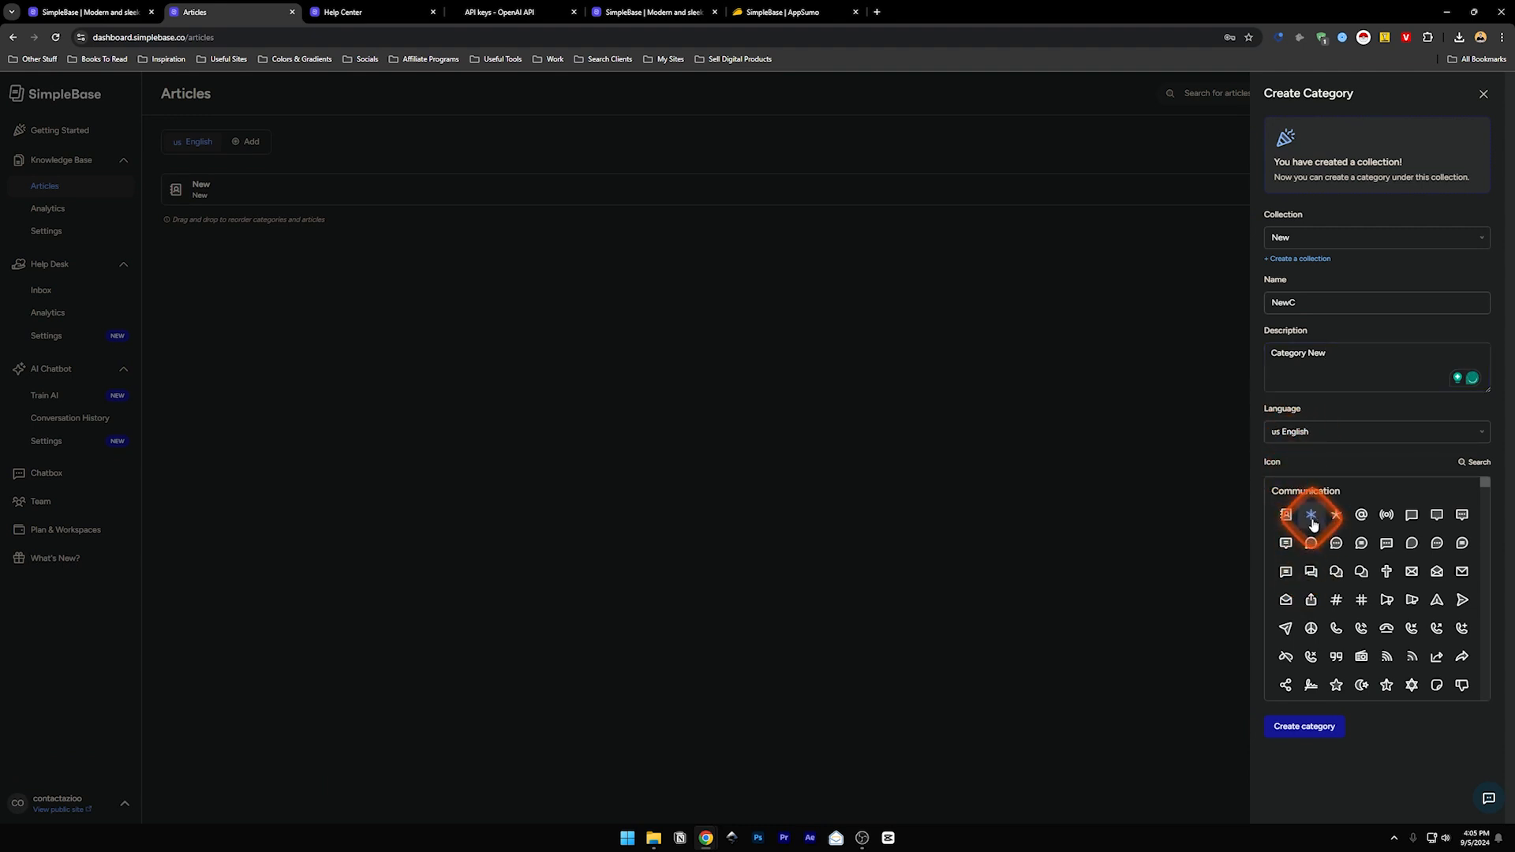
click(1303, 729)
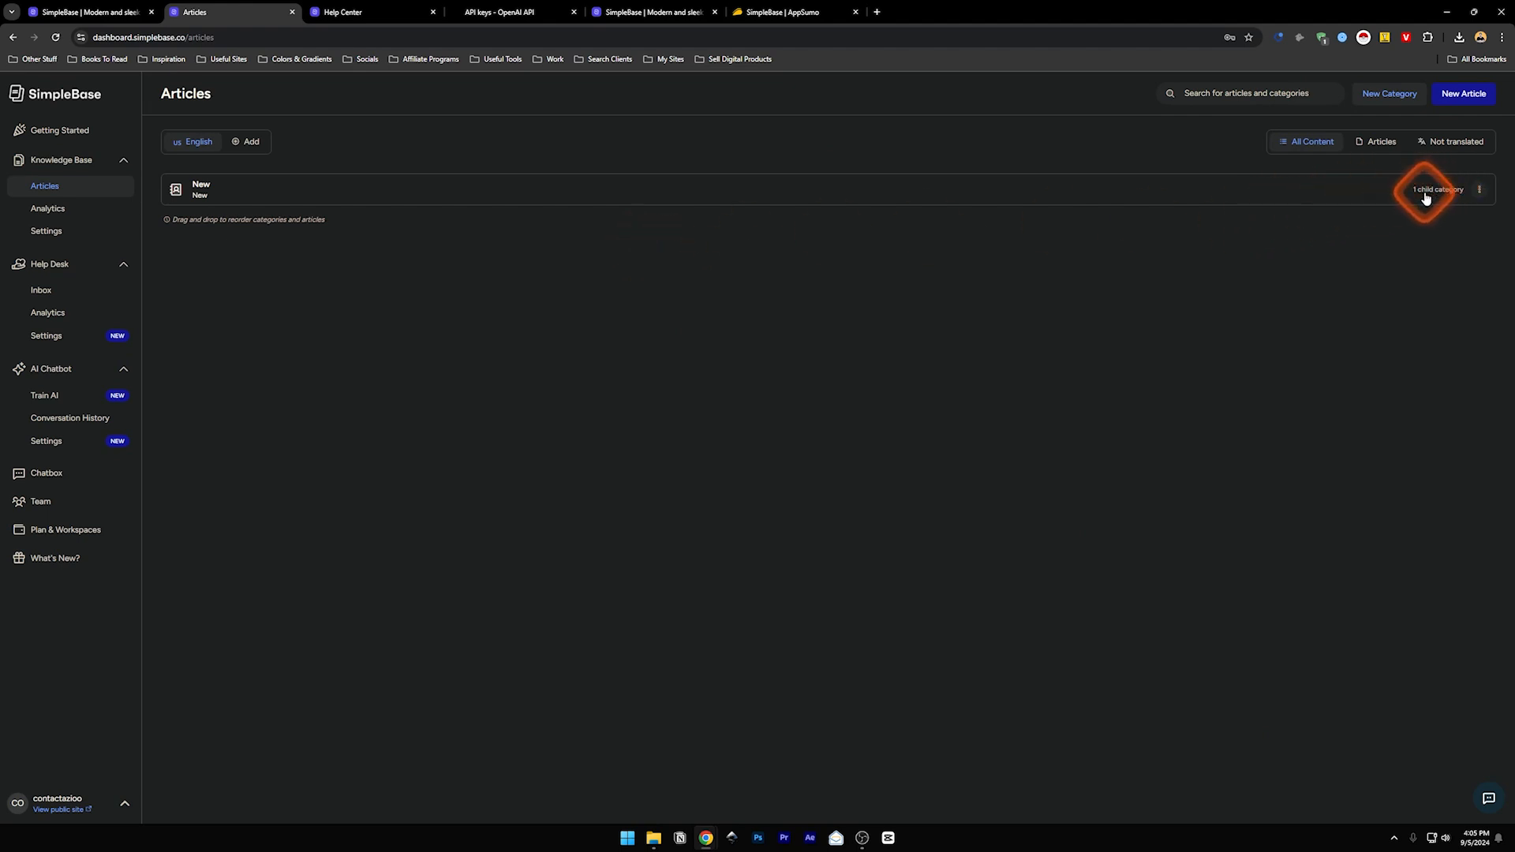
click(1477, 189)
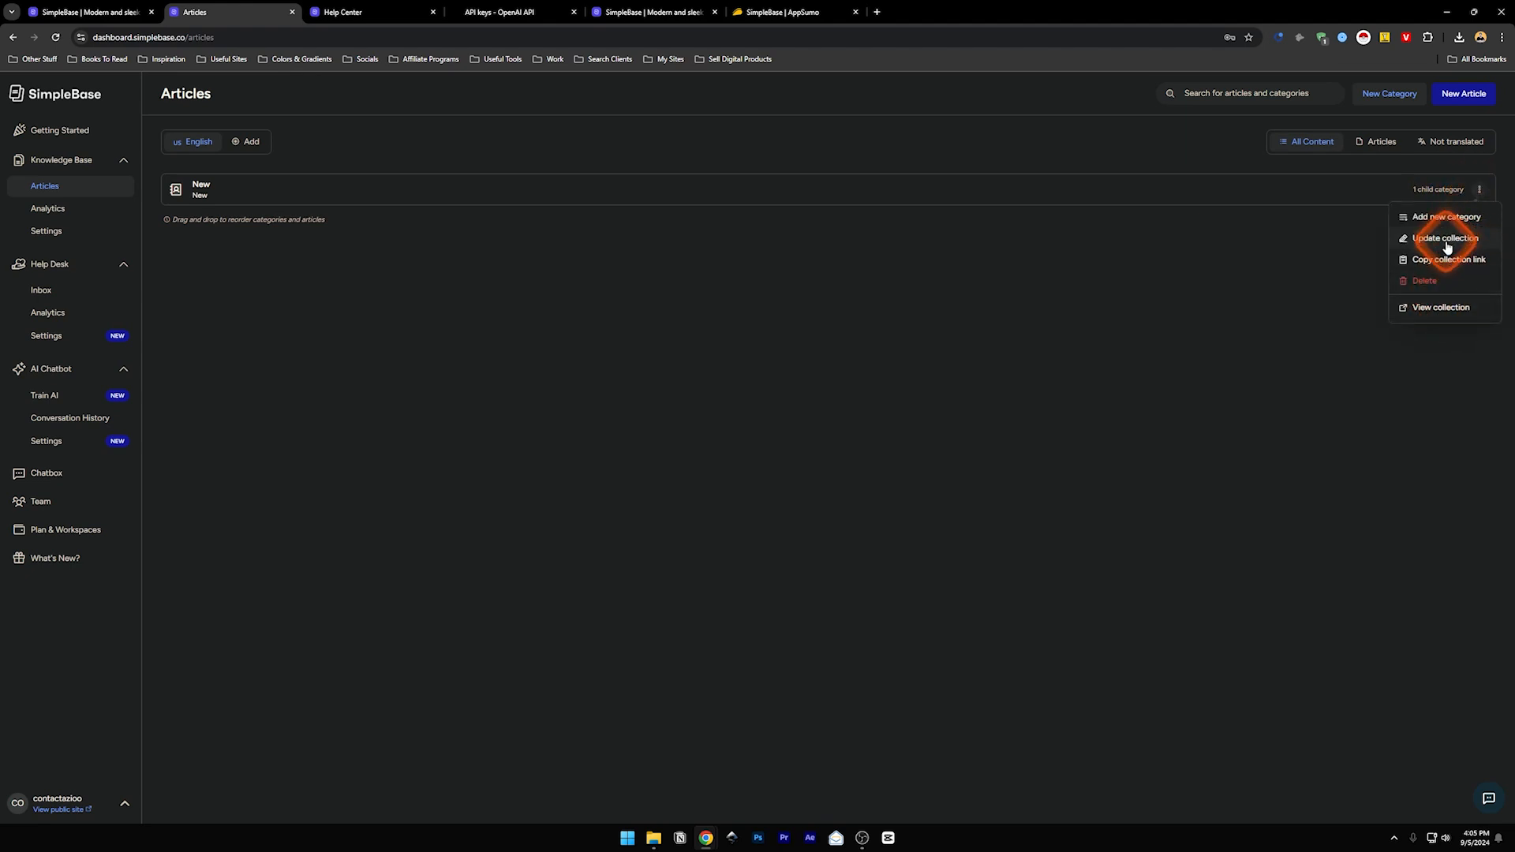
click(1428, 309)
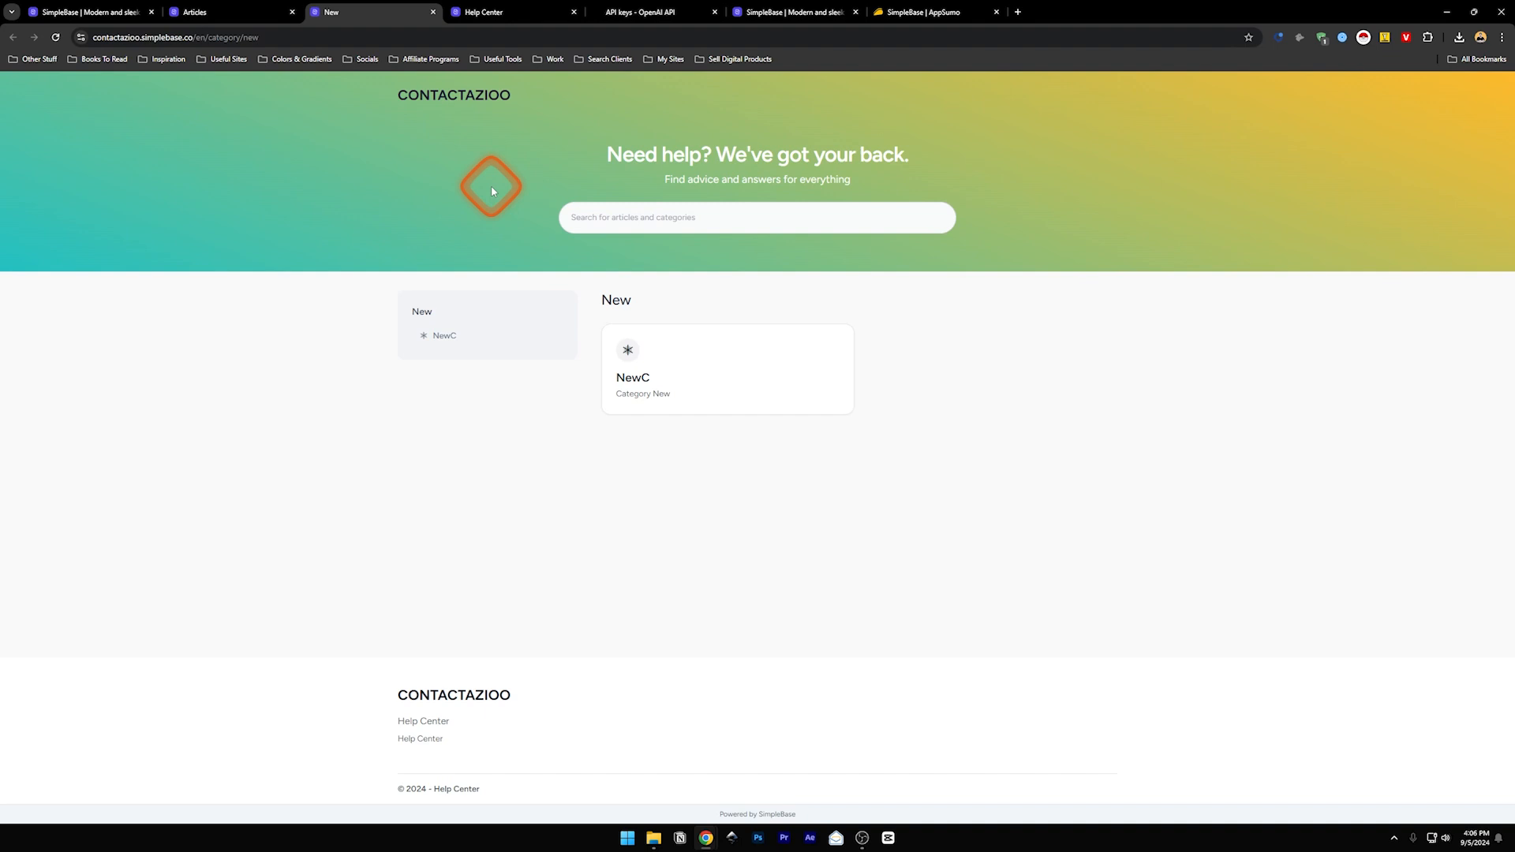
click(432, 12)
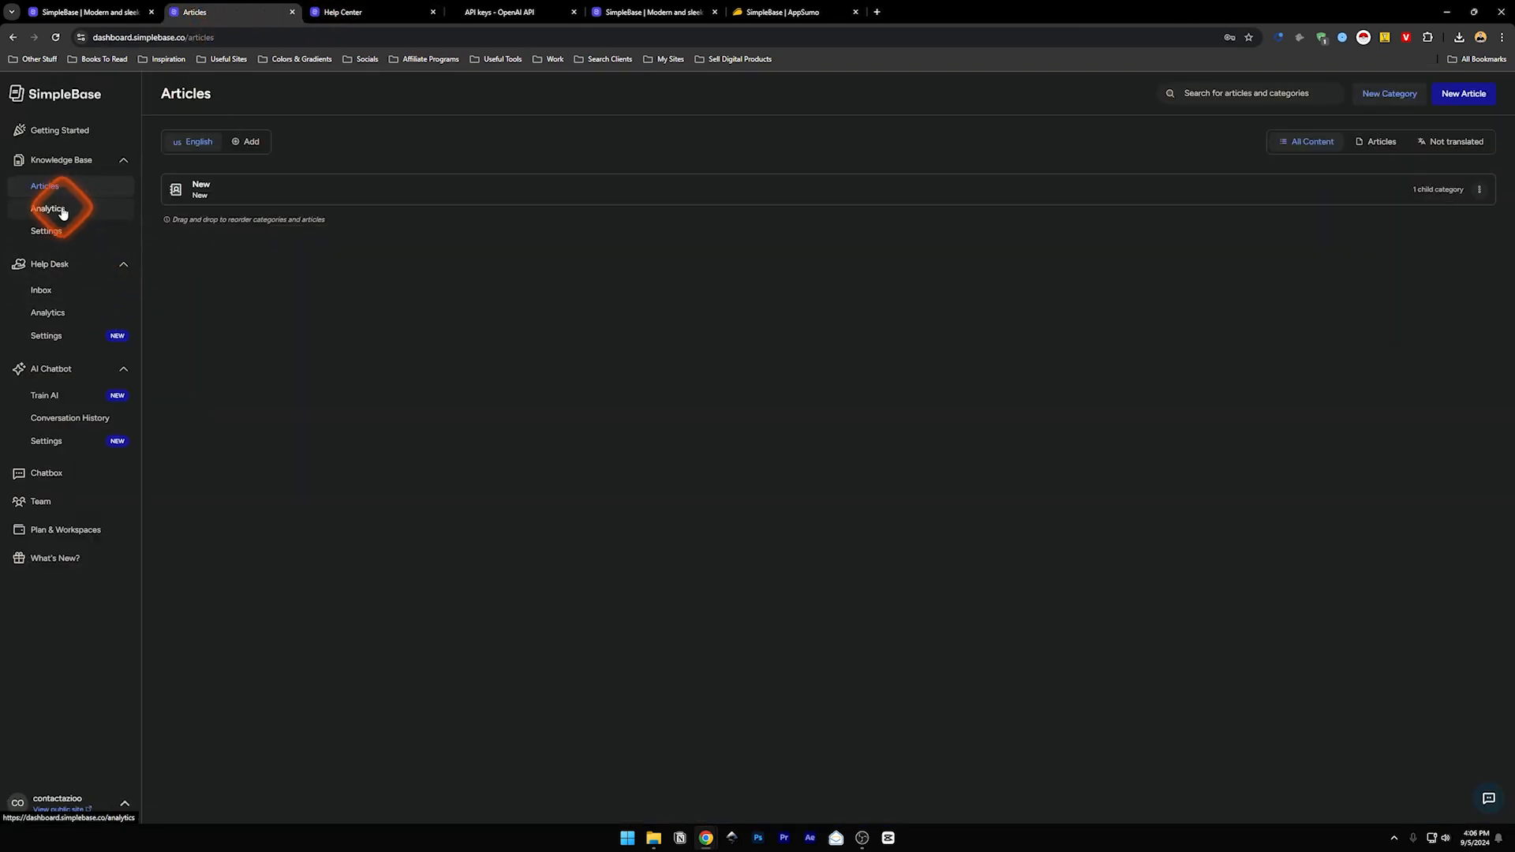
- Start a blank new article, closing the block-type list without inserting anything
click(1454, 95)
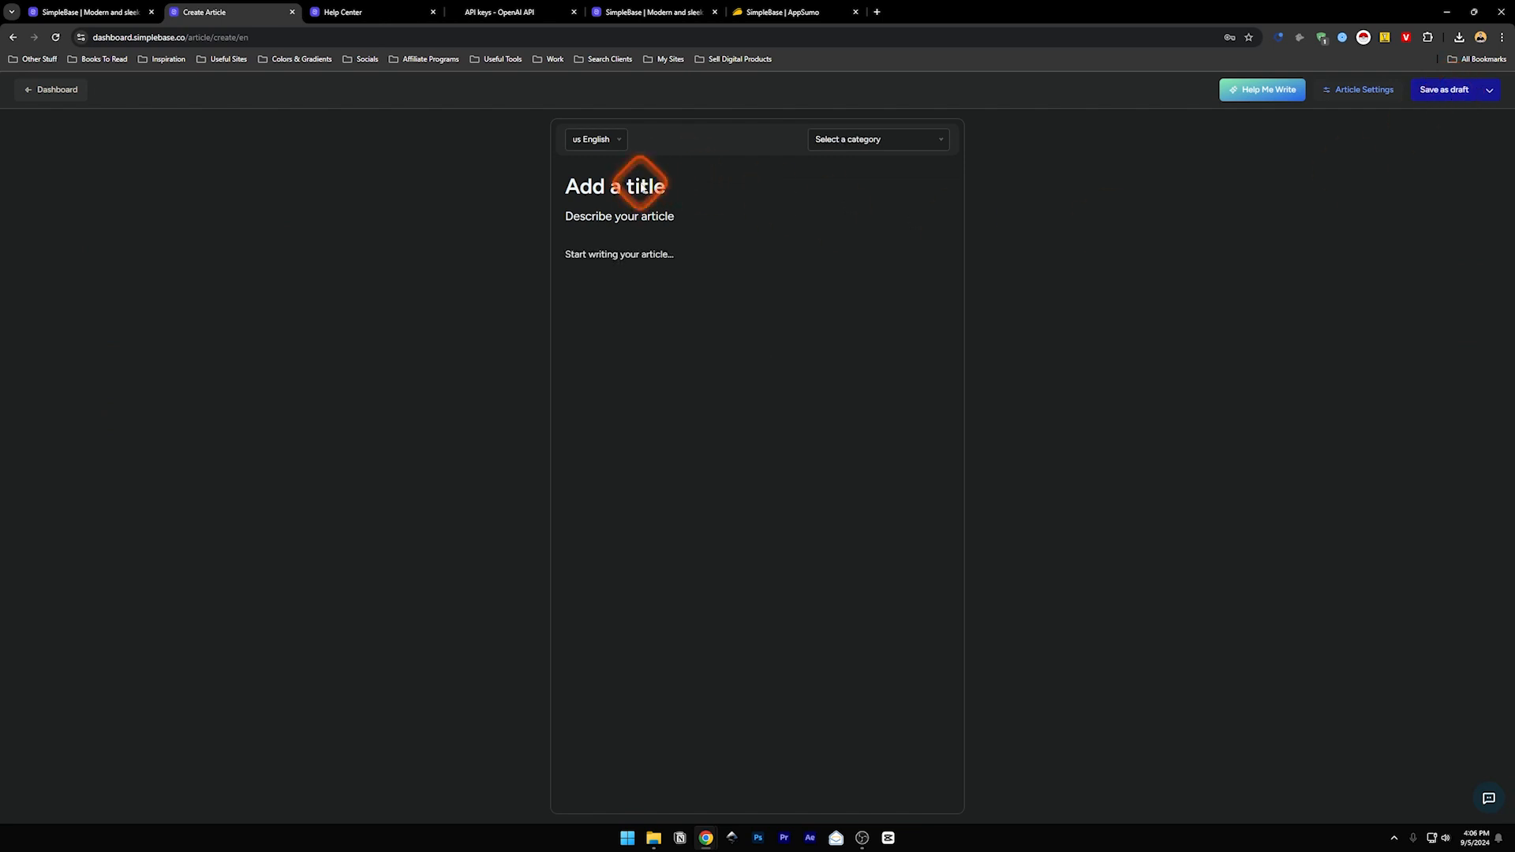
click(600, 258)
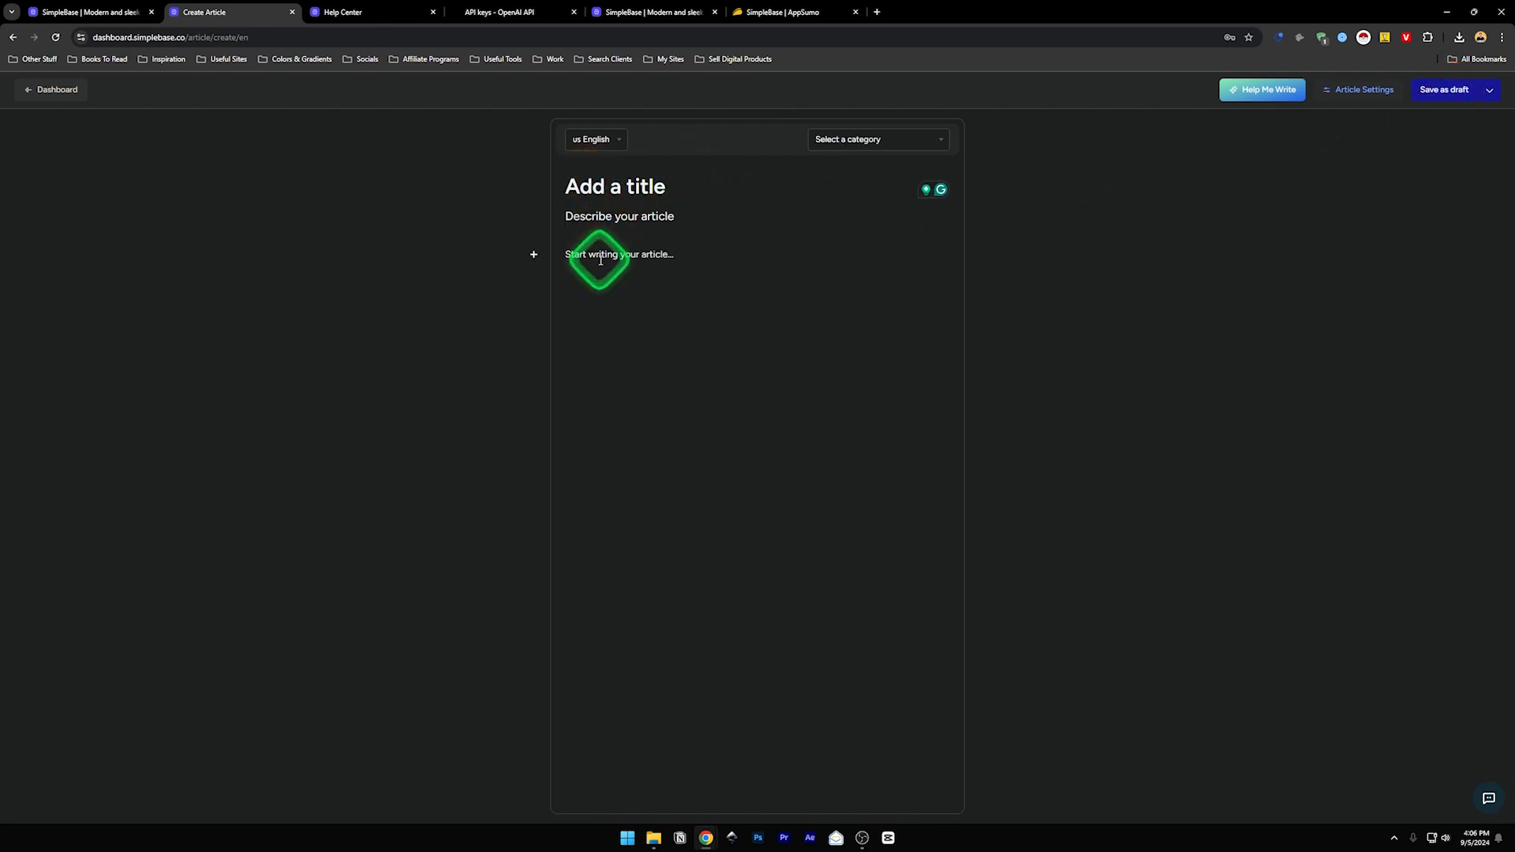
click(533, 255)
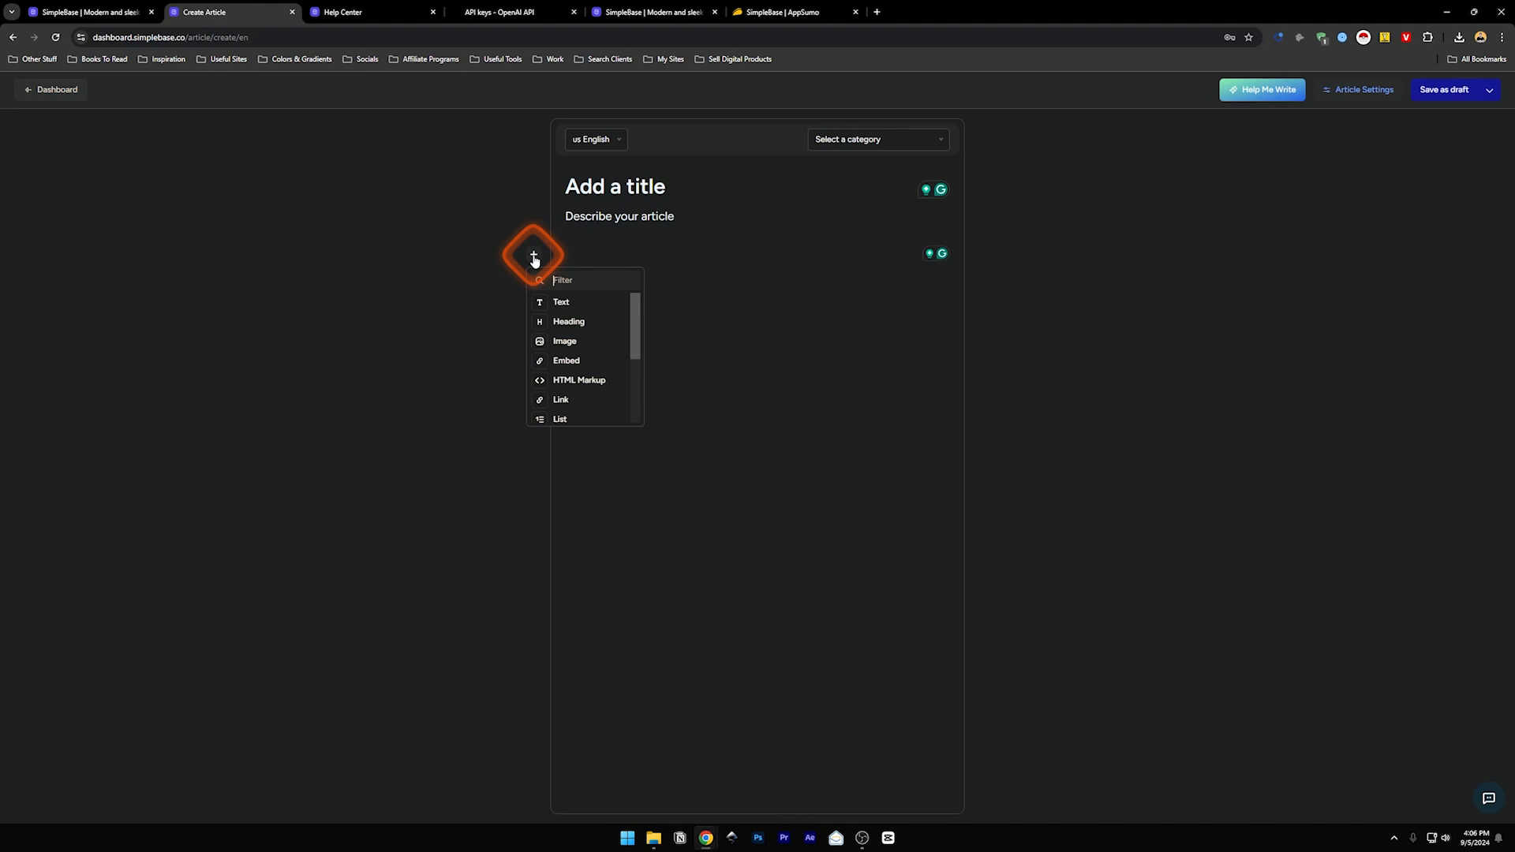
mouse_move(634, 327)
mouse_down()
mouse_move(635, 395)
mouse_move(638, 314)
mouse_up()
click(1123, 164)
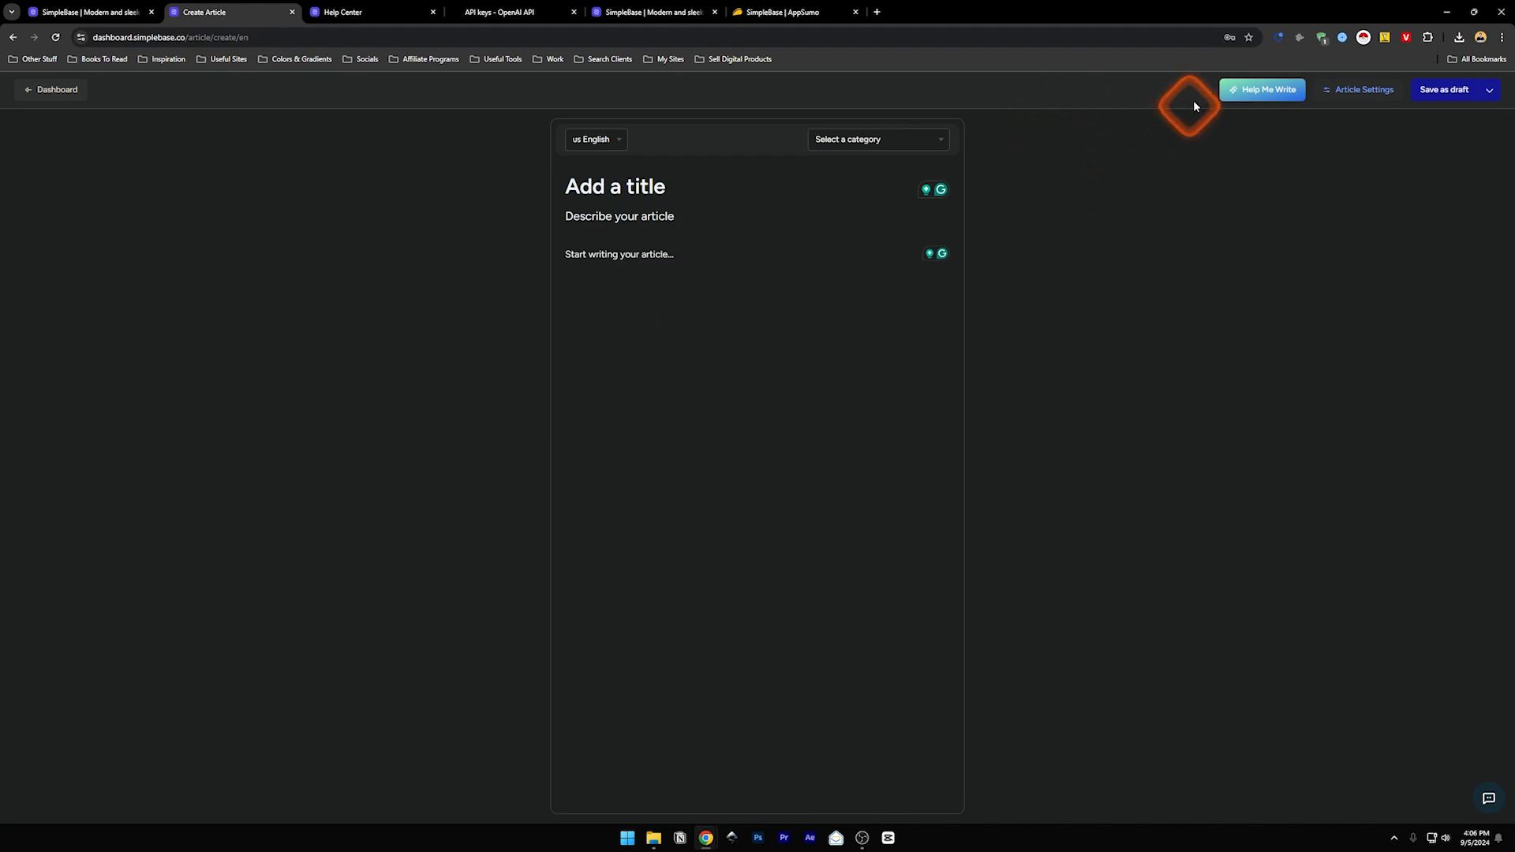
- In the Article Wizard, pick the title 'Engaging Livestream: Captivate Your Audience' and the first description
click(1253, 96)
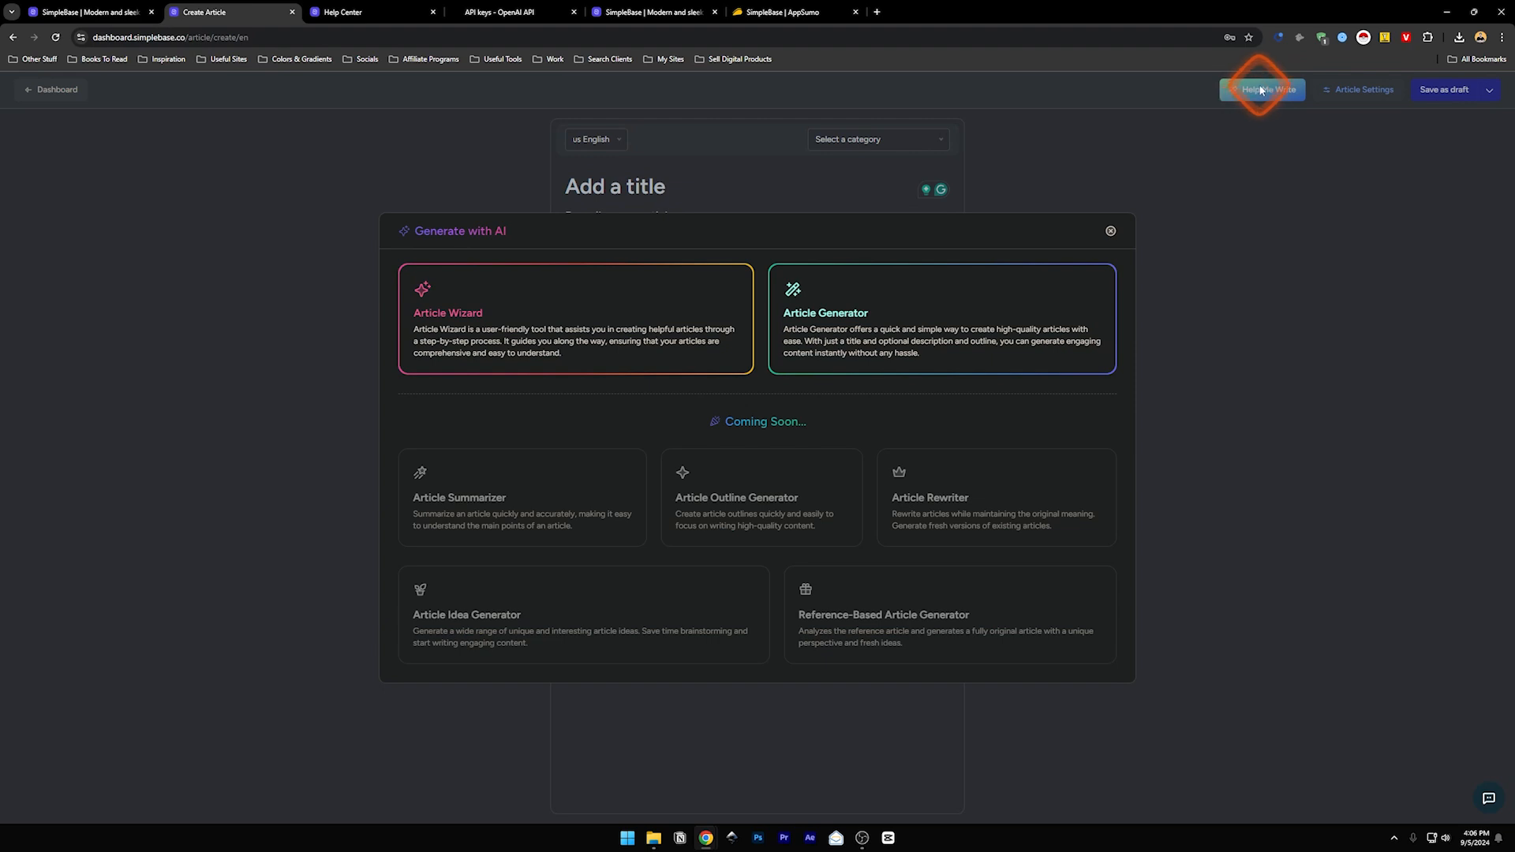
click(542, 311)
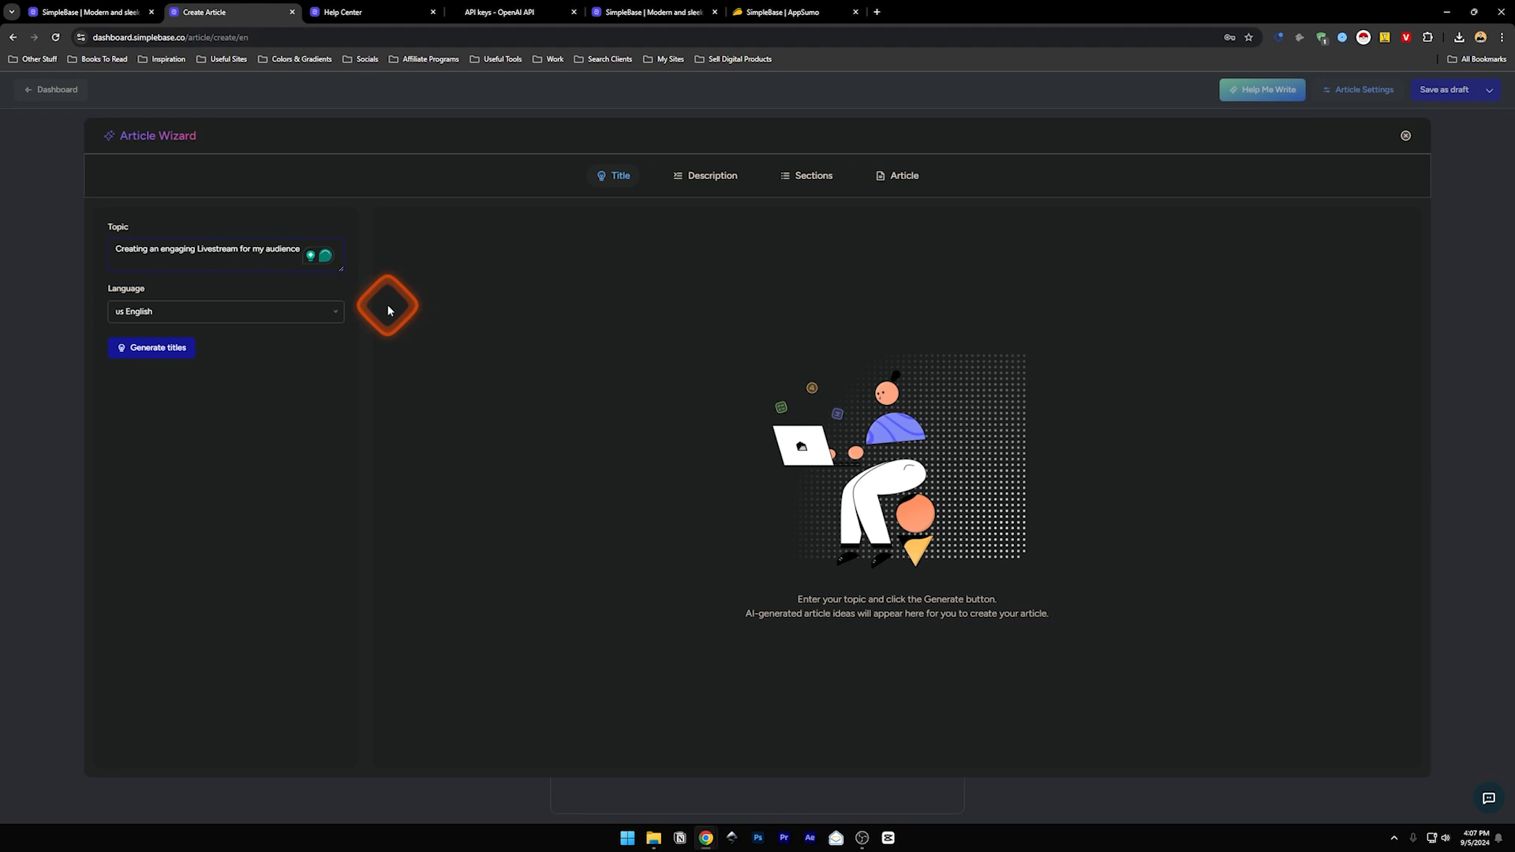
click(147, 351)
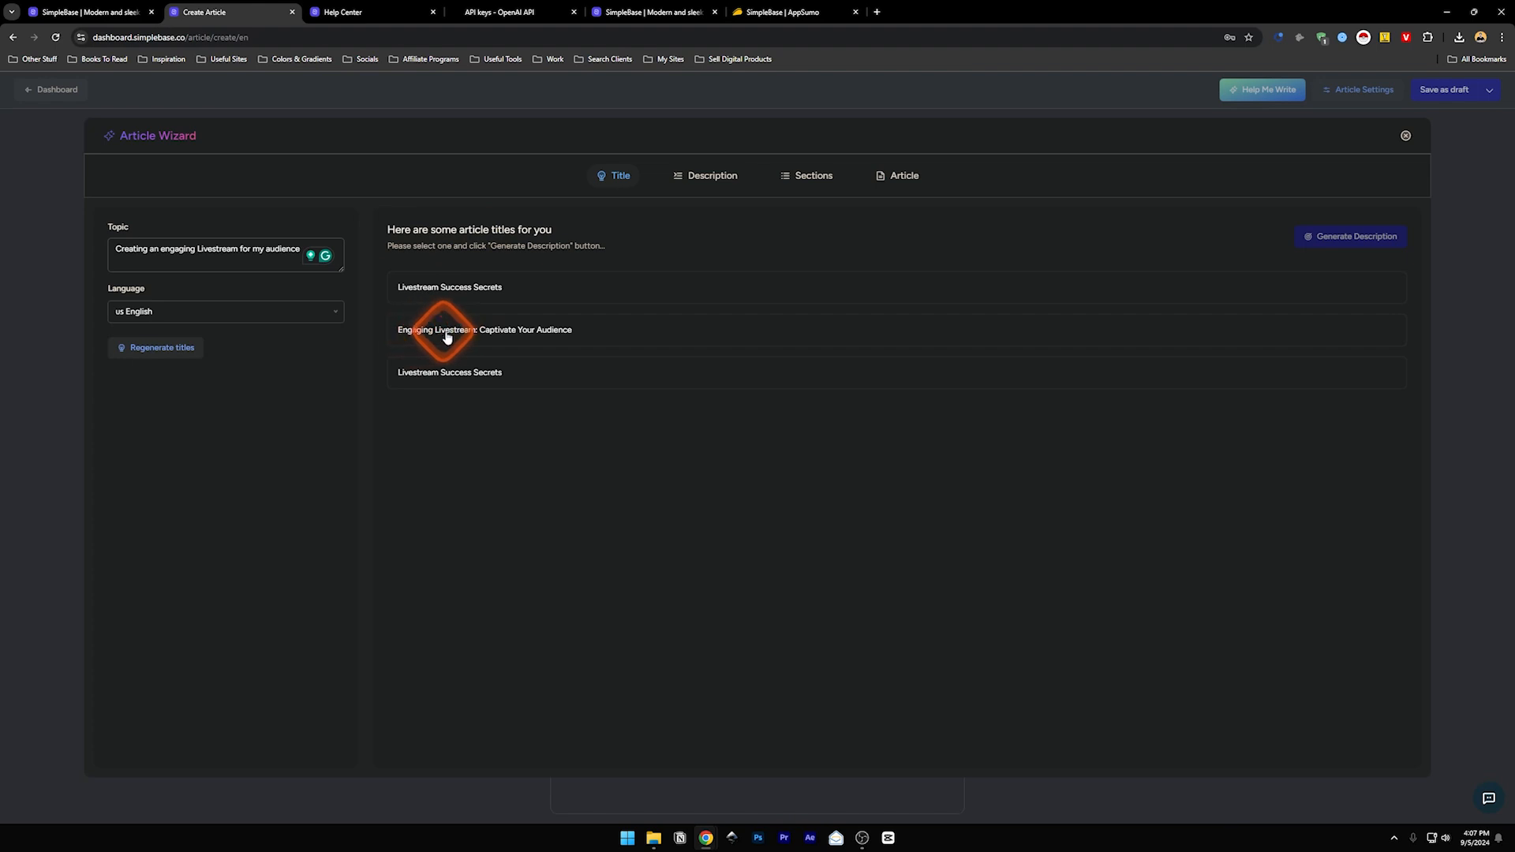
click(531, 336)
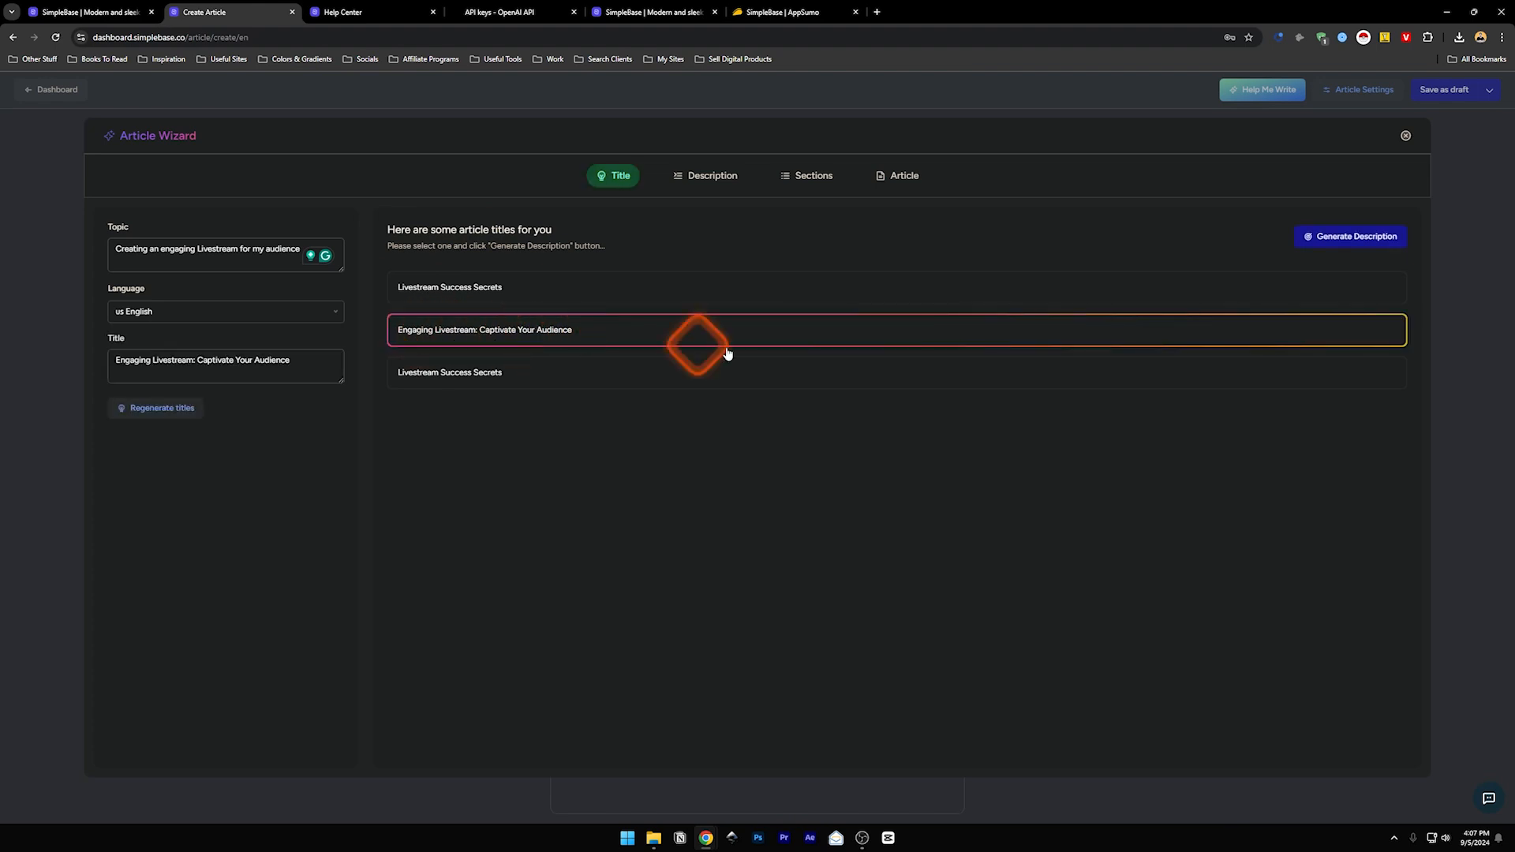
click(1362, 250)
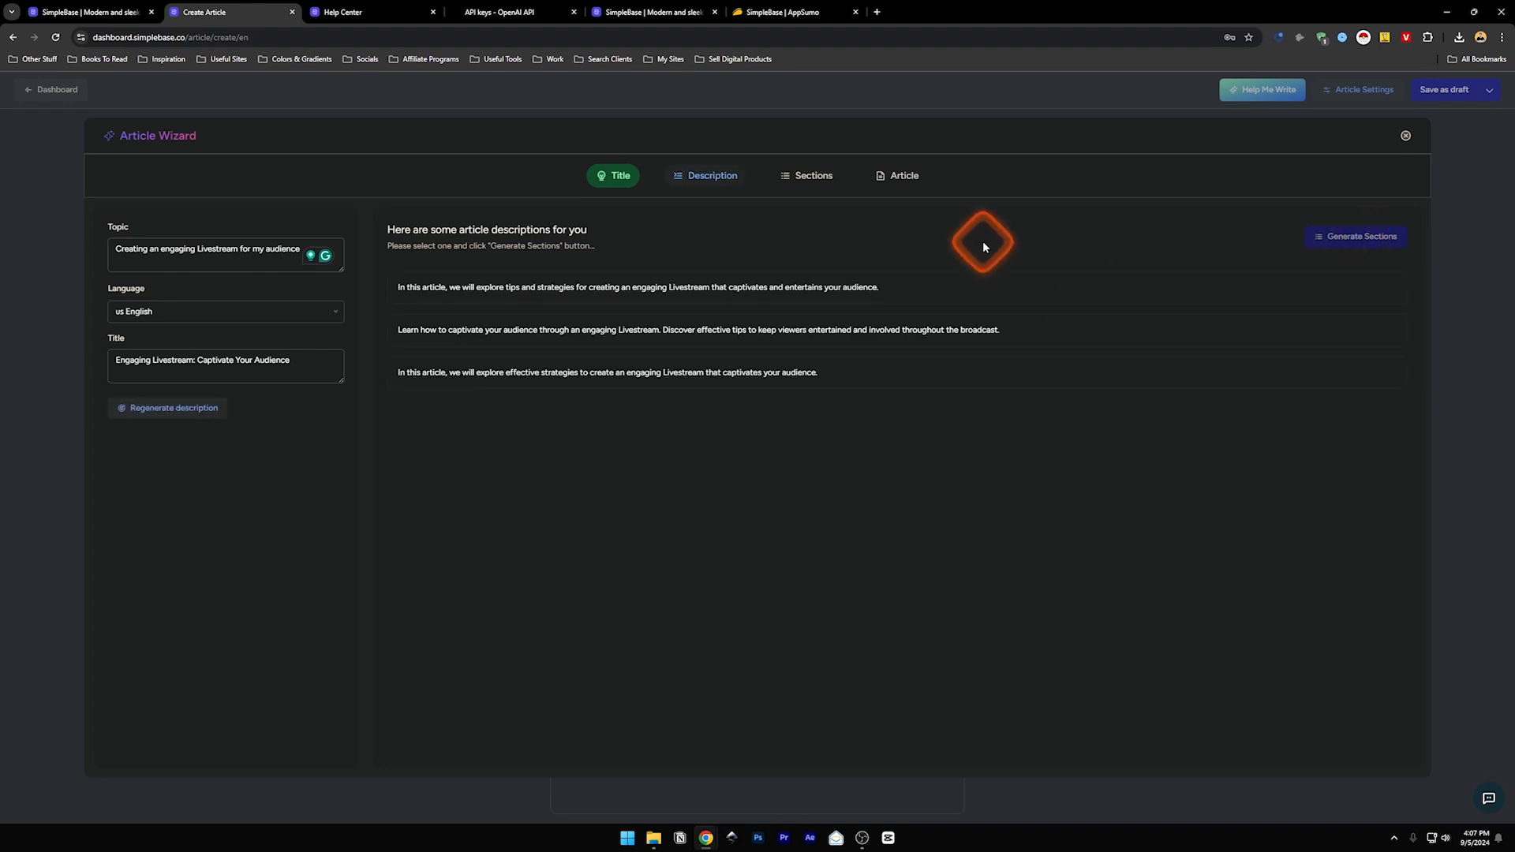
click(467, 293)
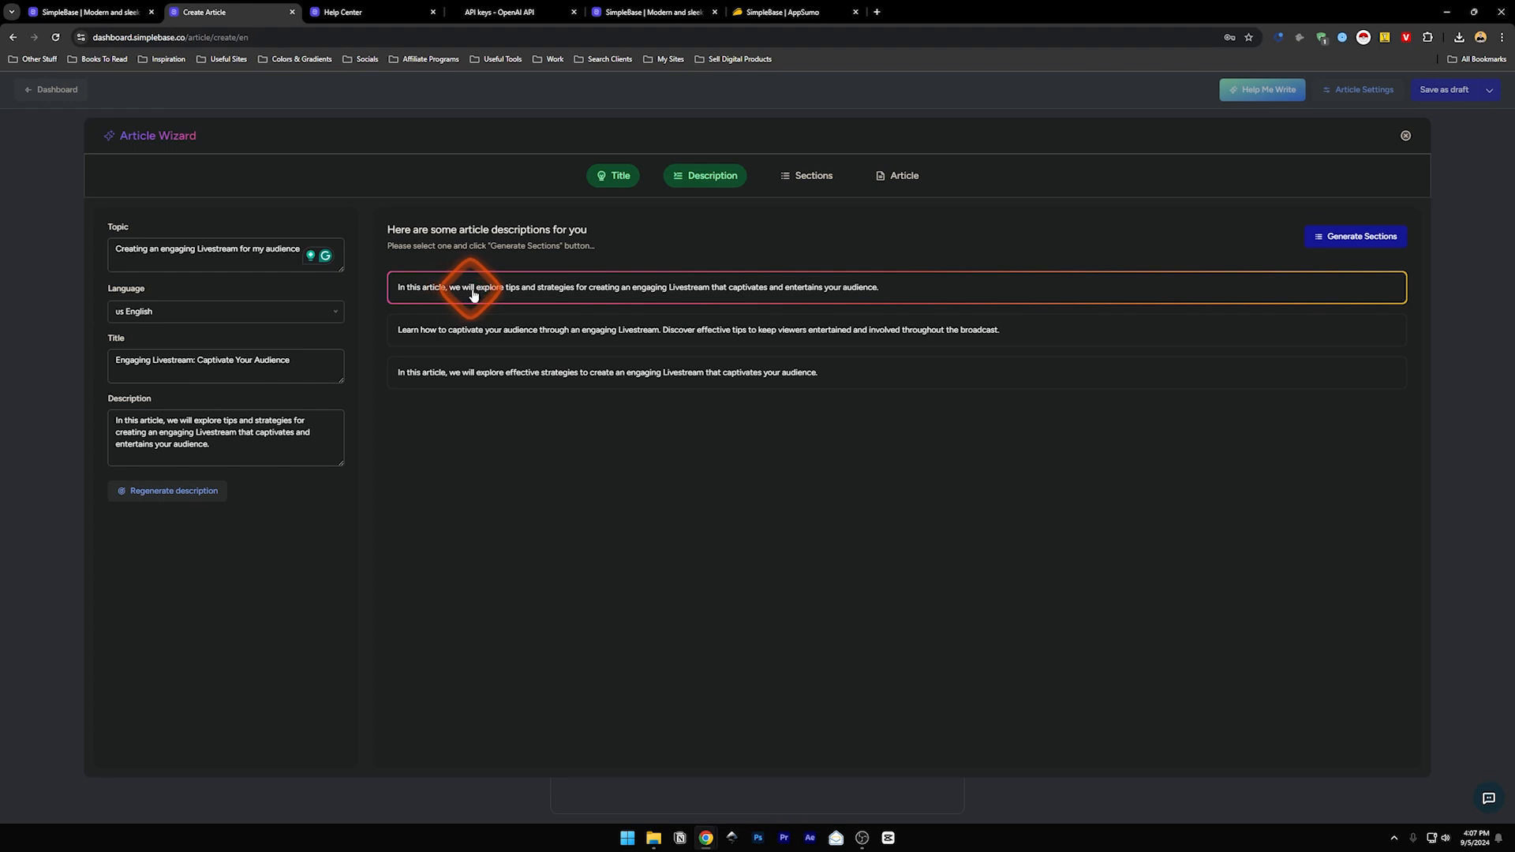
- Pick the third section outline and insert the generated full article into the editor
click(1363, 238)
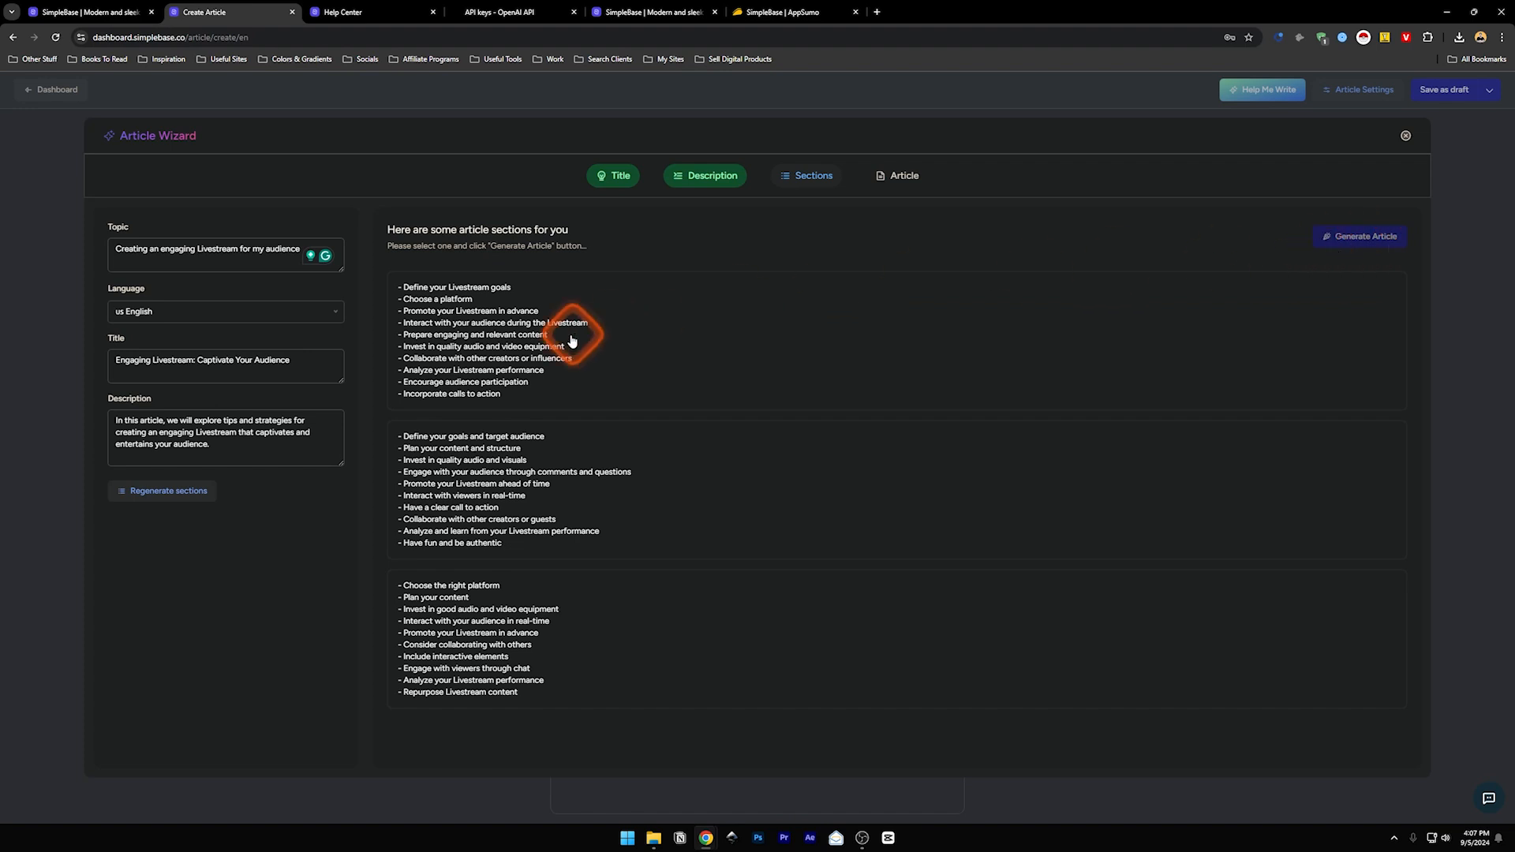
click(477, 609)
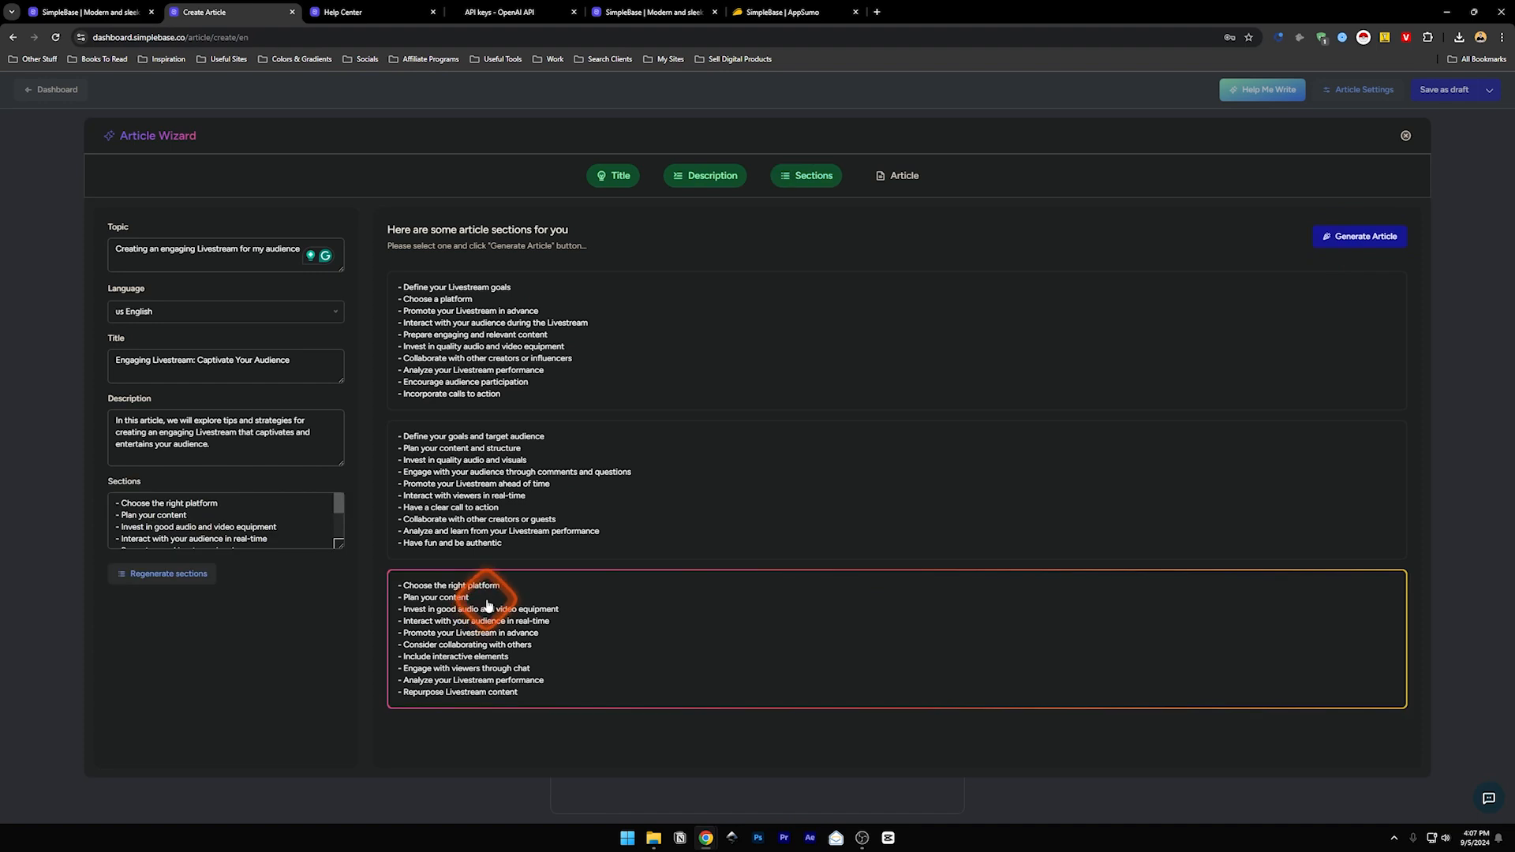
click(1368, 250)
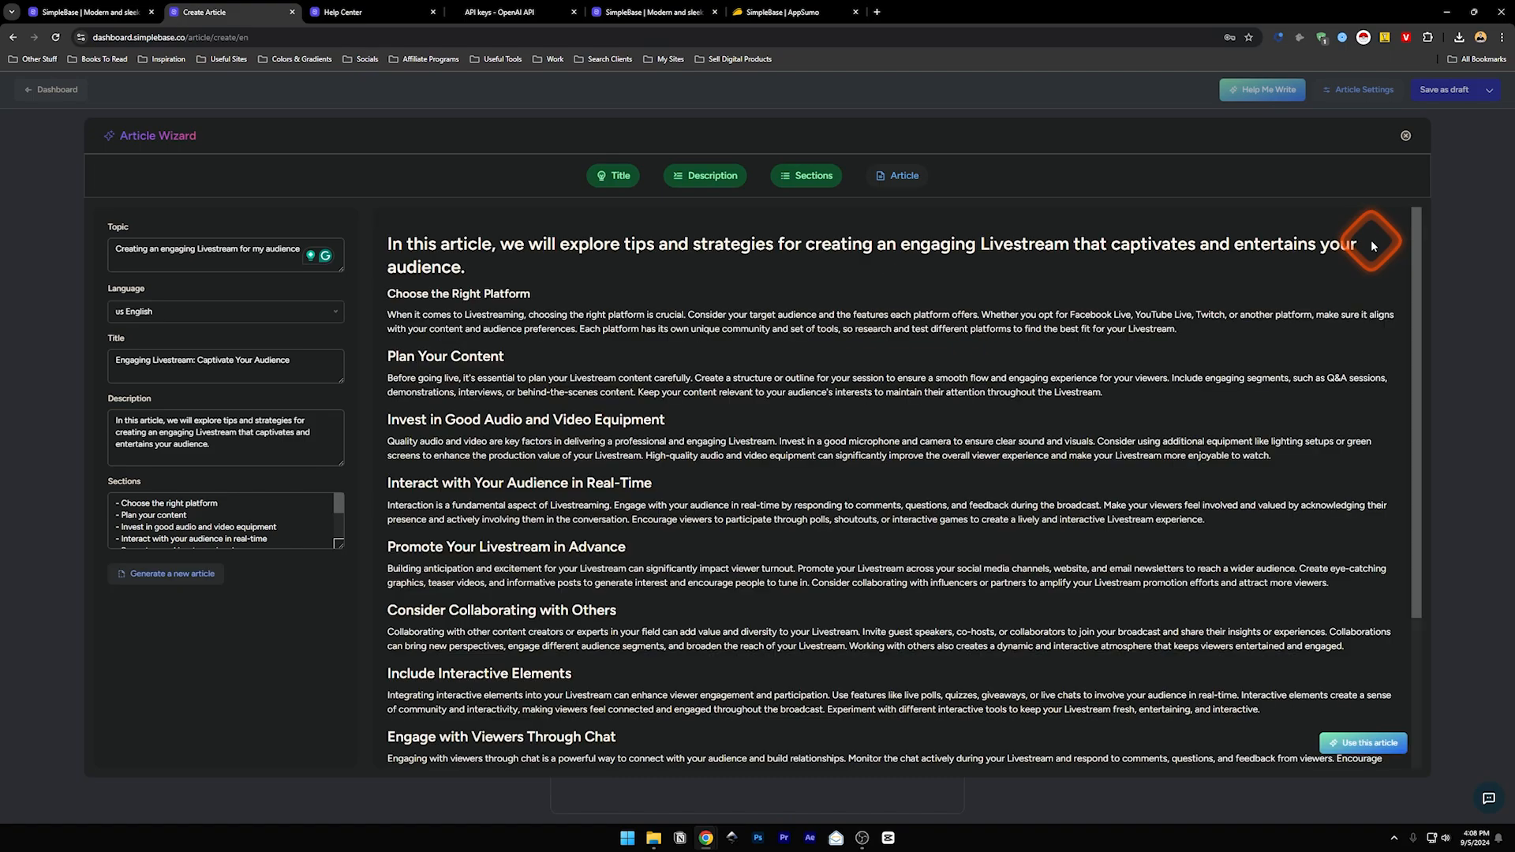
drag(1413, 235, 1406, 477)
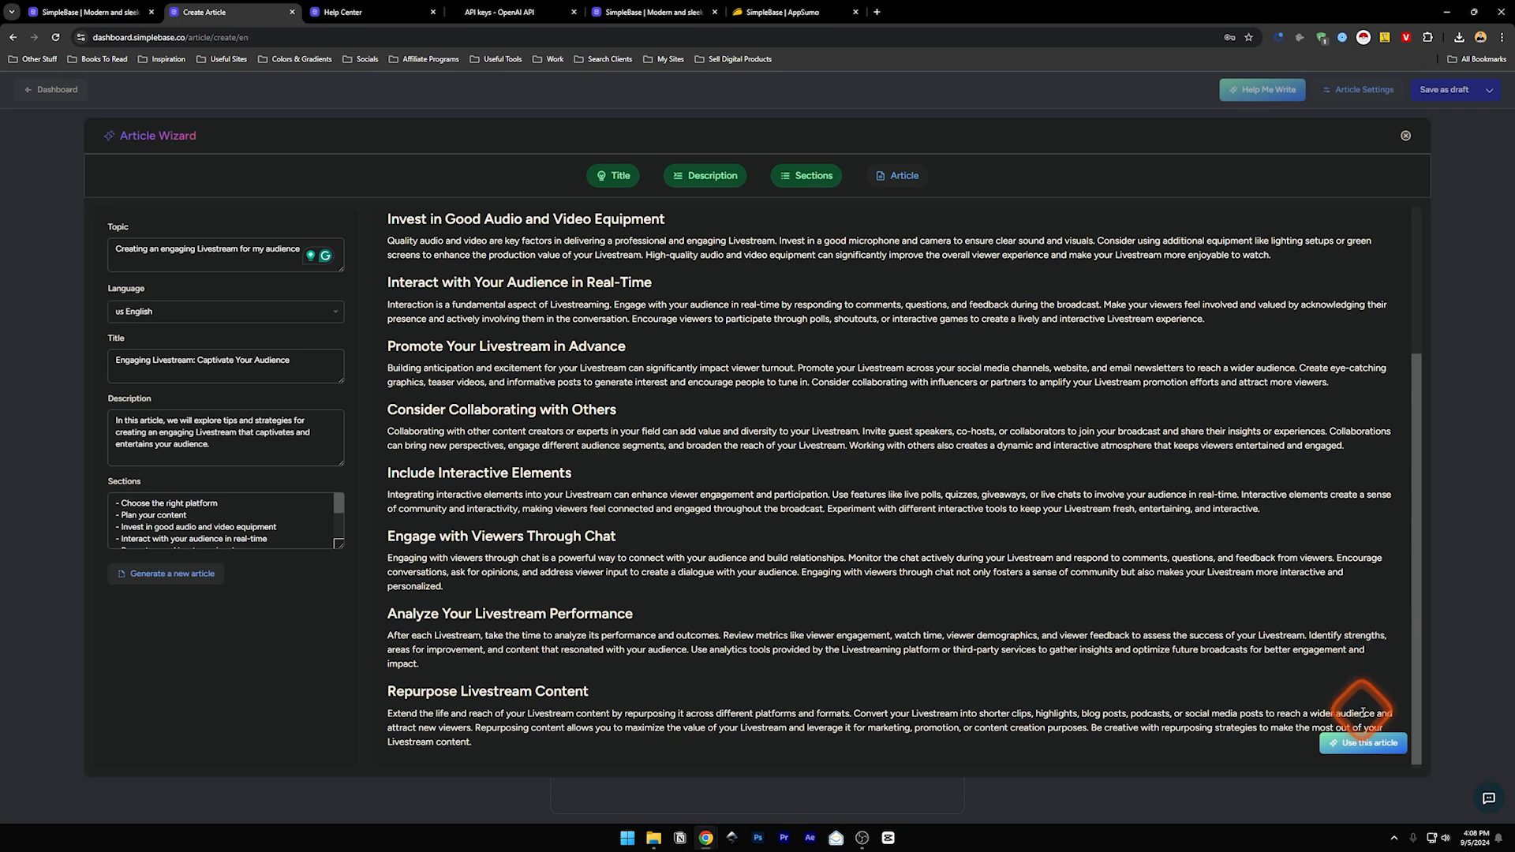
click(1353, 751)
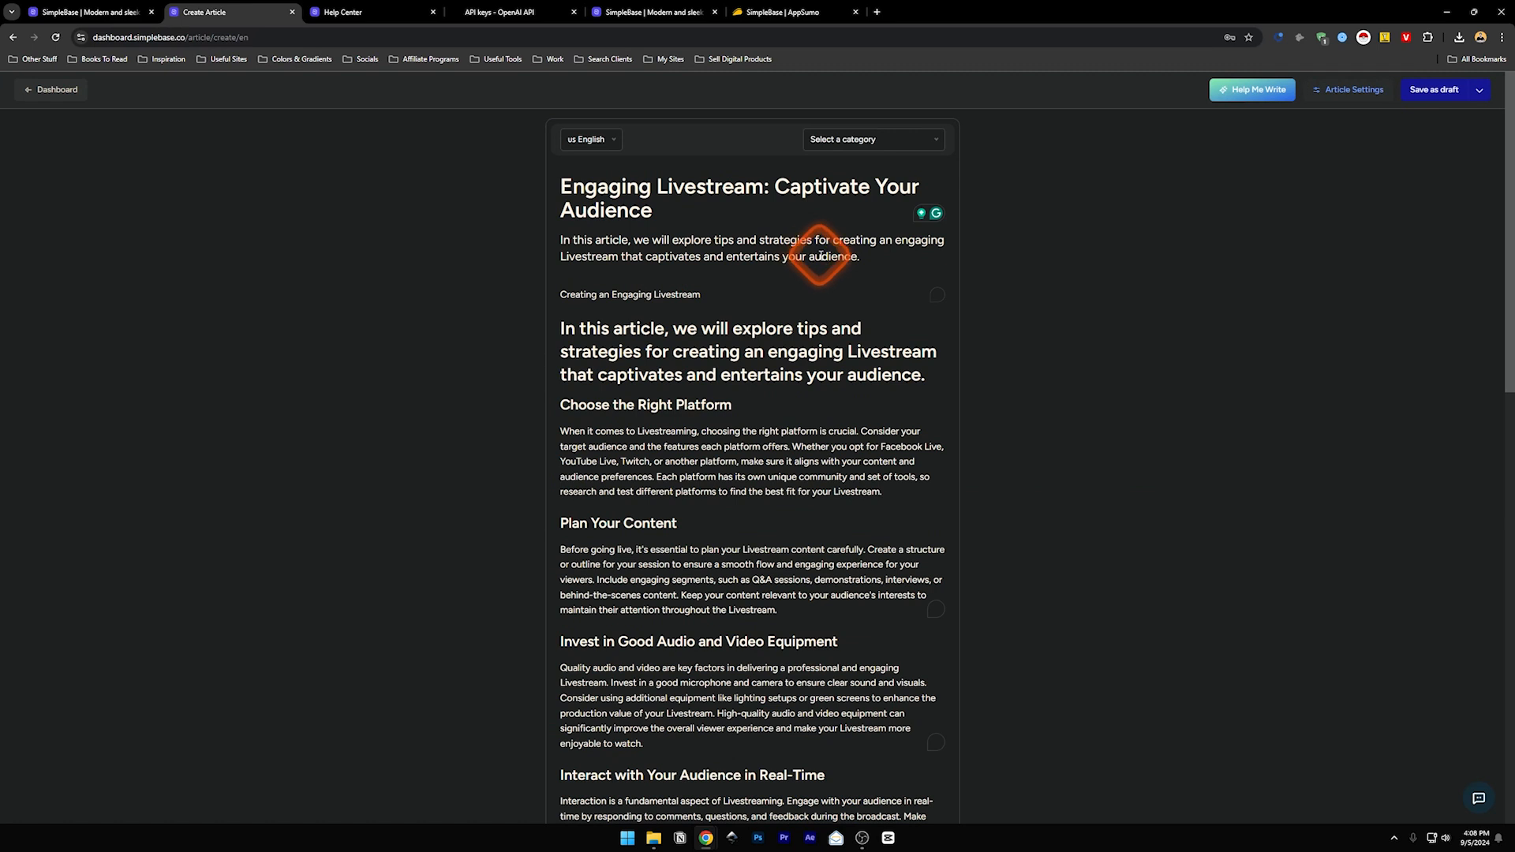
- Select the 'Creating an Engaging Livestream' line and check its conversion options, leaving it unchanged
click(702, 294)
drag(703, 294, 556, 297)
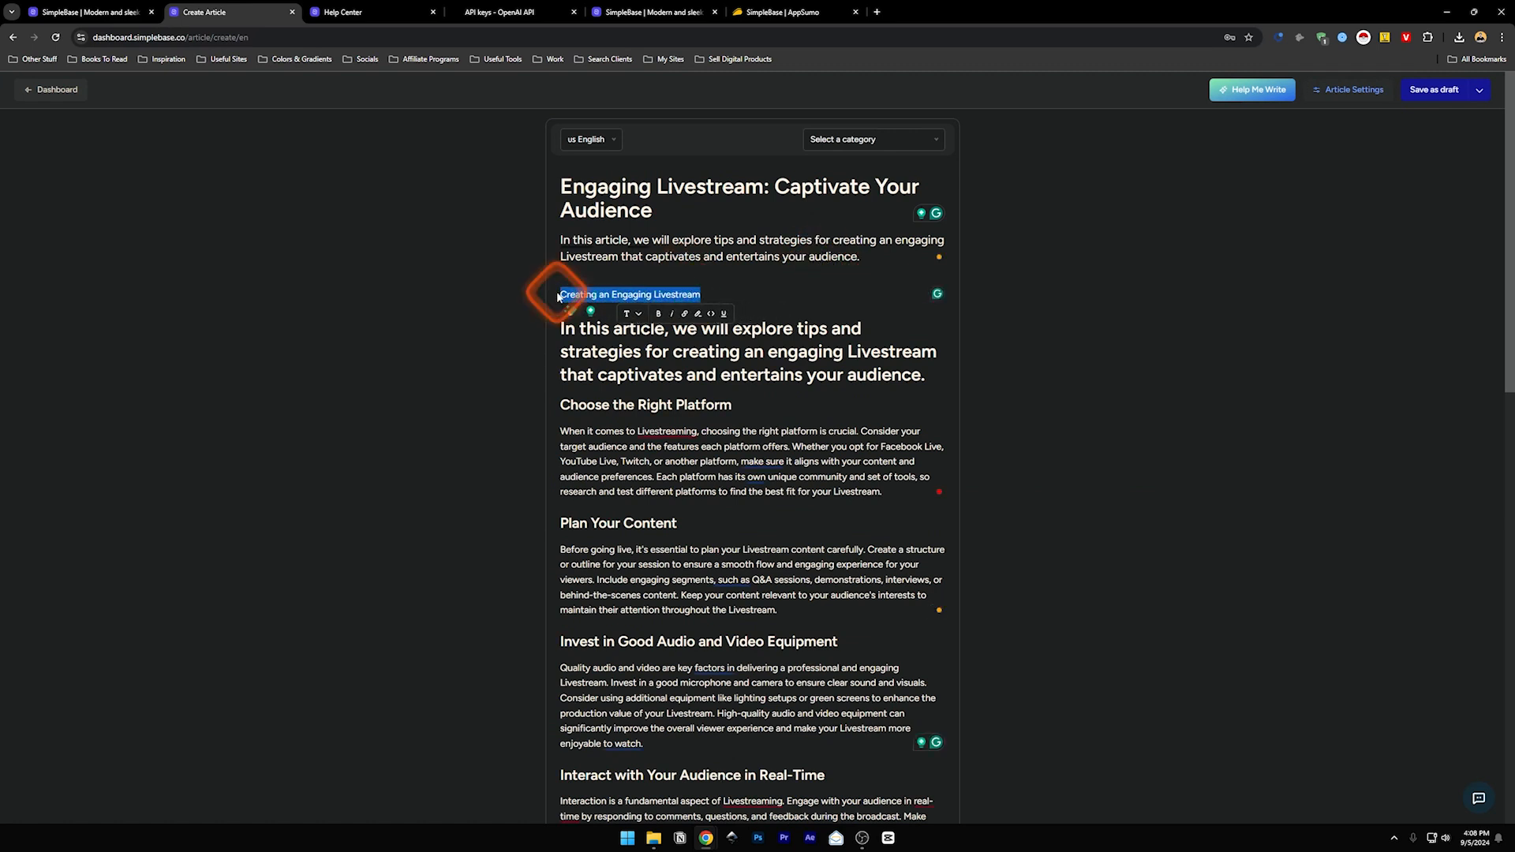
click(636, 314)
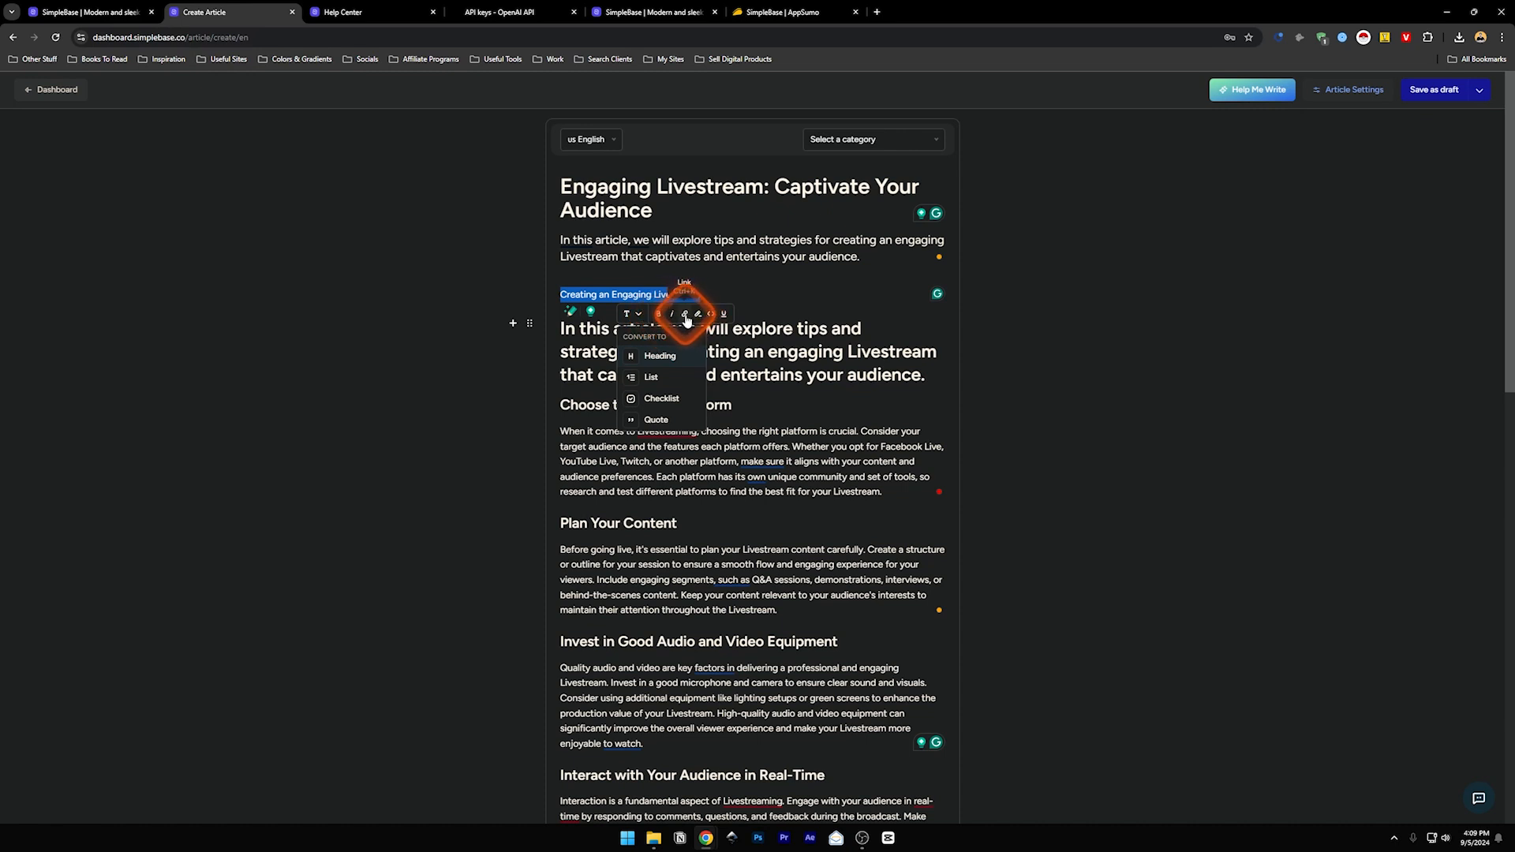
click(697, 271)
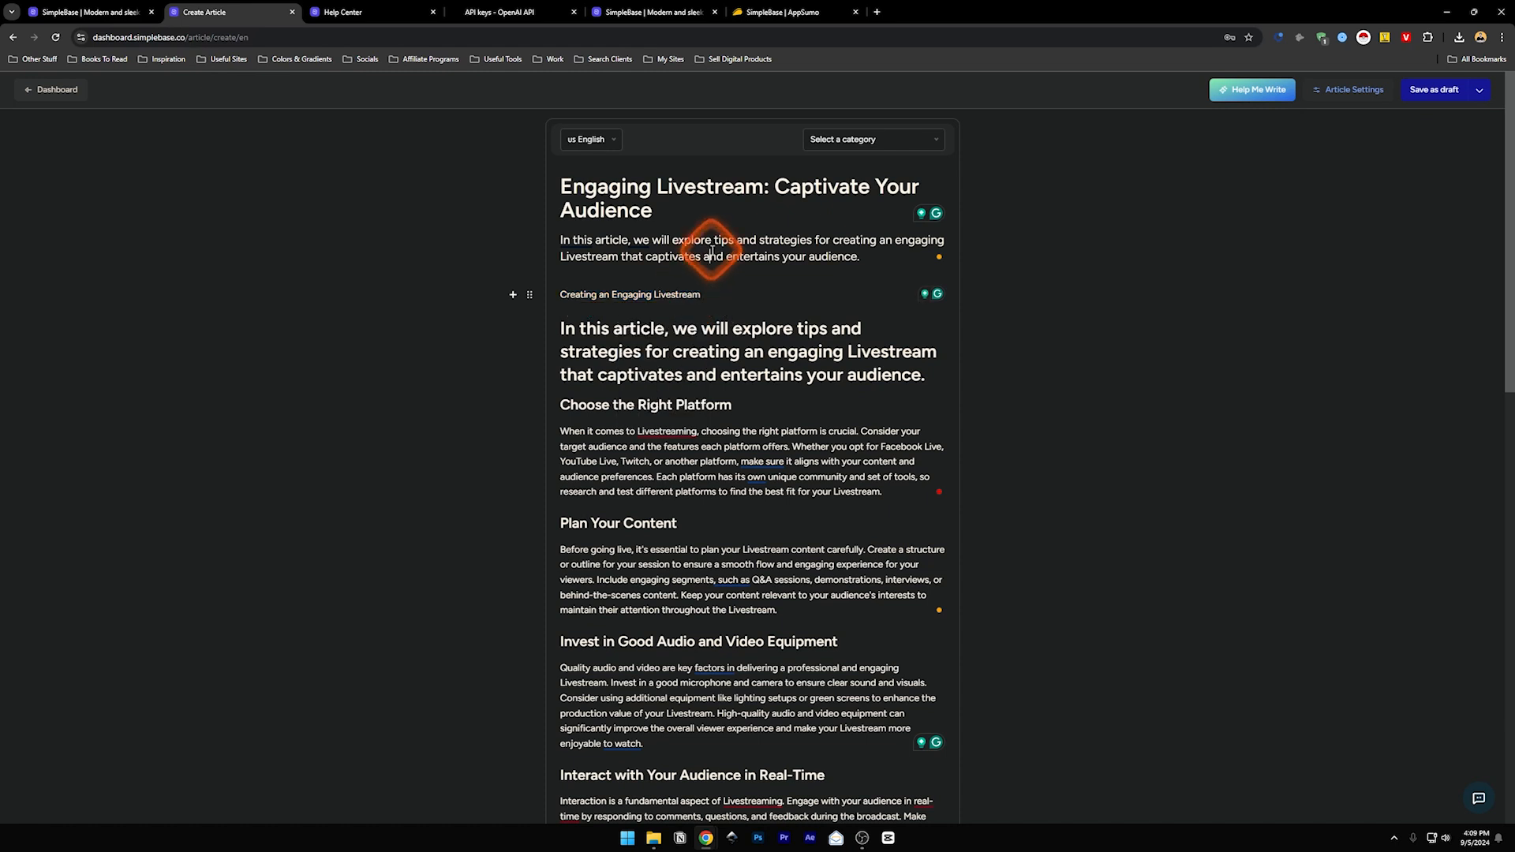
- Assign the livestream article to the NewC category
click(860, 142)
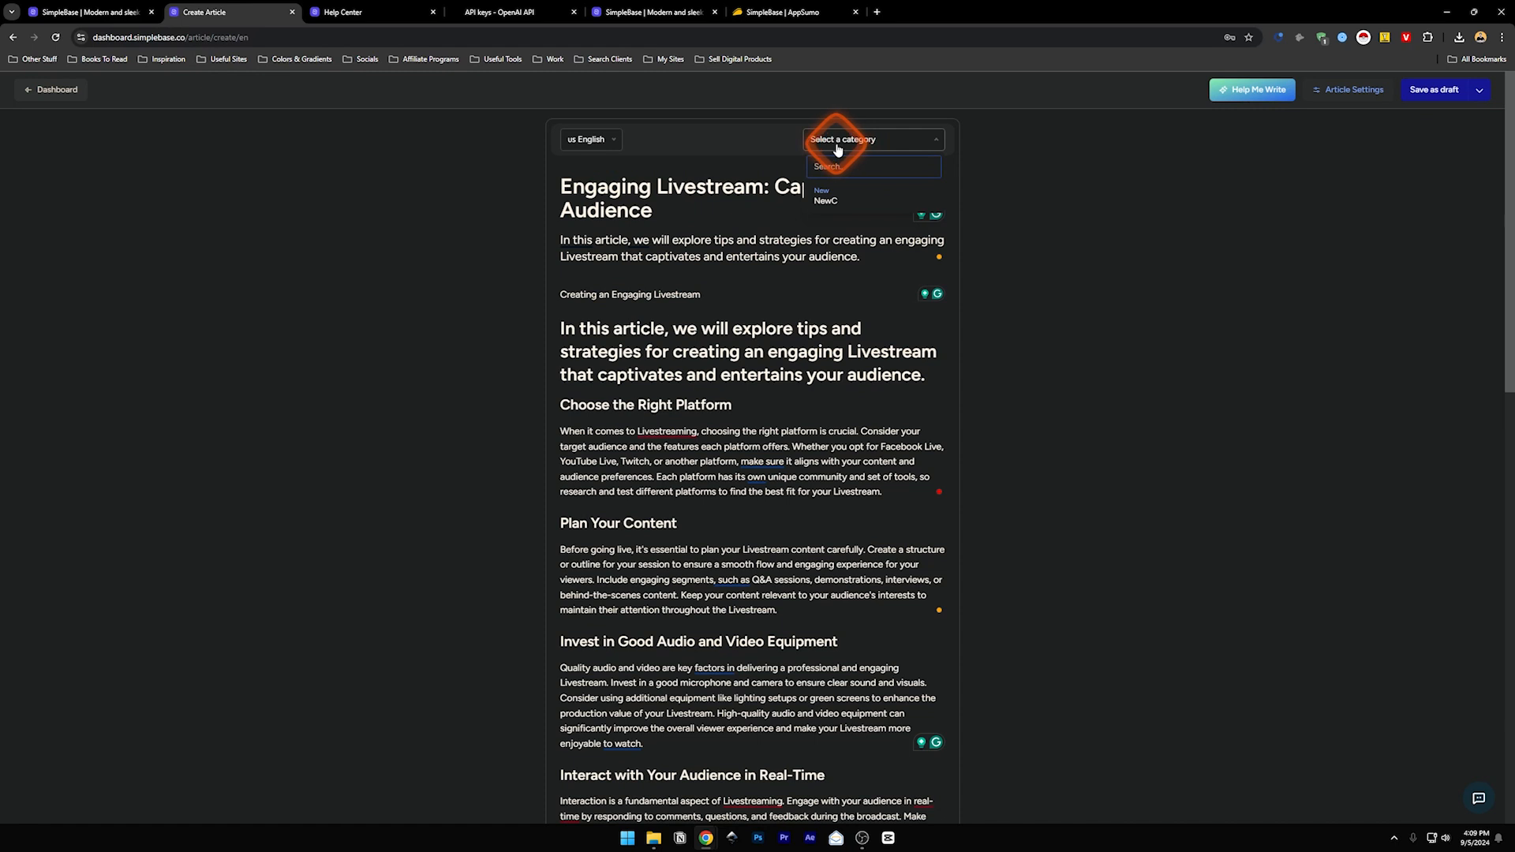
click(833, 204)
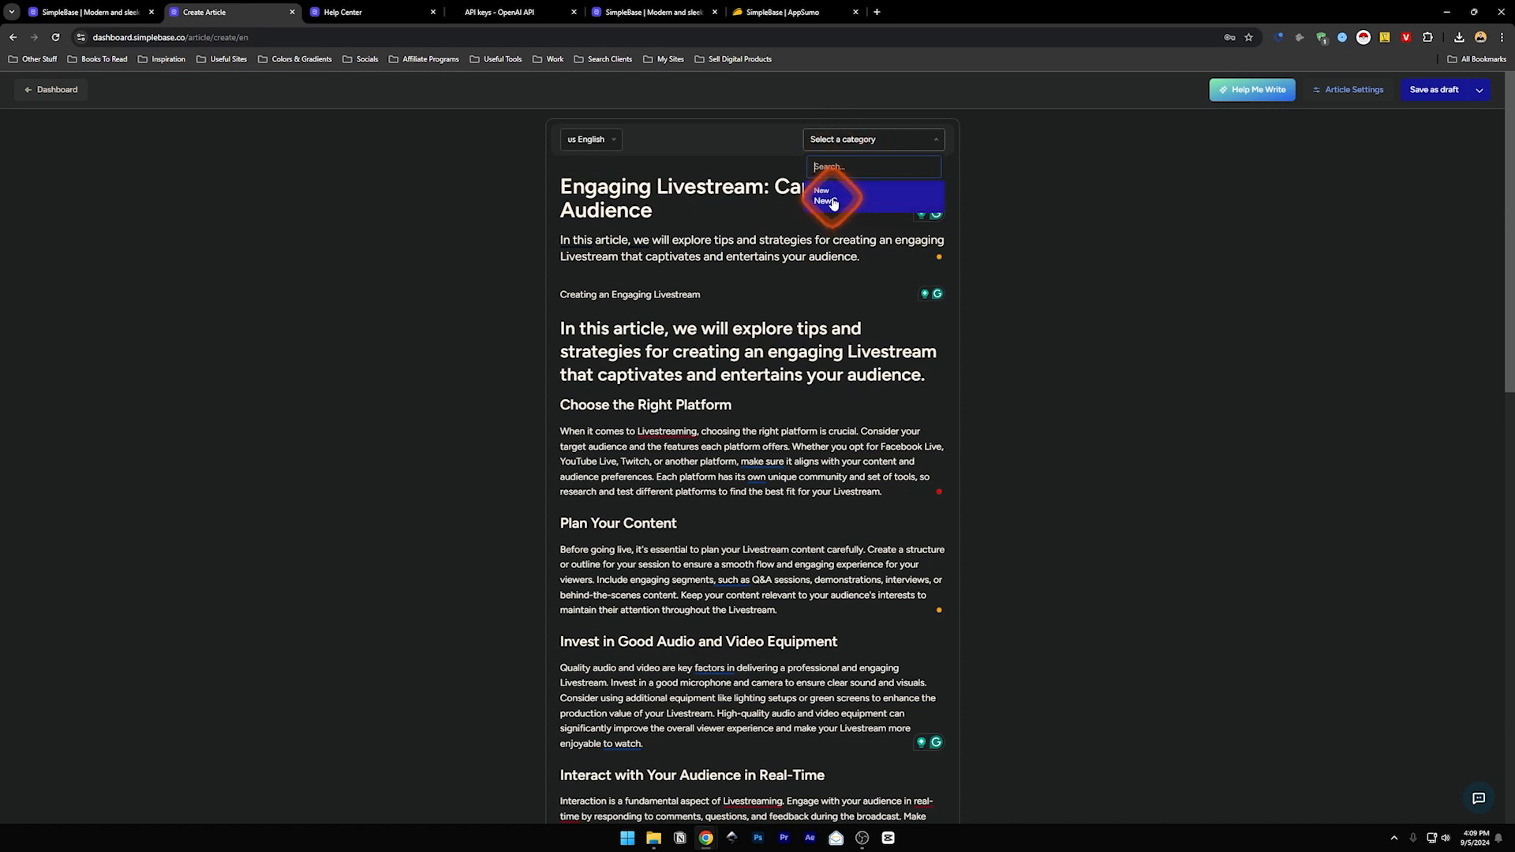
click(833, 203)
drag(1513, 231, 936, 447)
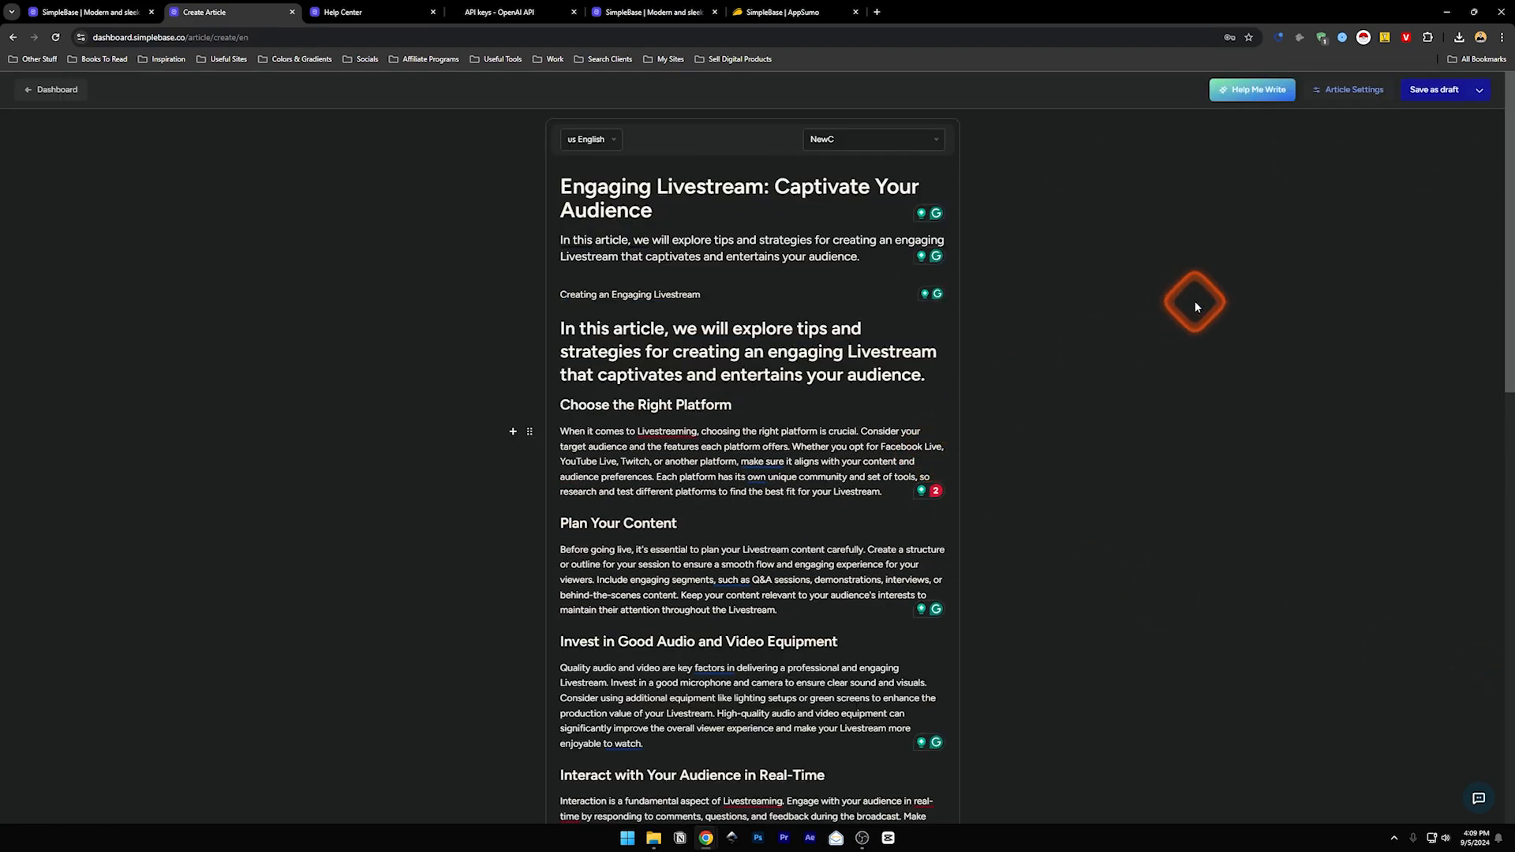
- Save the article as a draft, then Save & Publish it
click(1453, 93)
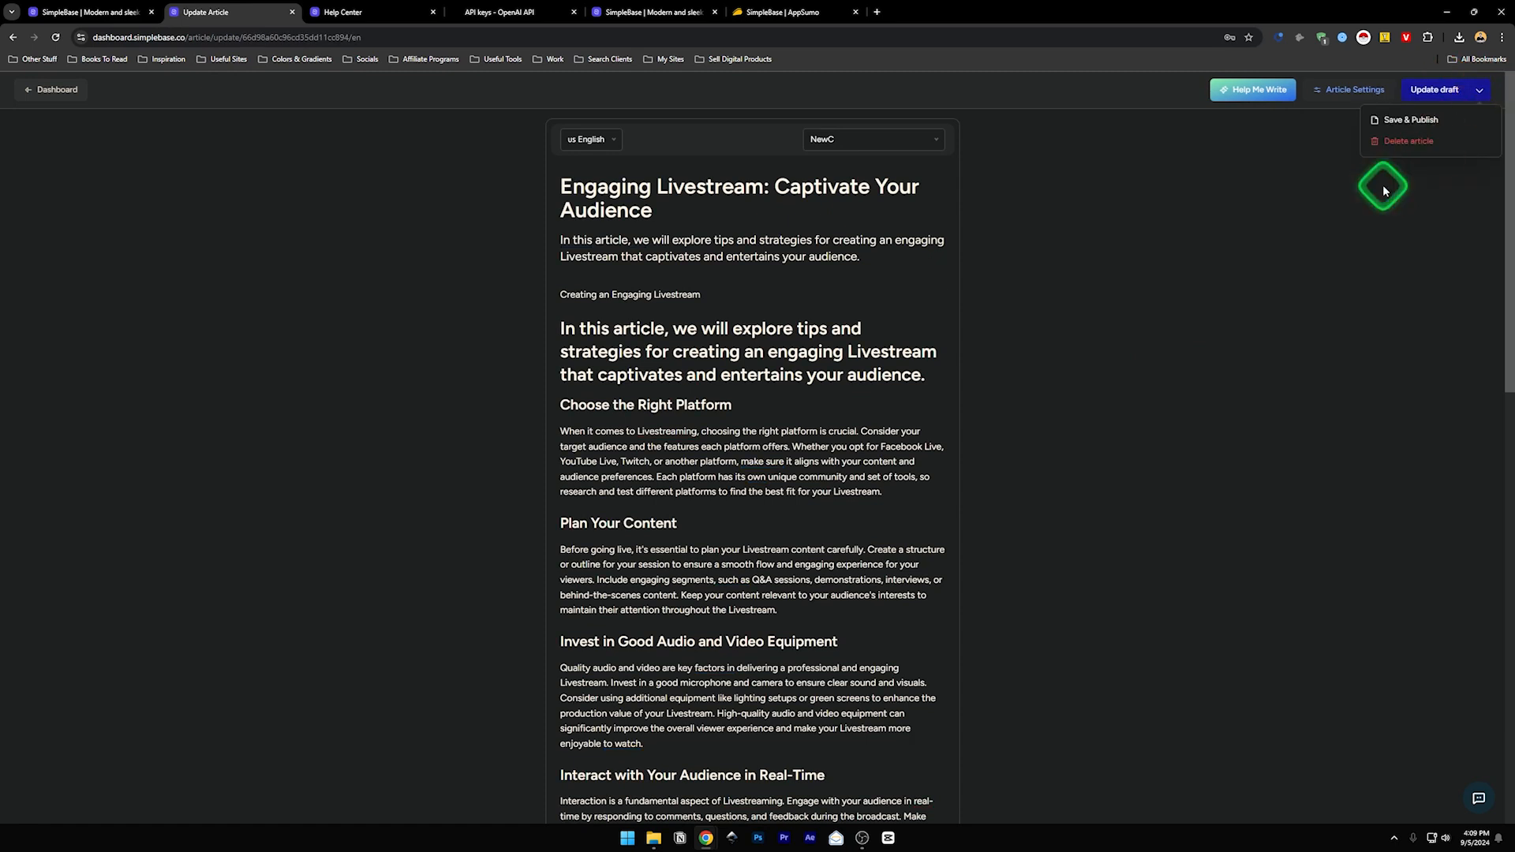
click(1480, 94)
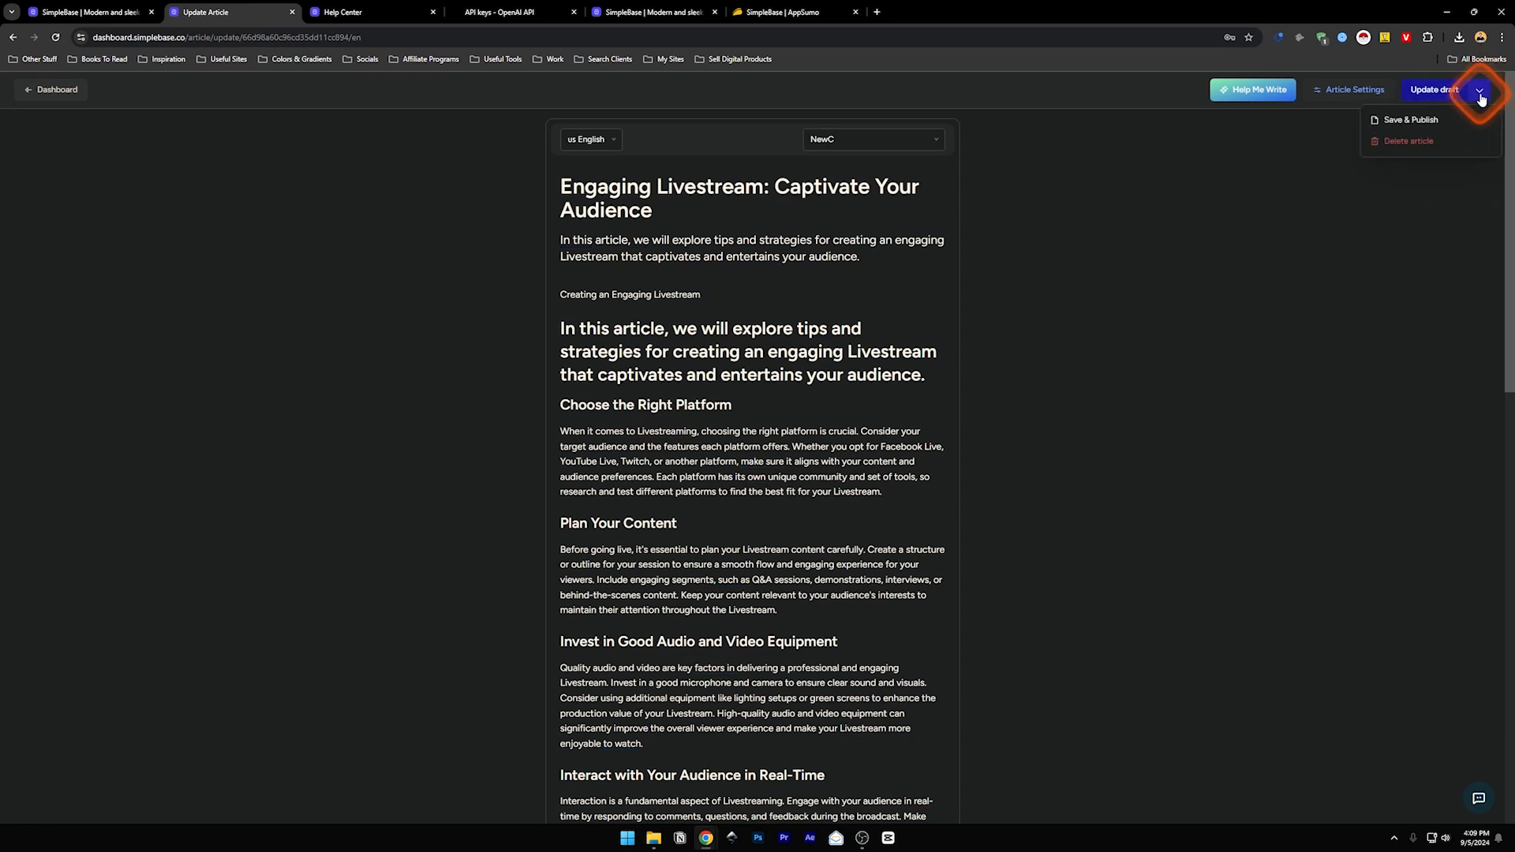
click(1404, 121)
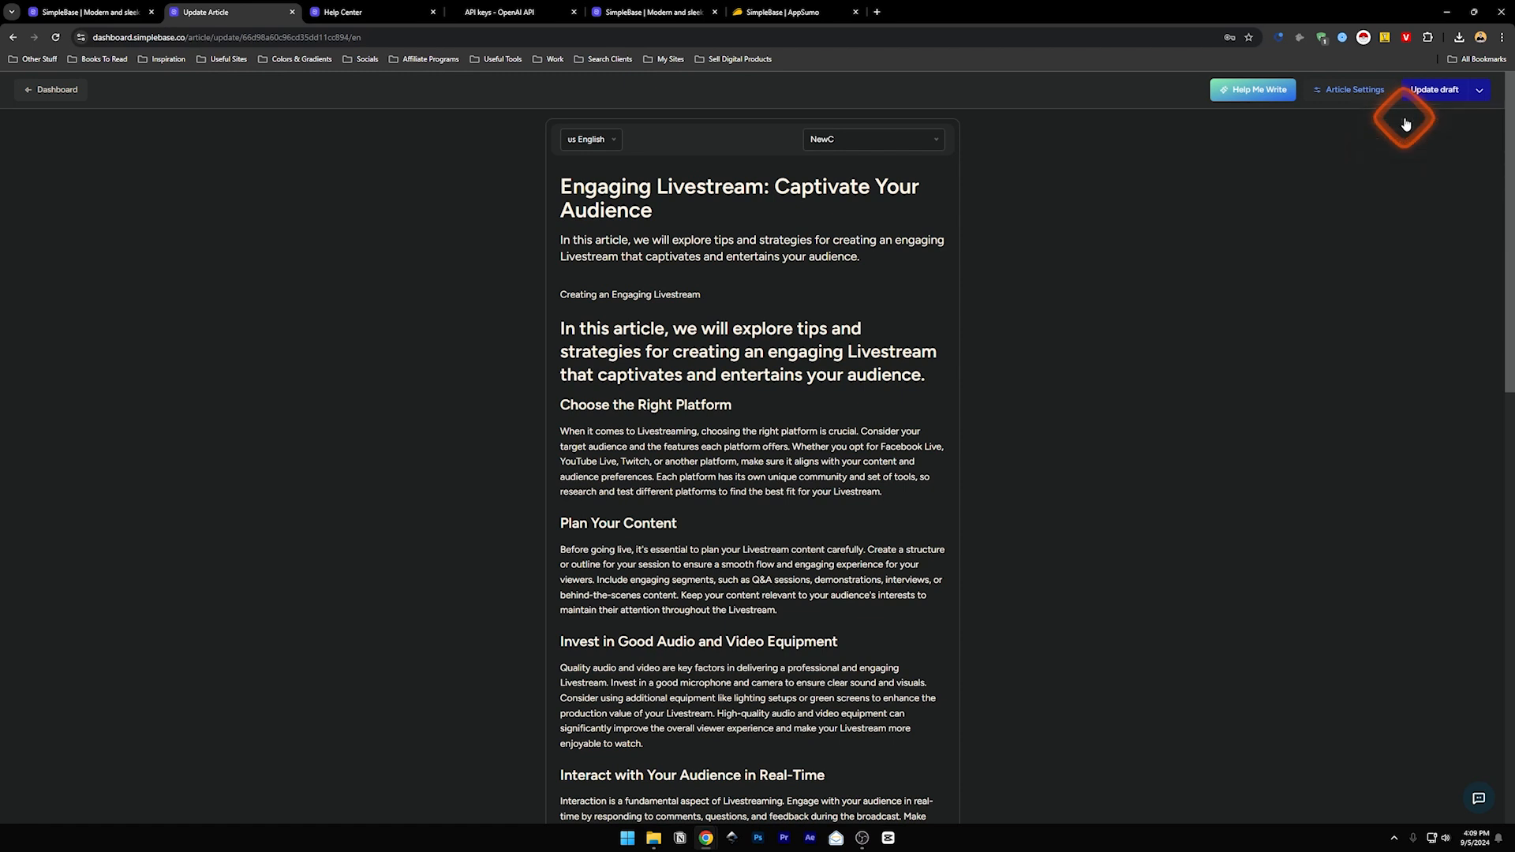
click(1335, 93)
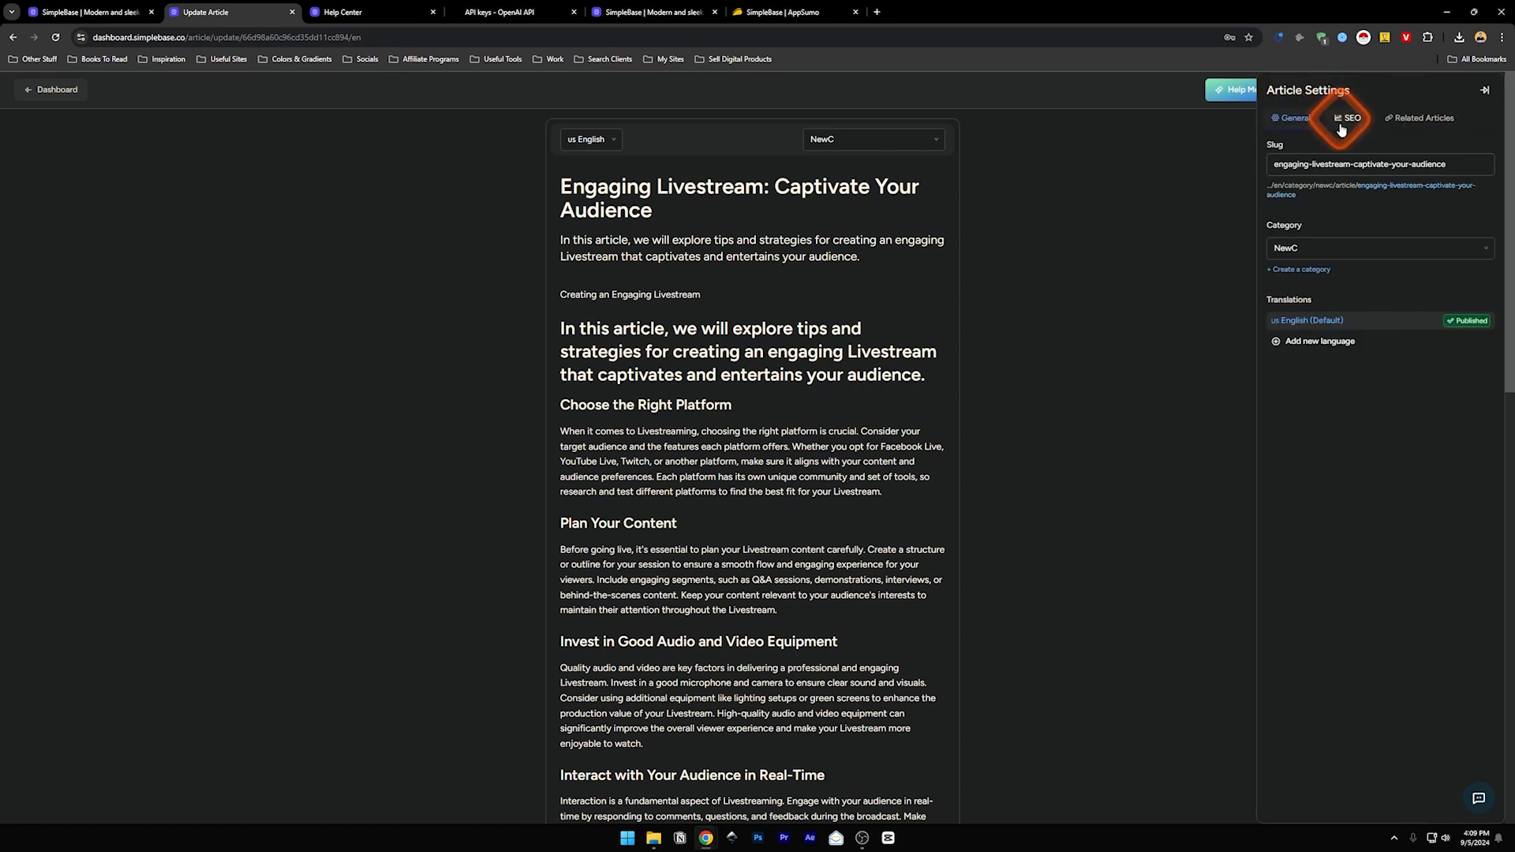
- Review the article's related articles, SEO meta and general settings, then start adding a new language
click(1419, 122)
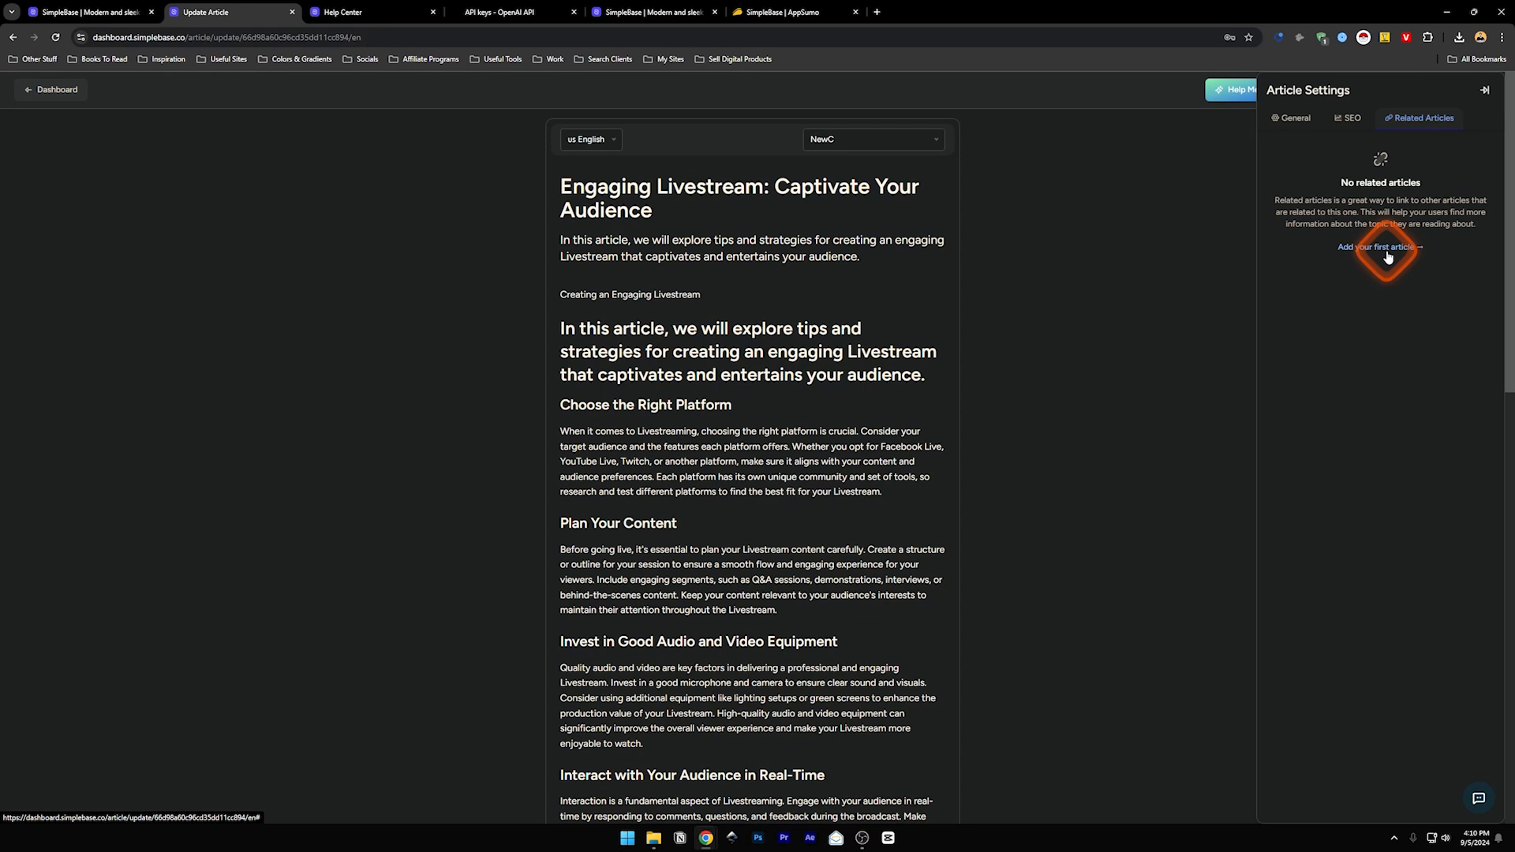
click(1343, 119)
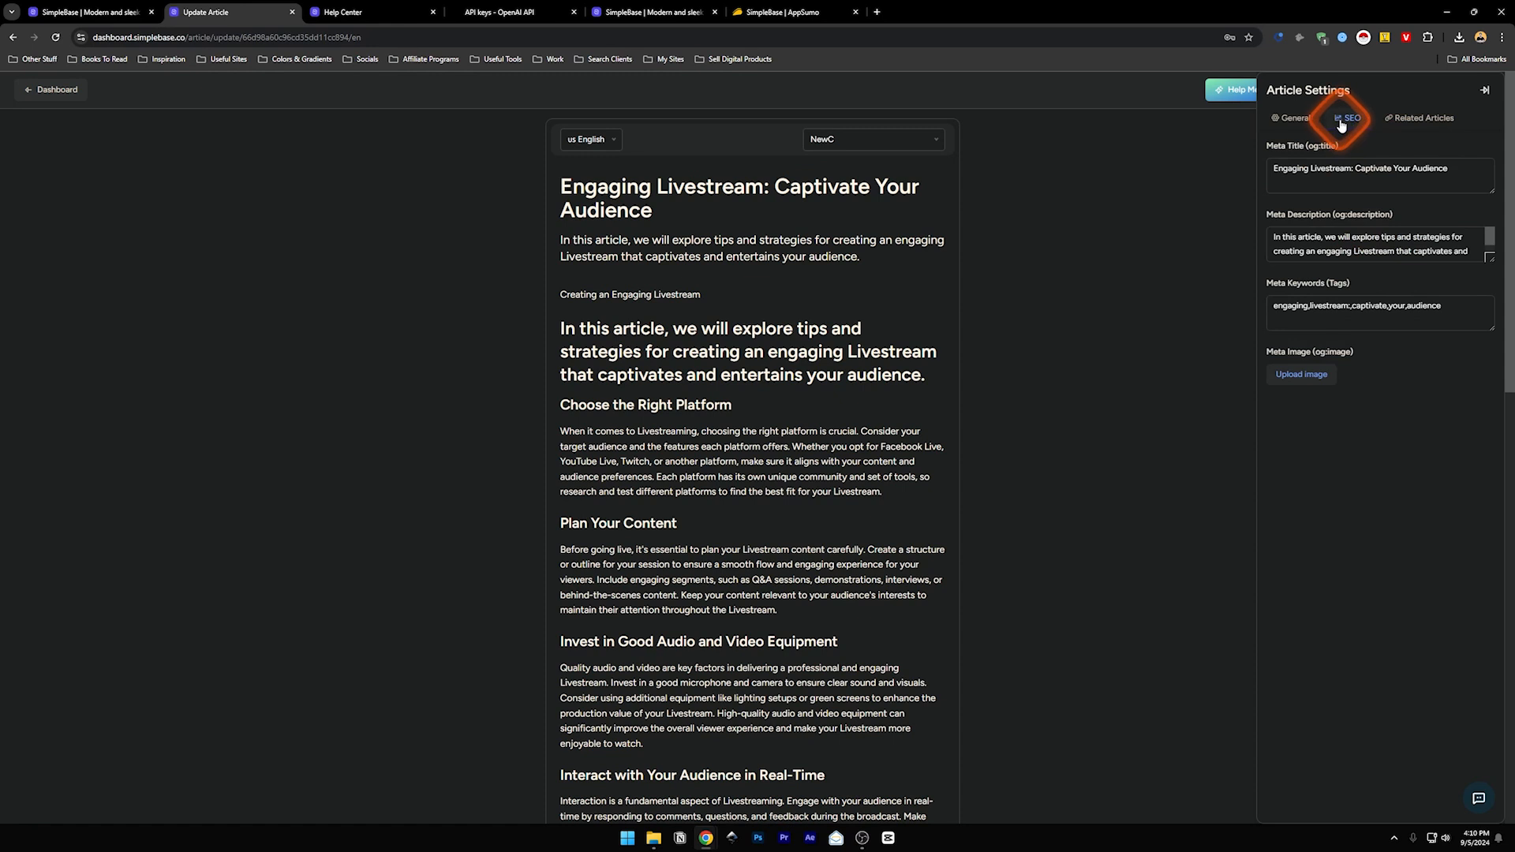
click(1265, 163)
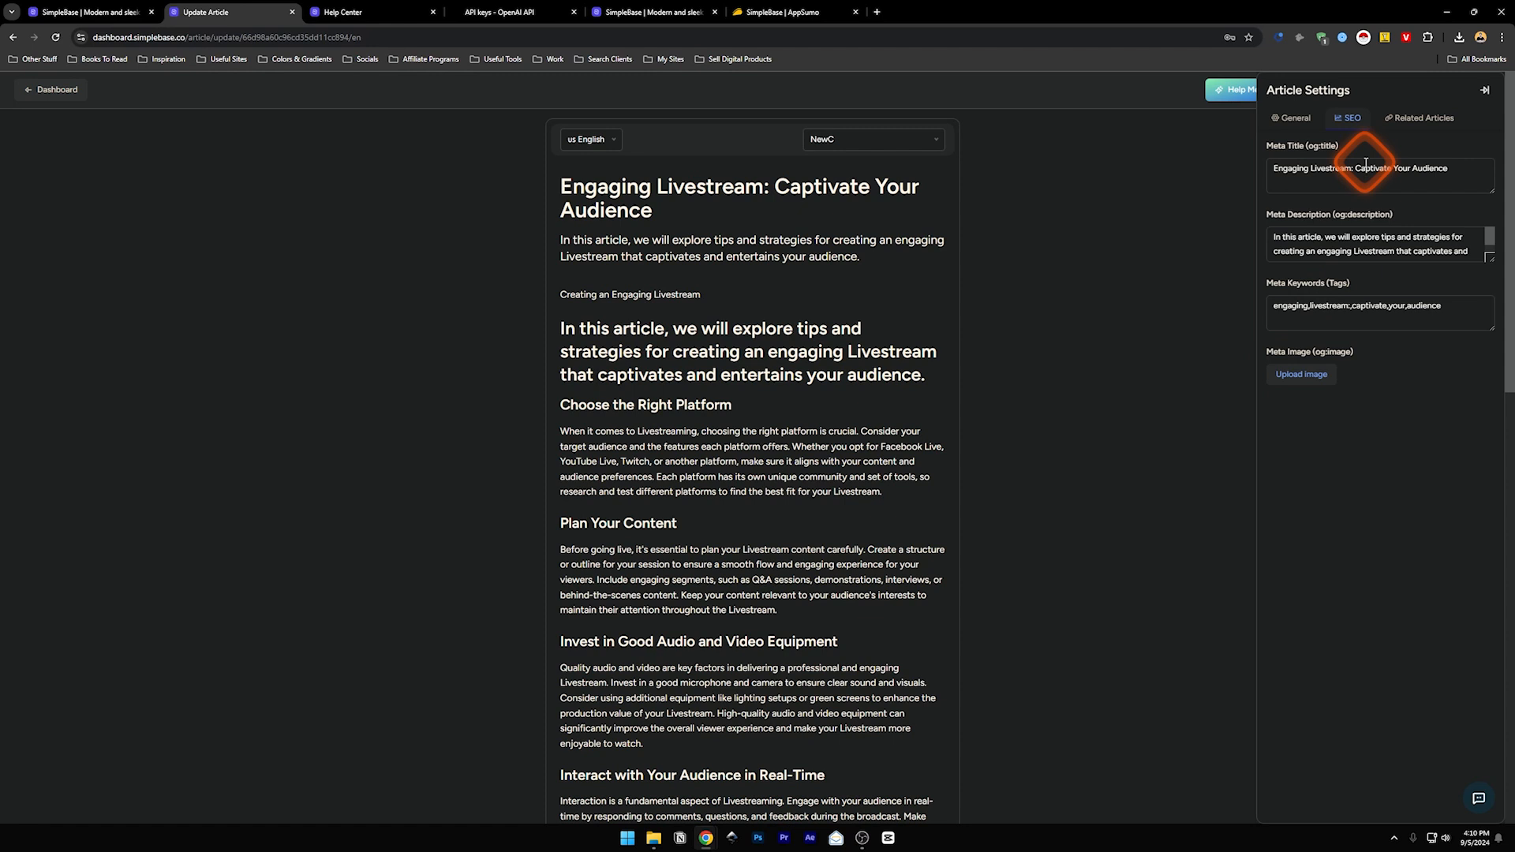
click(1294, 118)
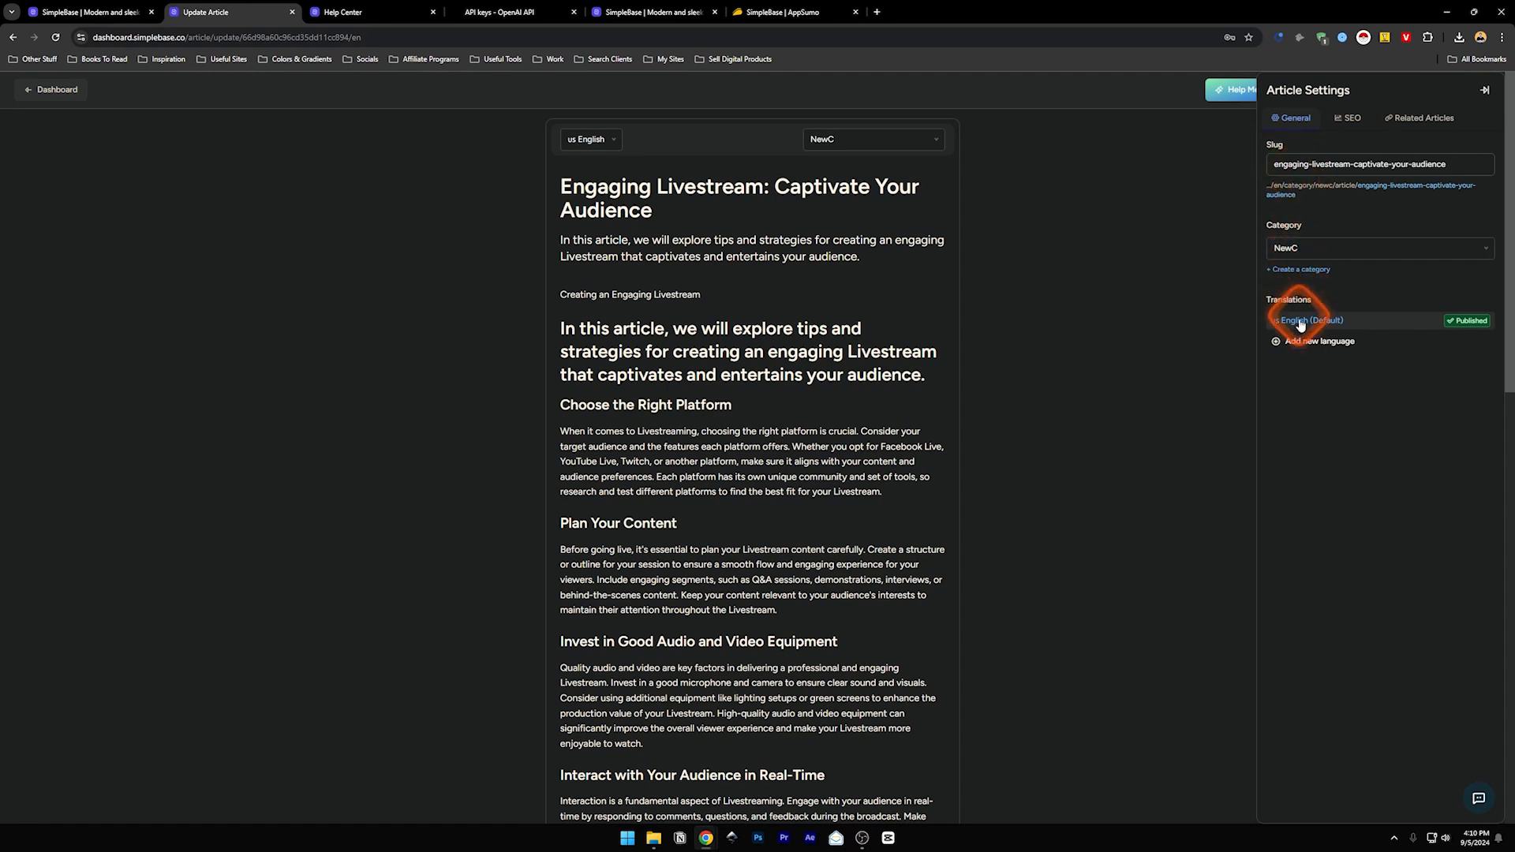
click(1335, 343)
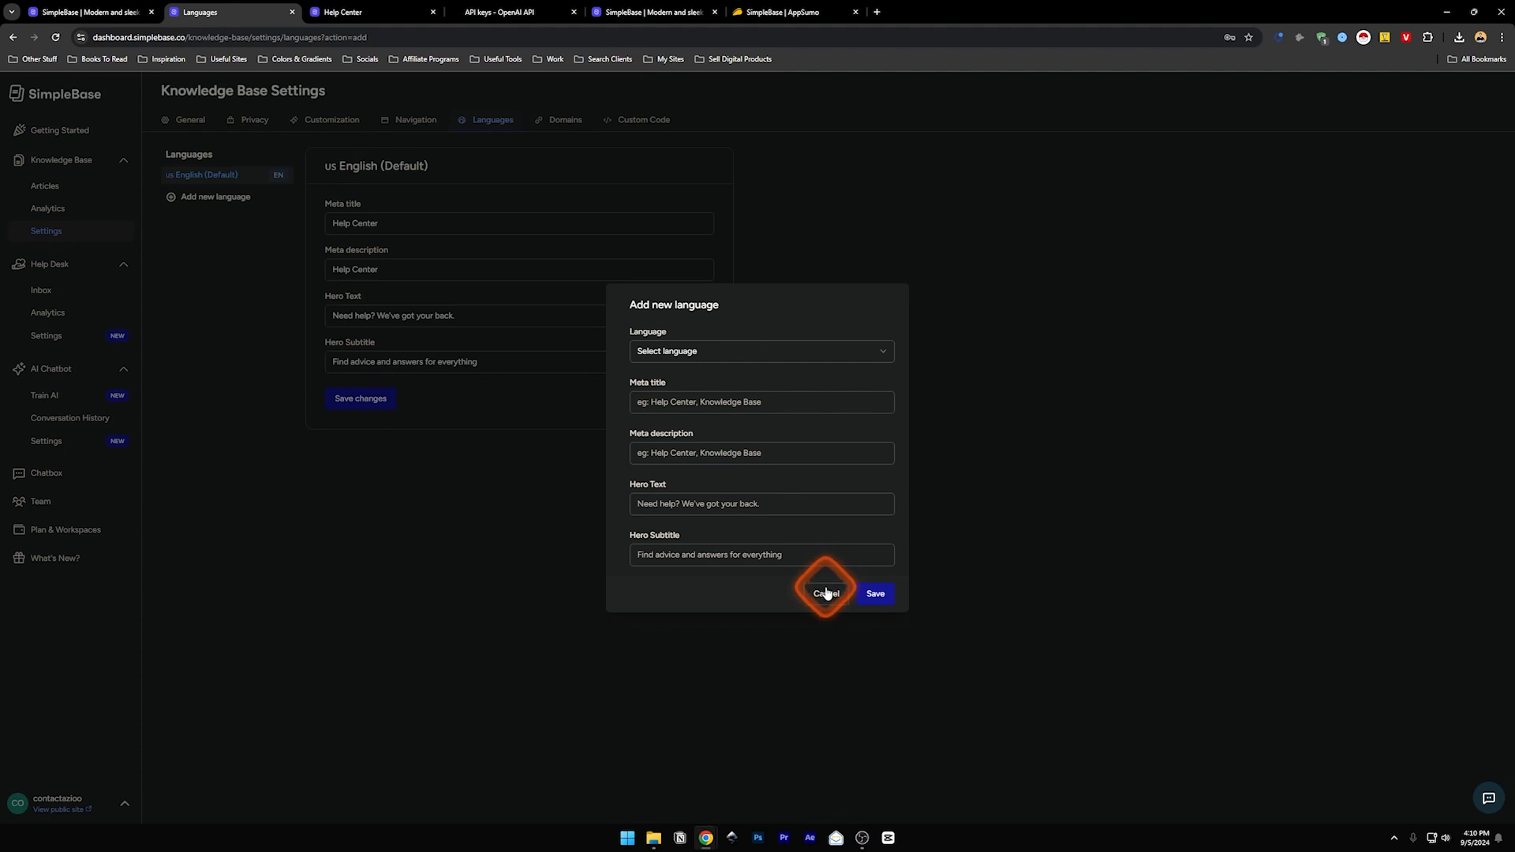
- Pick Chinese (Simplified), look through its meta and hero fields, then cancel and return to Articles
click(723, 350)
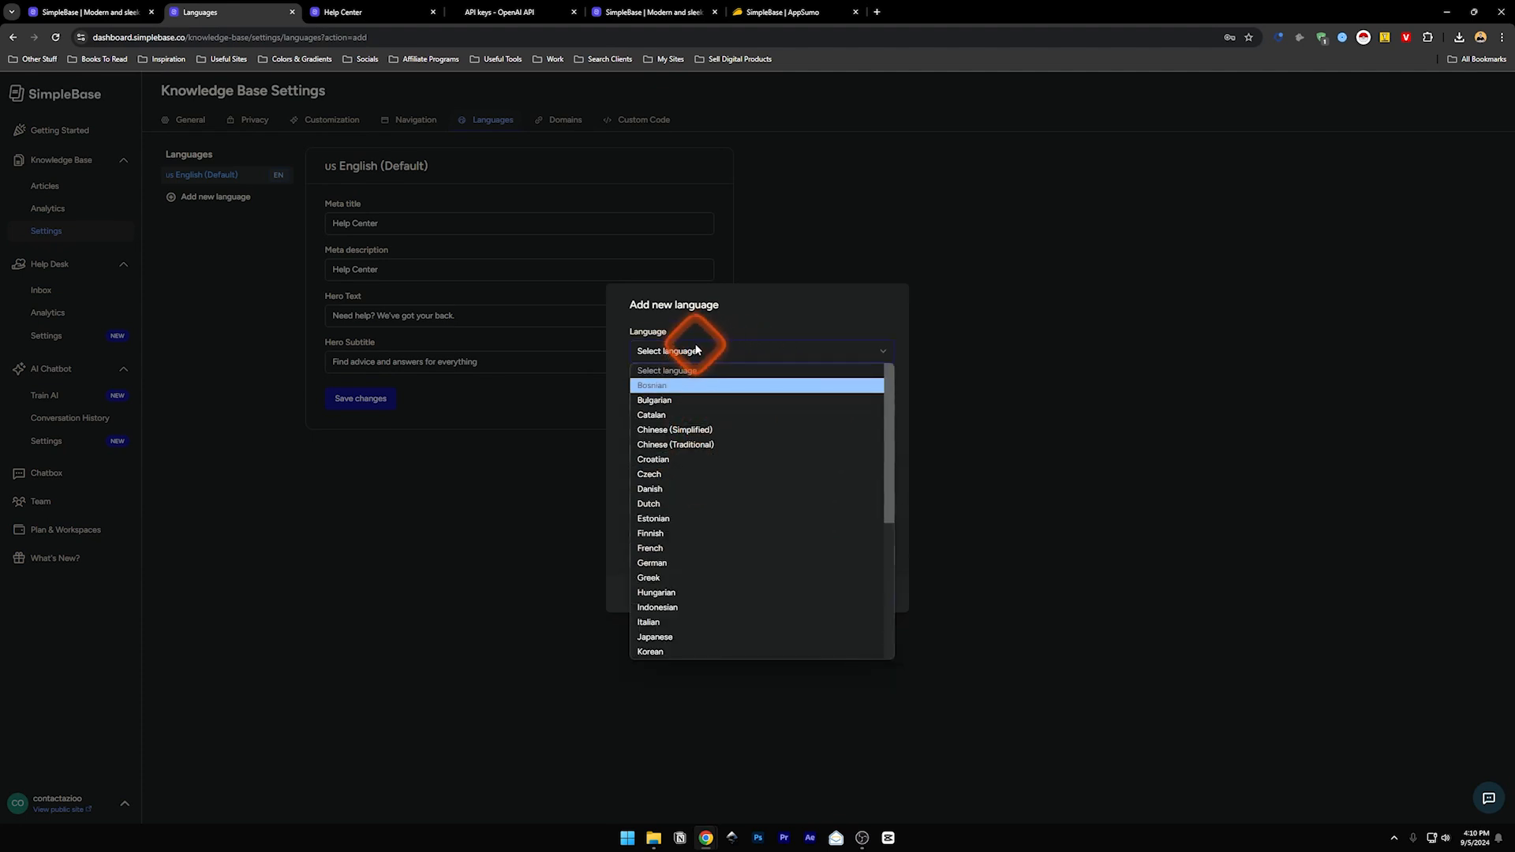
click(699, 347)
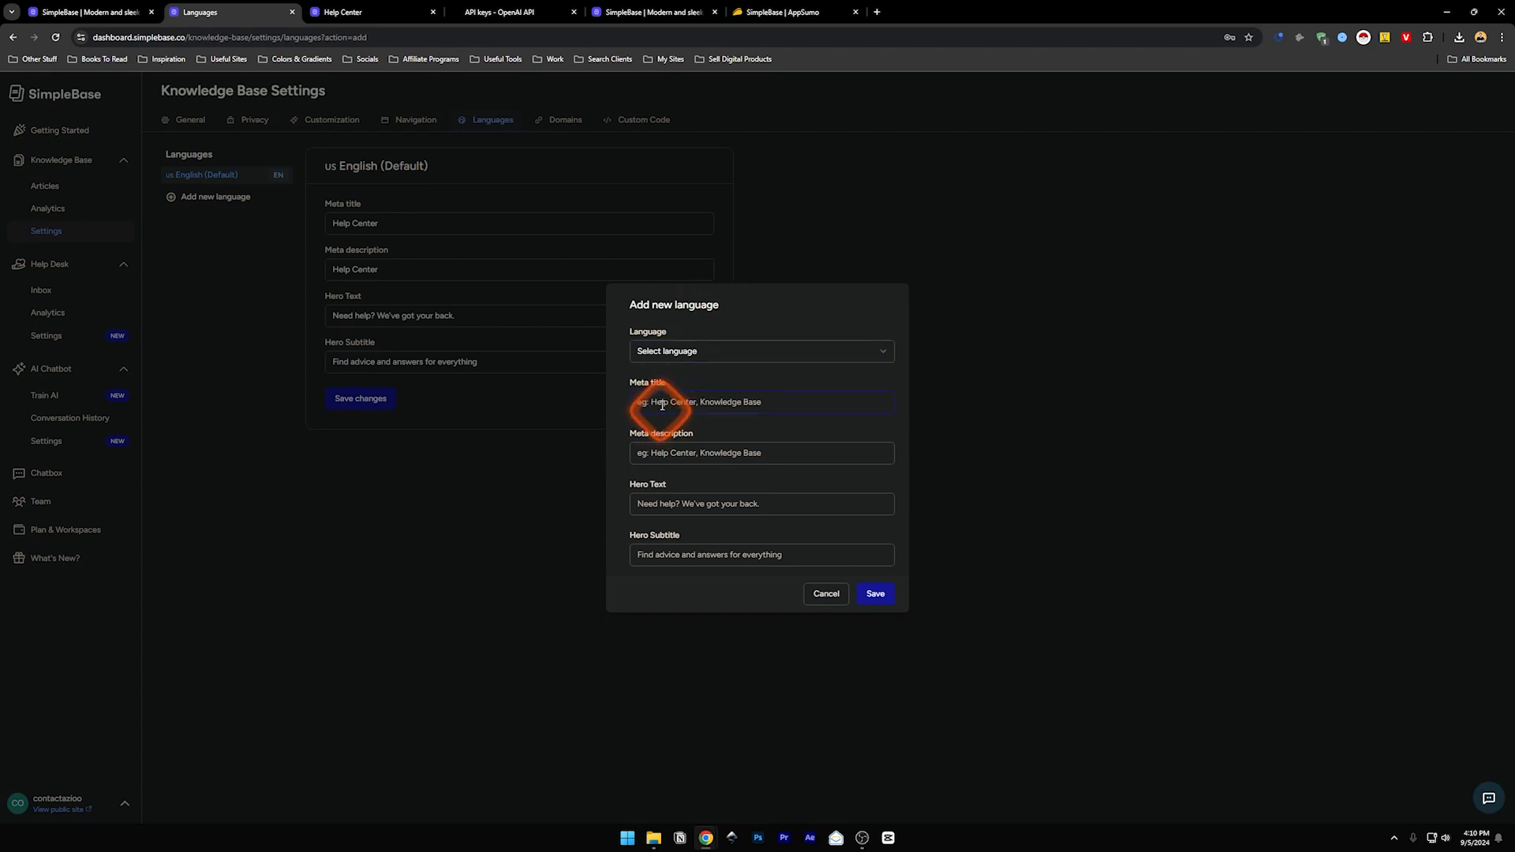
click(664, 449)
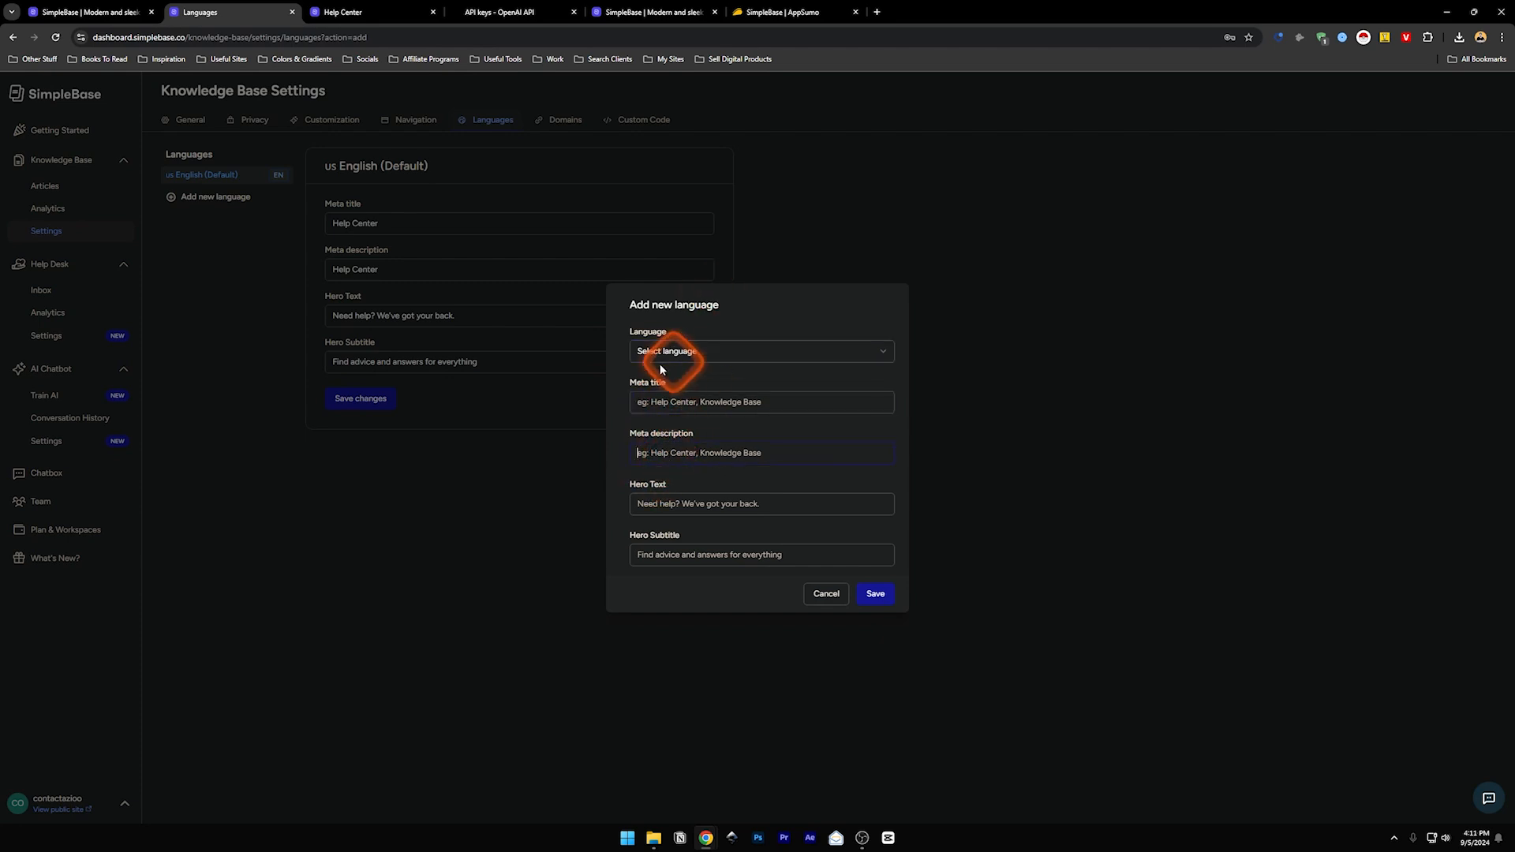
click(722, 356)
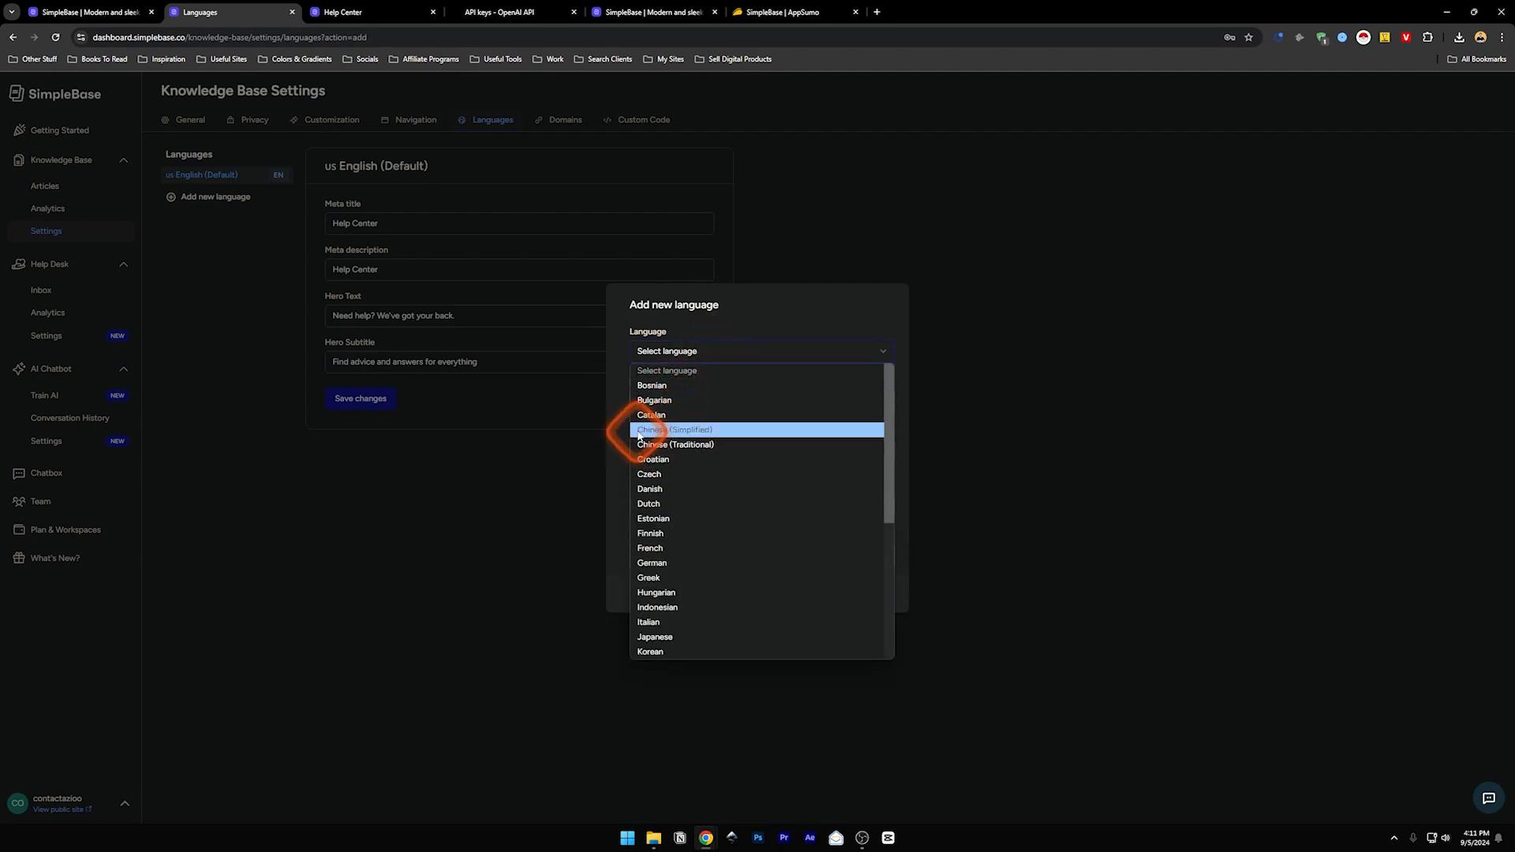
click(667, 430)
click(671, 405)
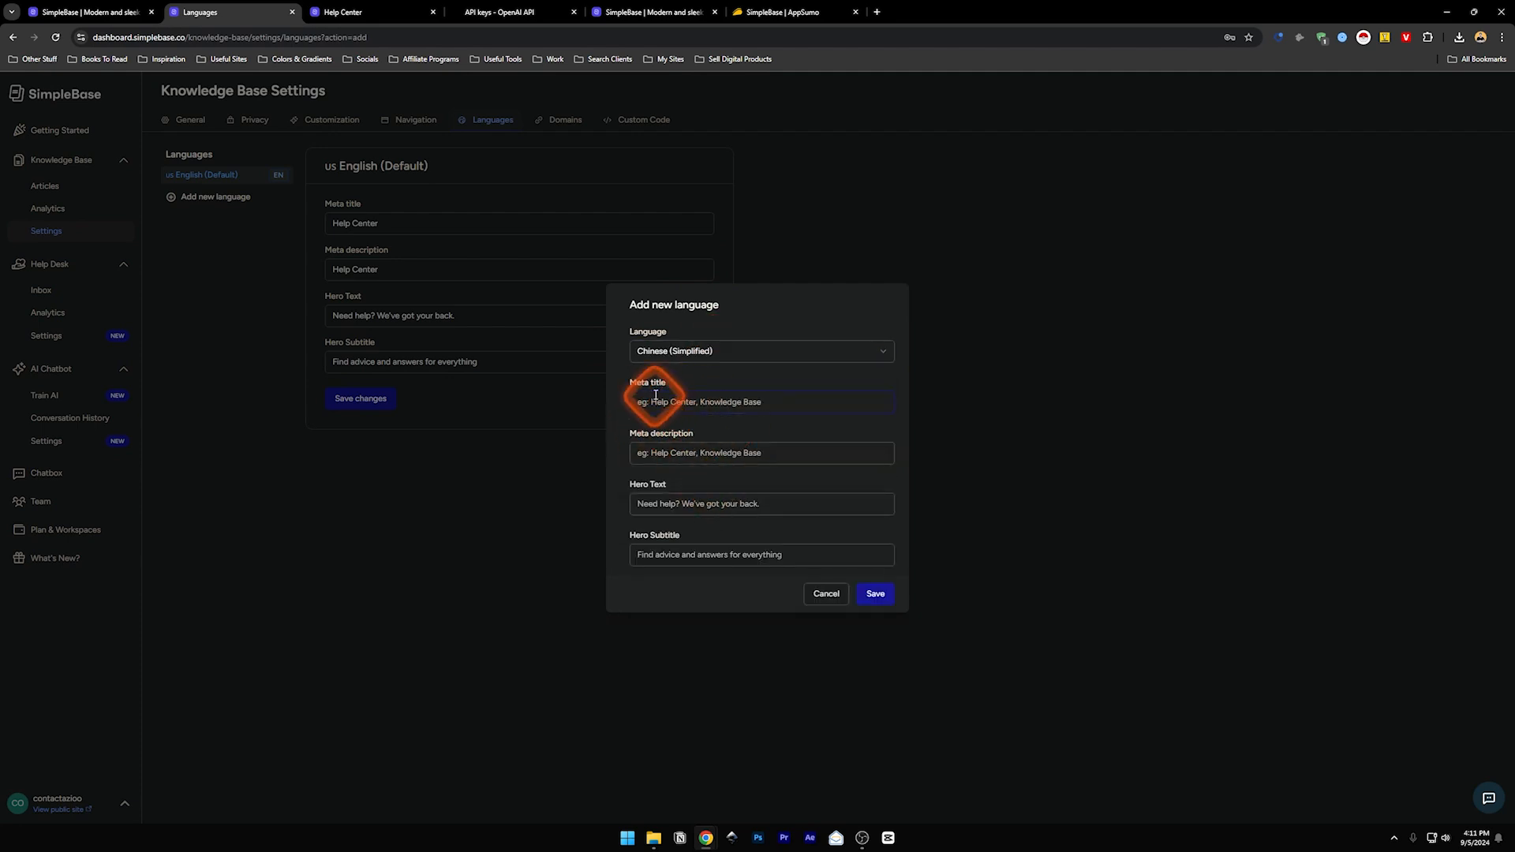
click(654, 455)
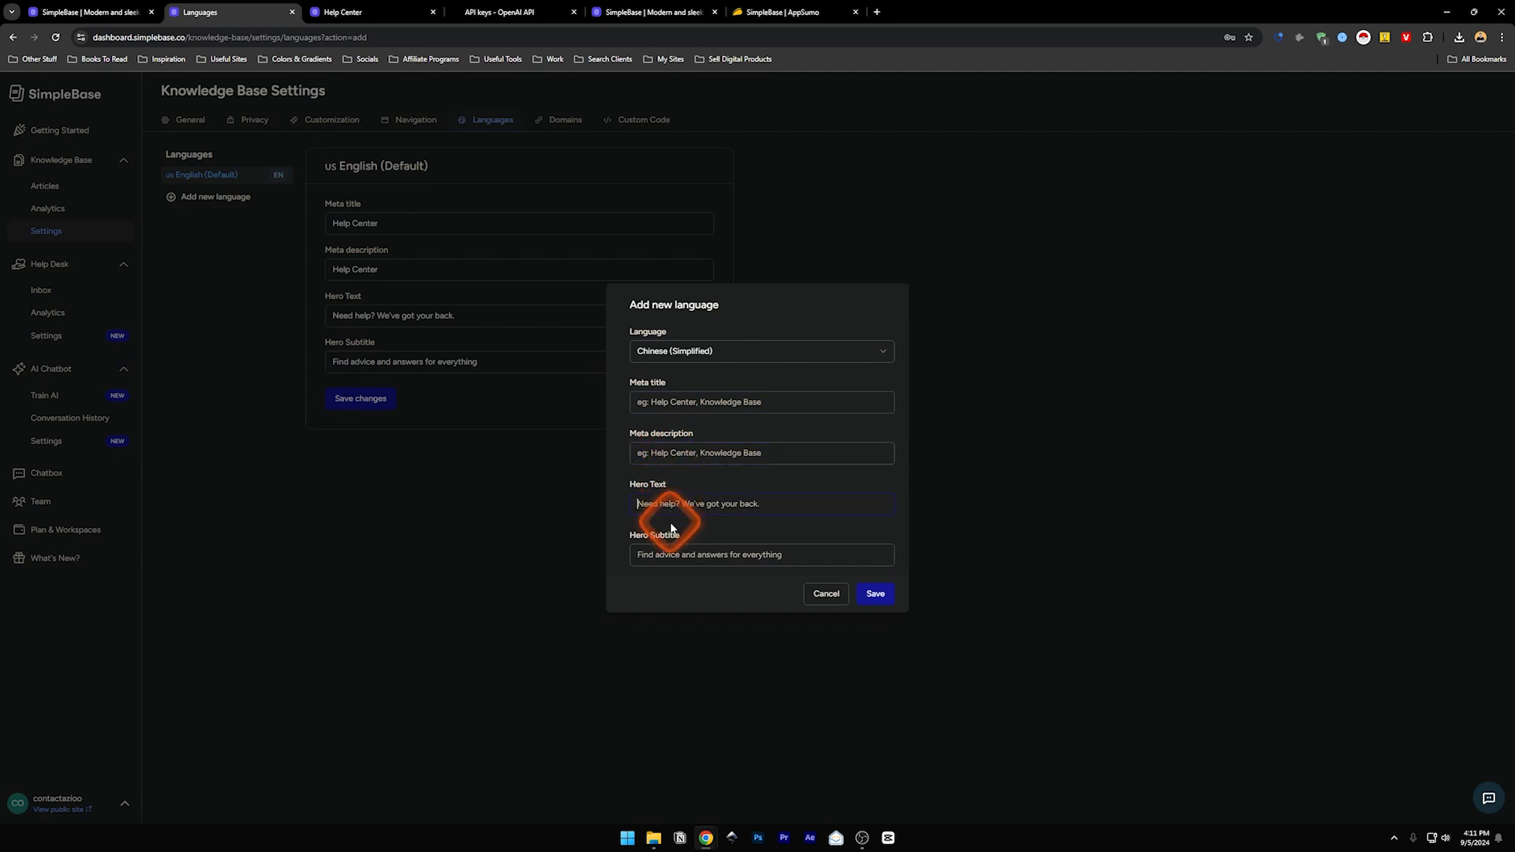
click(671, 553)
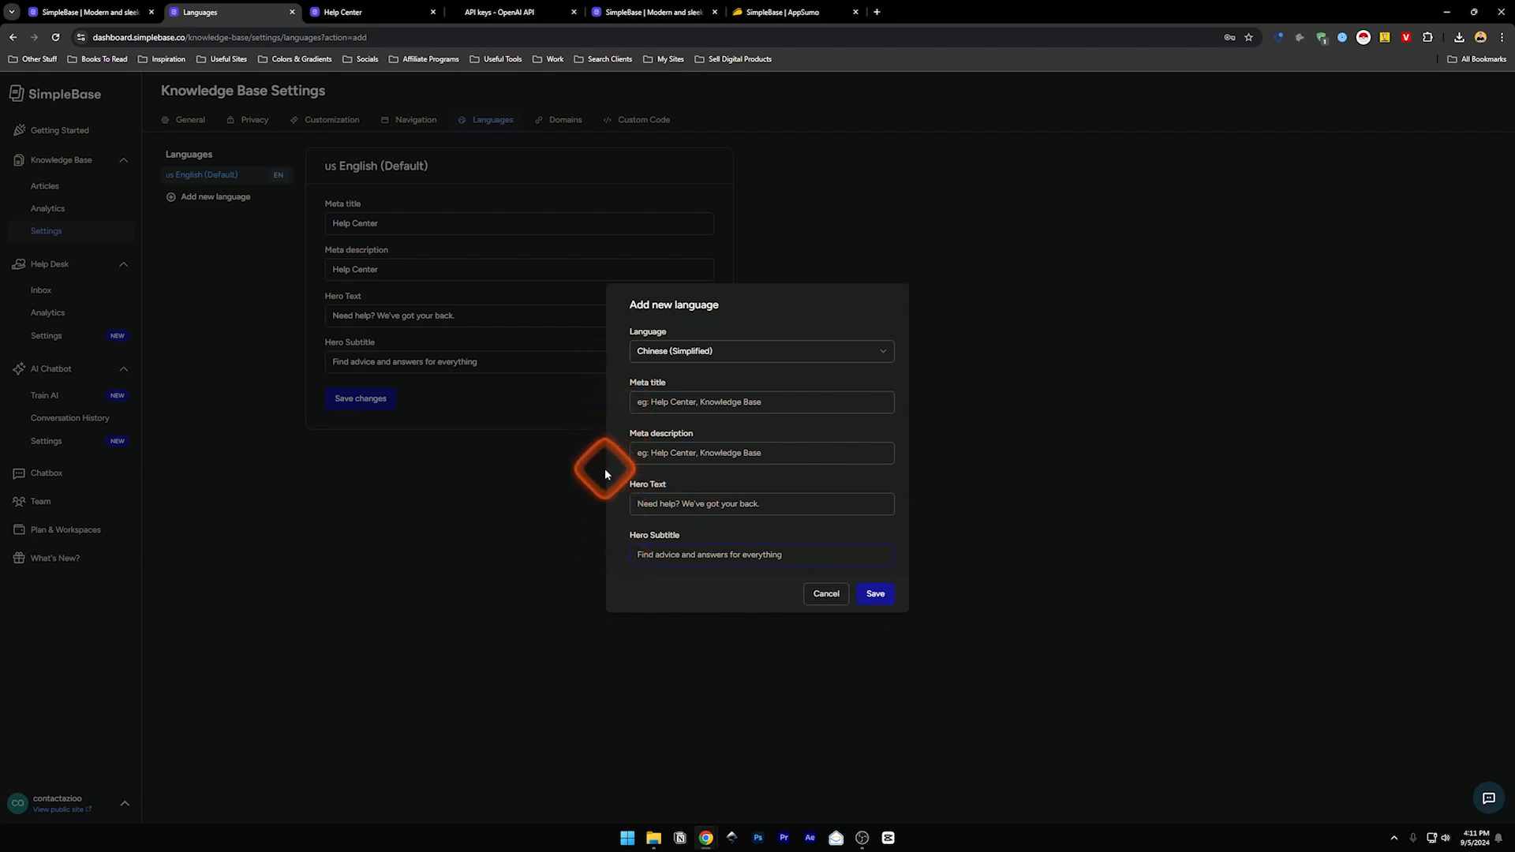
click(830, 595)
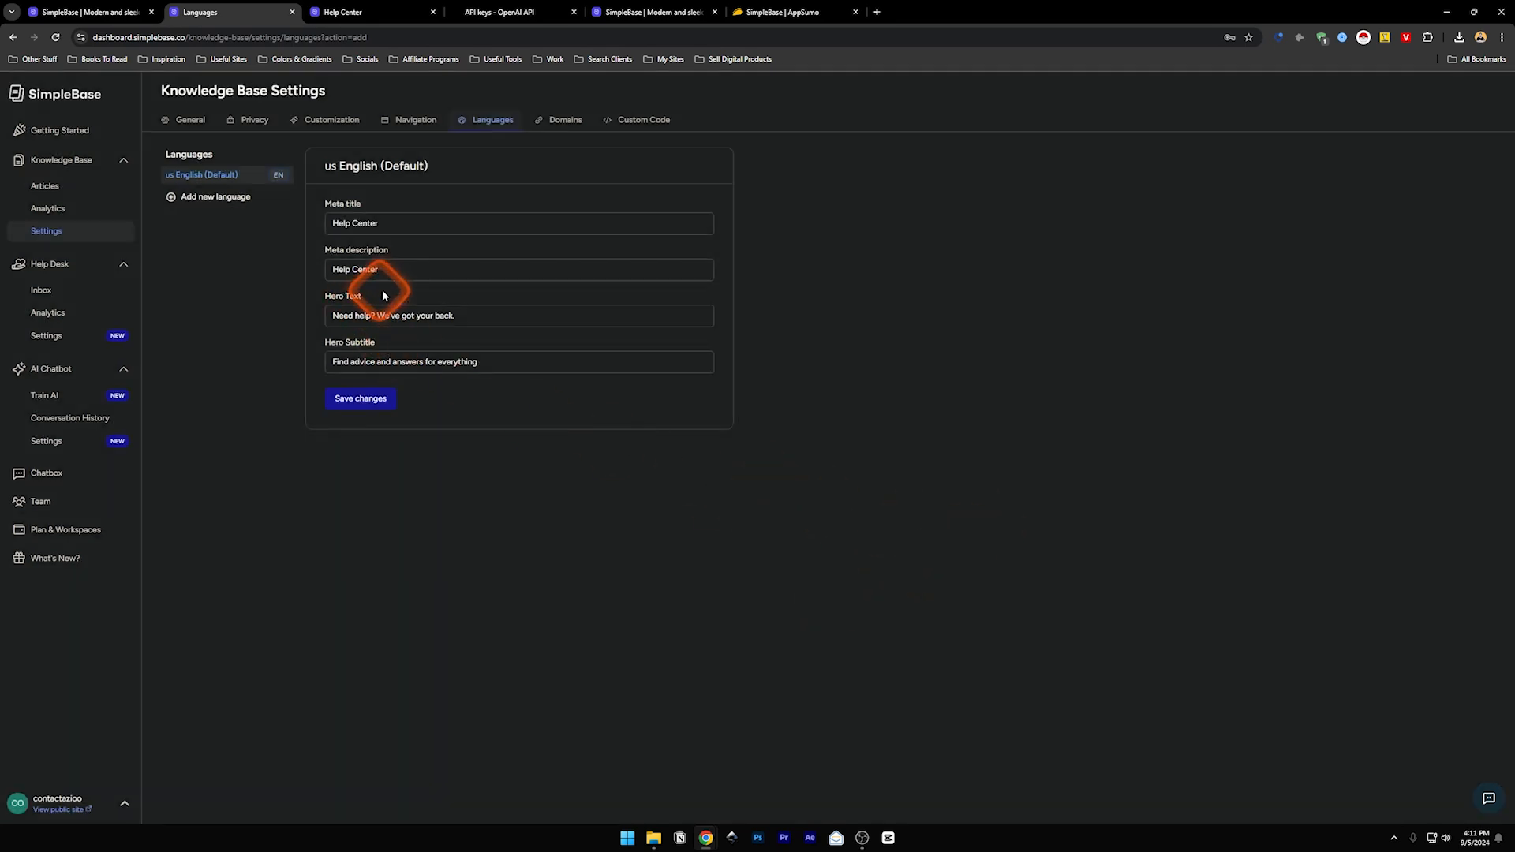
click(53, 186)
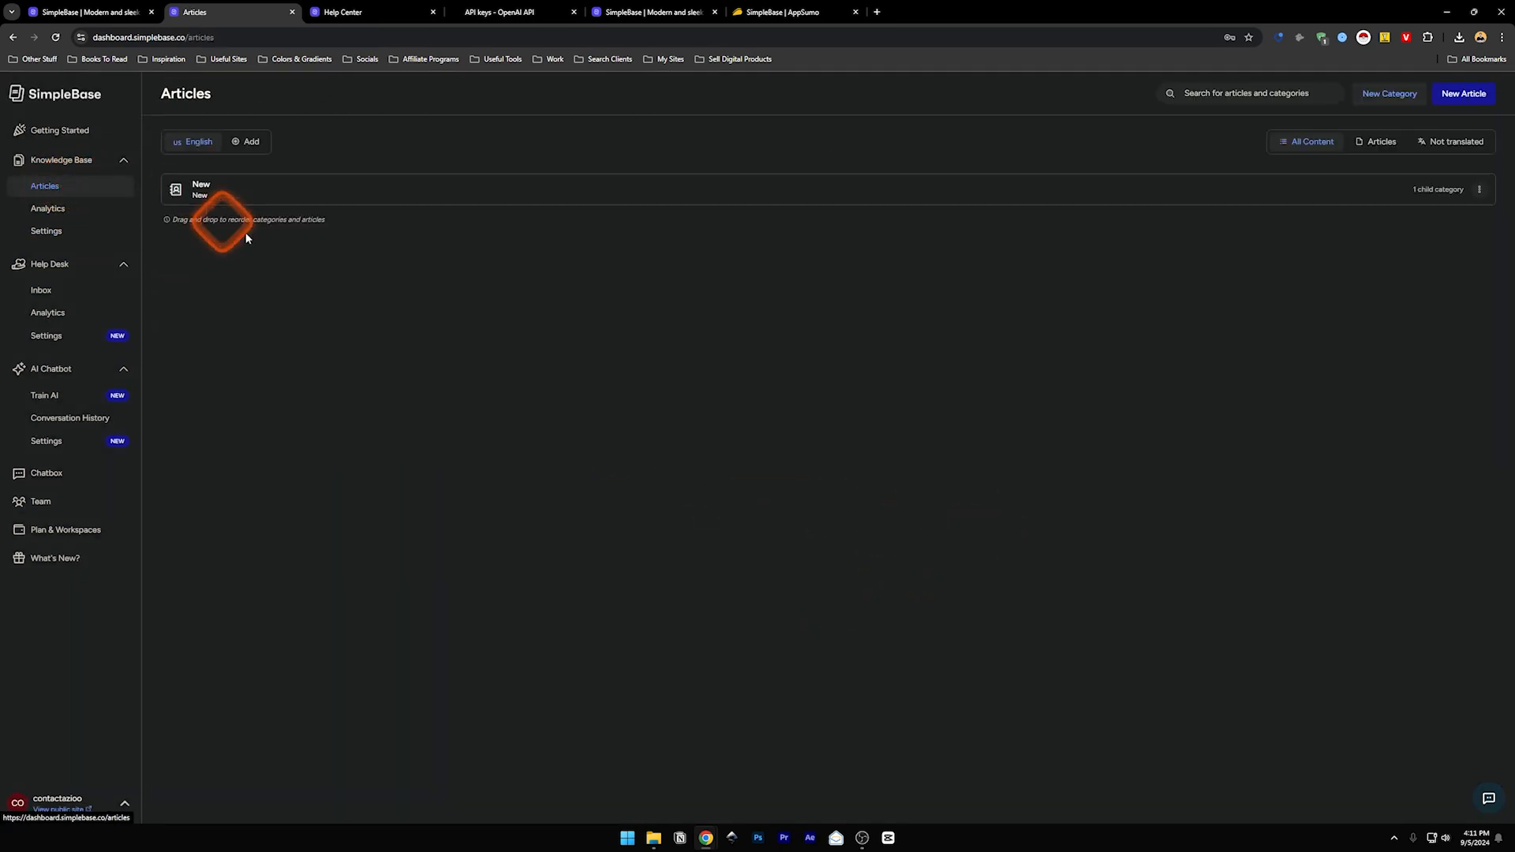
- View the New category on the public help center and open the Engaging Livestream article
click(1479, 190)
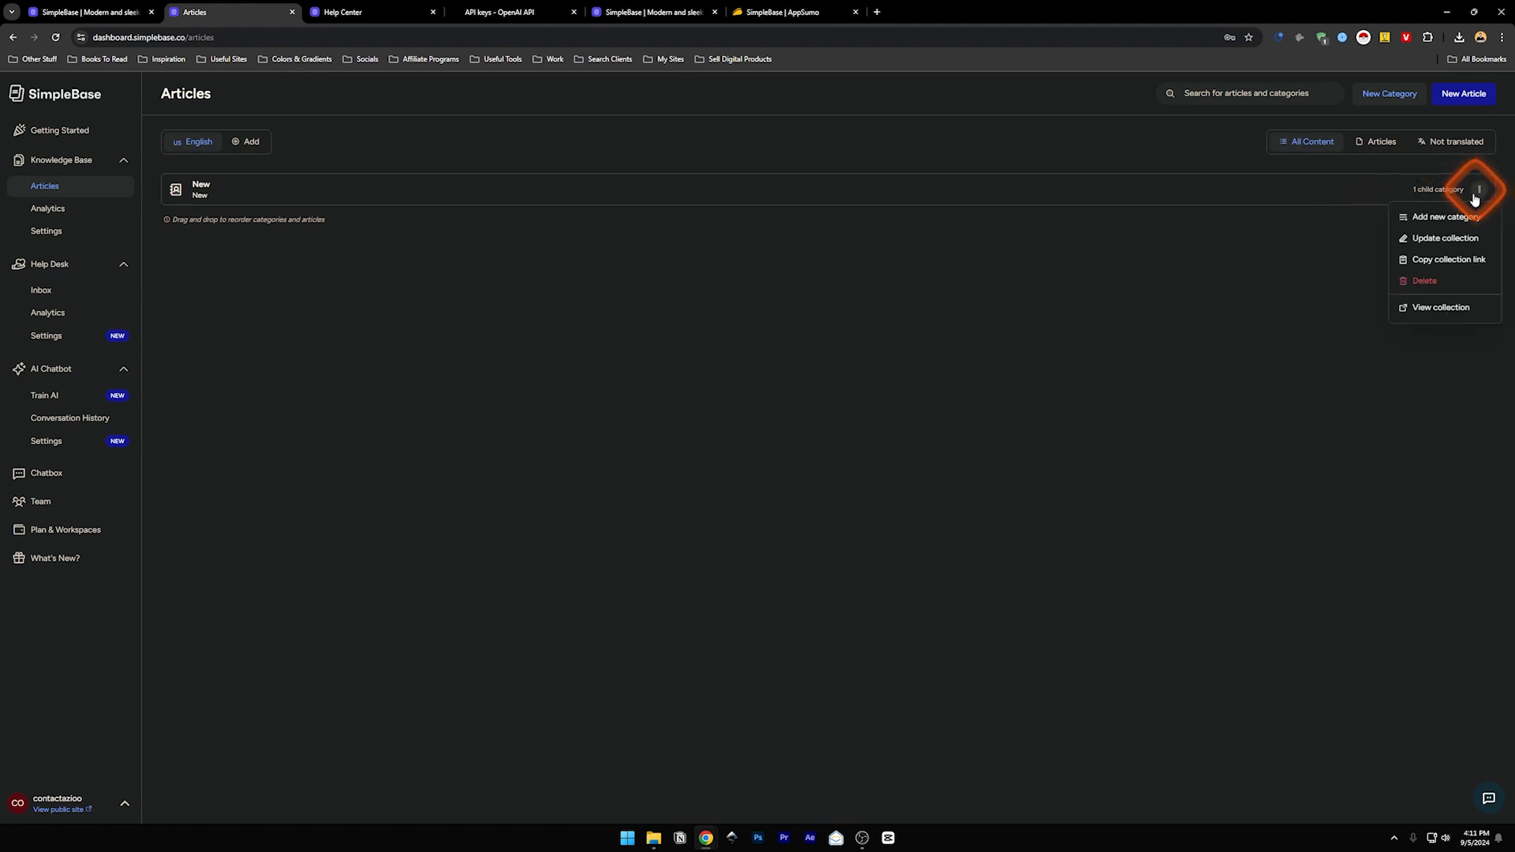
click(1438, 313)
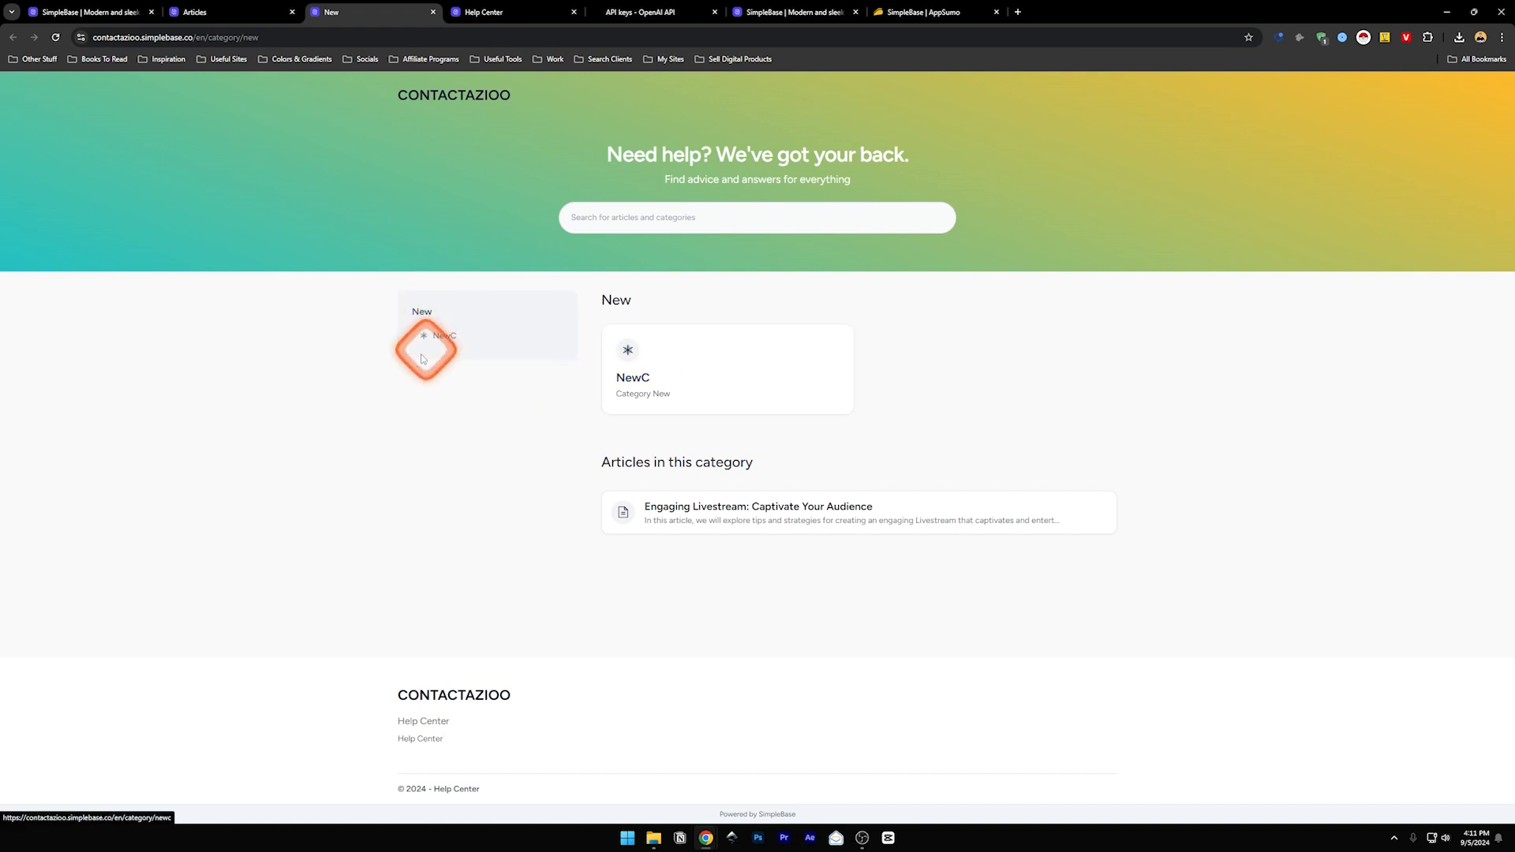
click(670, 219)
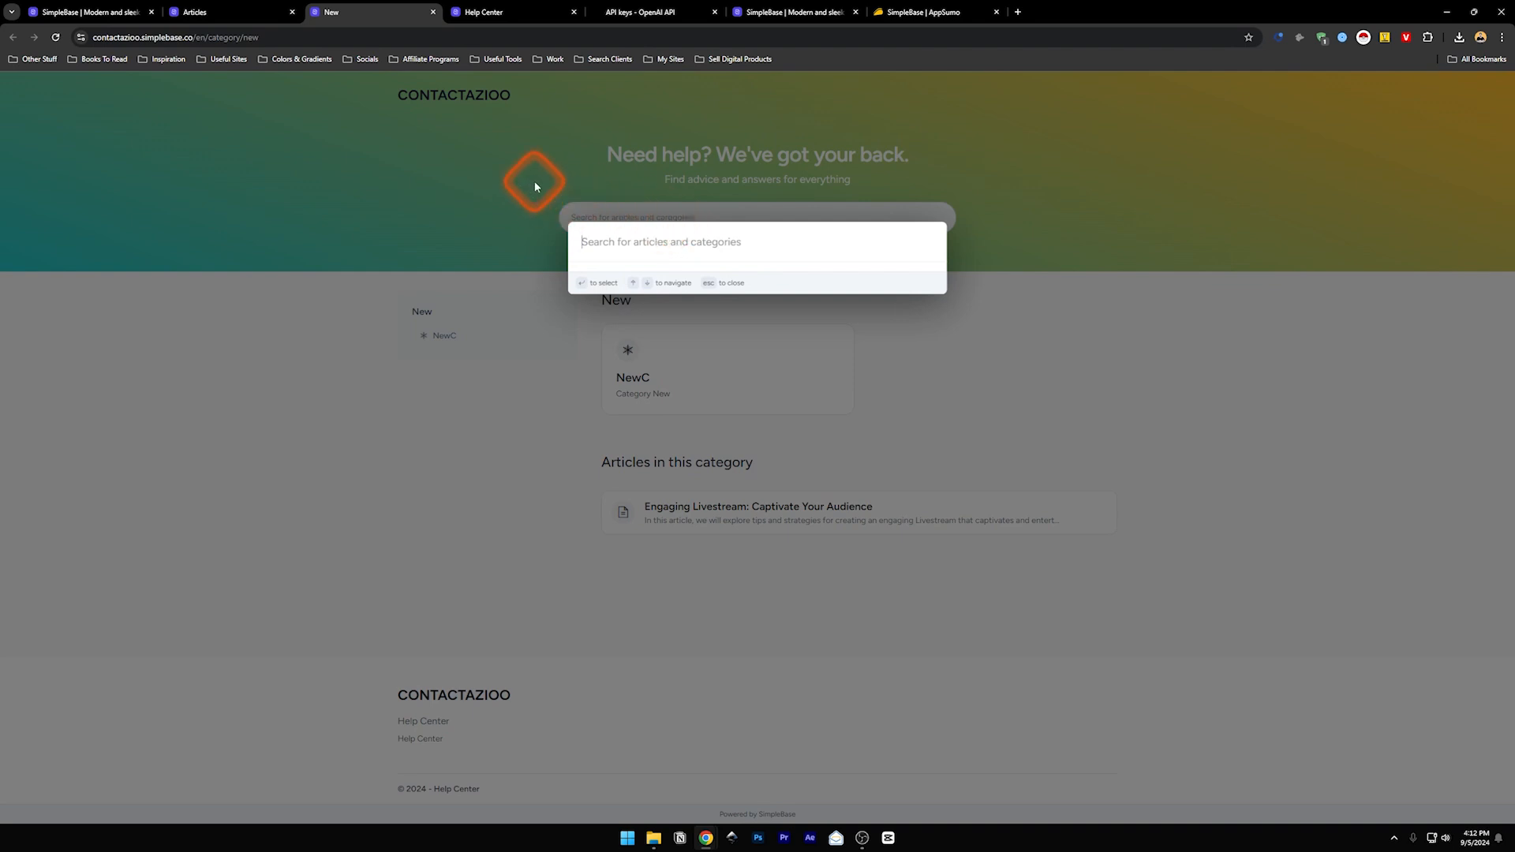
click(535, 186)
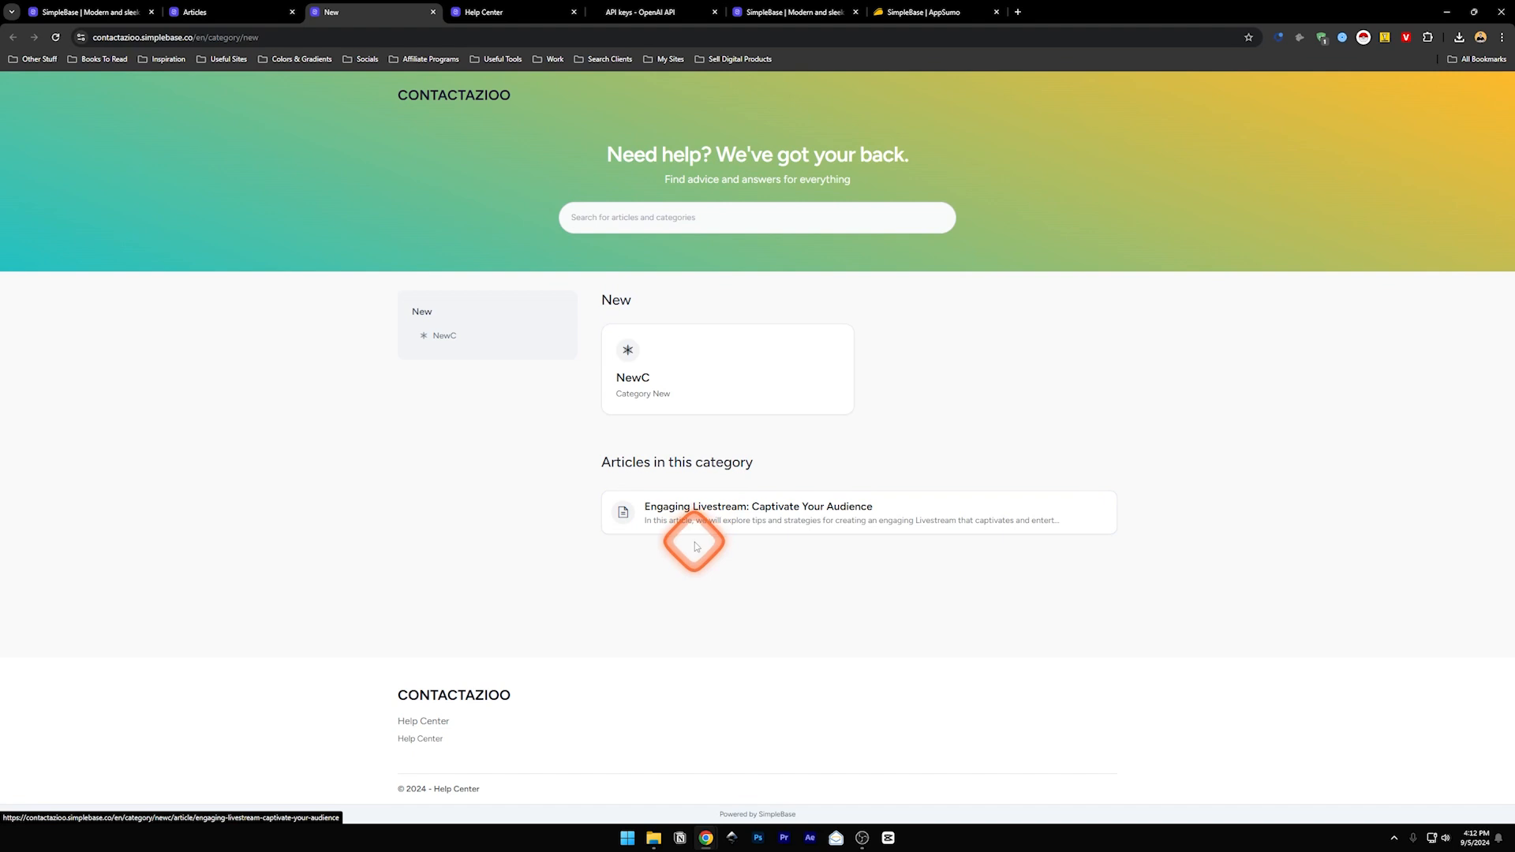
click(716, 507)
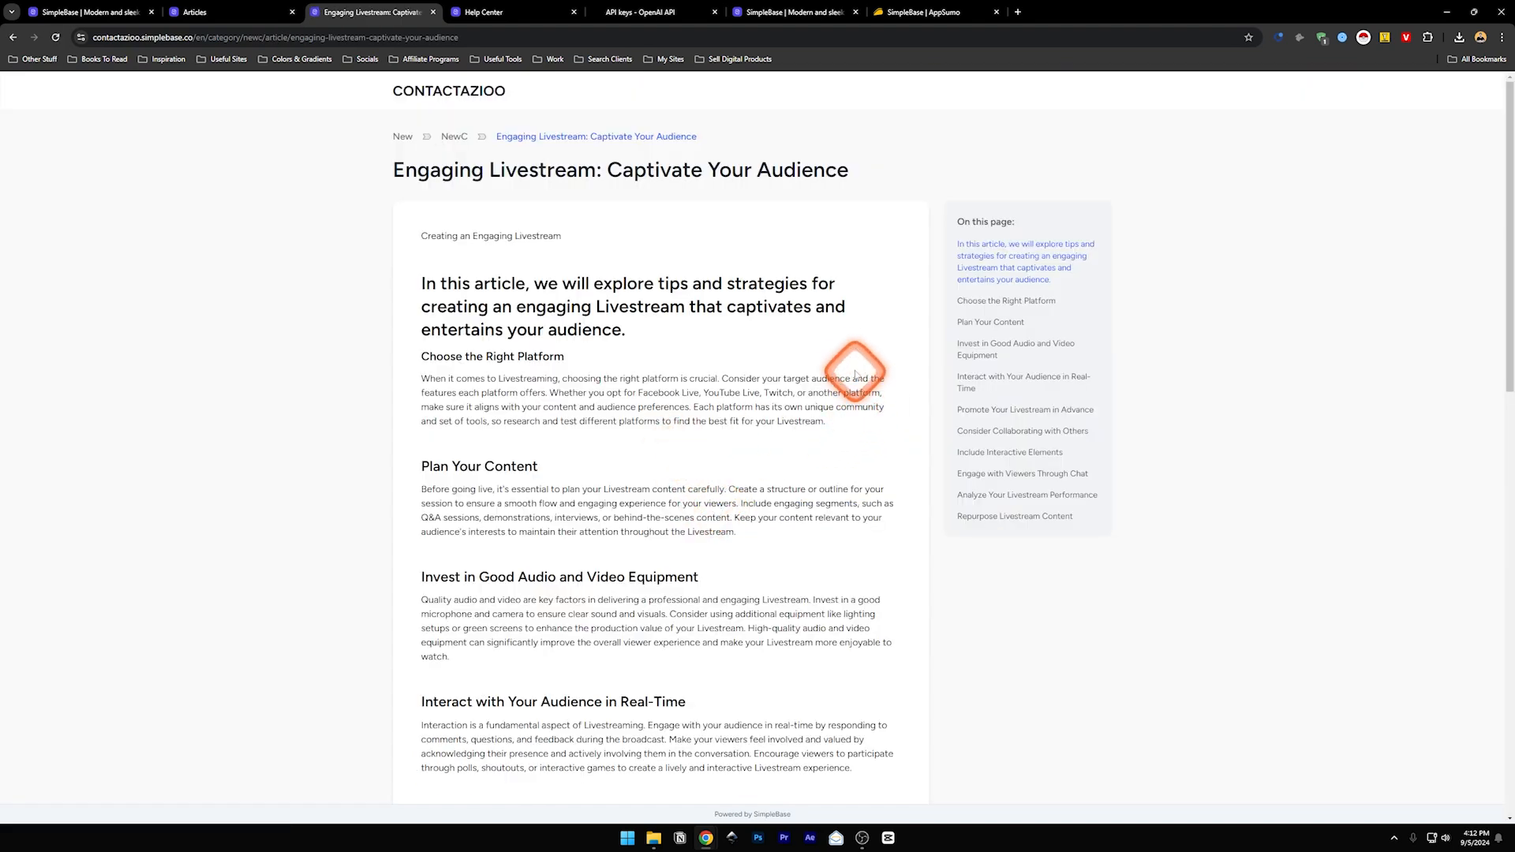
- Scroll through the public livestream article and go to its NewC category page
drag(1507, 146, 1490, 605)
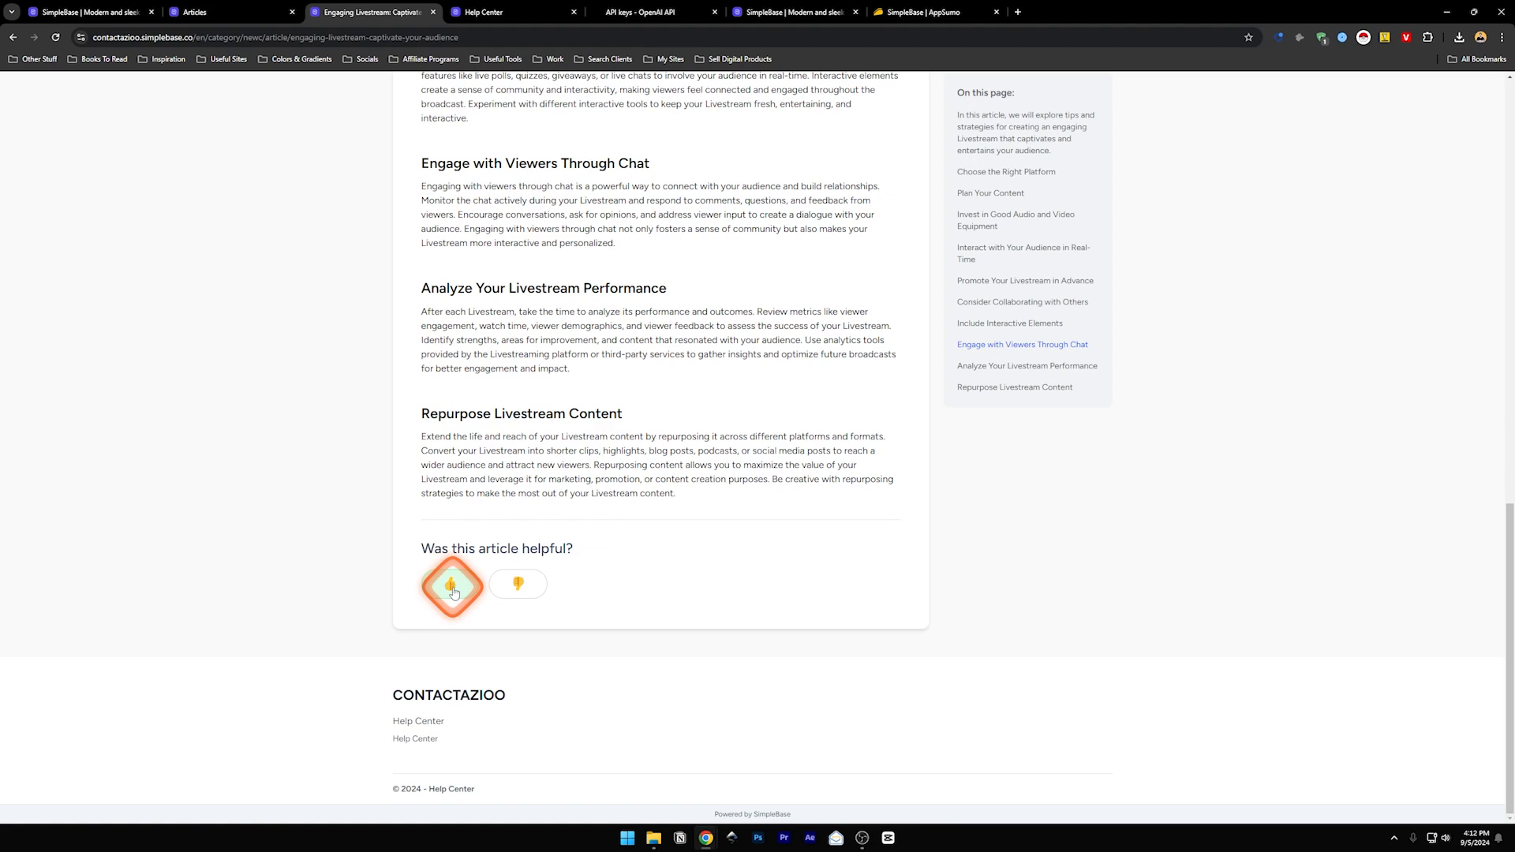
scroll(855, 603, up, 13)
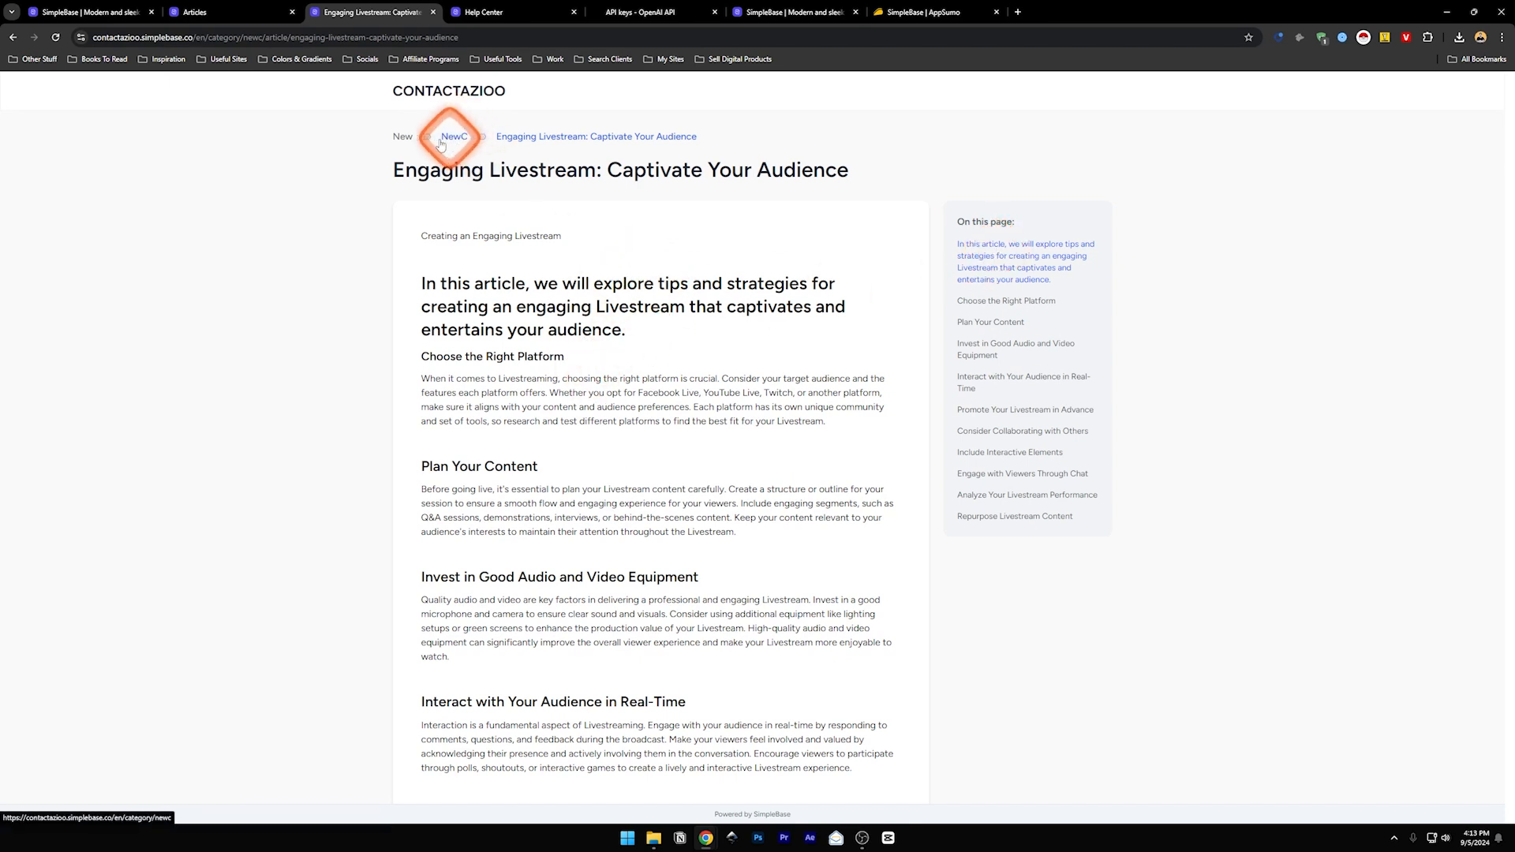
click(440, 93)
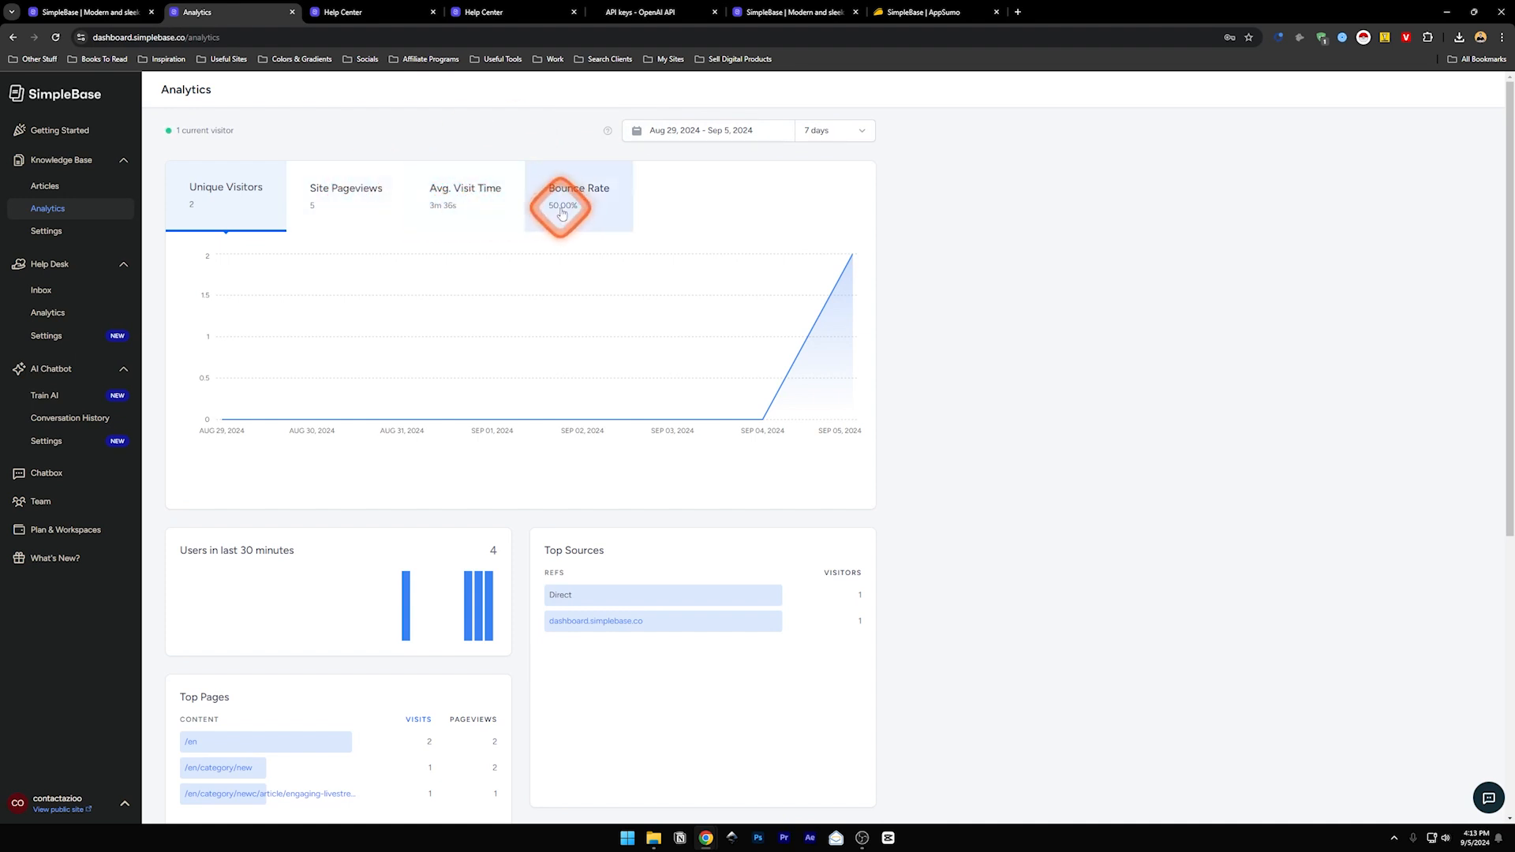
- Scroll through the analytics page showing 2 visitors, 5 pageviews and 50% bounce rate
drag(1507, 168, 1509, 453)
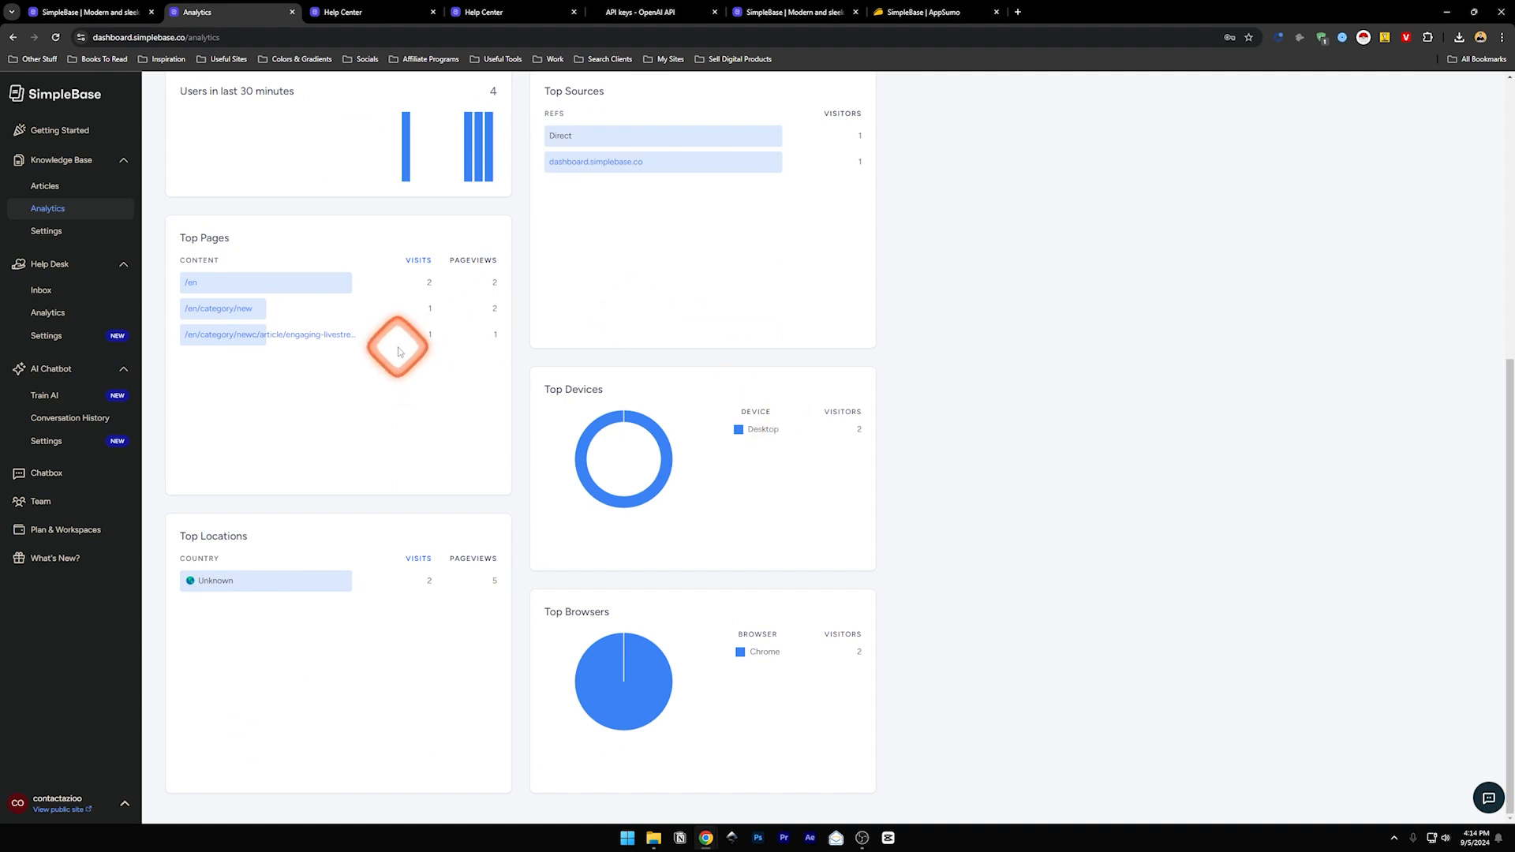
scroll(269, 403, up, 2)
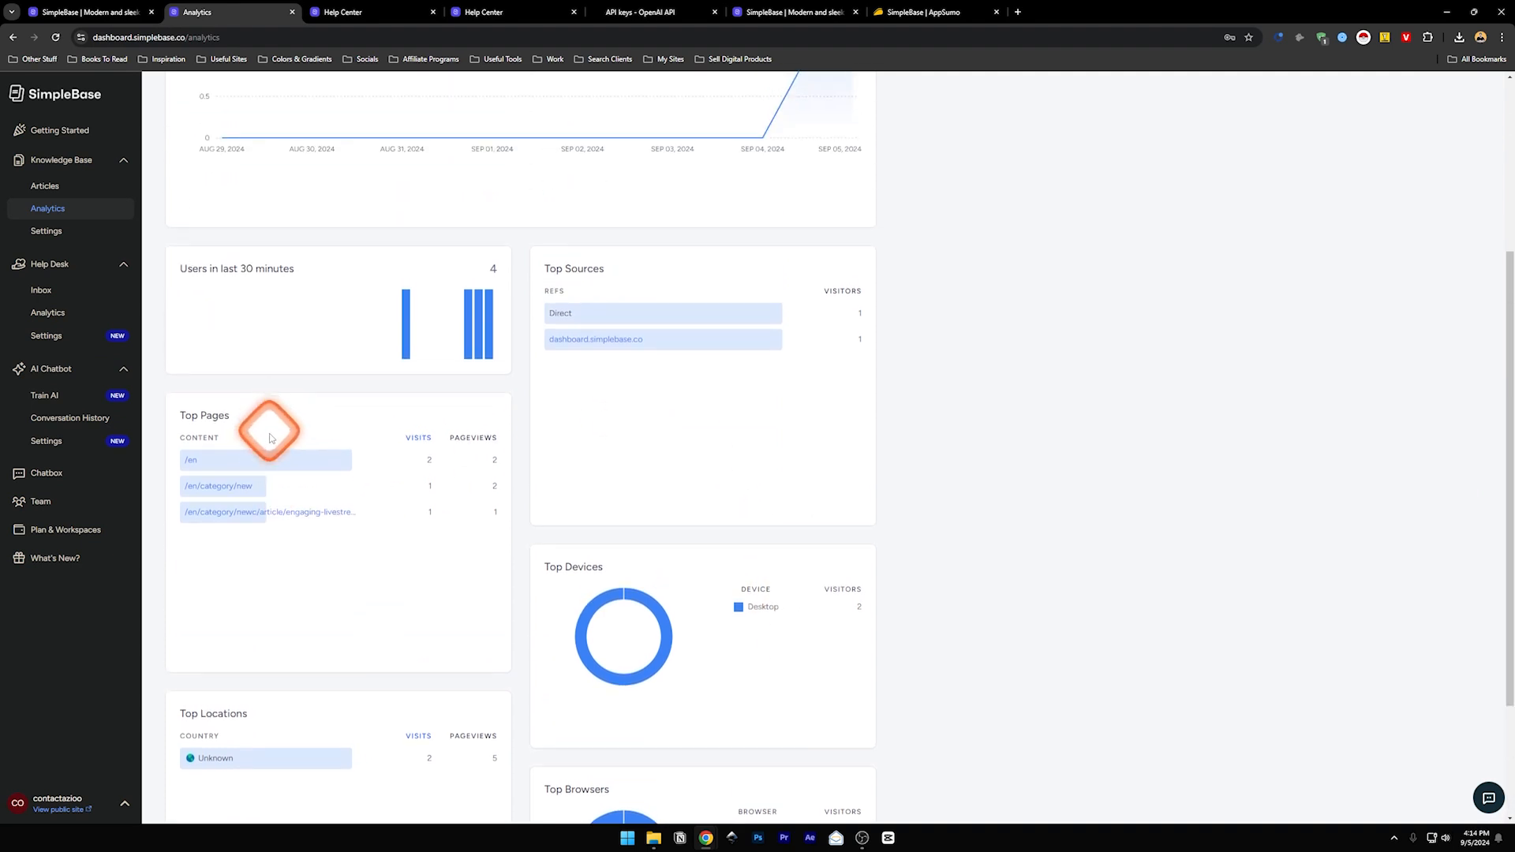
scroll(268, 430, up, 1)
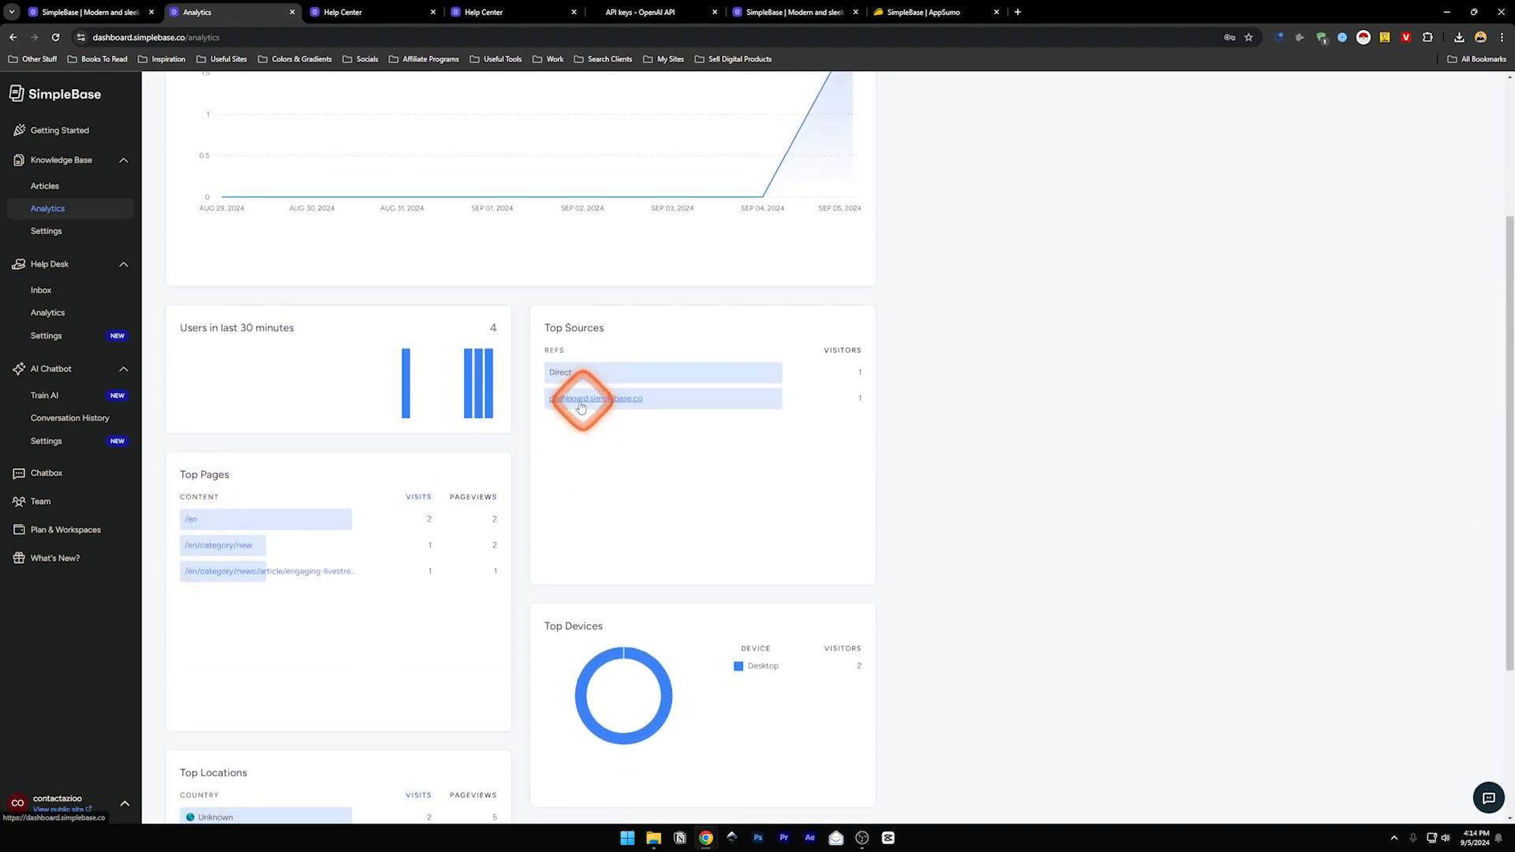
mouse_move(472, 385)
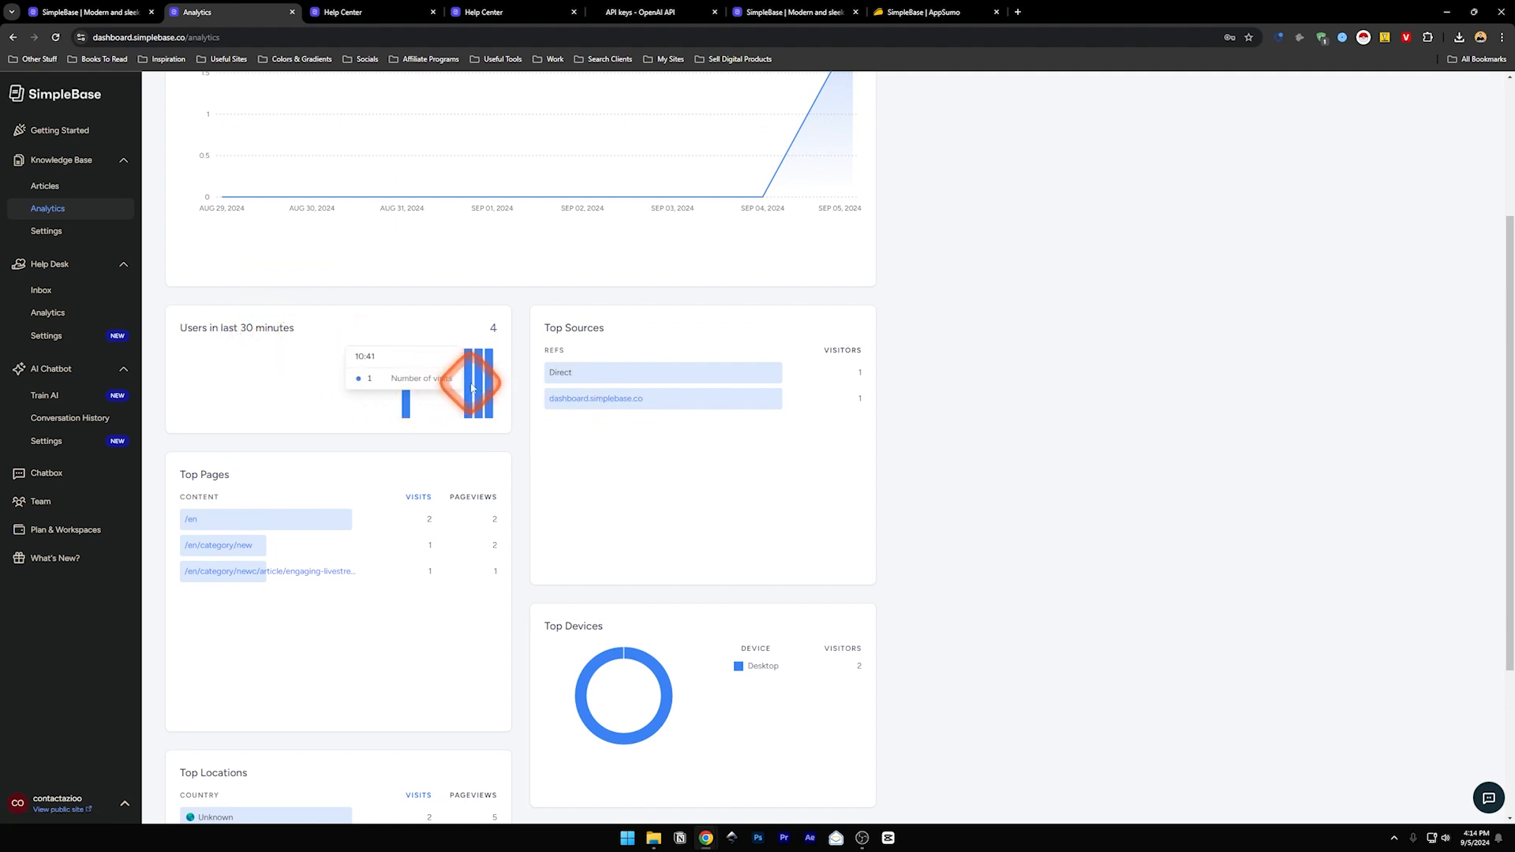
mouse_move(411, 381)
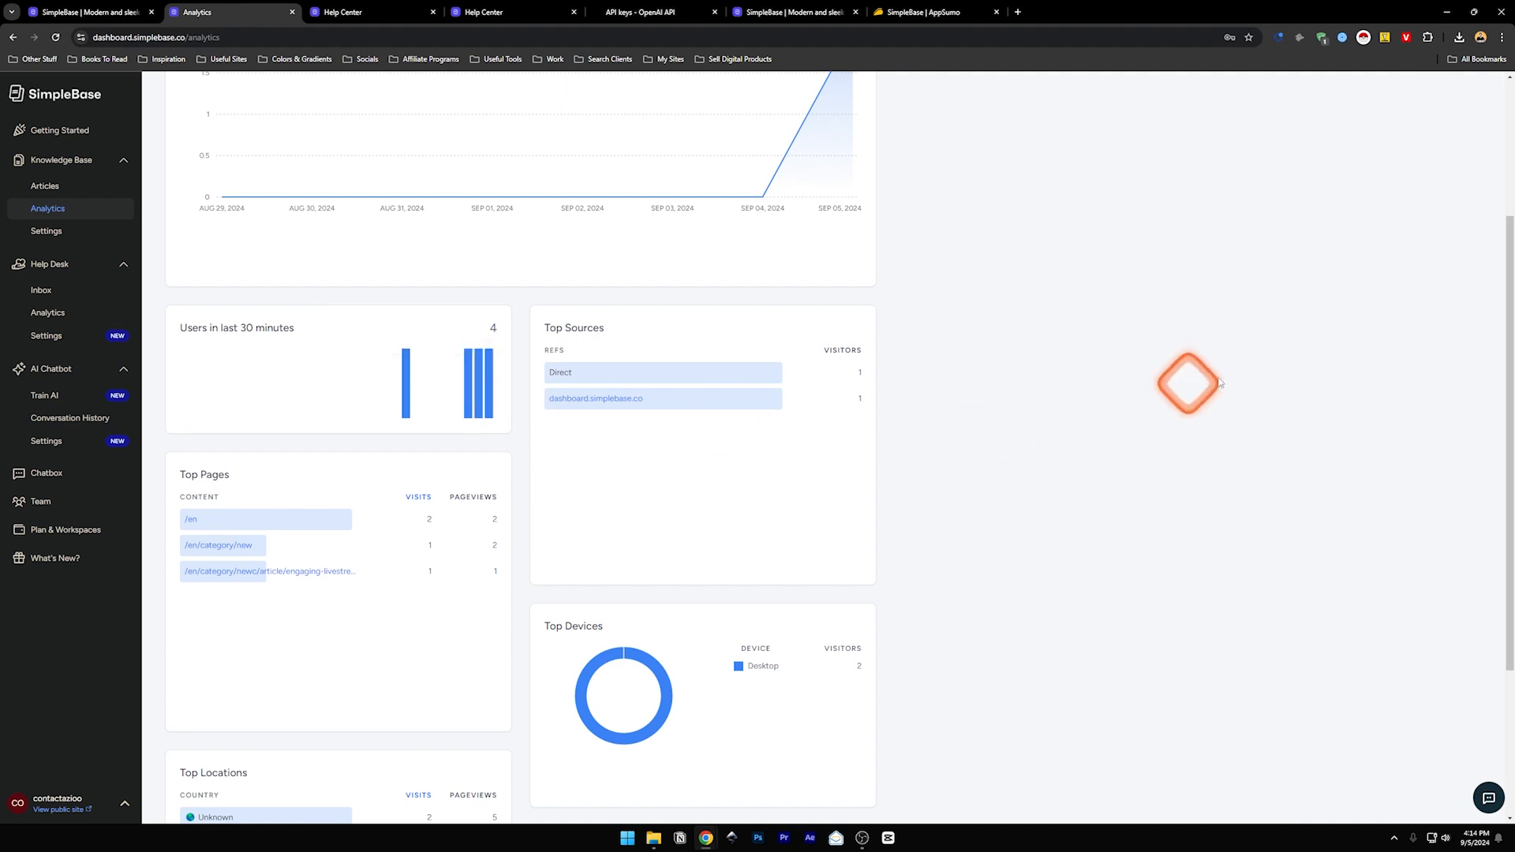
drag(1505, 406, 1505, 544)
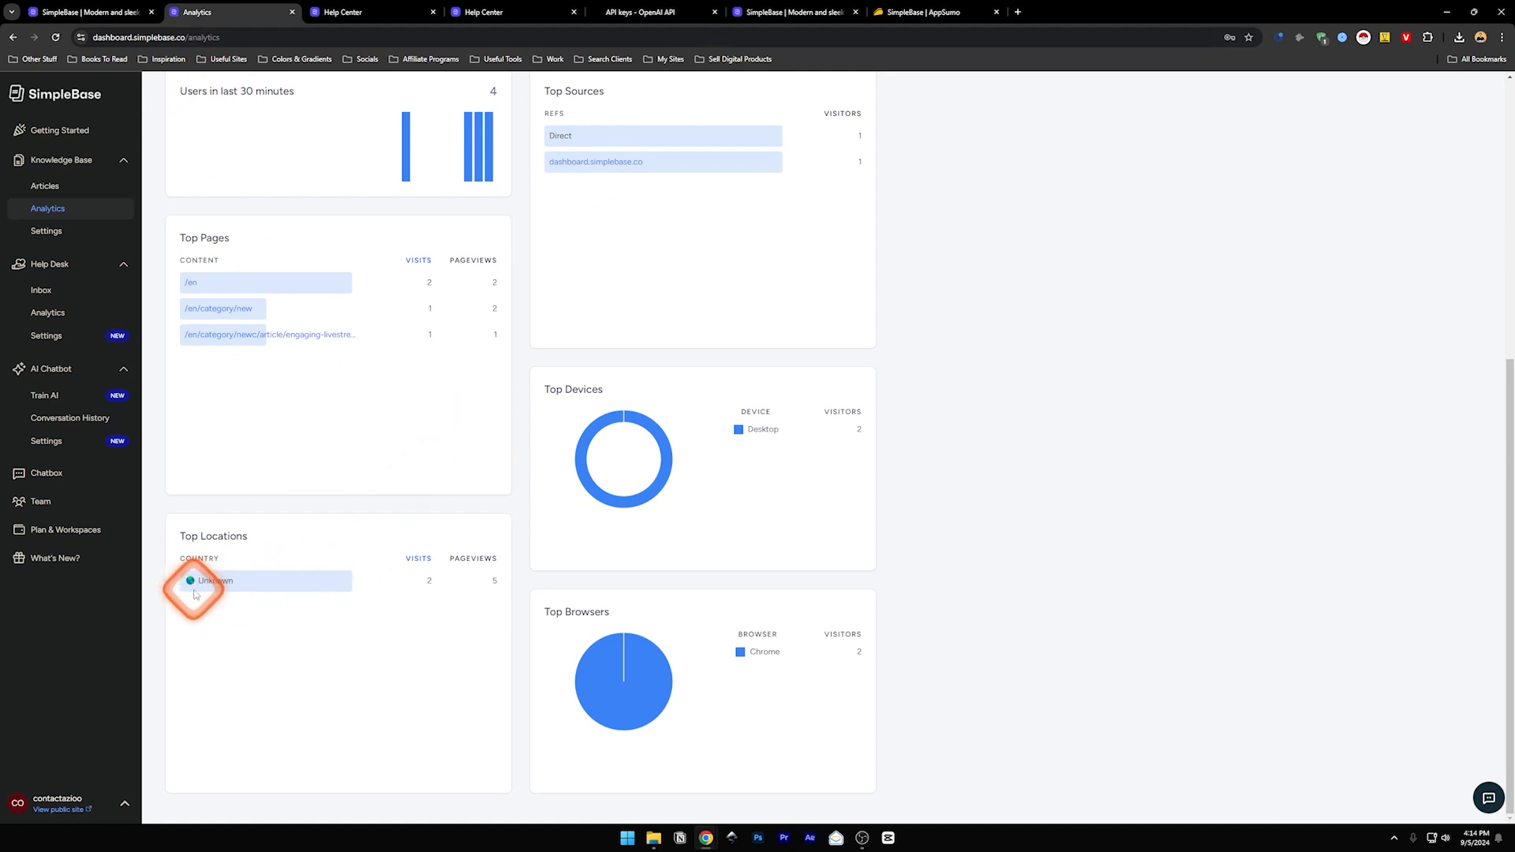
drag(1509, 659, 1503, 271)
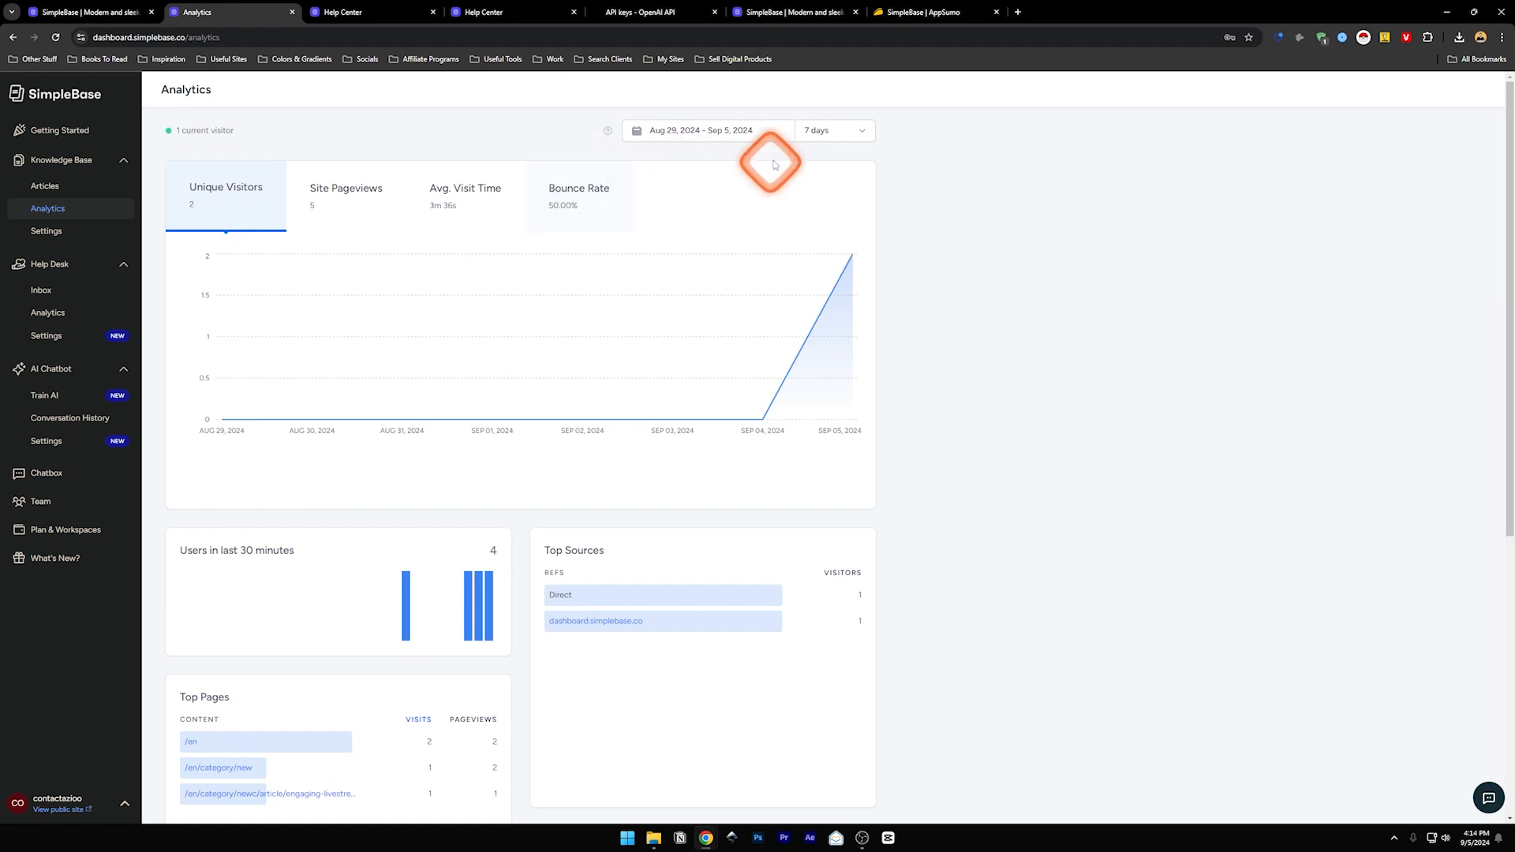
- Check the date range picker, keep 7 days, and open the Knowledge Base settings
click(841, 130)
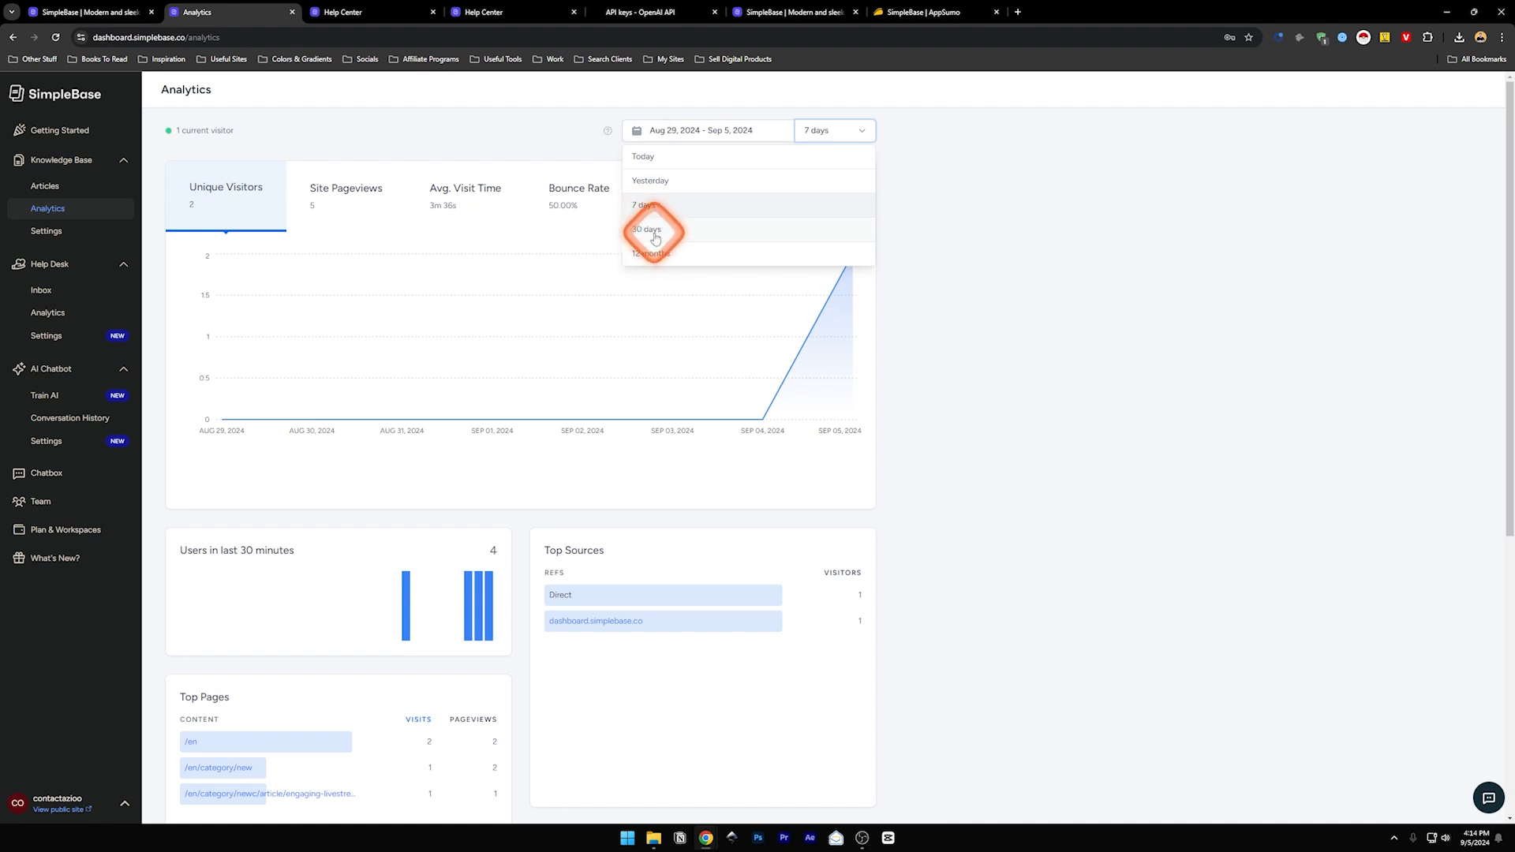
click(839, 129)
click(731, 132)
click(710, 129)
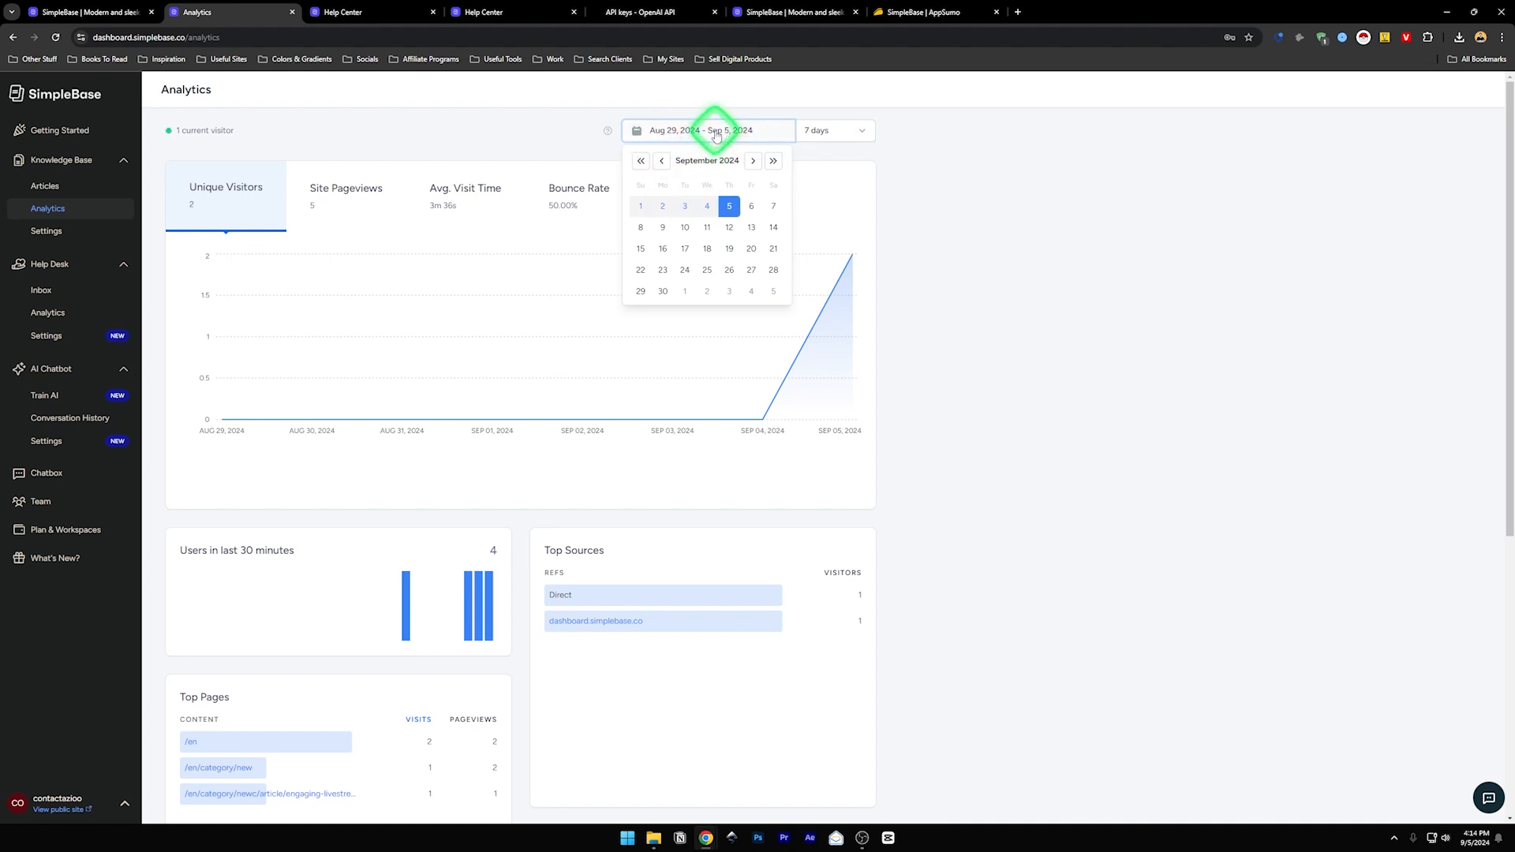
click(694, 127)
click(704, 132)
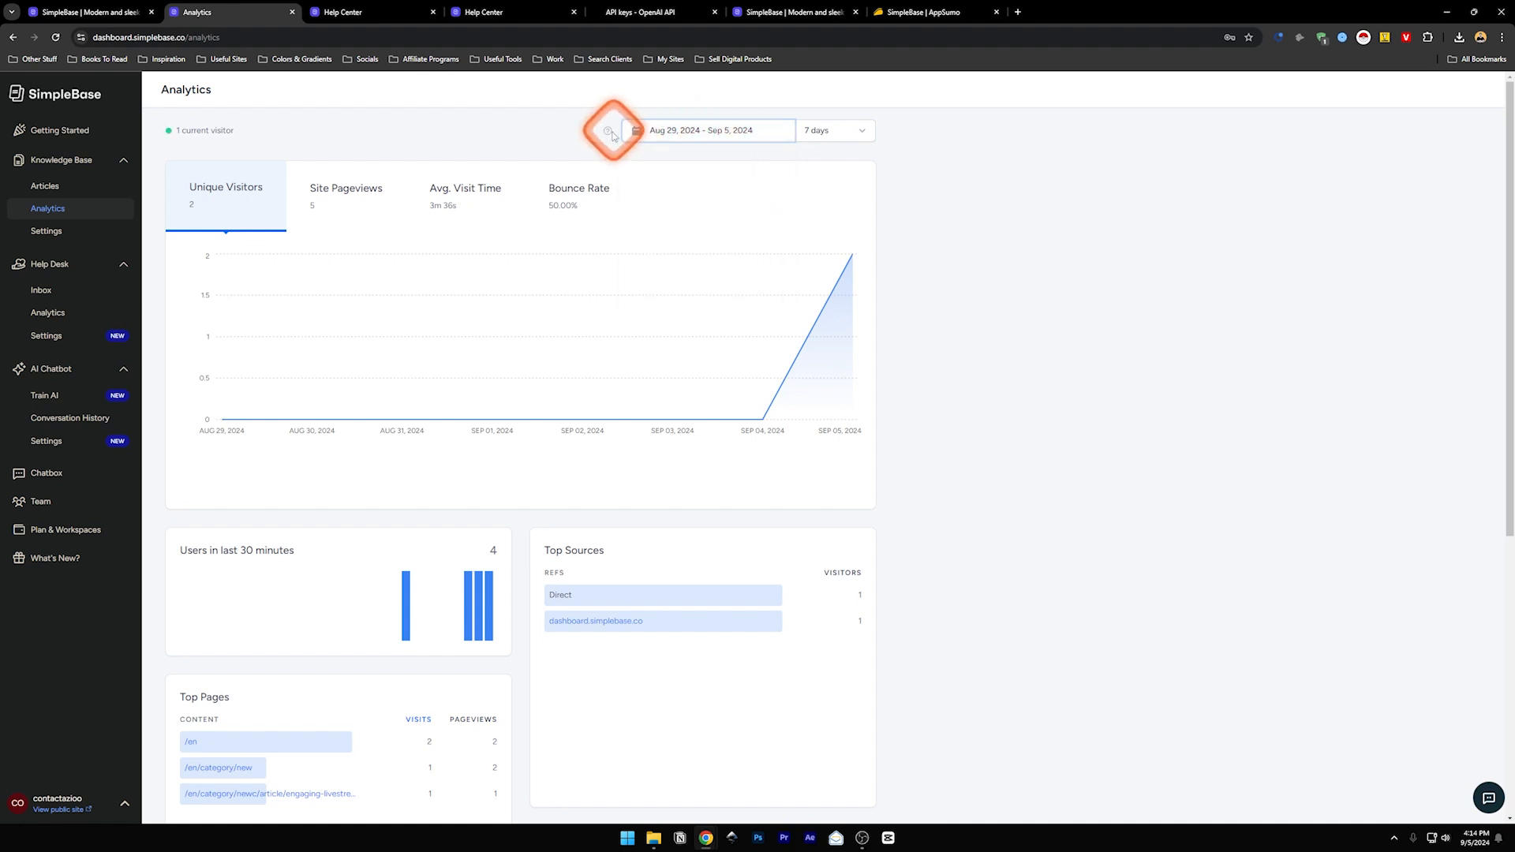
click(71, 230)
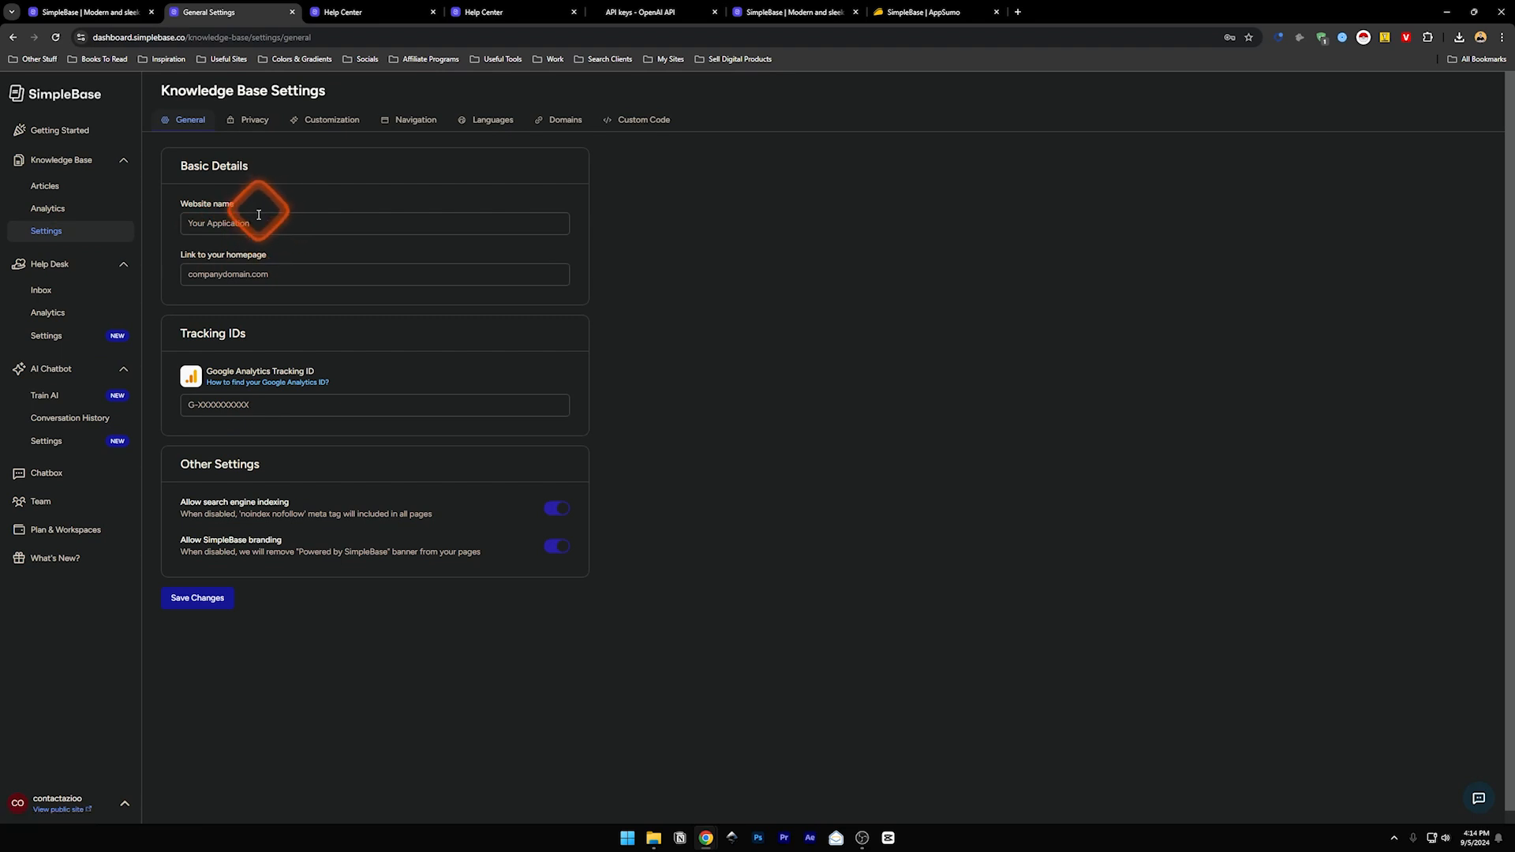
- Name the knowledge base 'Zoom HelpDesk' with homepage zoom.com, toggle search indexing, and save
click(225, 223)
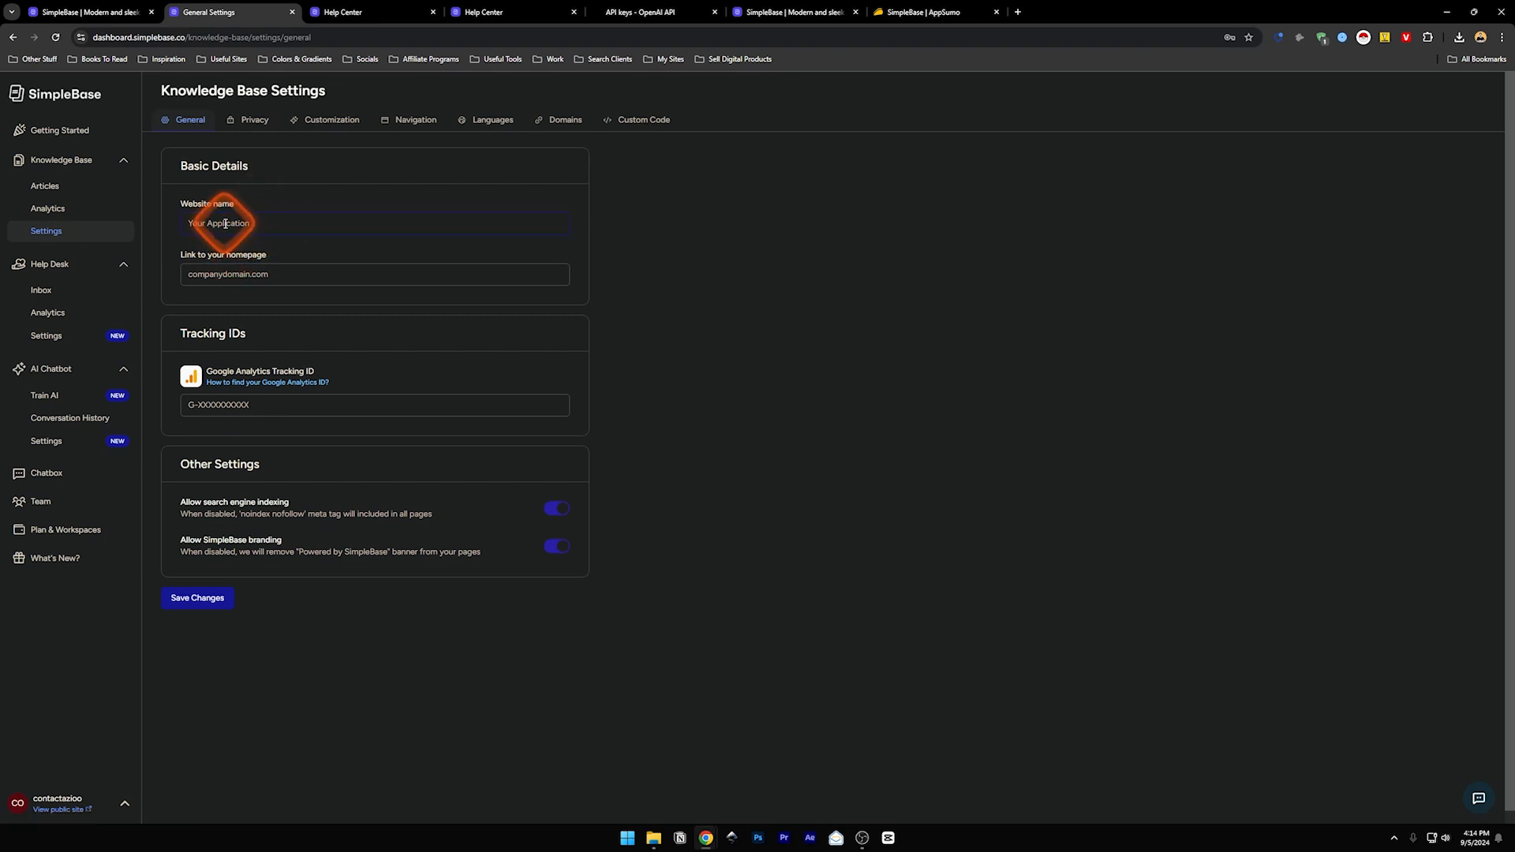
text(Zoom)
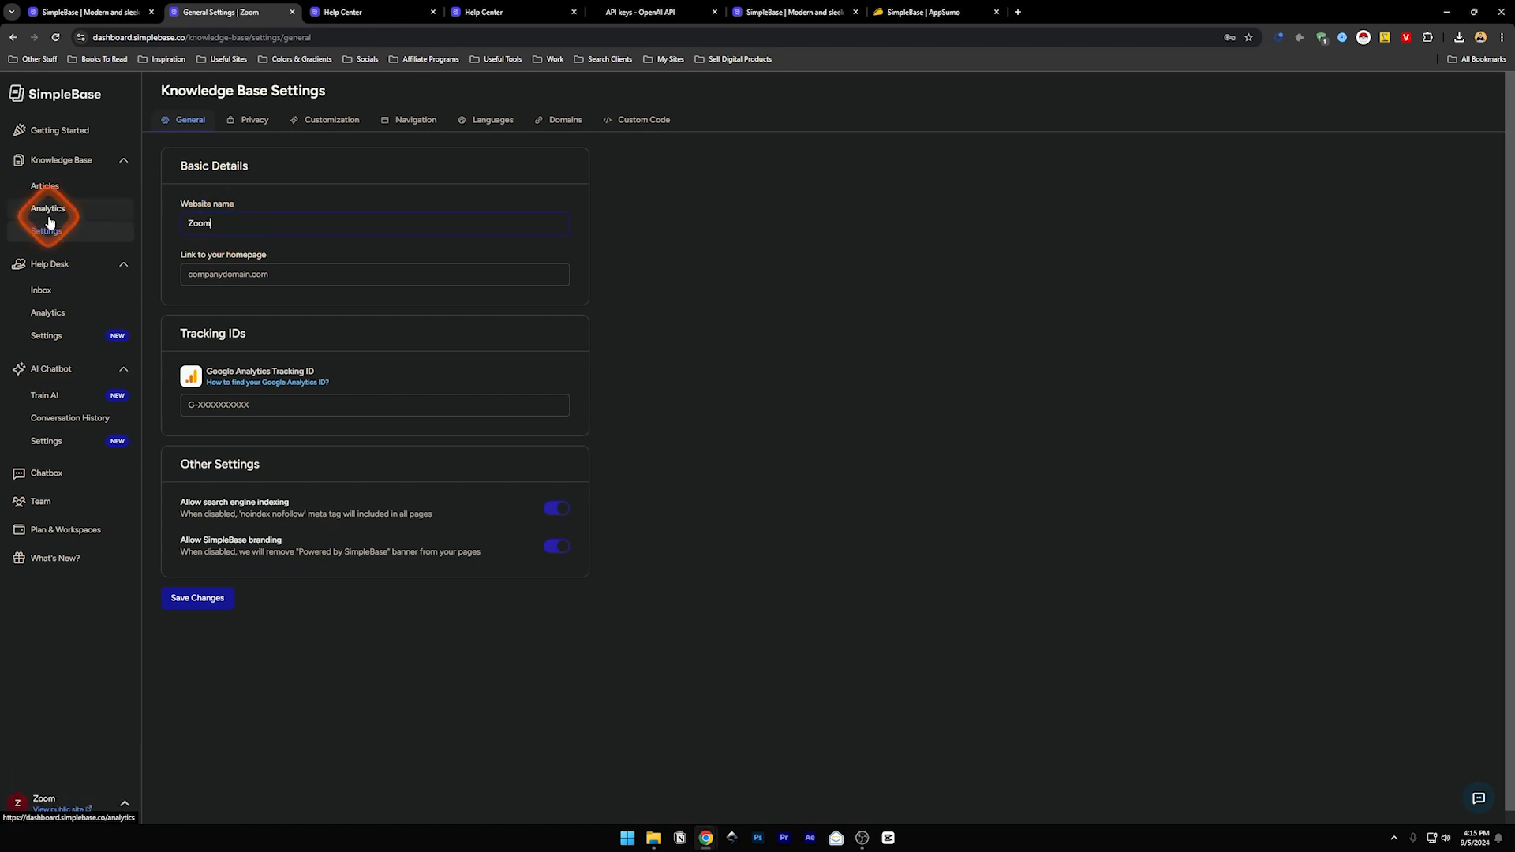
text( HelpDesk)
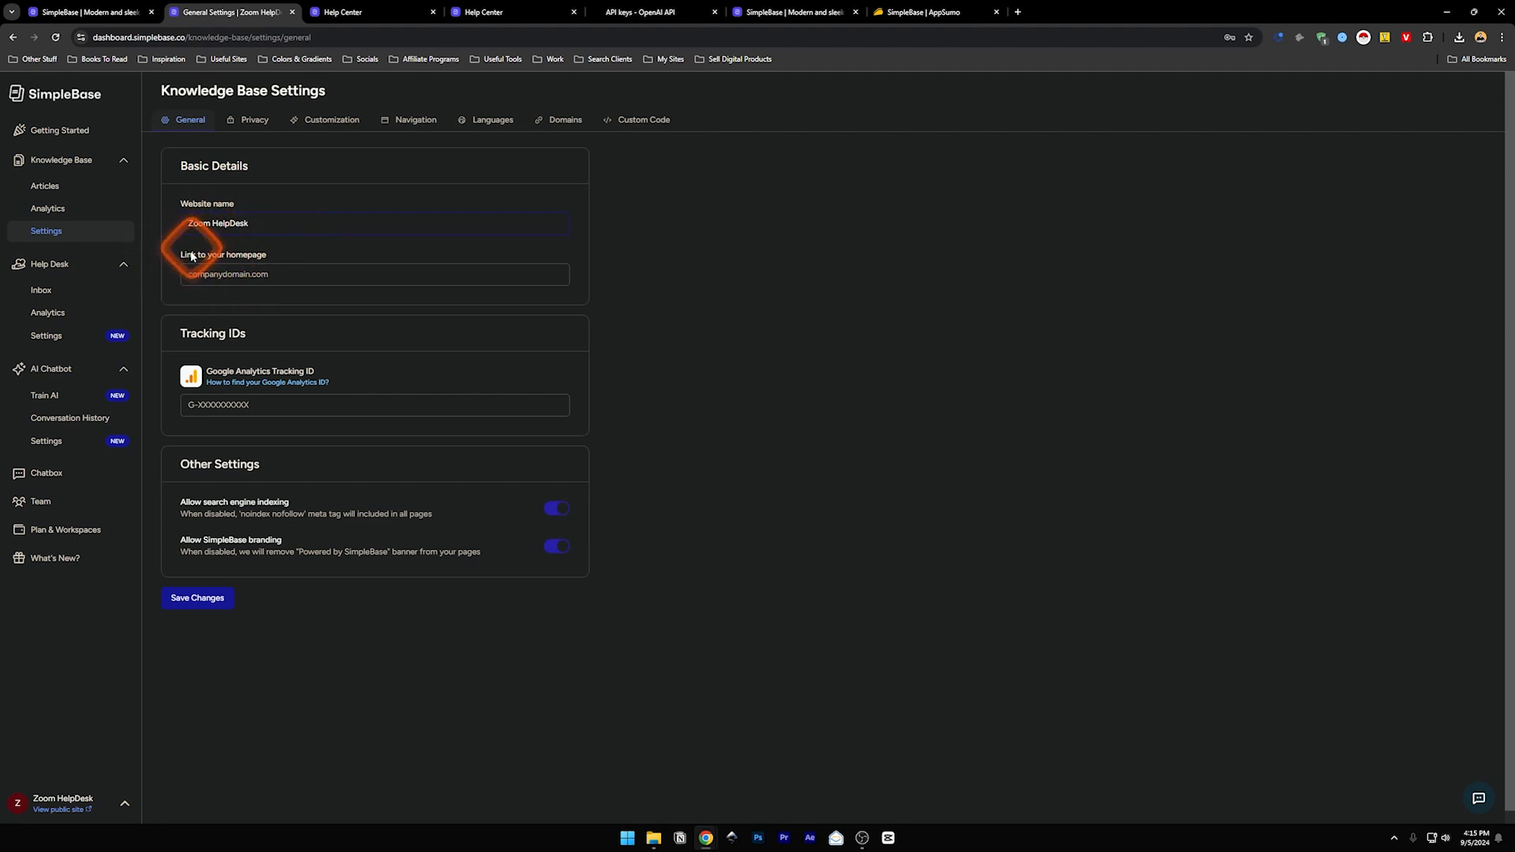
click(211, 272)
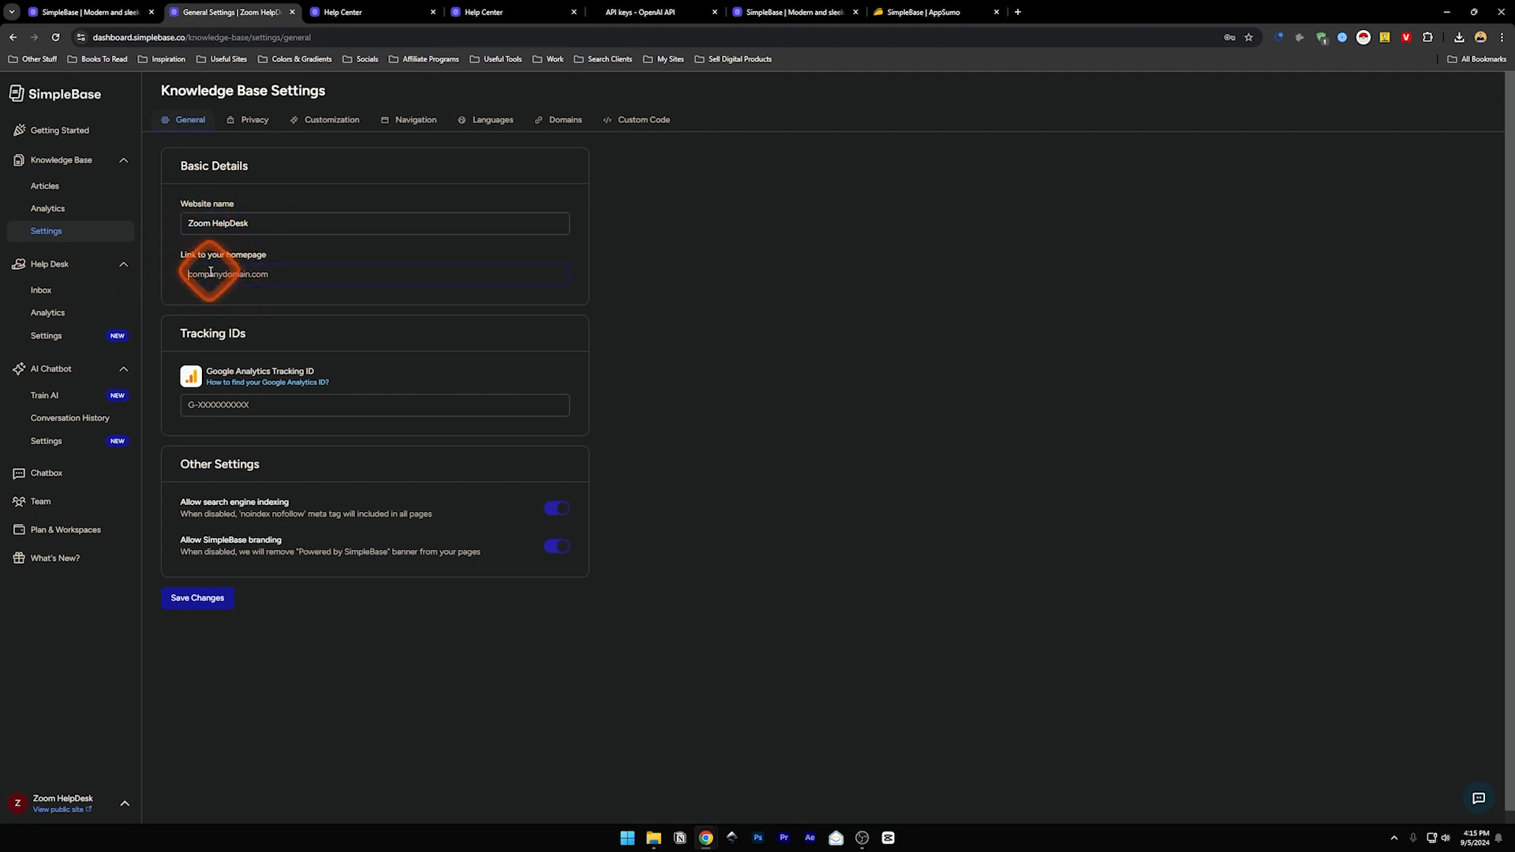
text(zoom.com)
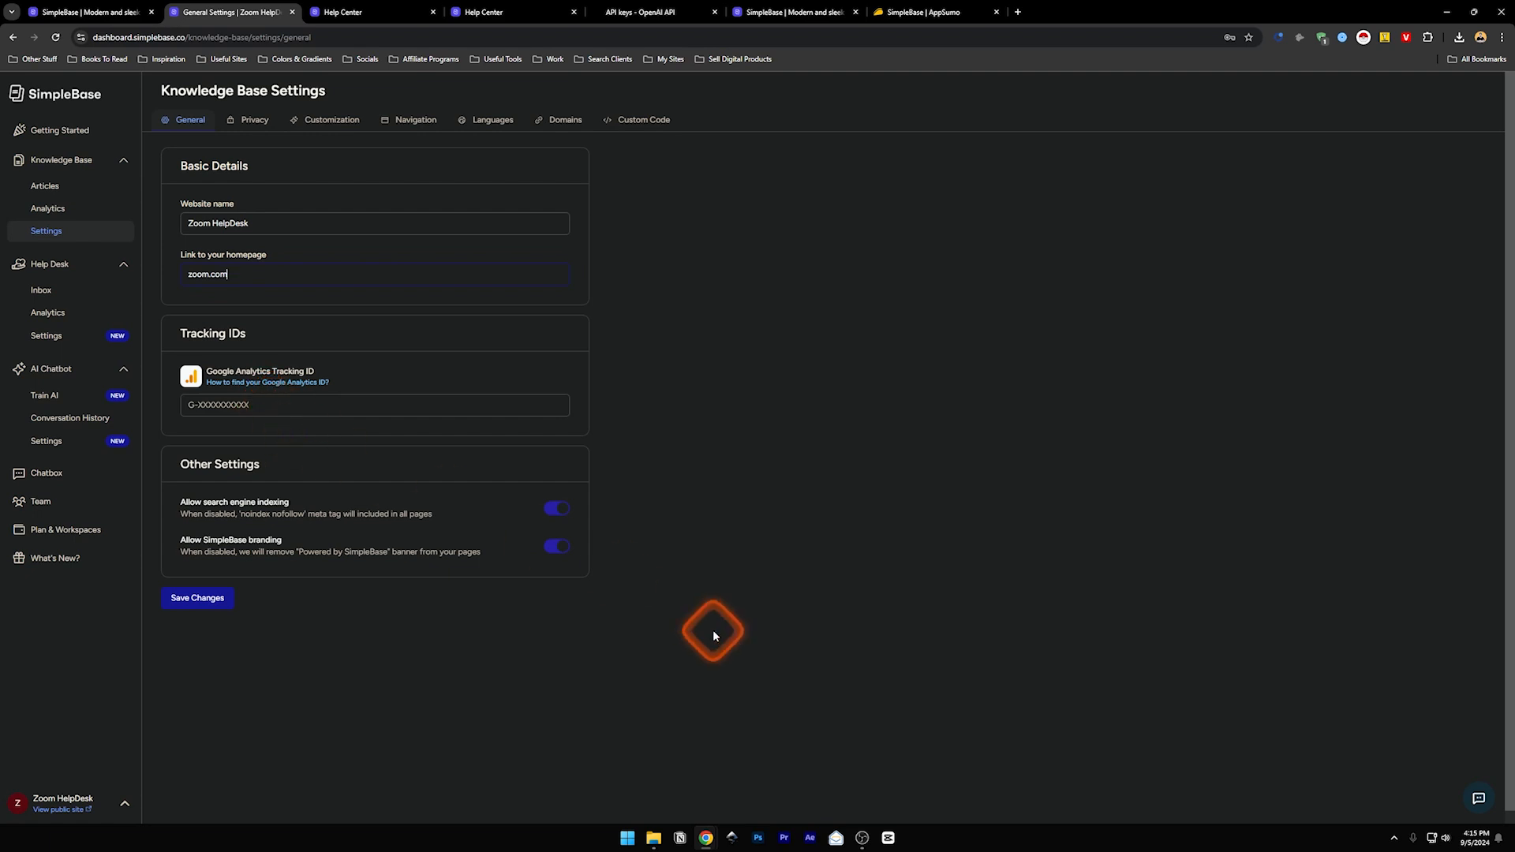
click(212, 405)
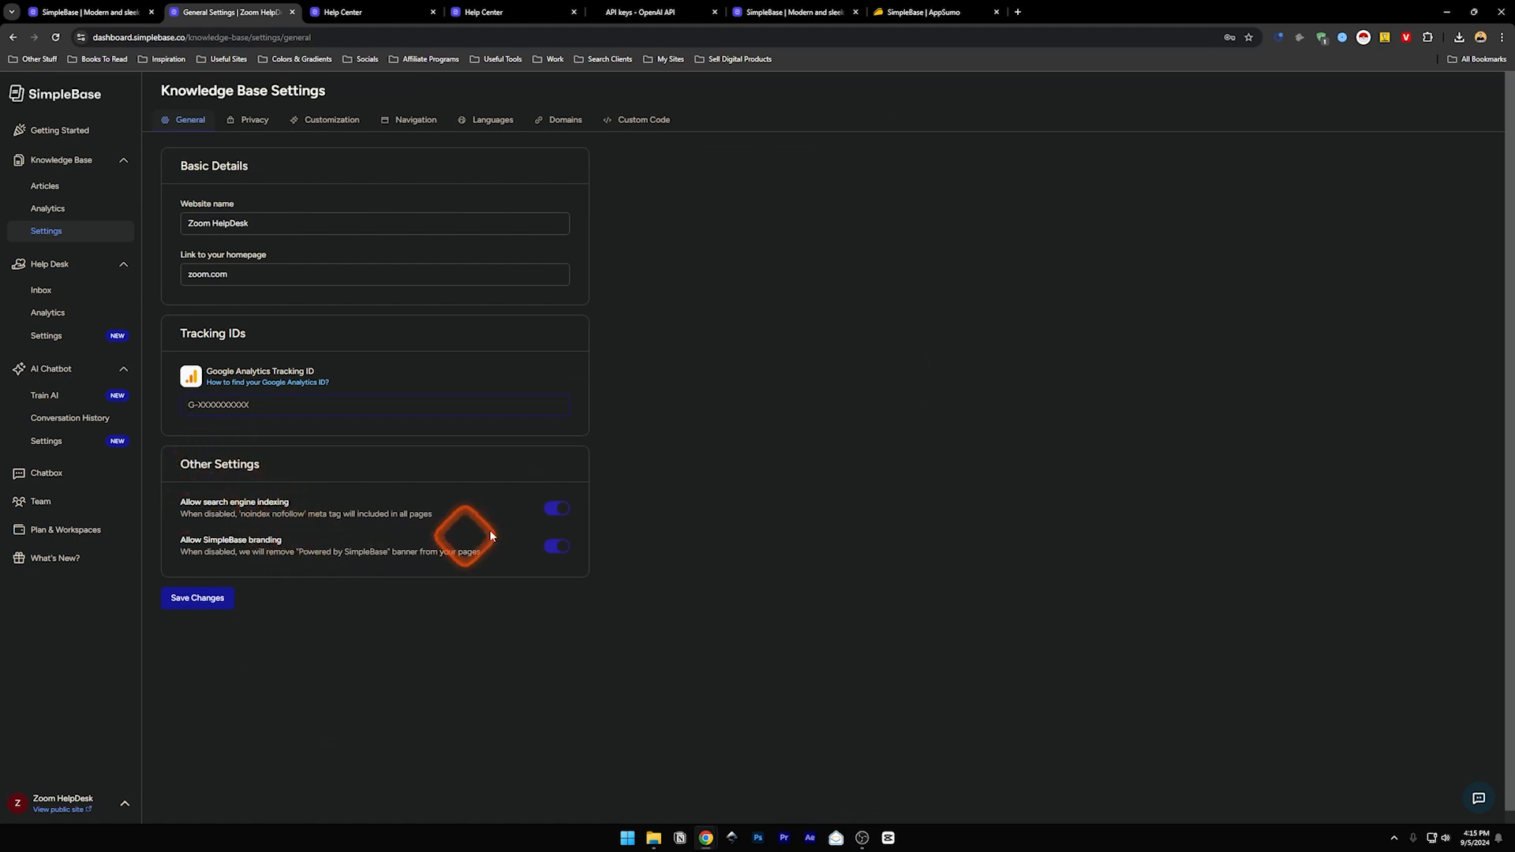
click(563, 516)
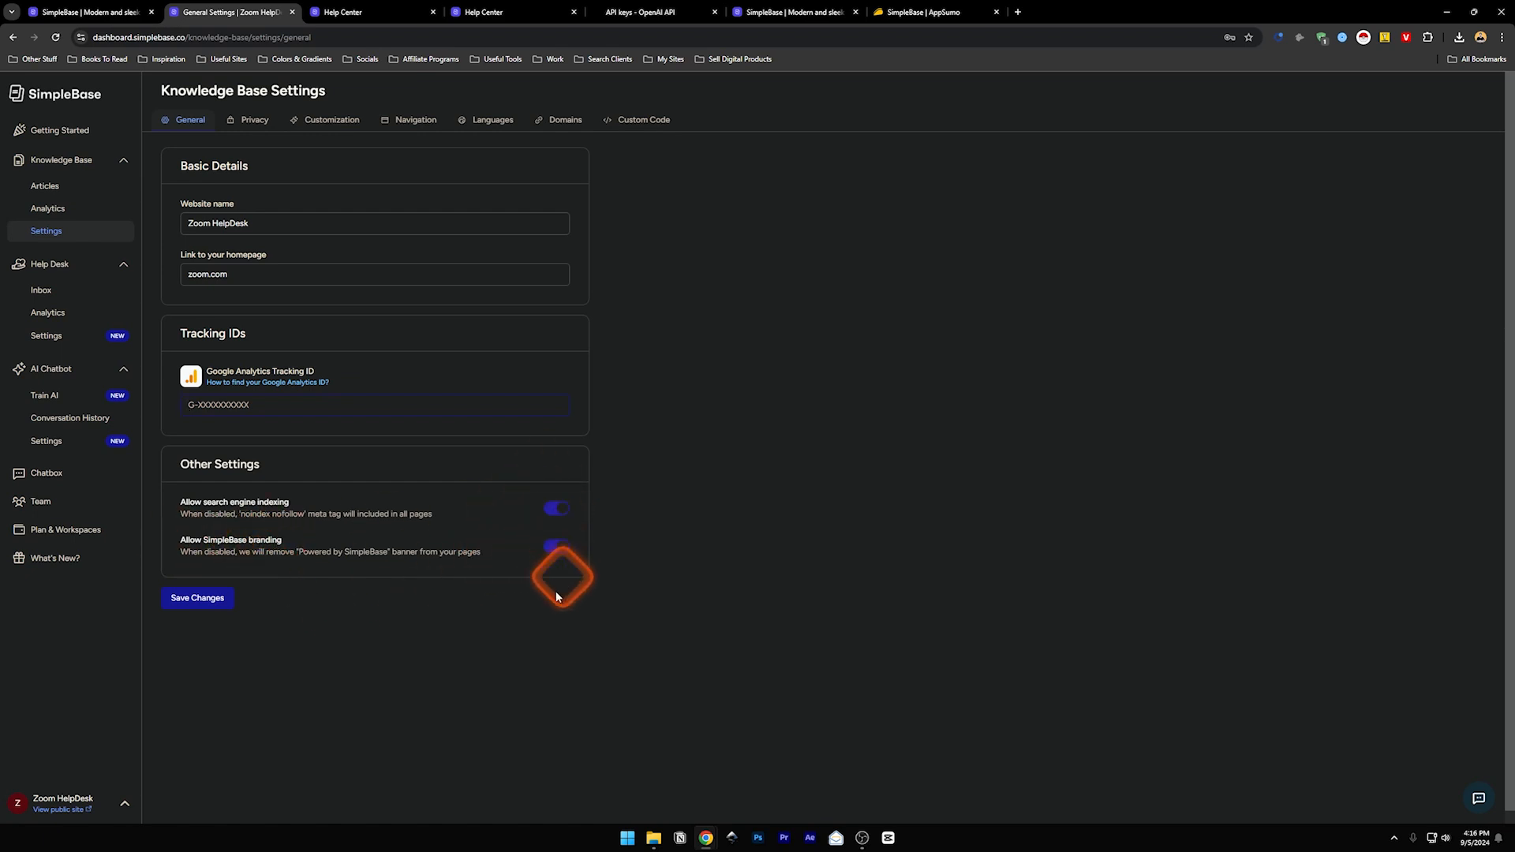
drag(299, 551, 389, 556)
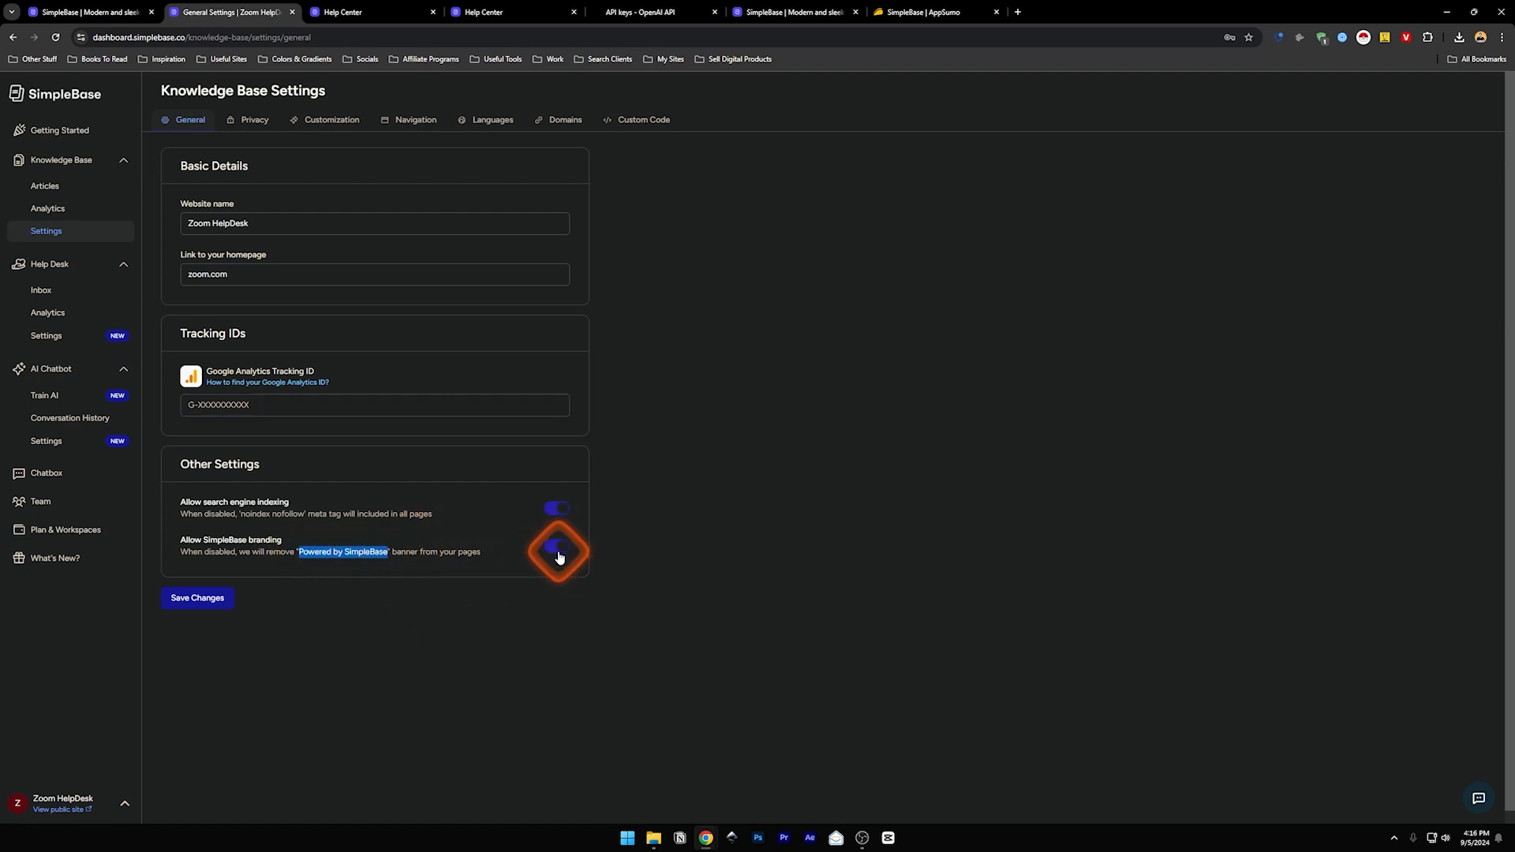
click(196, 600)
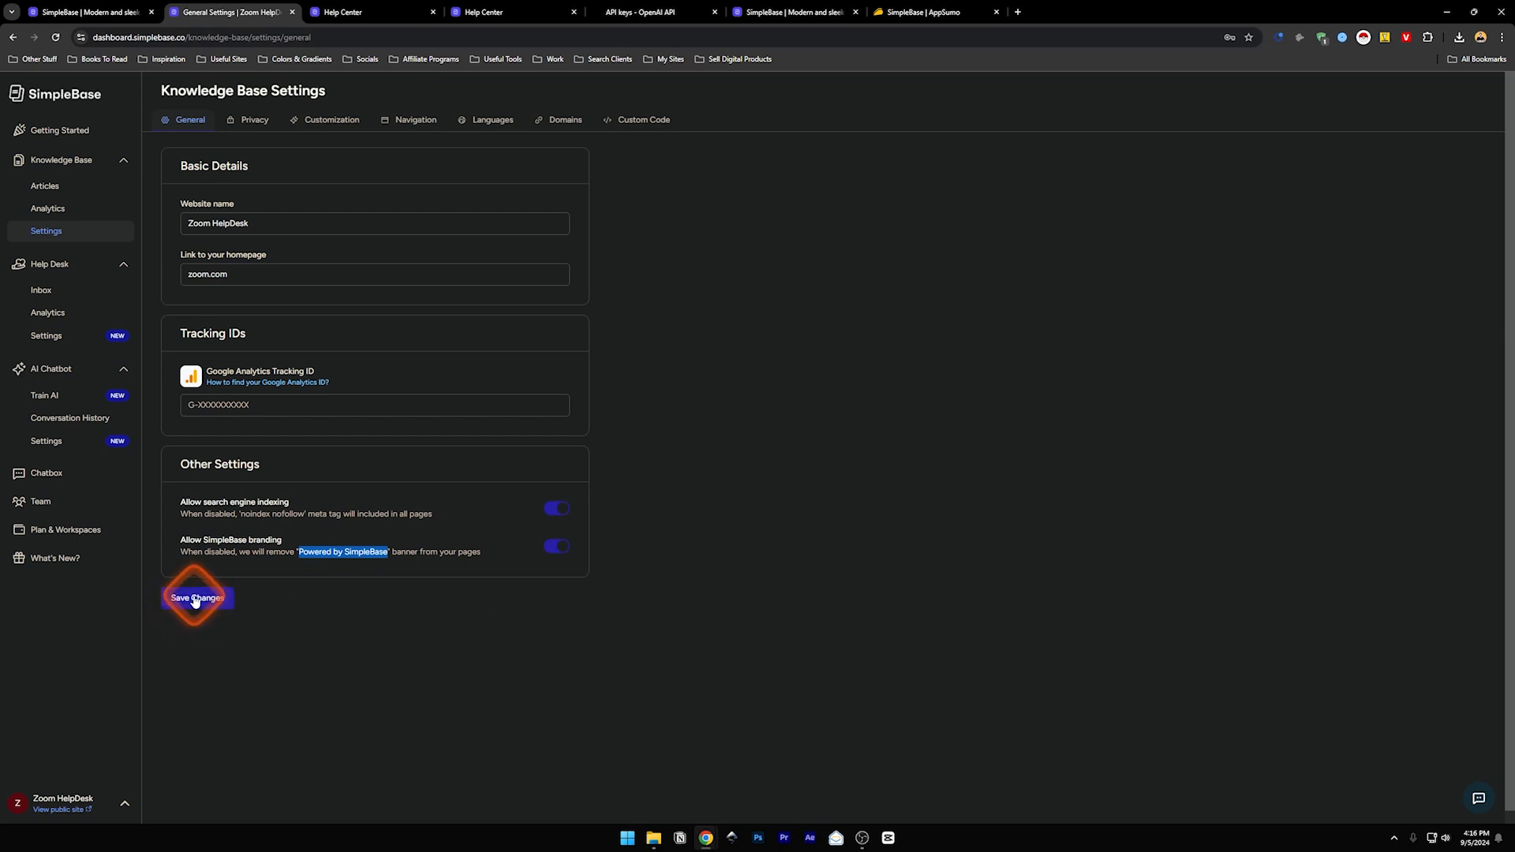
click(244, 122)
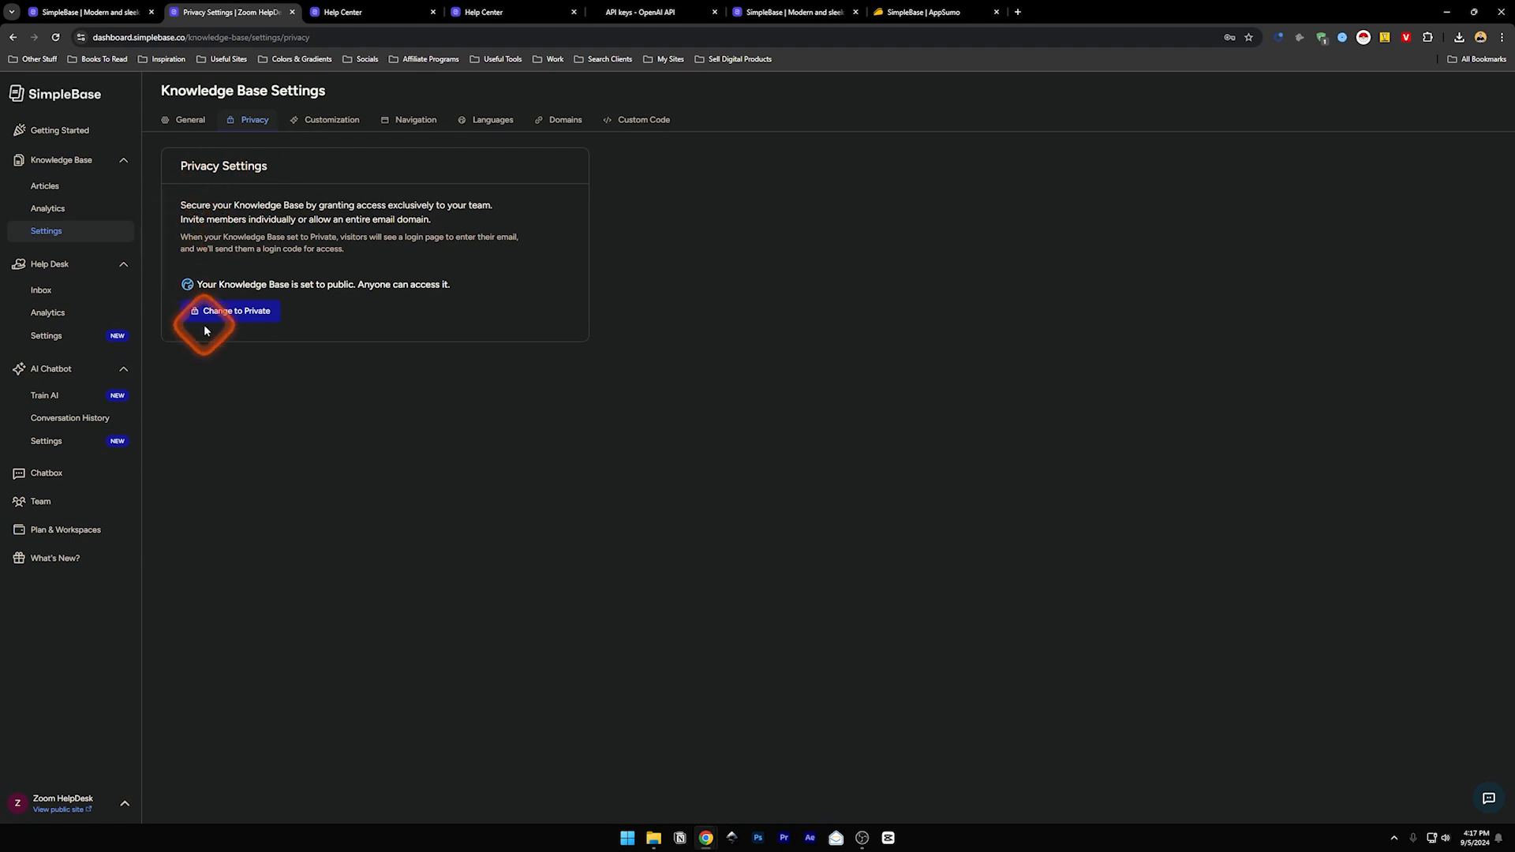
- Confirm the knowledge base is public, then move on to the Customization settings
click(333, 120)
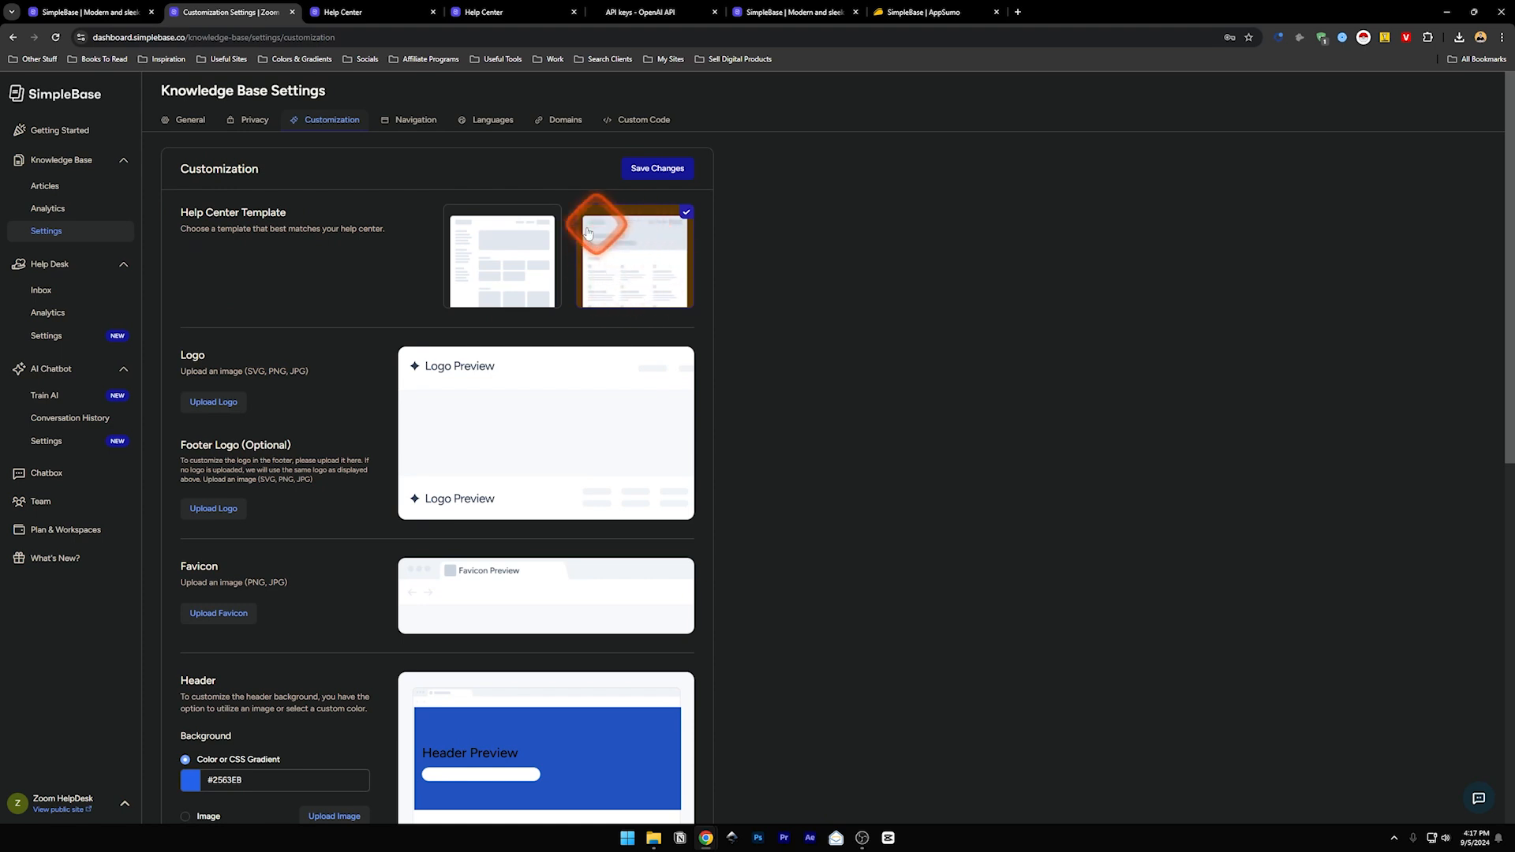
- Choose the first help center template and review logo, favicon, #2563EB header and og:image options
click(494, 261)
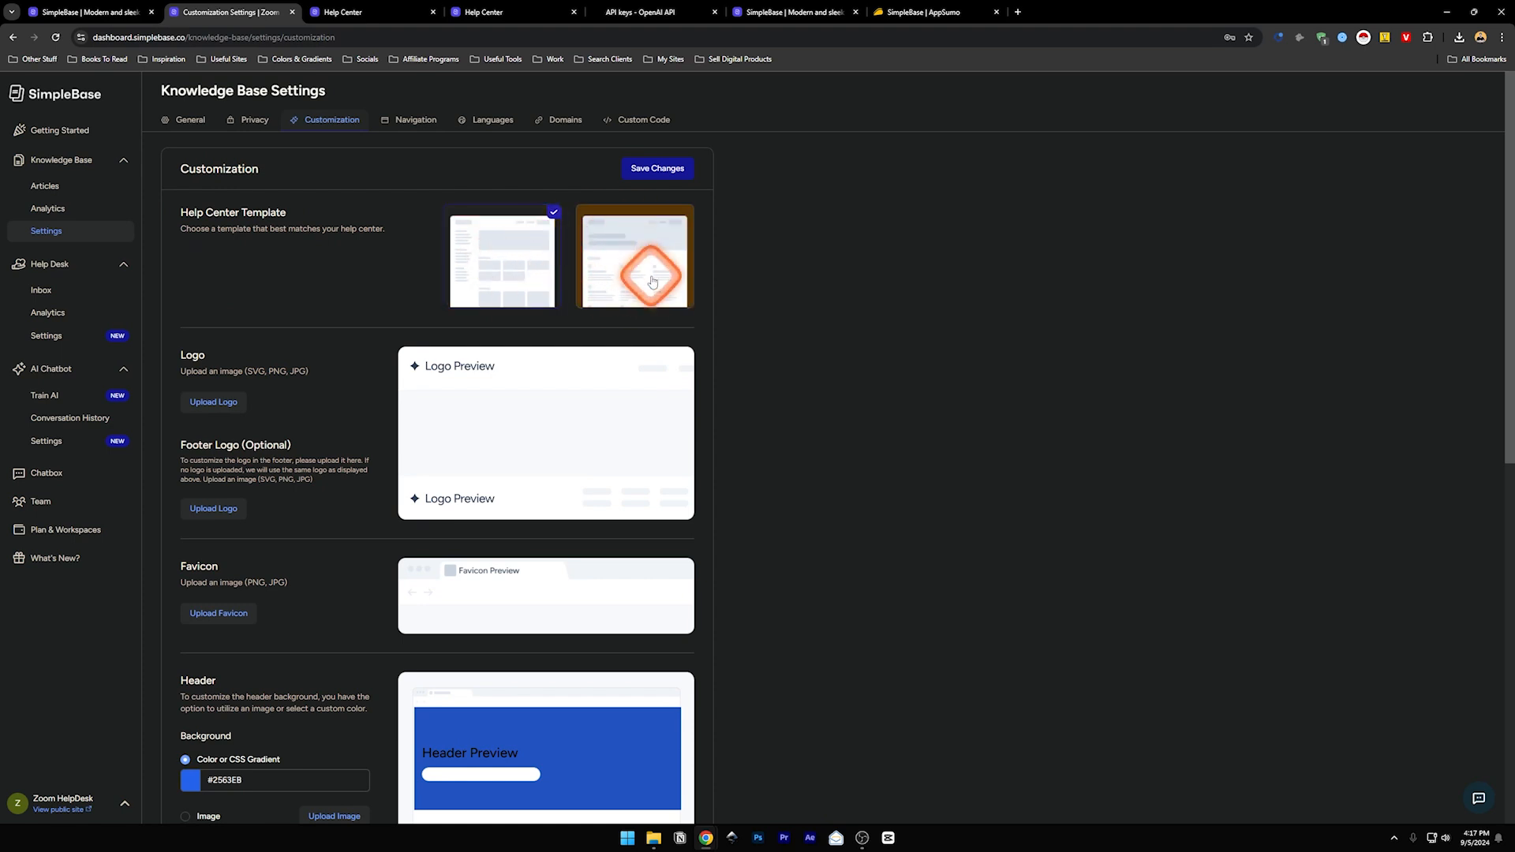
scroll(355, 323, down, 1)
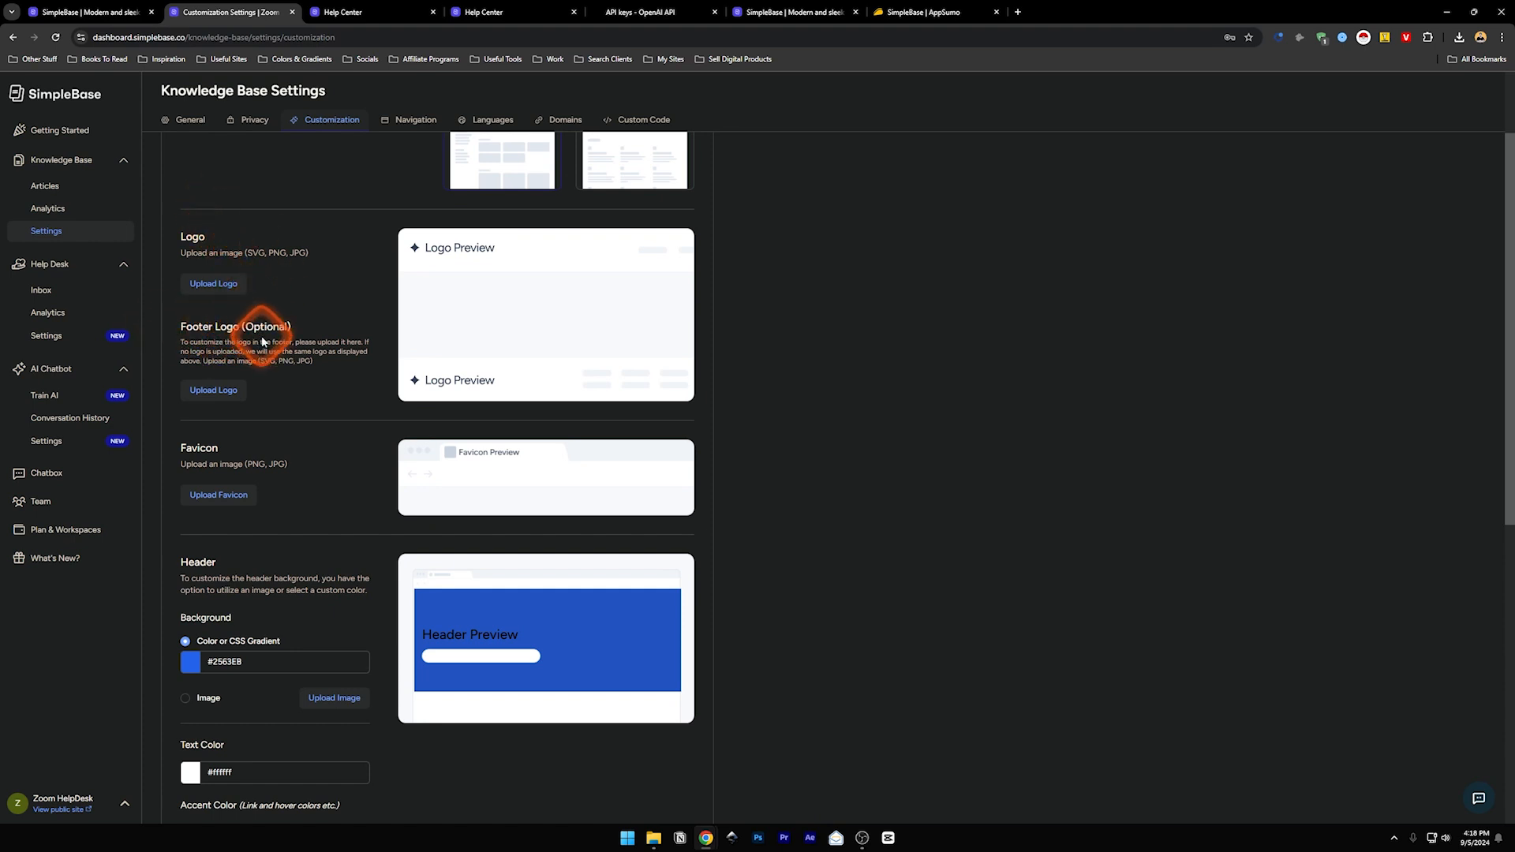
scroll(271, 334, down, 1)
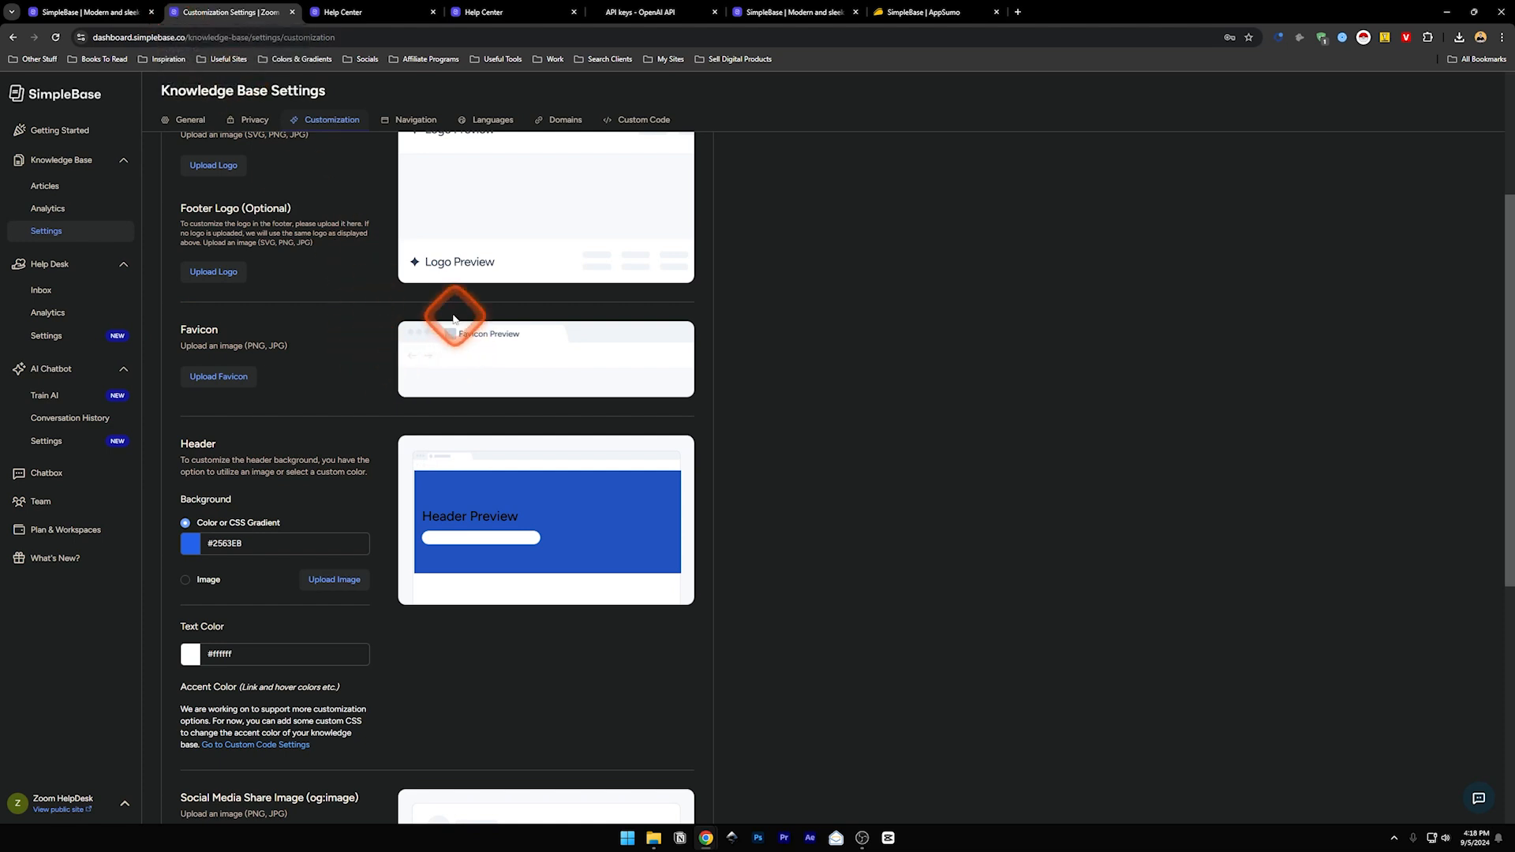
scroll(287, 328, down, 2)
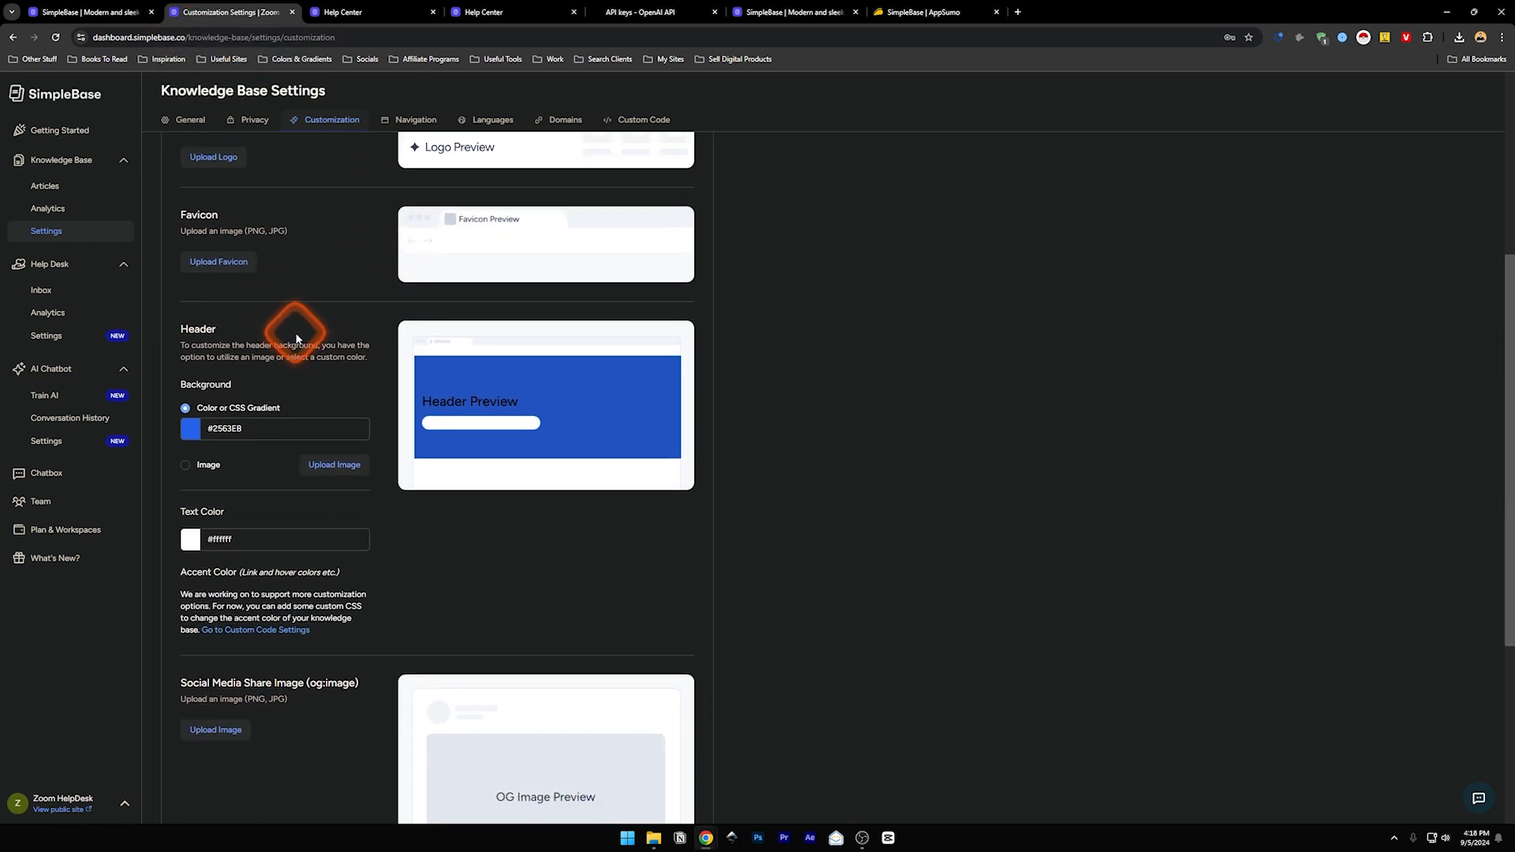
scroll(294, 325, up, 2)
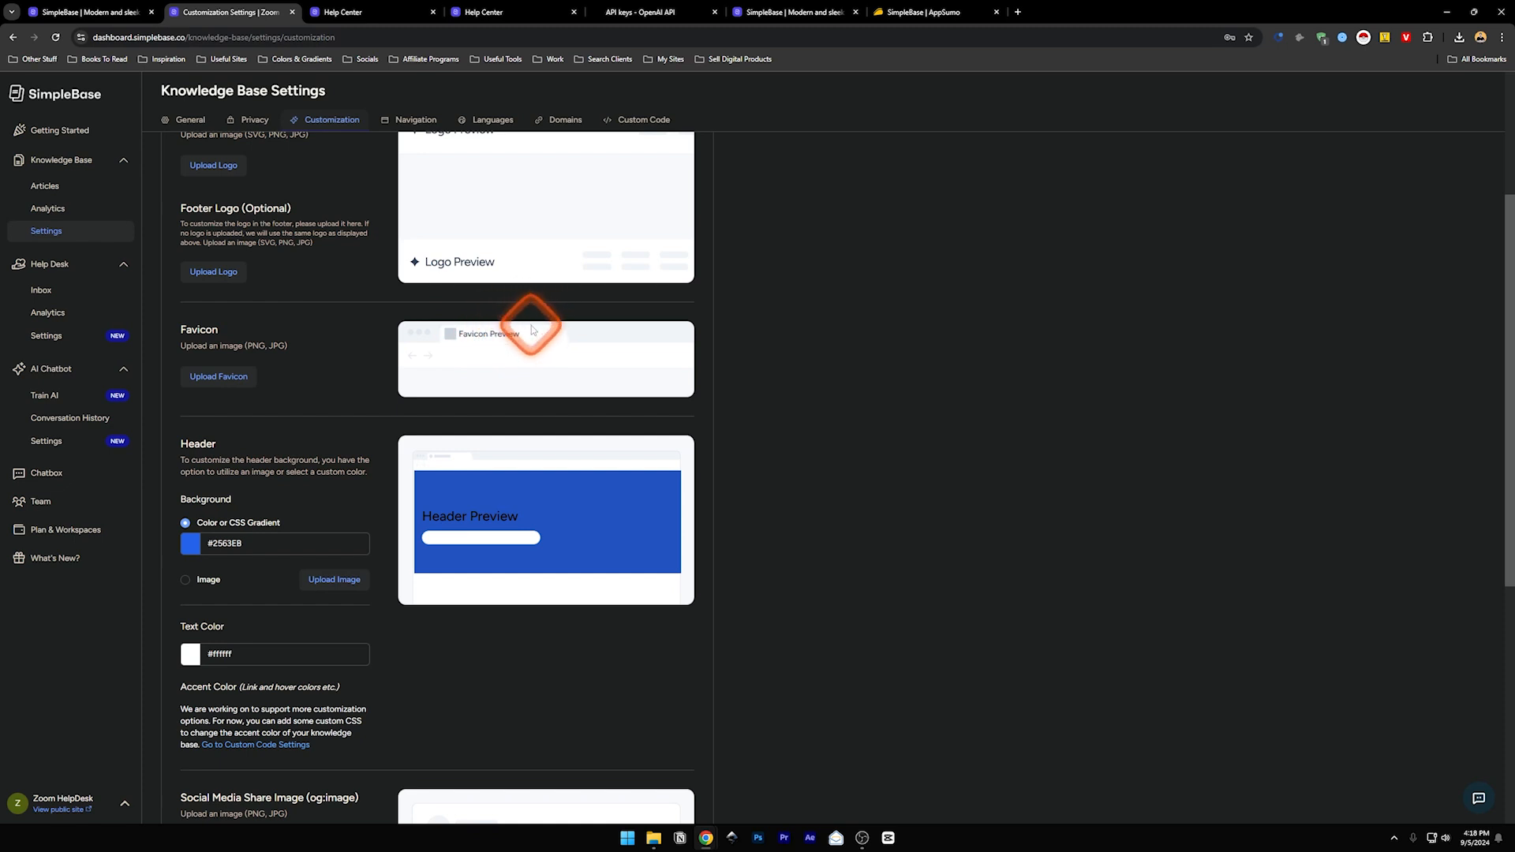
scroll(340, 367, down, 1)
scroll(339, 367, down, 3)
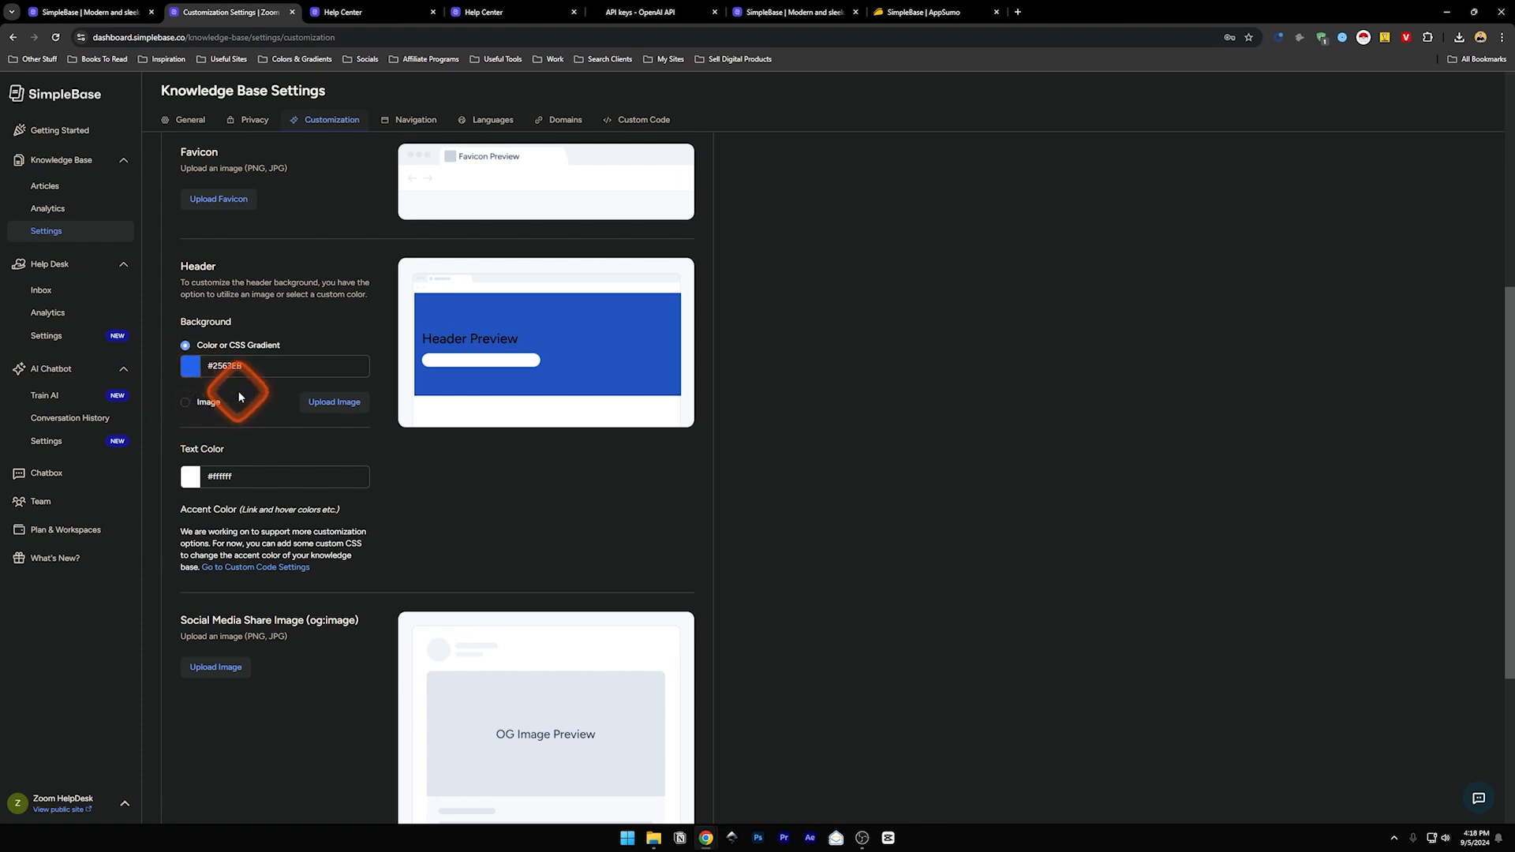
scroll(239, 391, down, 2)
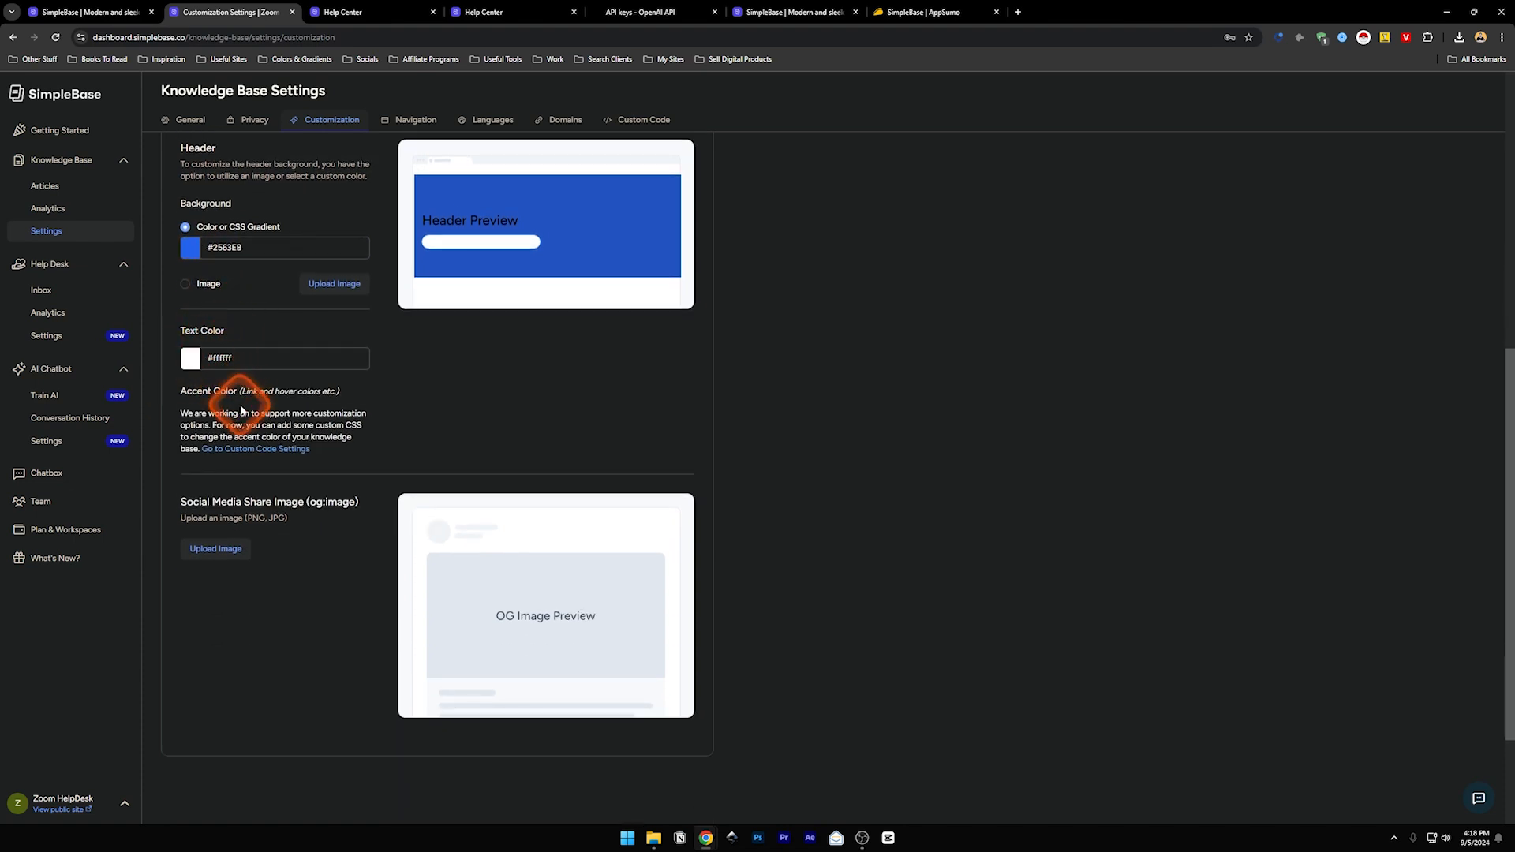
scroll(243, 394, down, 2)
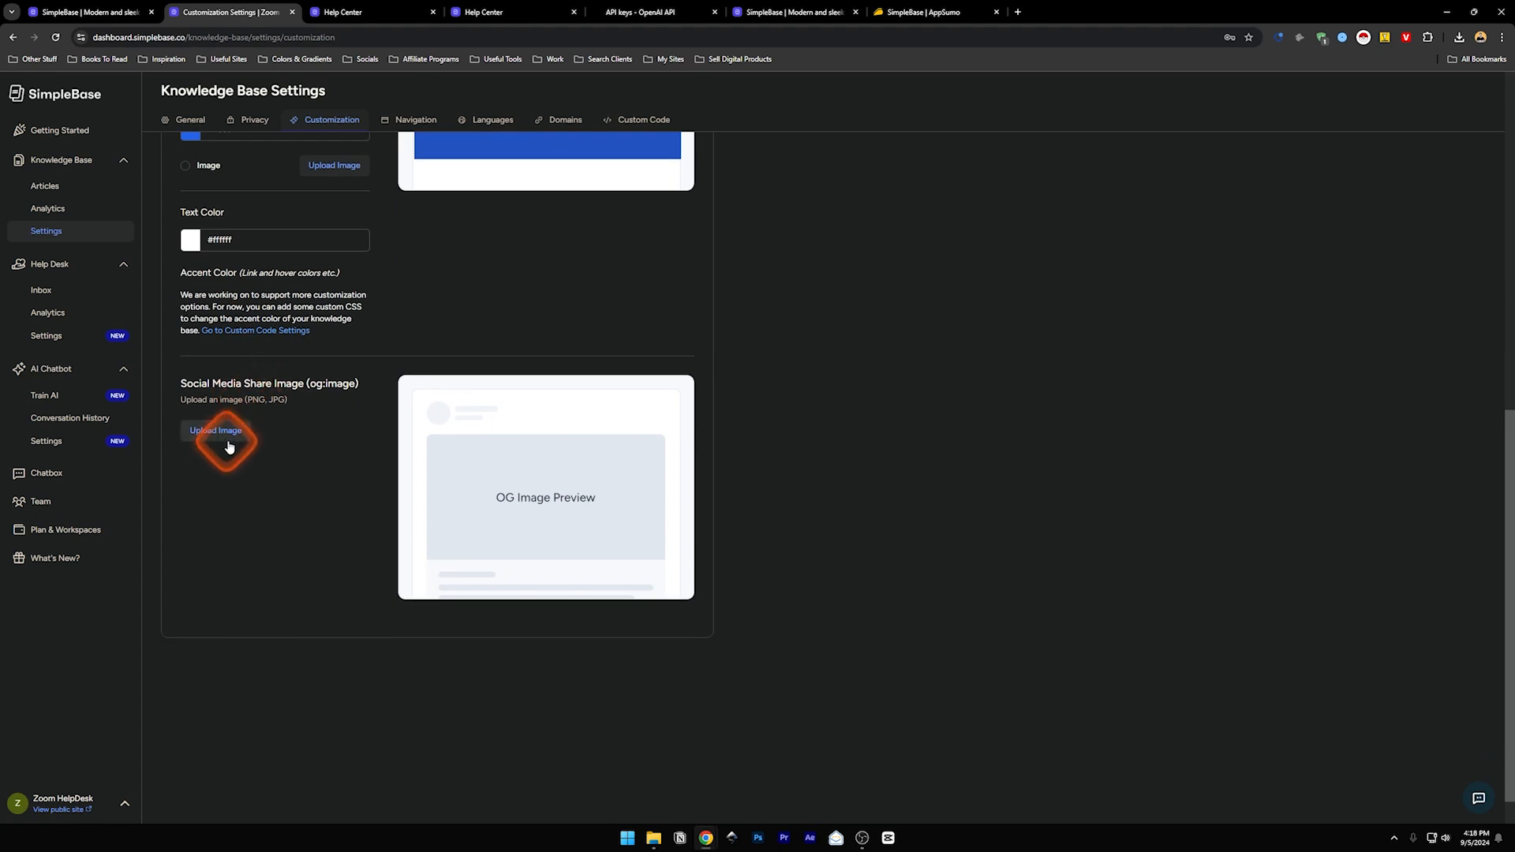
scroll(360, 486, up, 1)
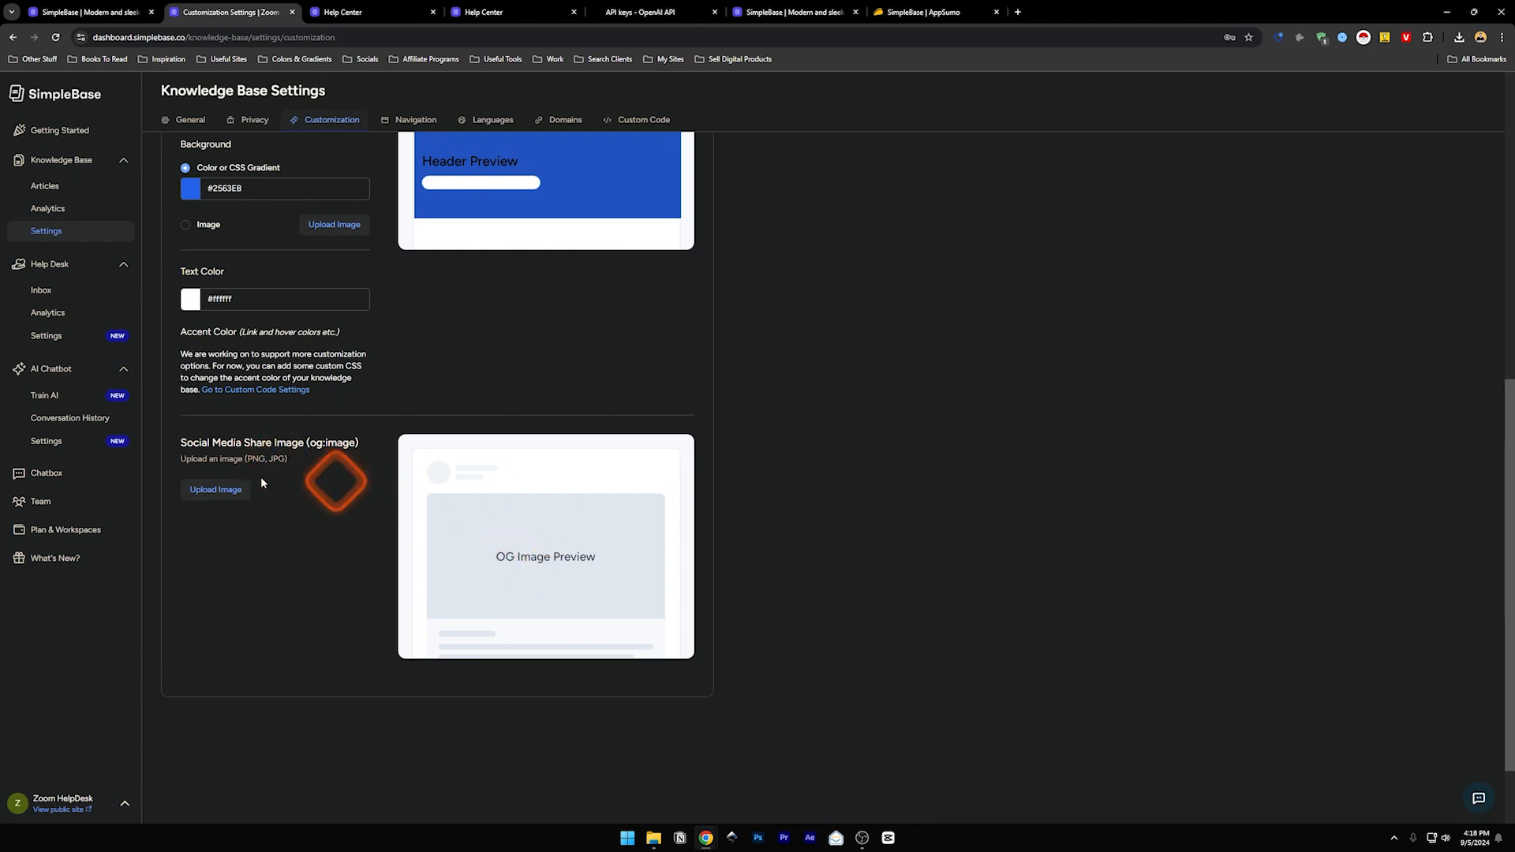
scroll(395, 461, up, 6)
scroll(371, 457, up, 4)
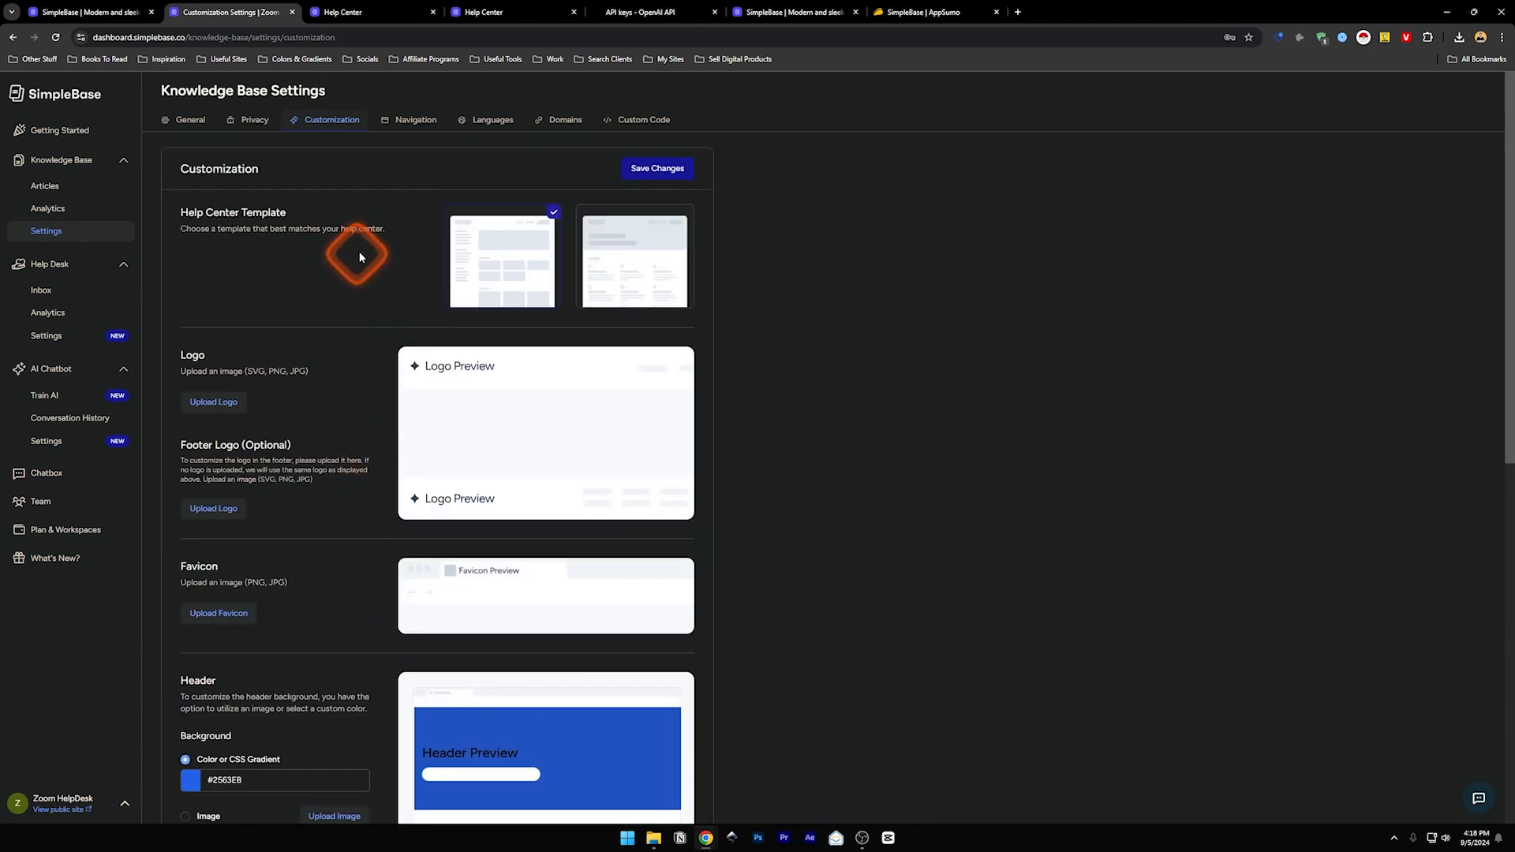
click(404, 129)
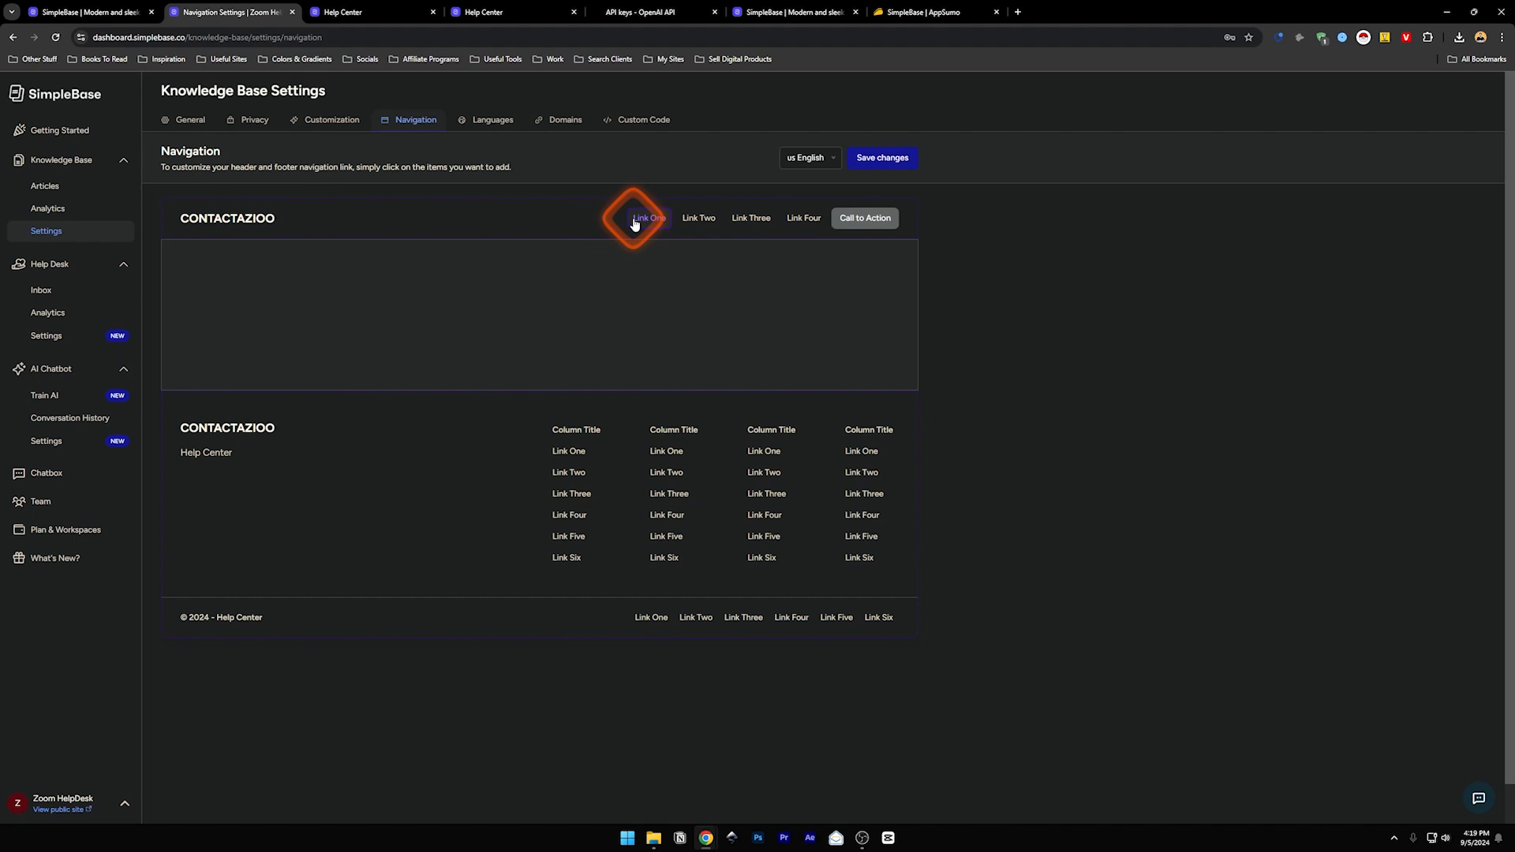
- Add an 'About Us' link to zoom.com/about in the first footer column and verify it
scroll(565, 406, down, 1)
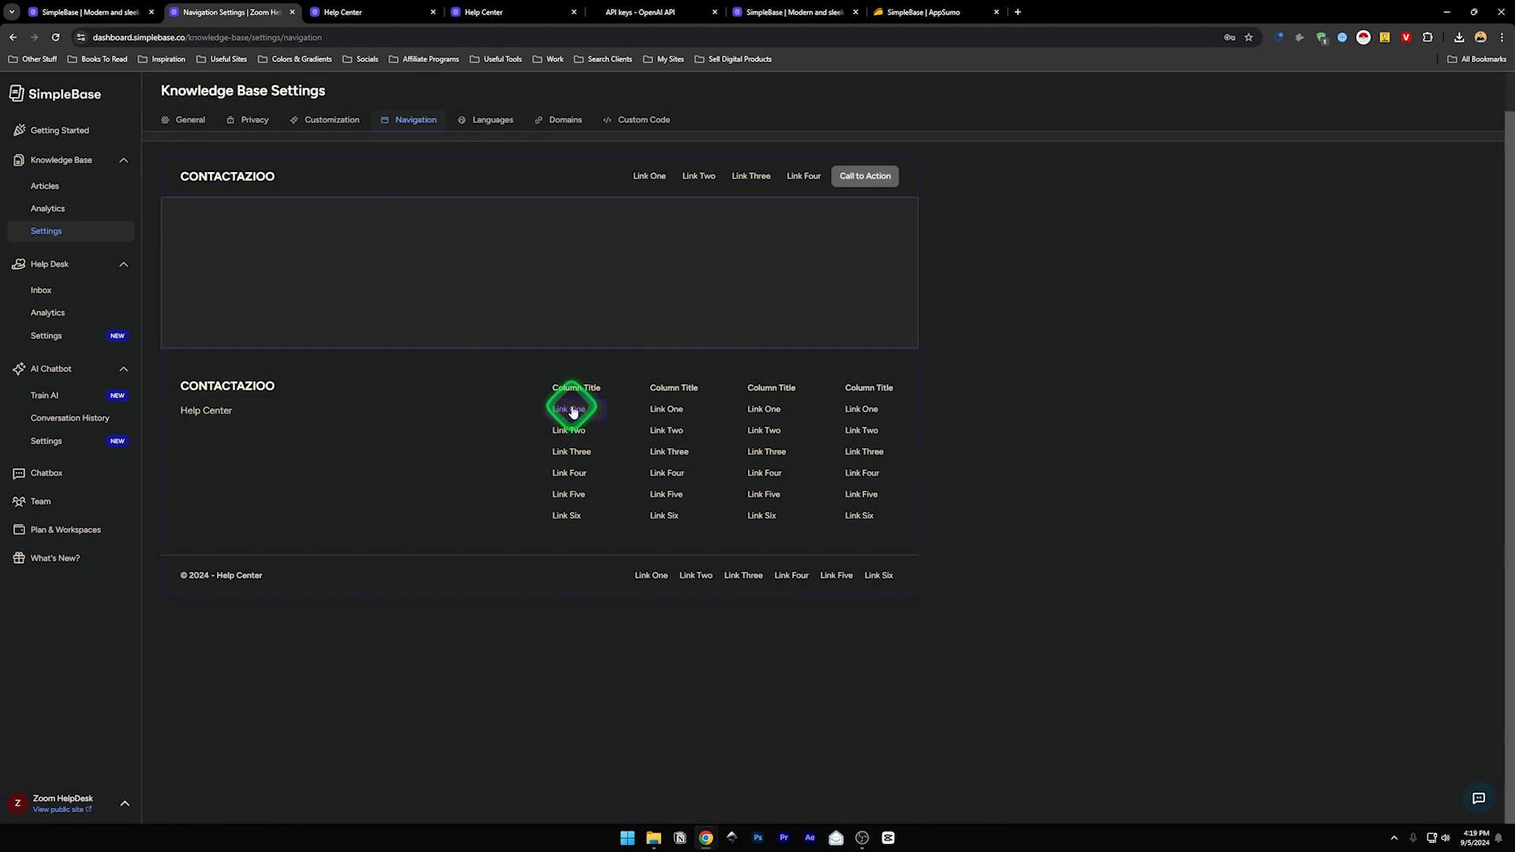
click(566, 408)
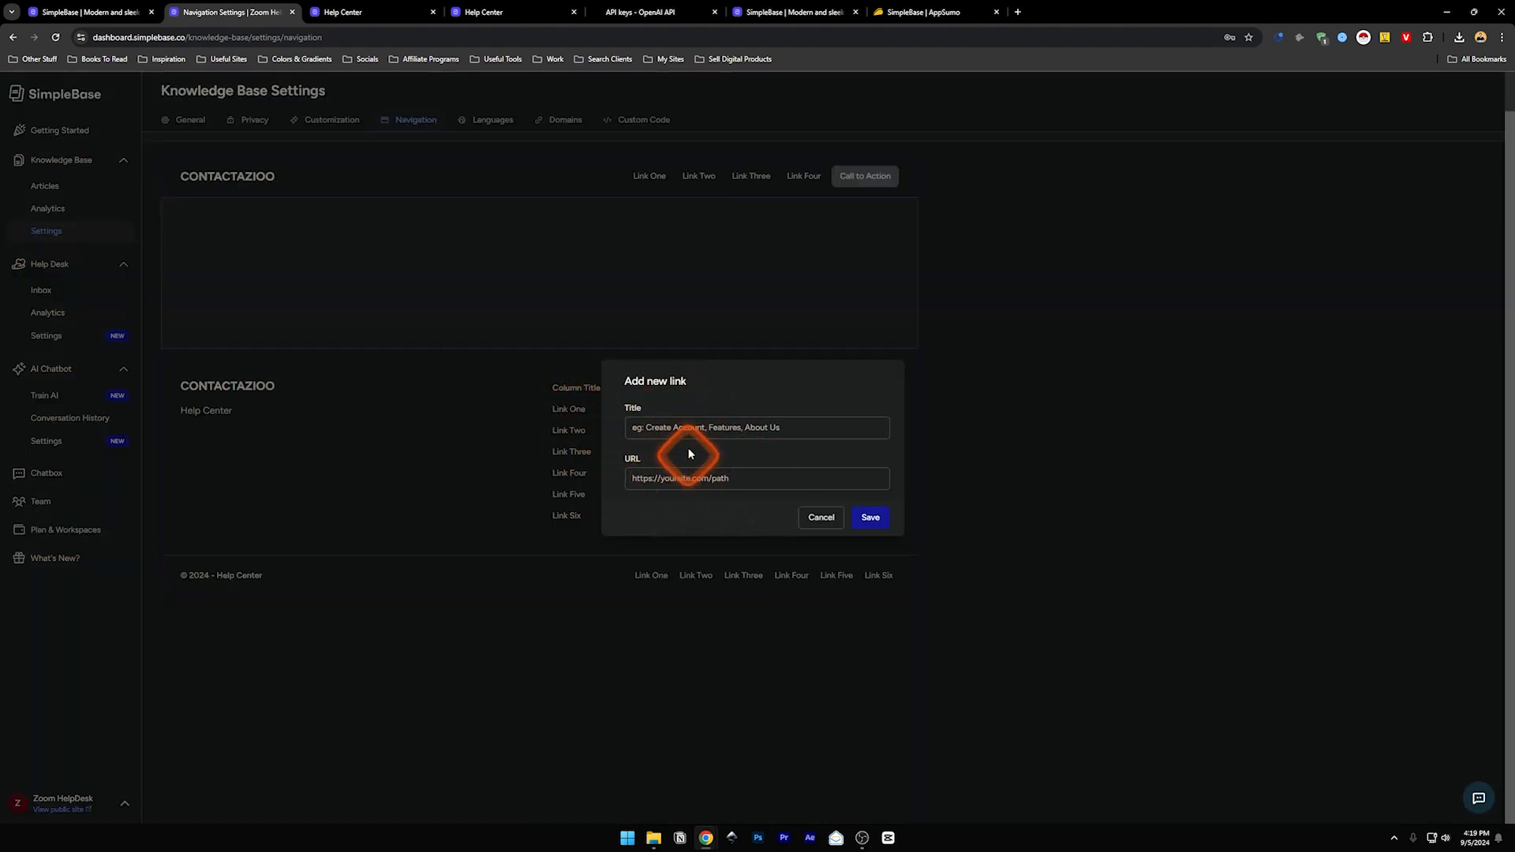
click(646, 426)
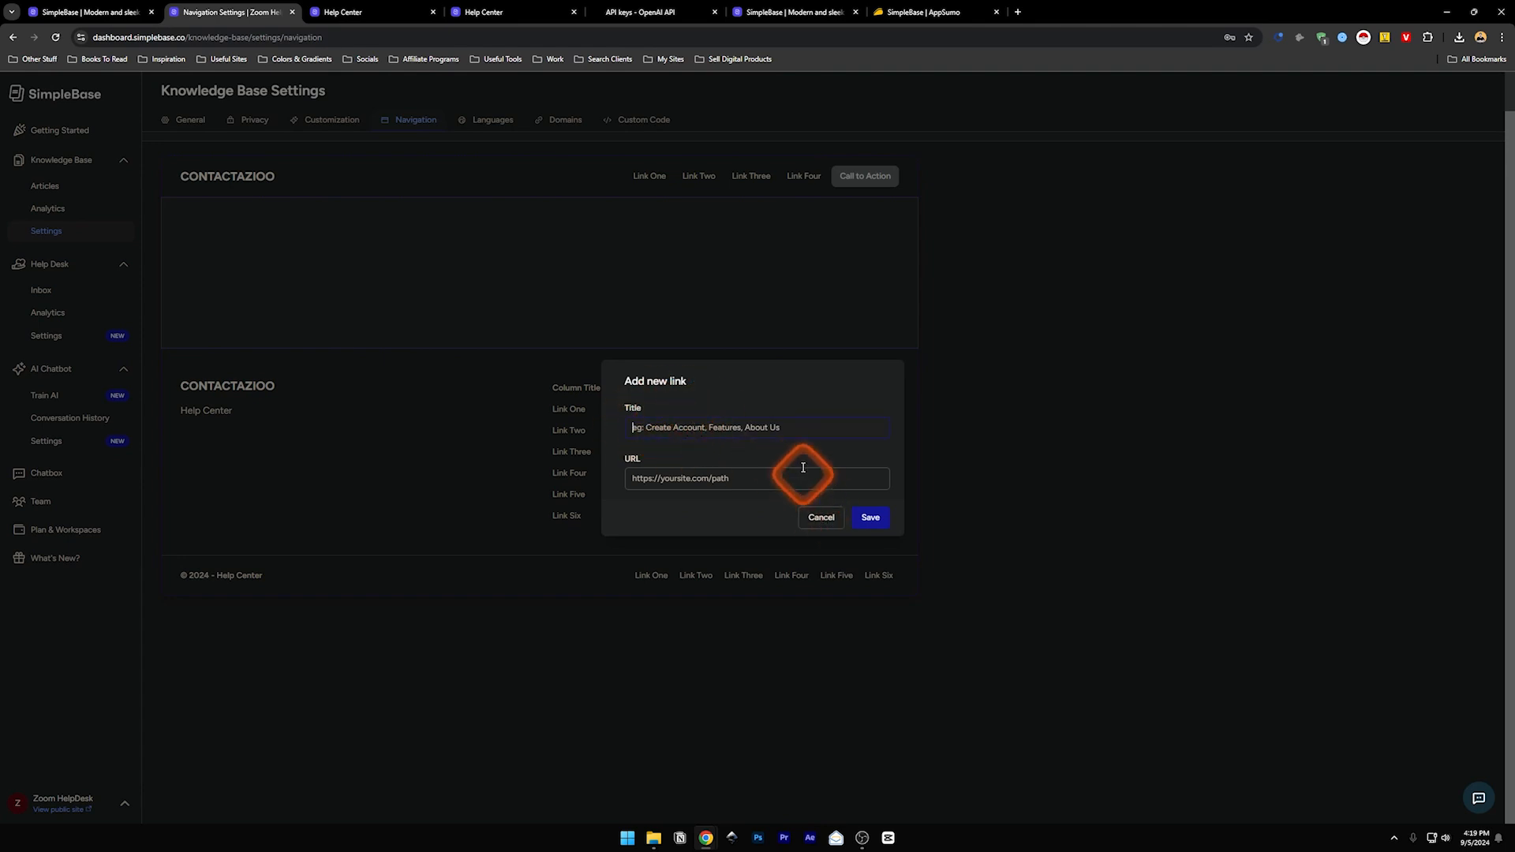
text(About Us)
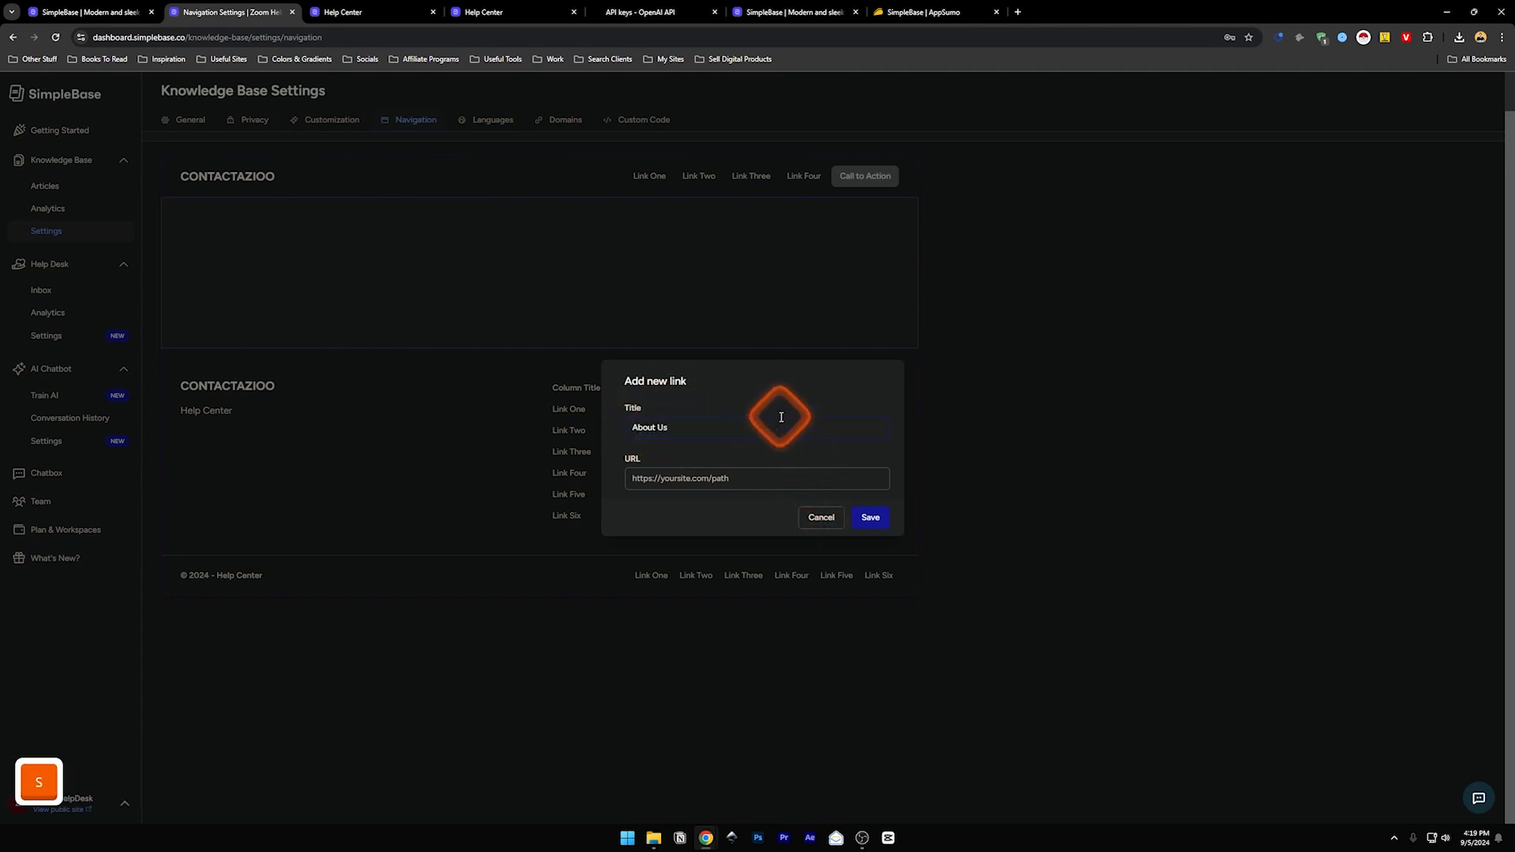
click(722, 468)
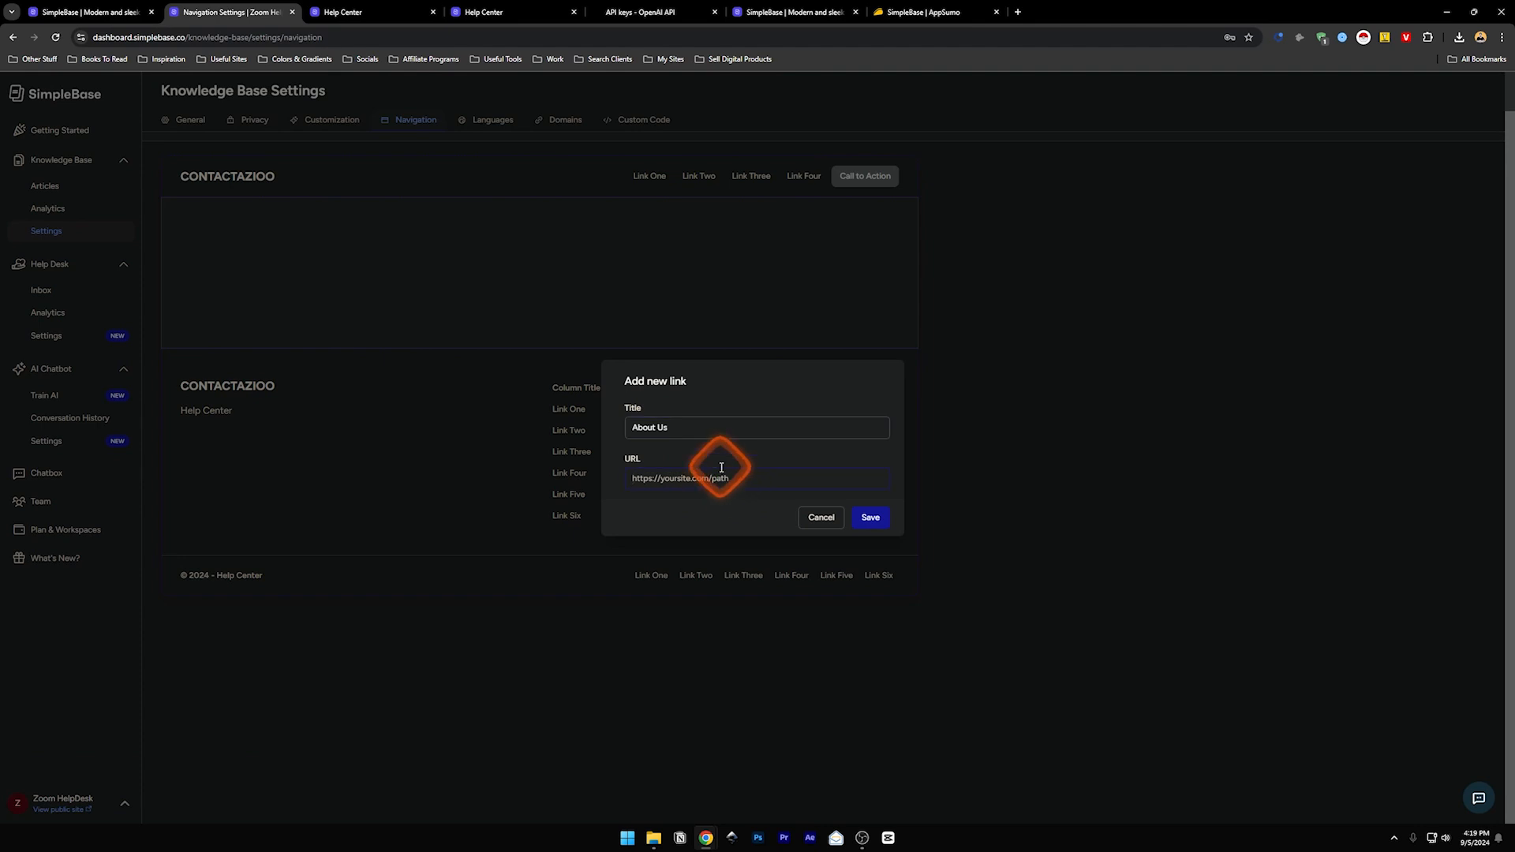
text(zoom.com/about)
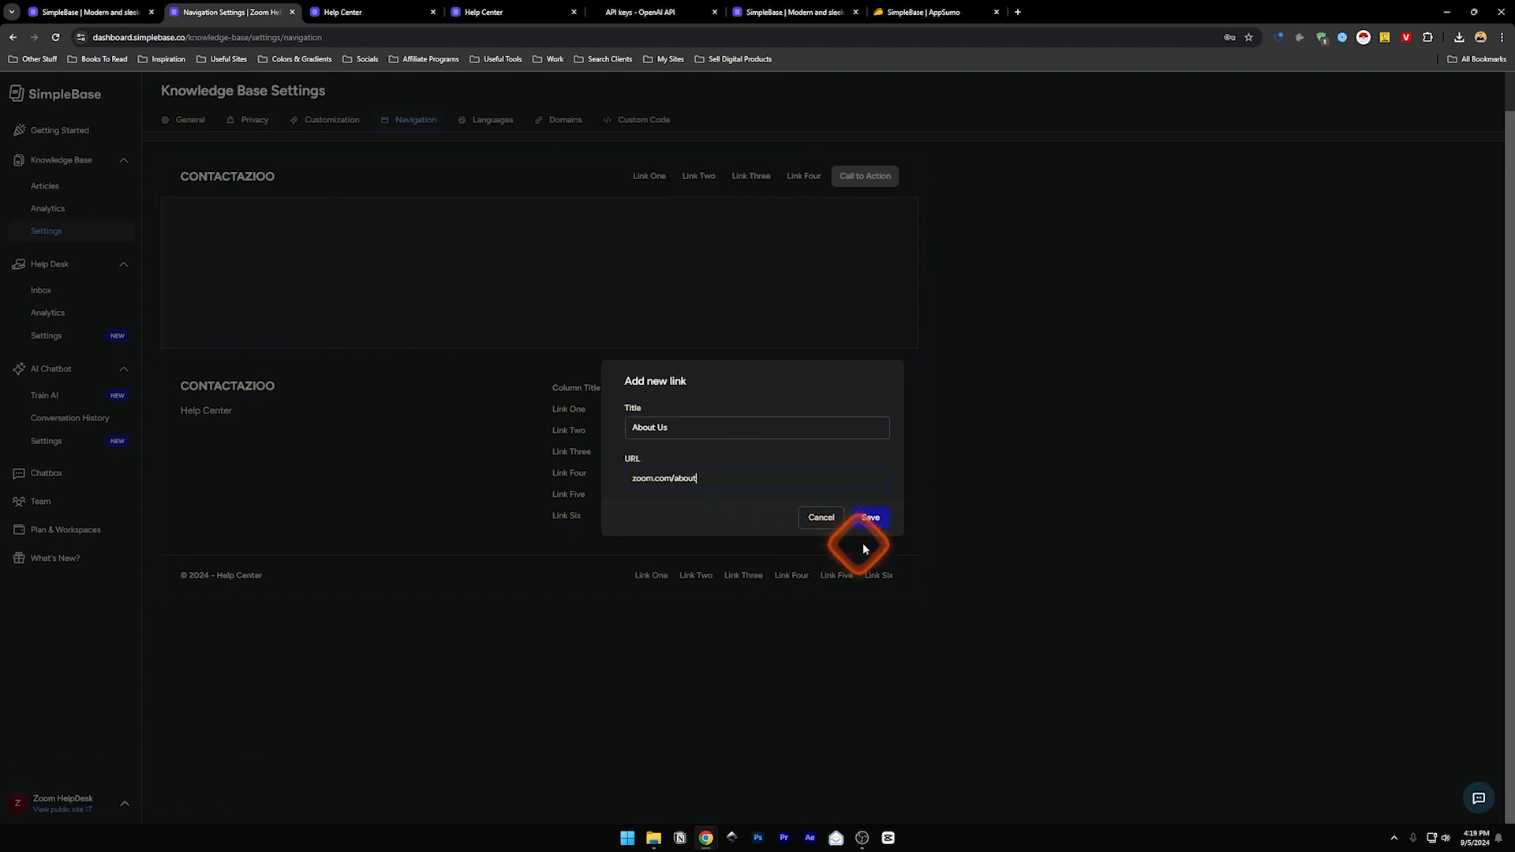
click(871, 519)
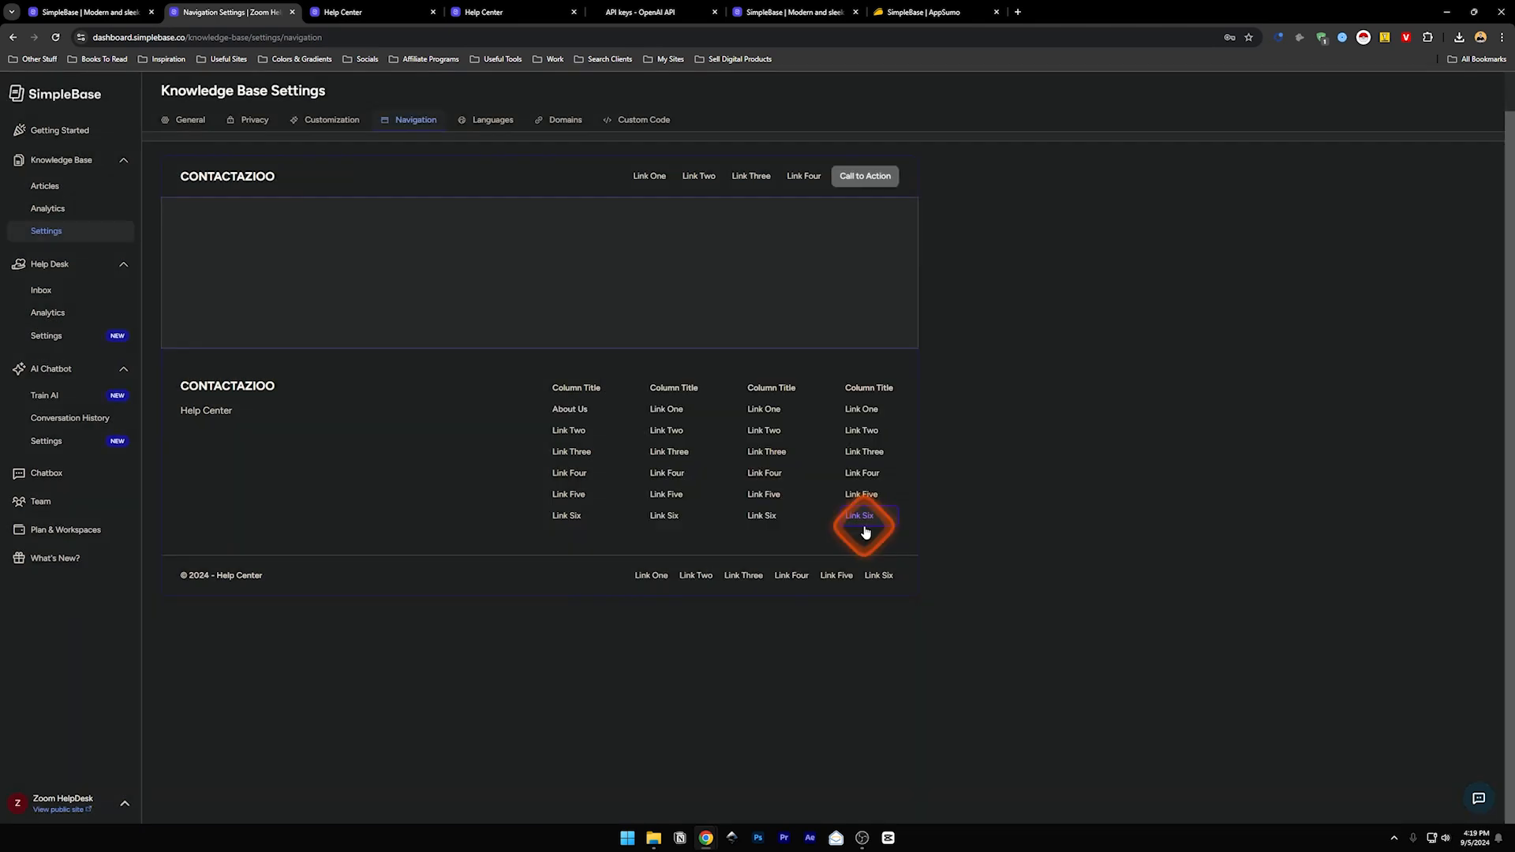
click(577, 411)
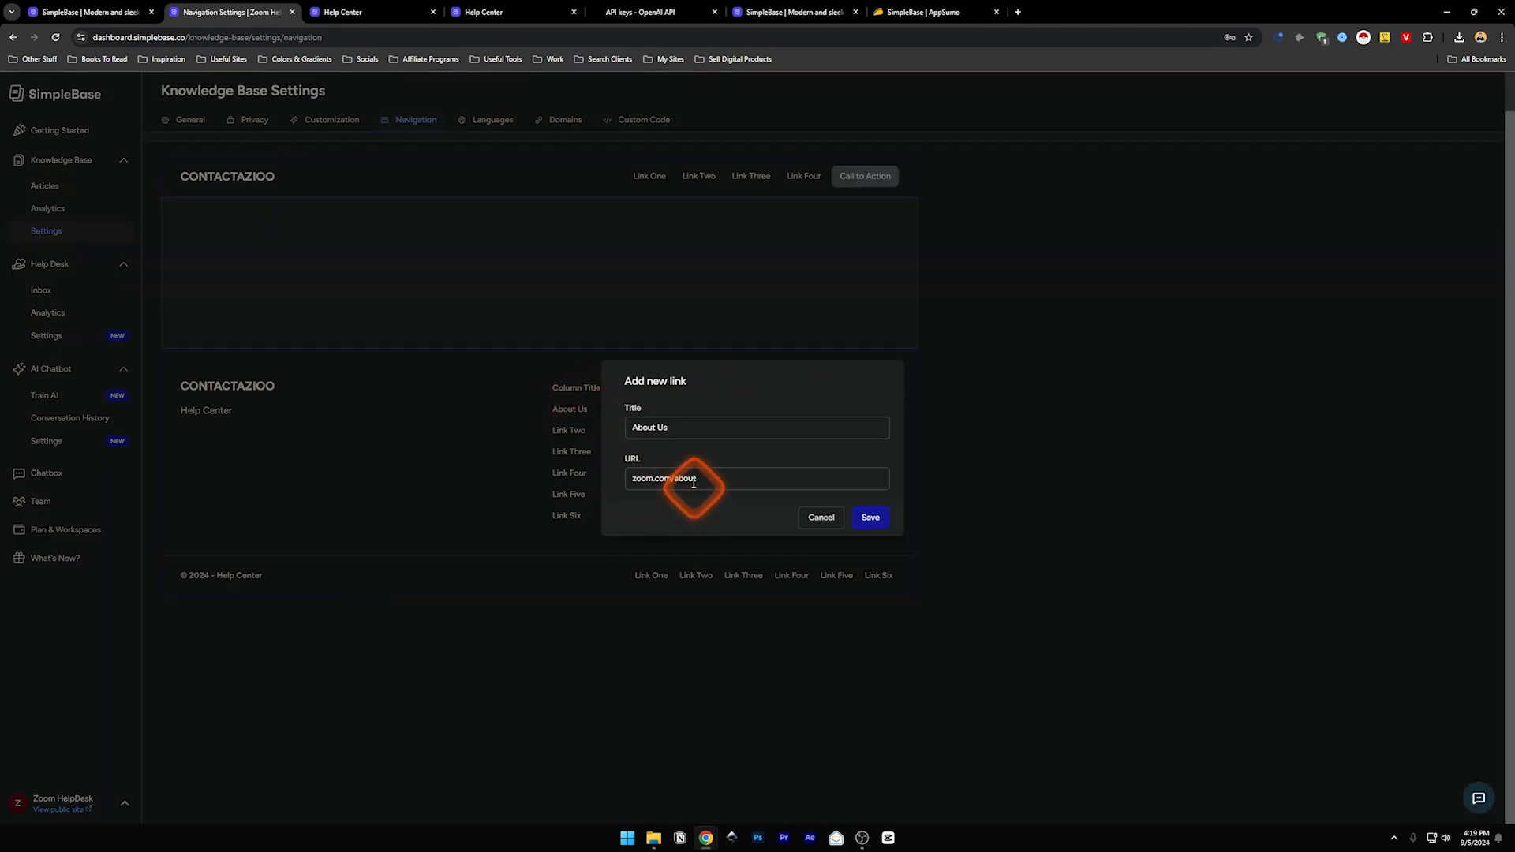
click(824, 517)
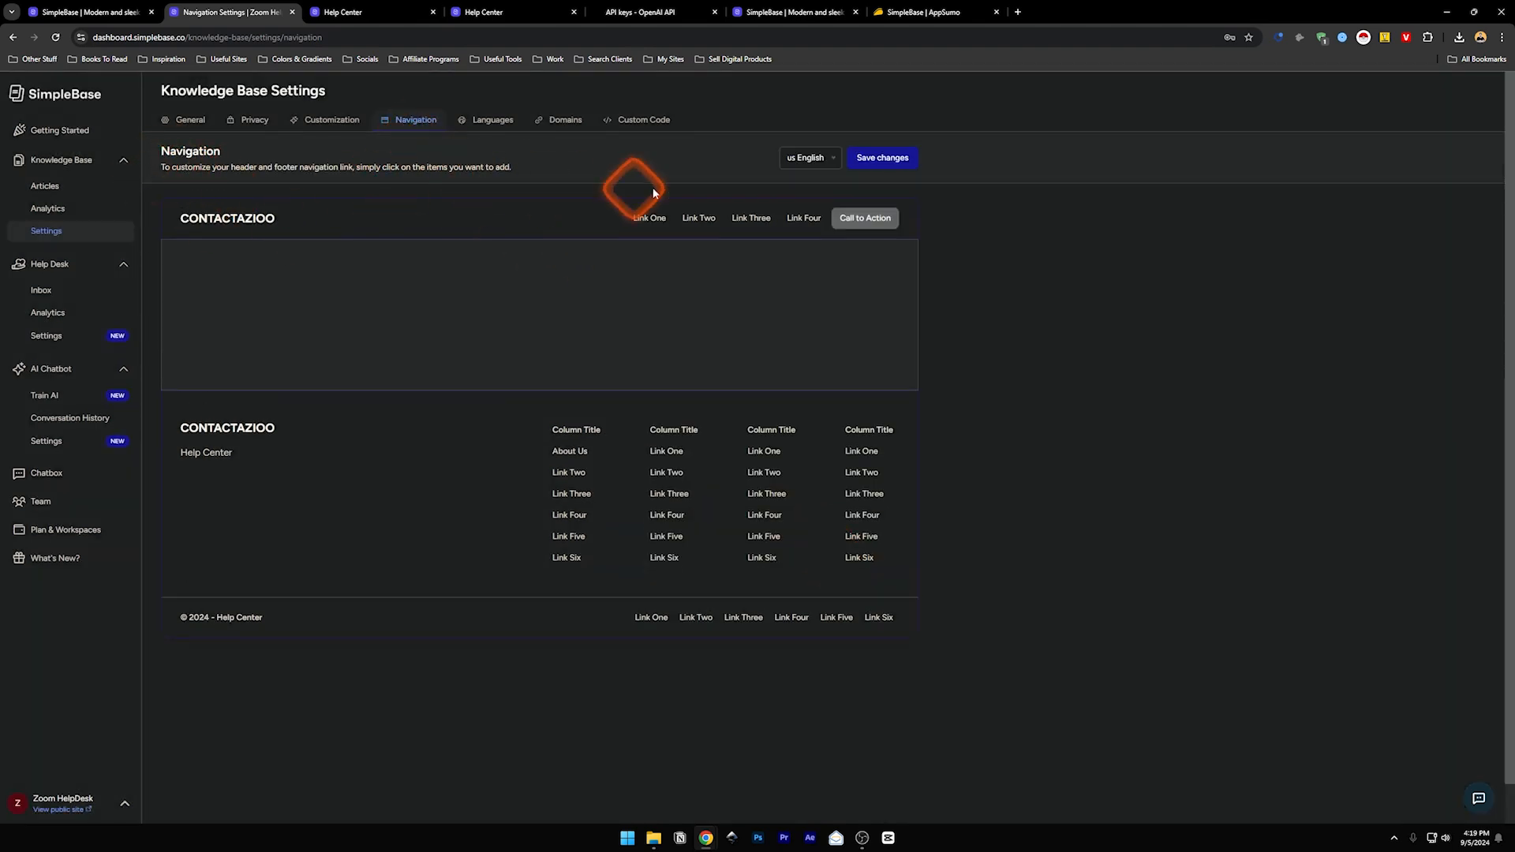
click(486, 124)
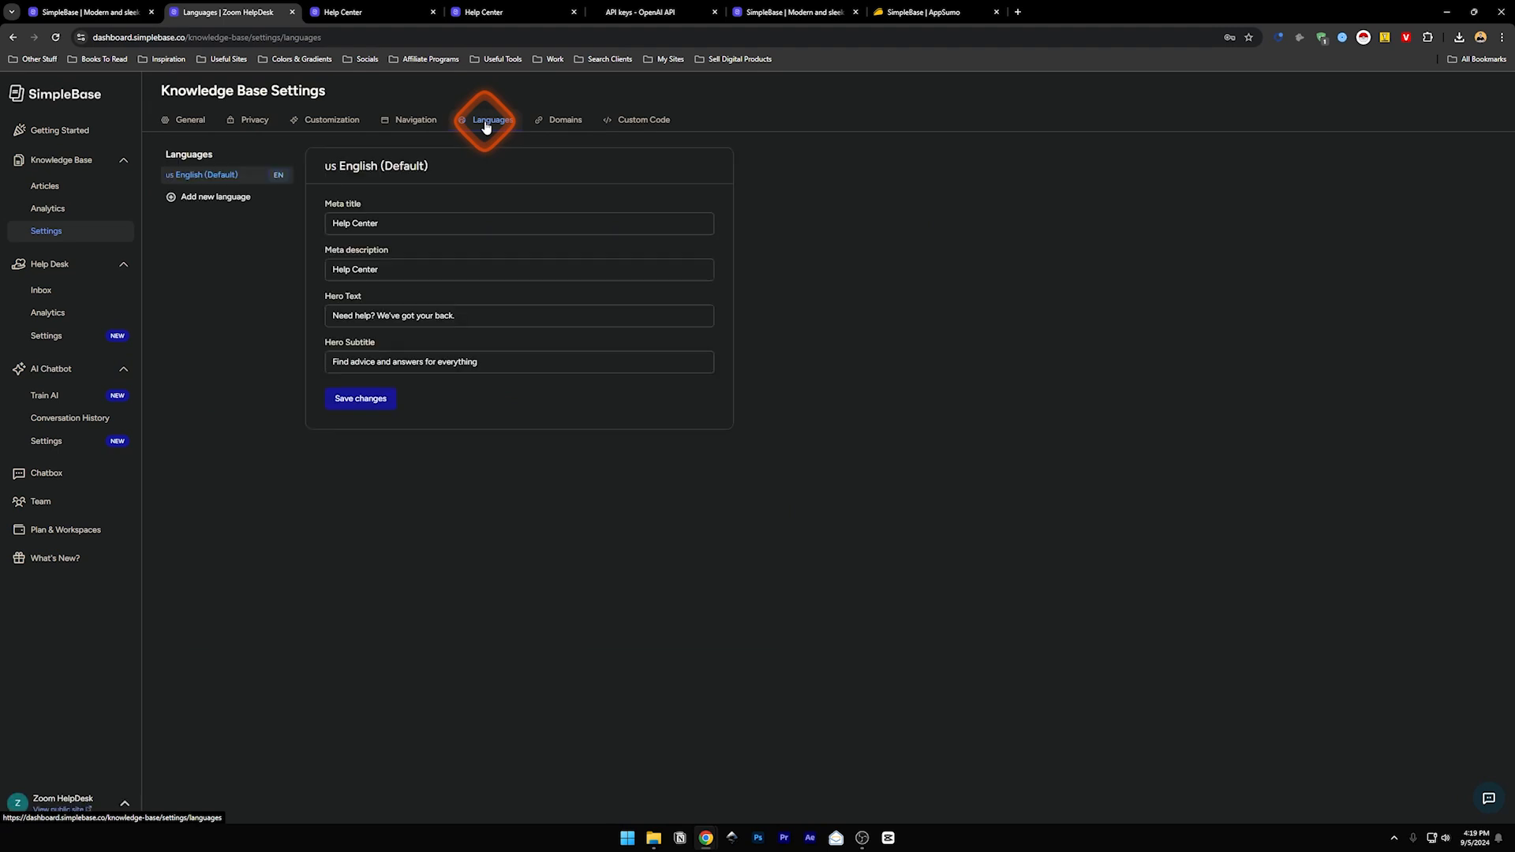
- Start a new knowledge base language set to Japanese and open a blank browser tab
click(207, 195)
click(667, 352)
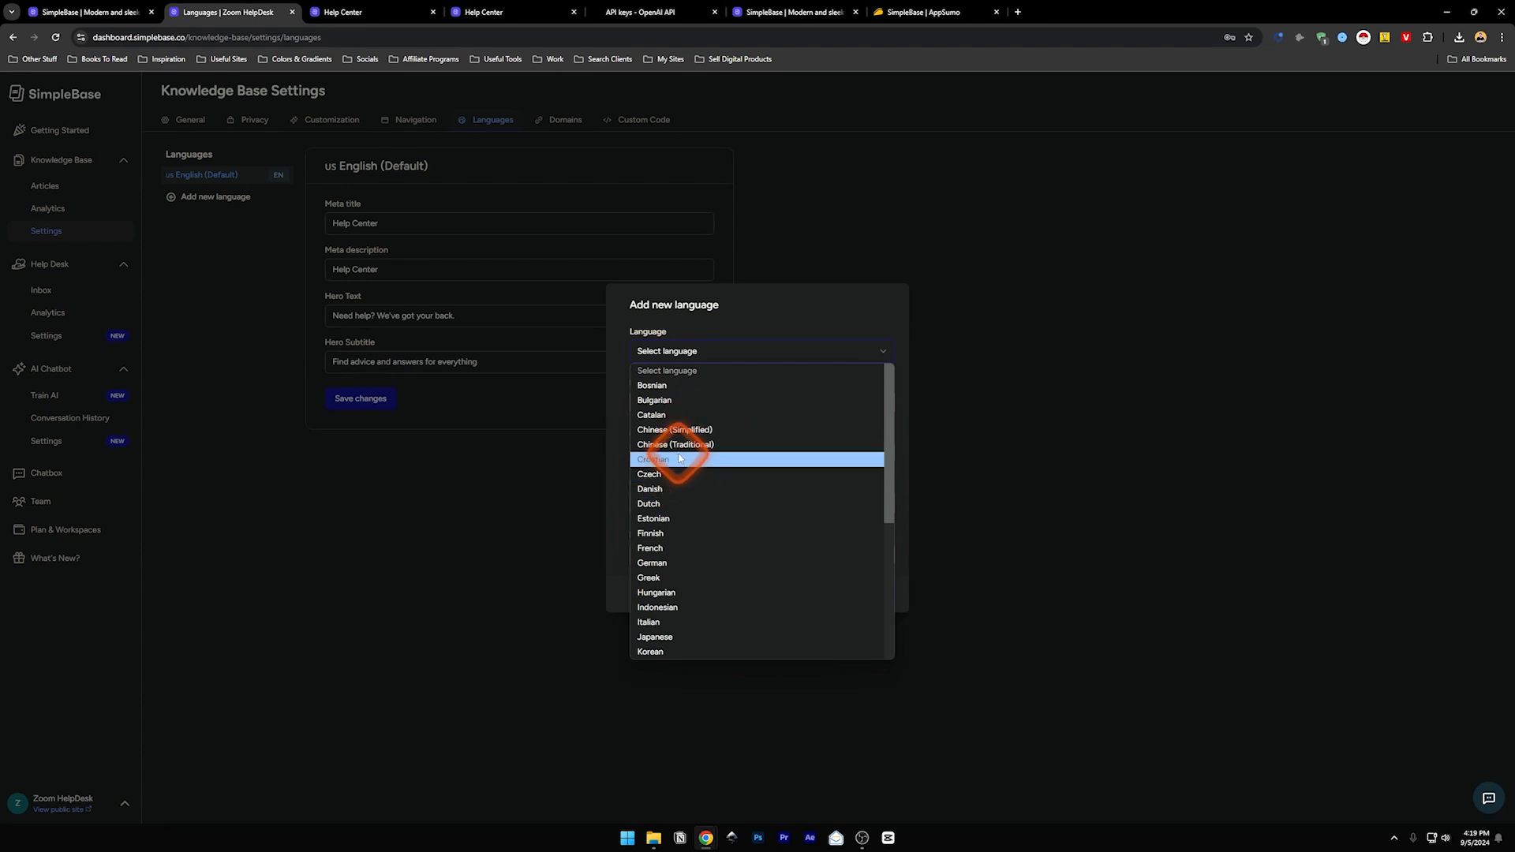
drag(890, 464, 890, 524)
click(691, 532)
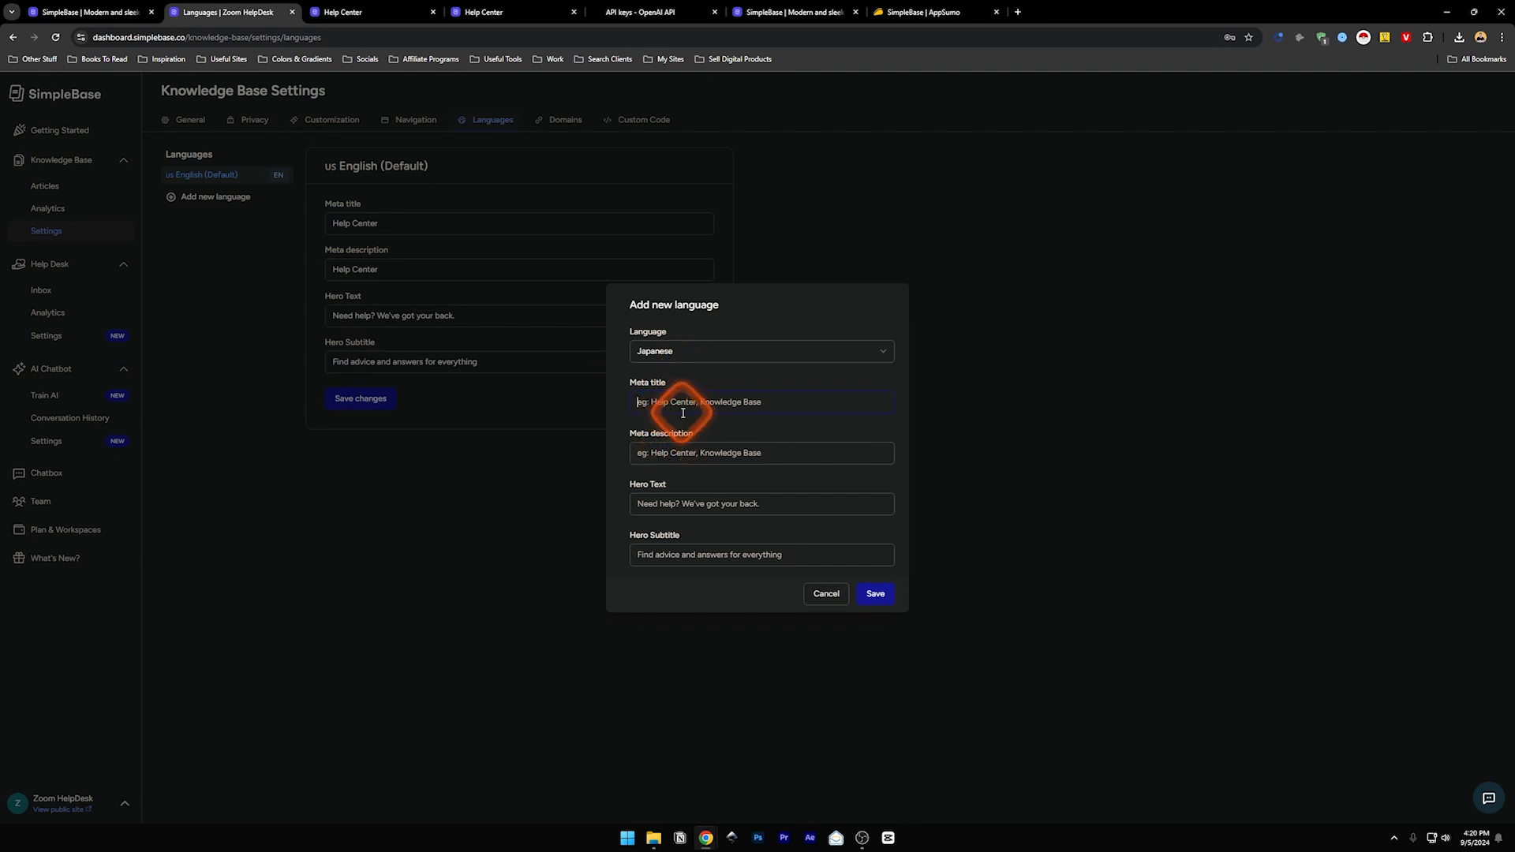
key(shift)
click(1018, 12)
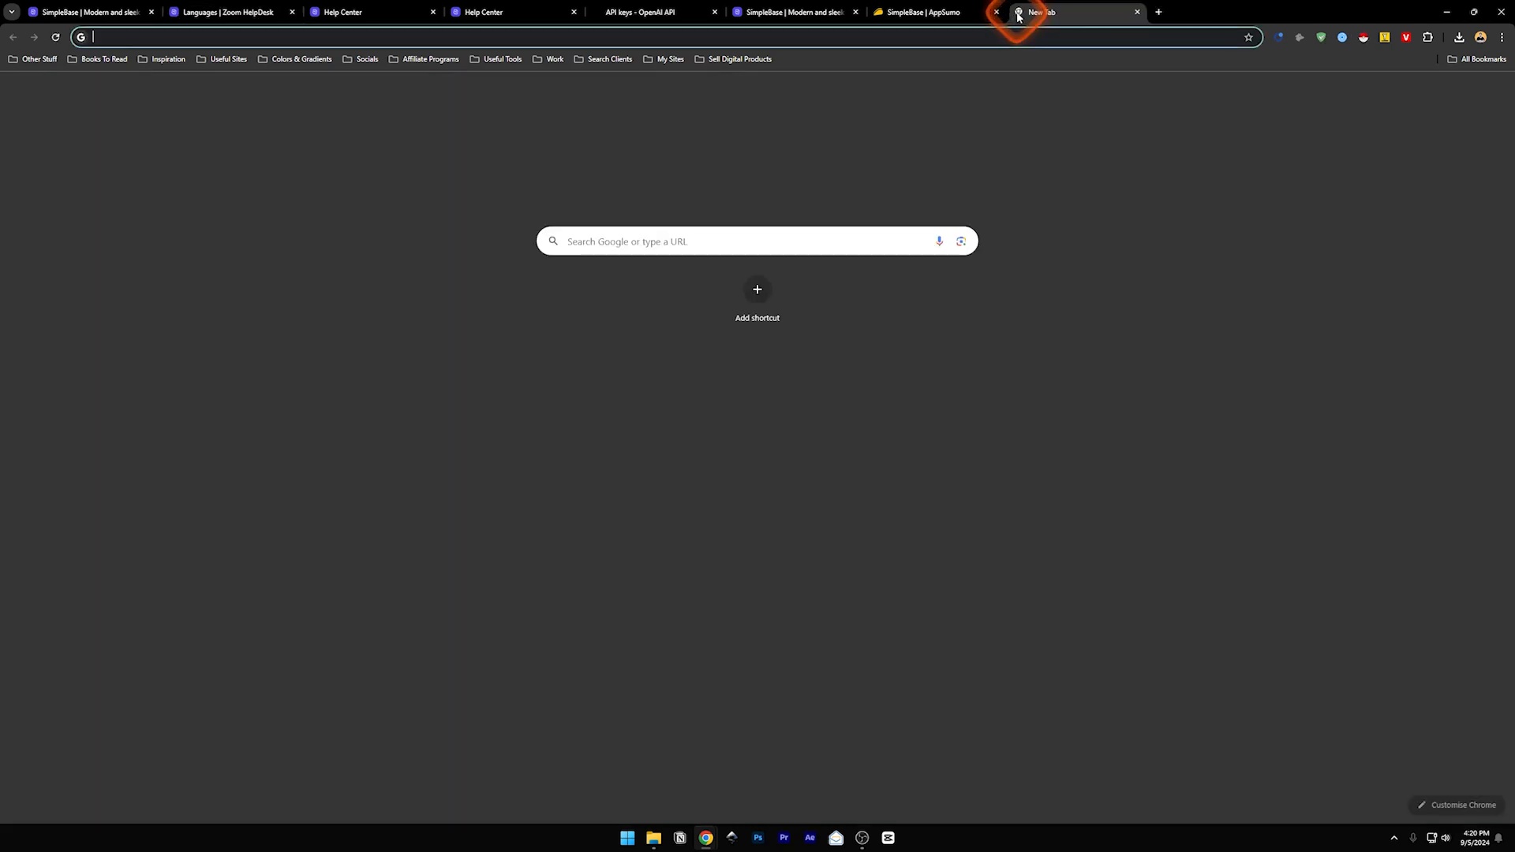
- Go to ChatGPT and send the message 'translate these to japanese'
text(chatgpt)
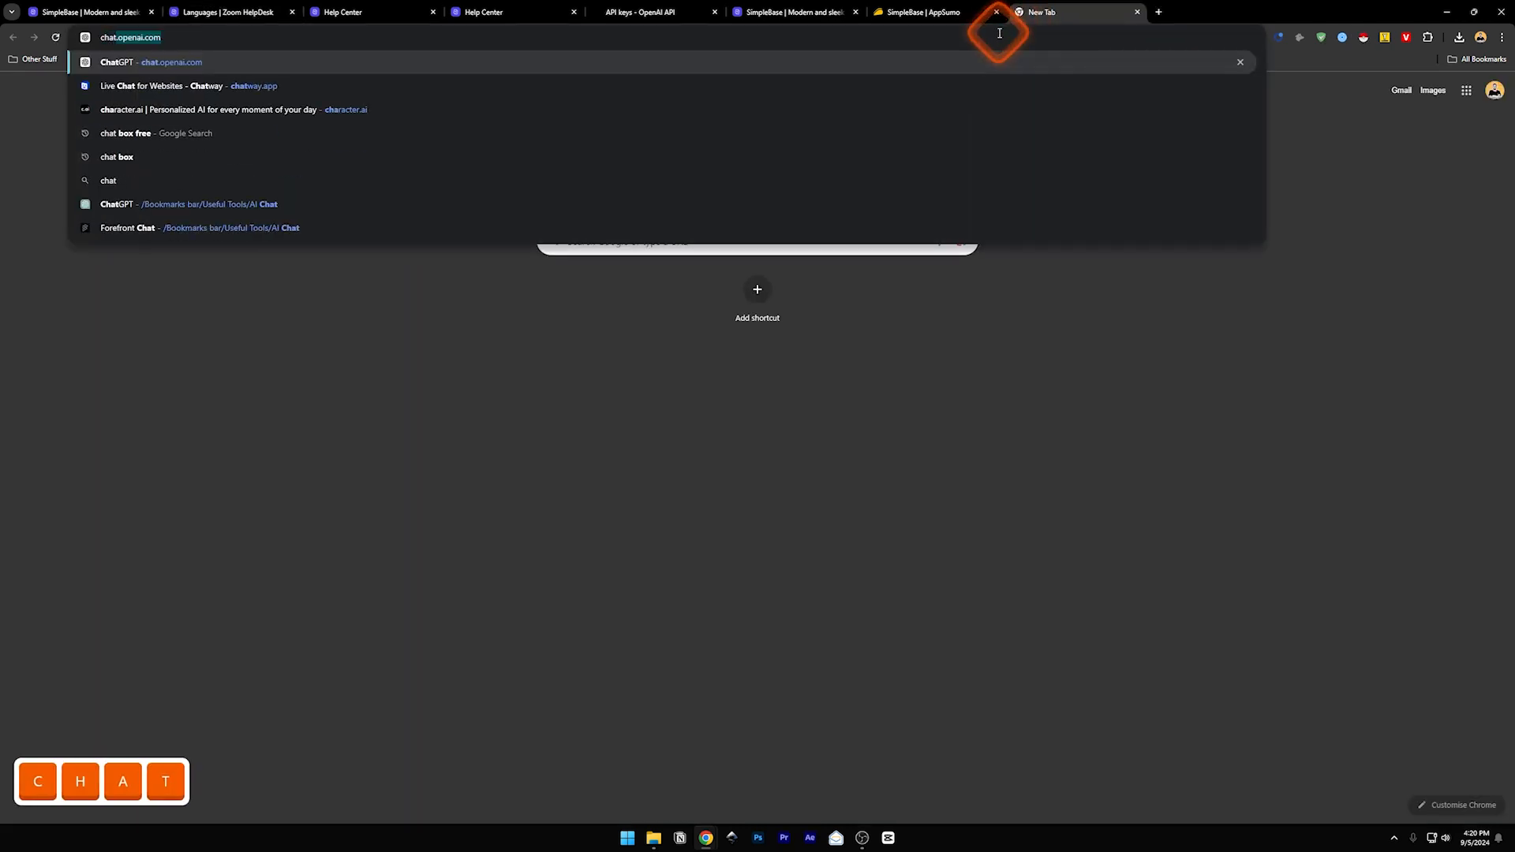
key(Return)
click(664, 787)
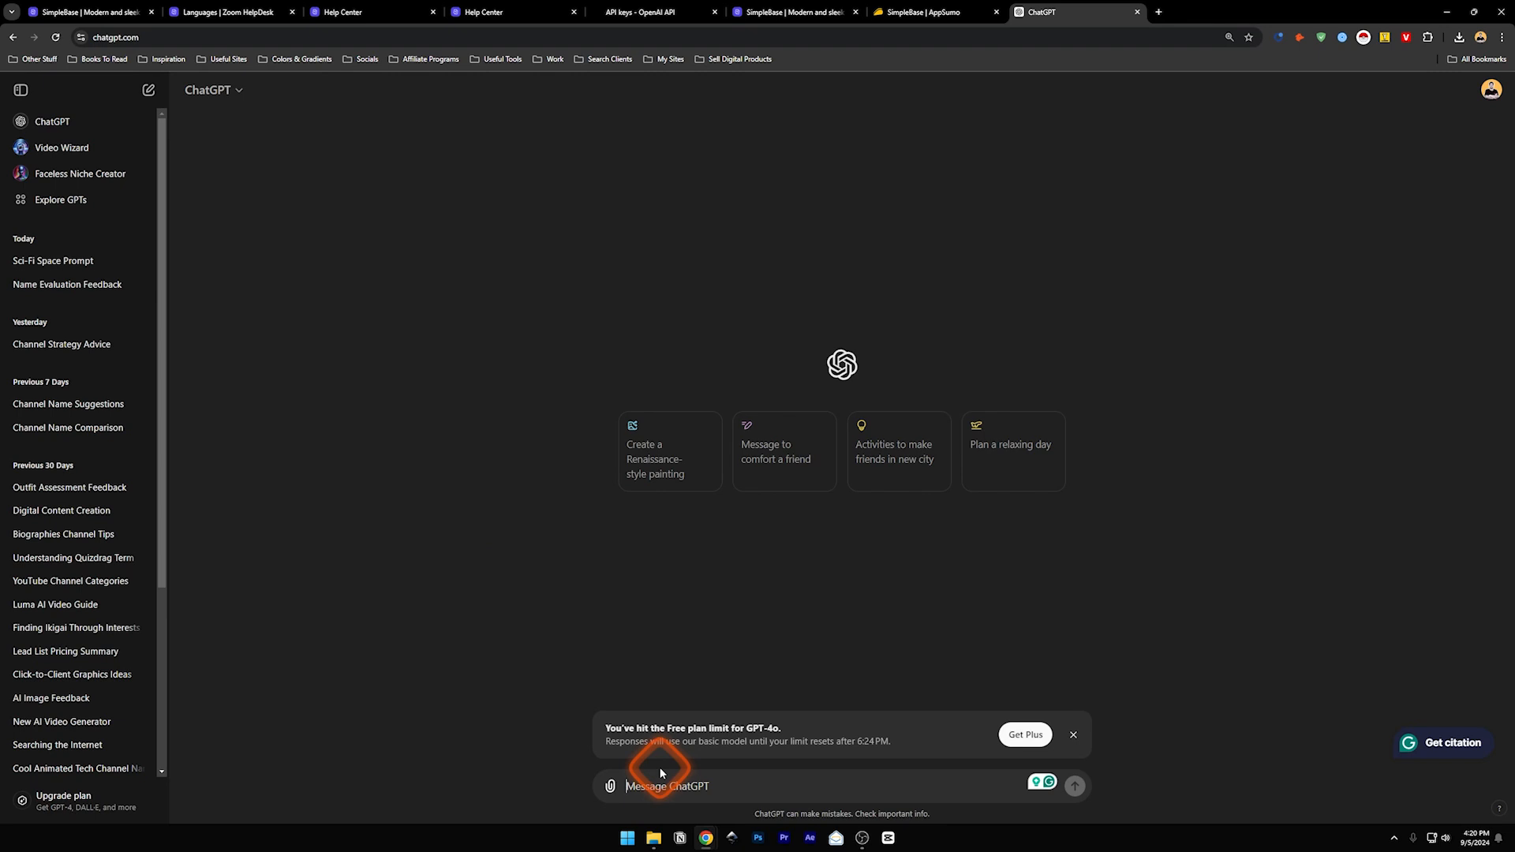
text(translate these to japans)
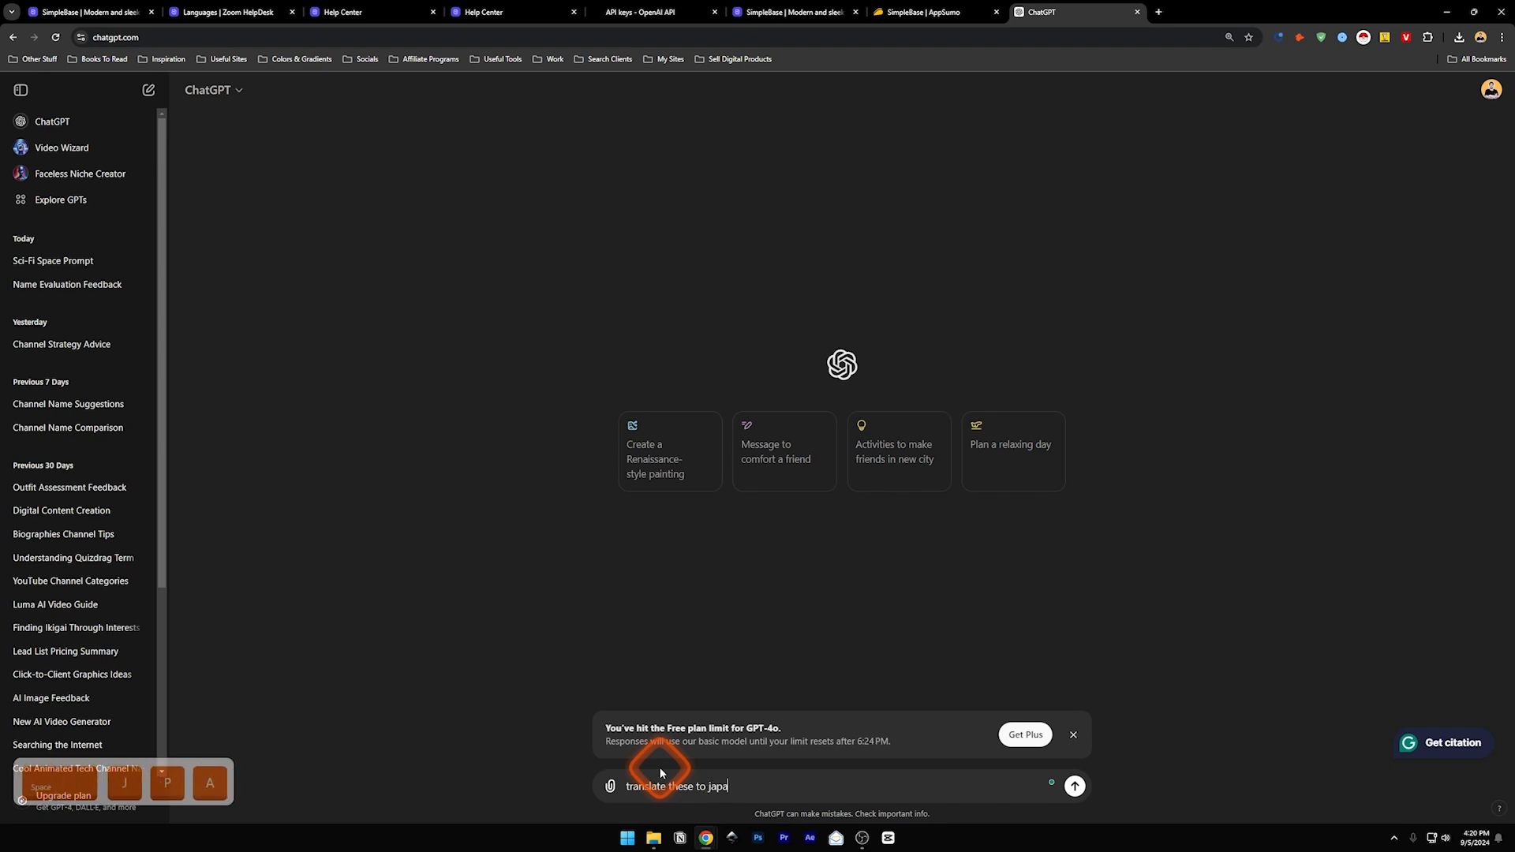
key(BackSpace)
text(ese)
key(Return)
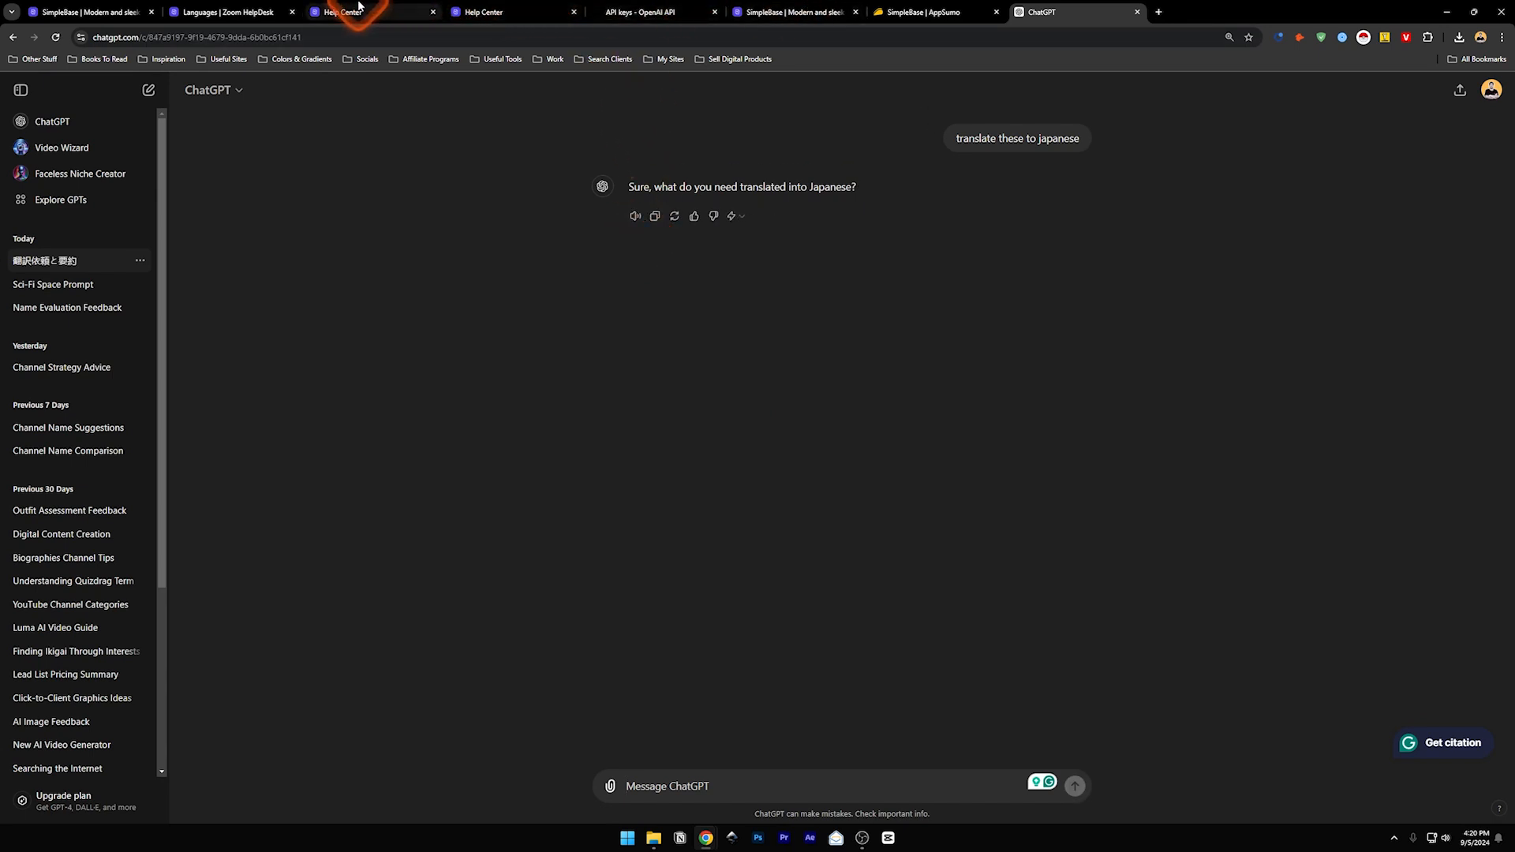
- Close both Help Center tabs and return to the SimpleBase Japanese language form
click(410, 10)
click(465, 10)
click(269, 14)
click(434, 13)
click(434, 13)
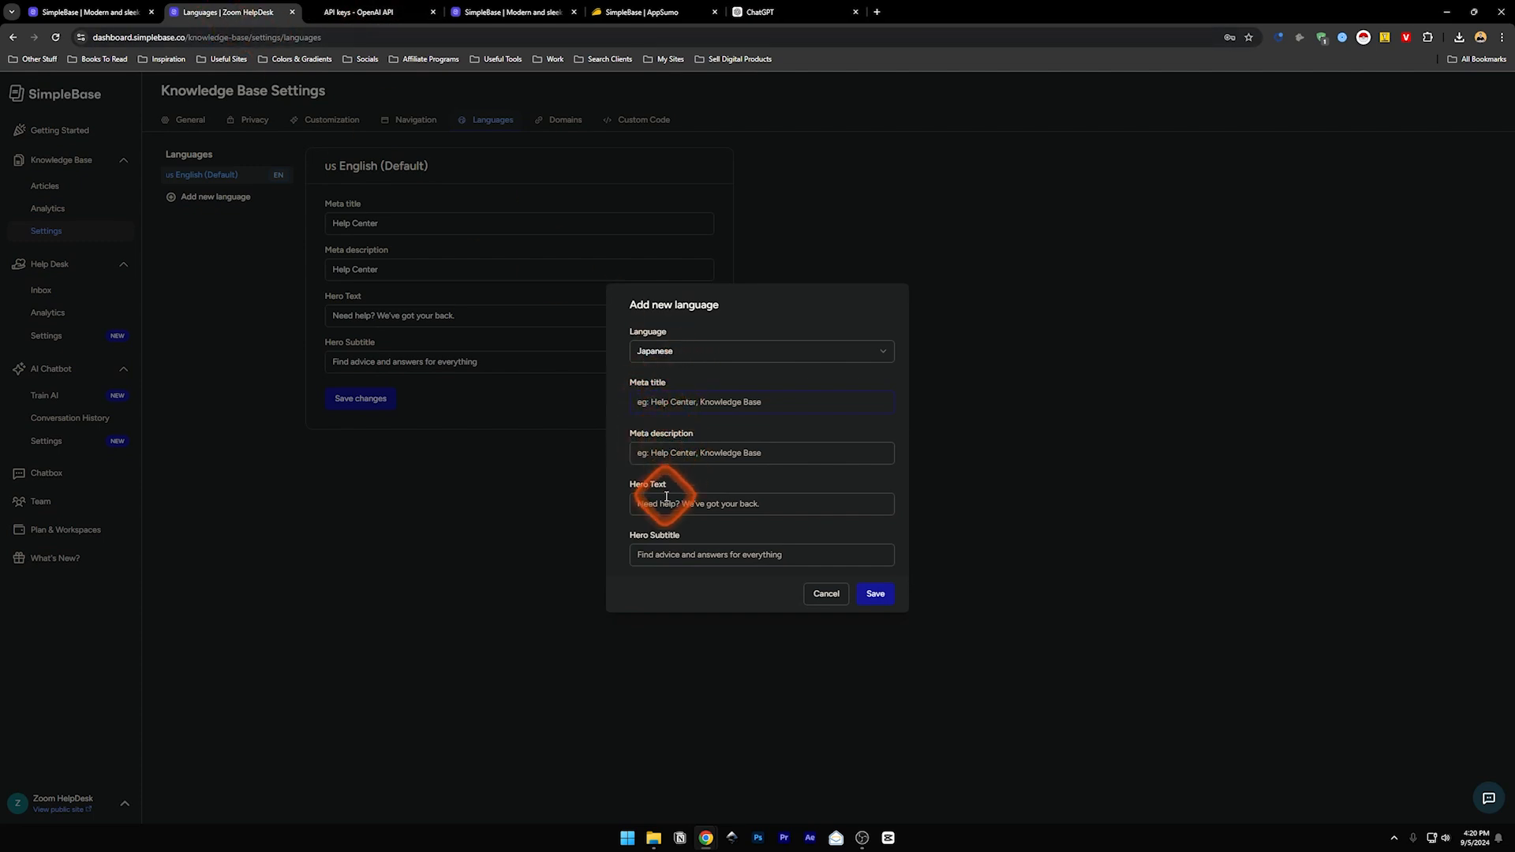
- Enter Meta title 'Help Center' and Meta description 'Help Center Description'
click(671, 408)
click(654, 396)
text(Help Center)
click(702, 454)
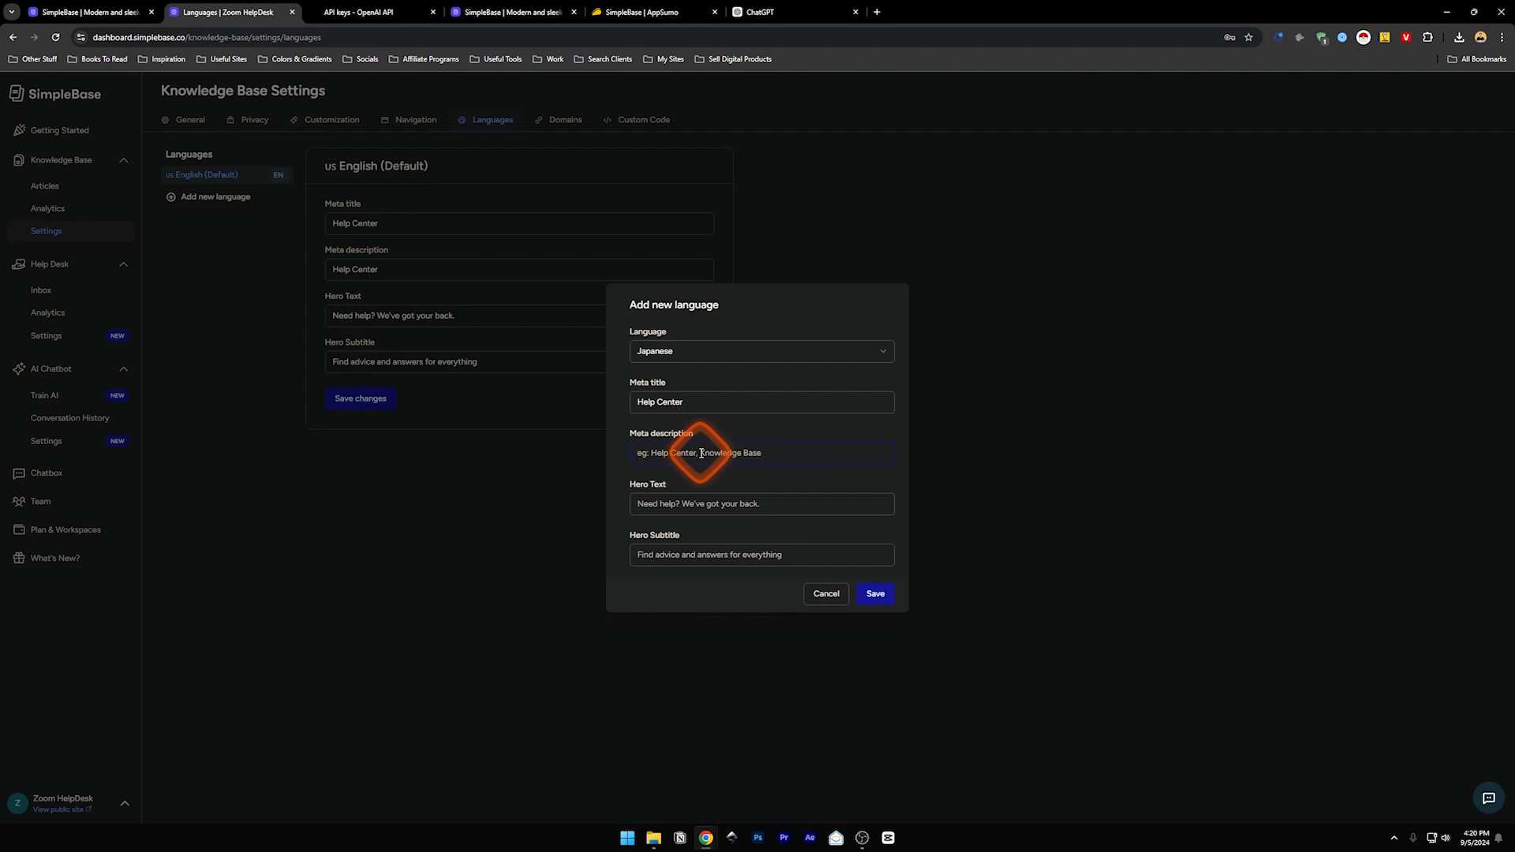
text(Help Center Descriptionj)
- Set Hero Text to 'Need Help?' and Hero Subtitle to 'Find Advise', then copy the subtitle
click(715, 506)
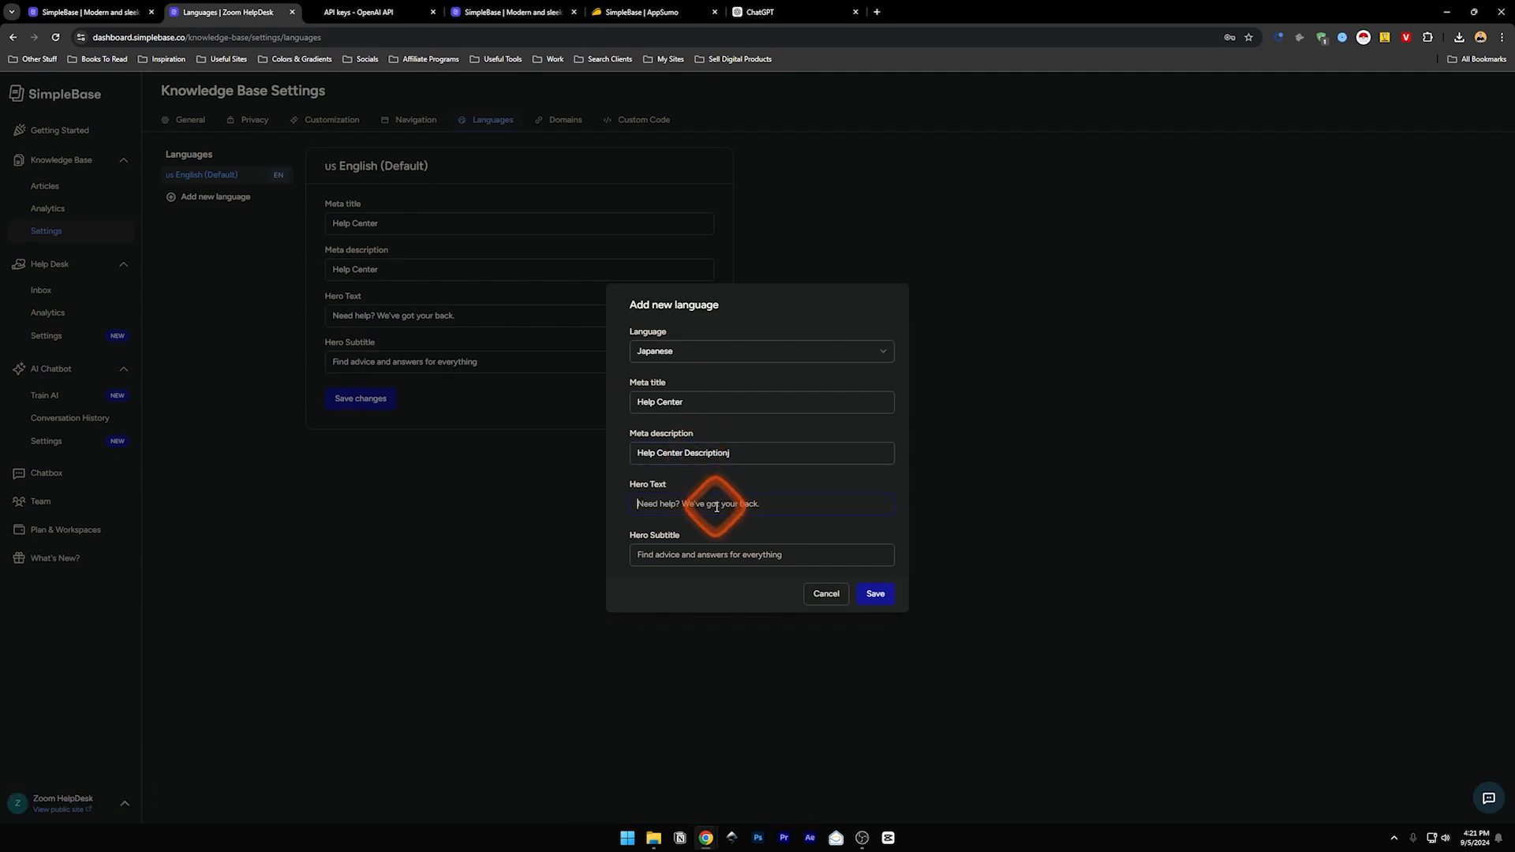
text(Need Help/)
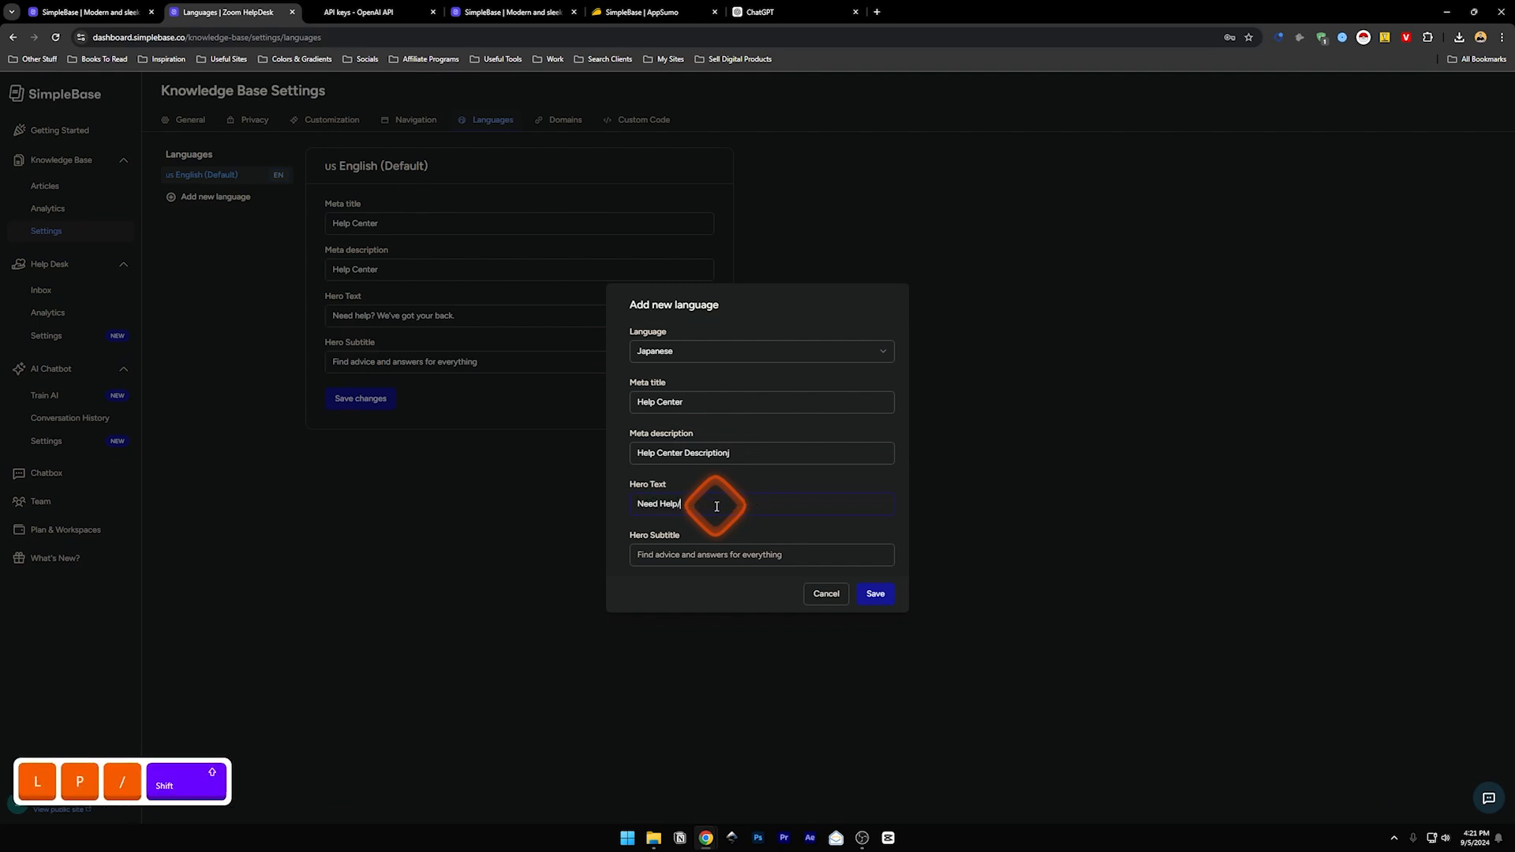
key(BackSpace)
text(?)
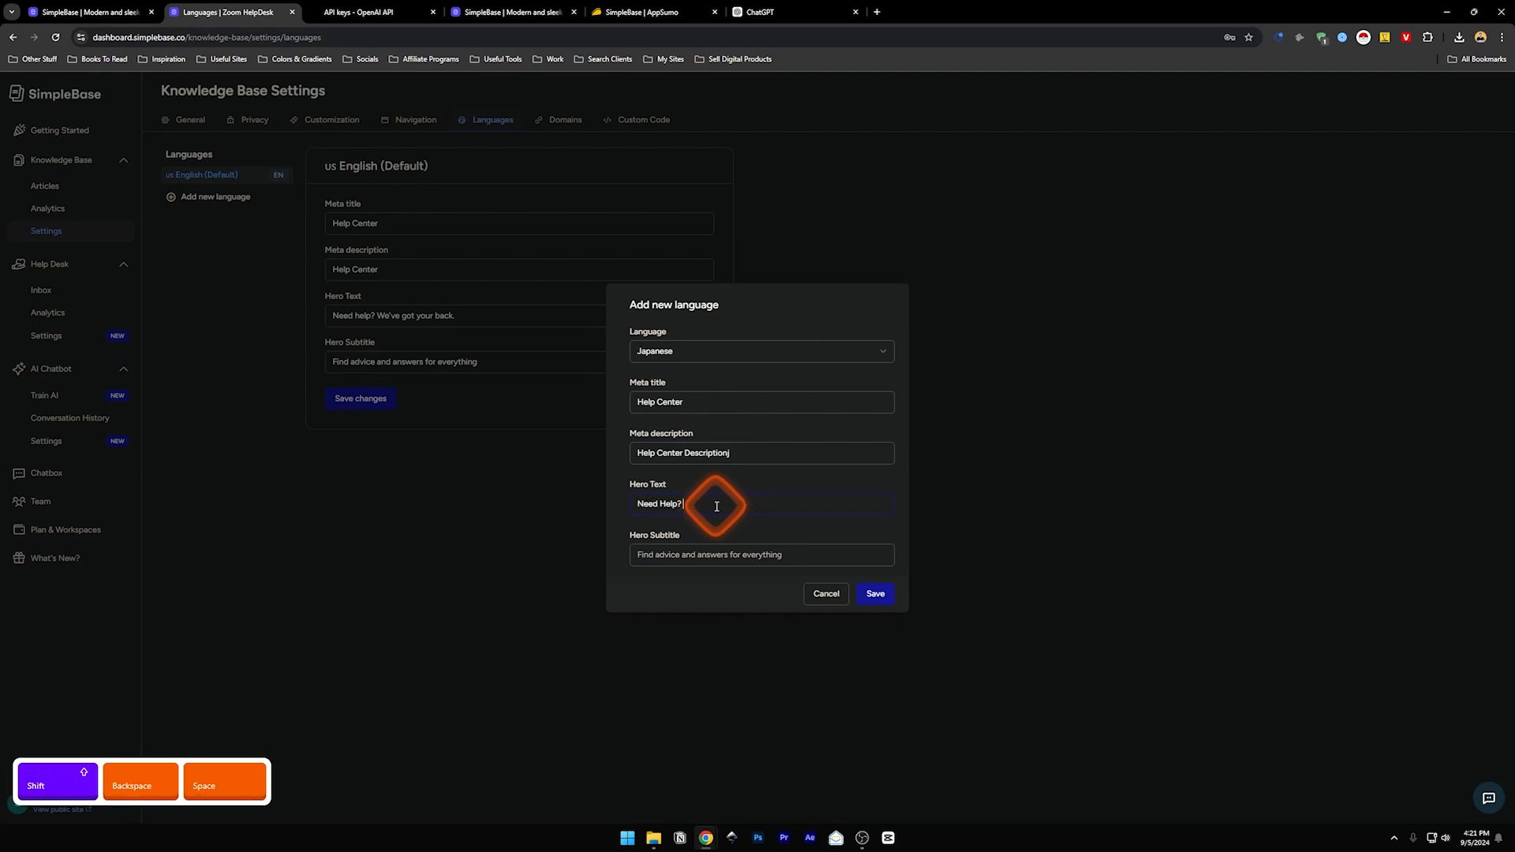
click(701, 555)
text(Find Ad)
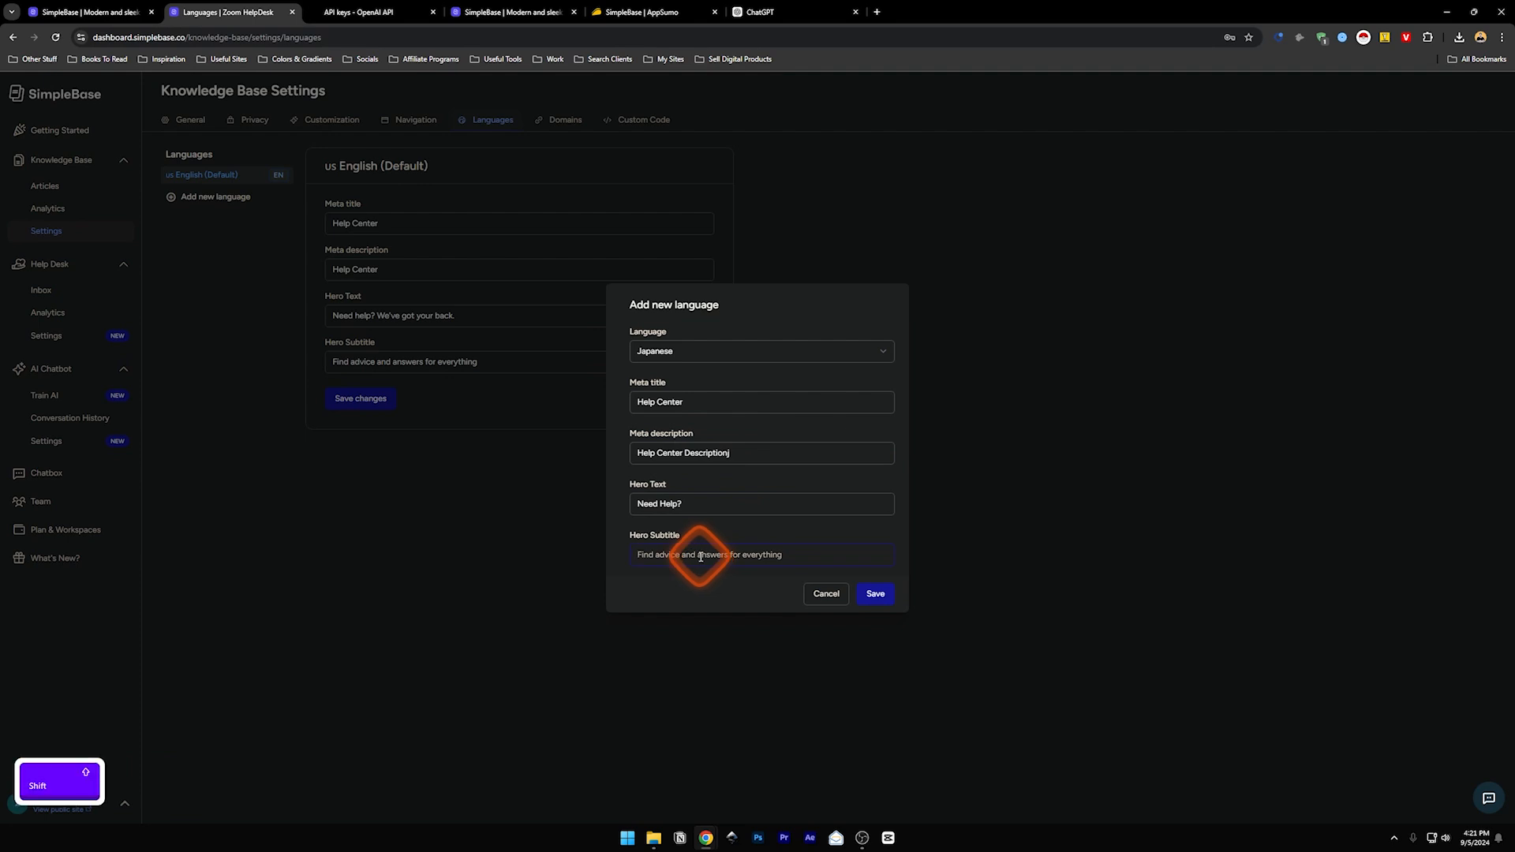
text(vise)
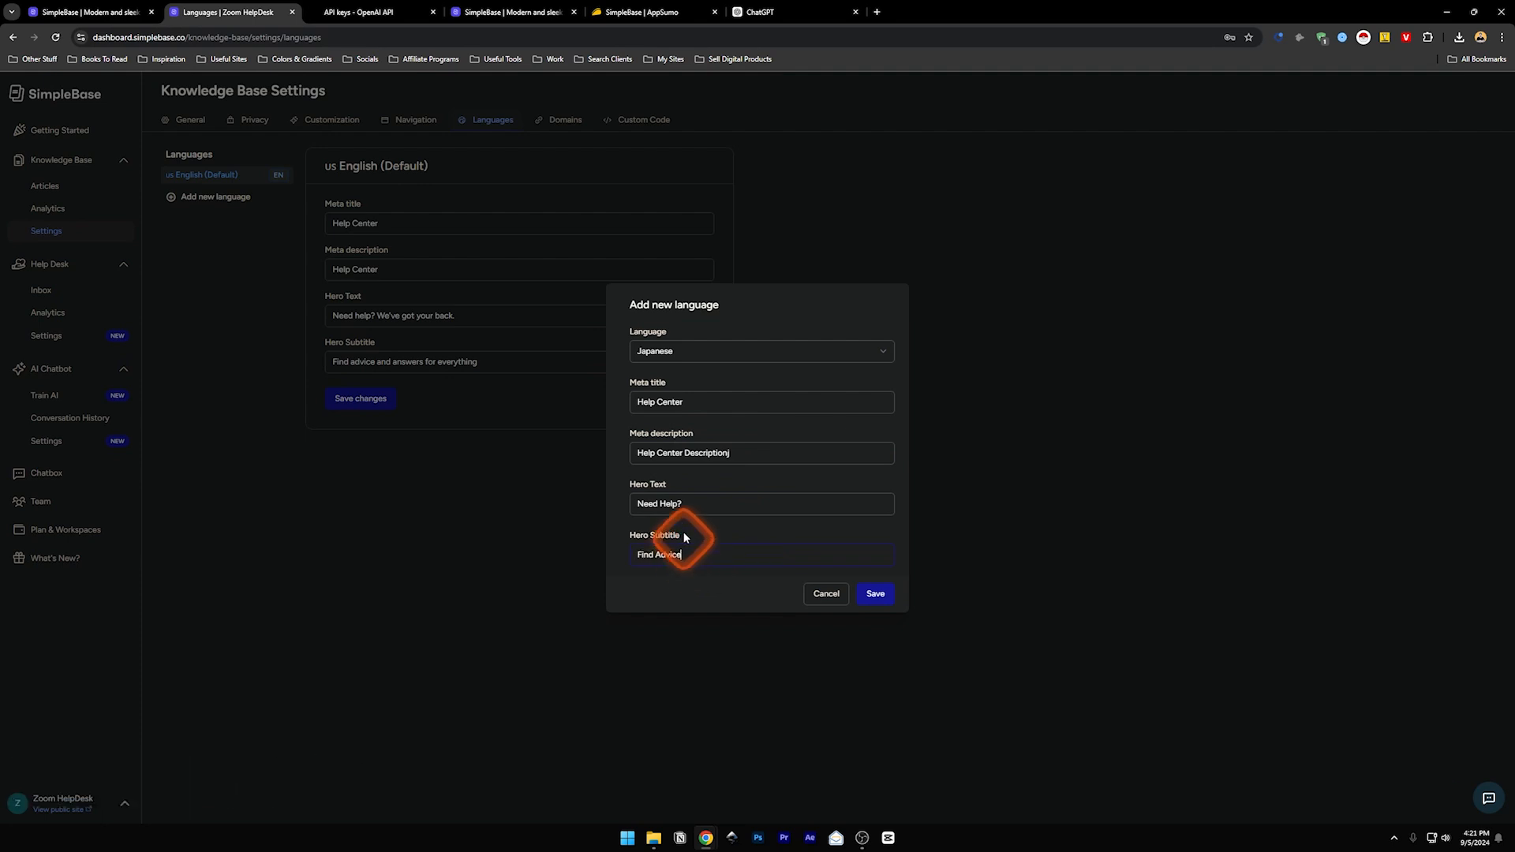
key(ctrl+c)
drag(682, 551, 633, 552)
click(719, 558)
key(ctrl+c)
- Translate 'Find Advice' in ChatGPT and paste アドバイスを見つける into the Hero Subtitle
click(756, 13)
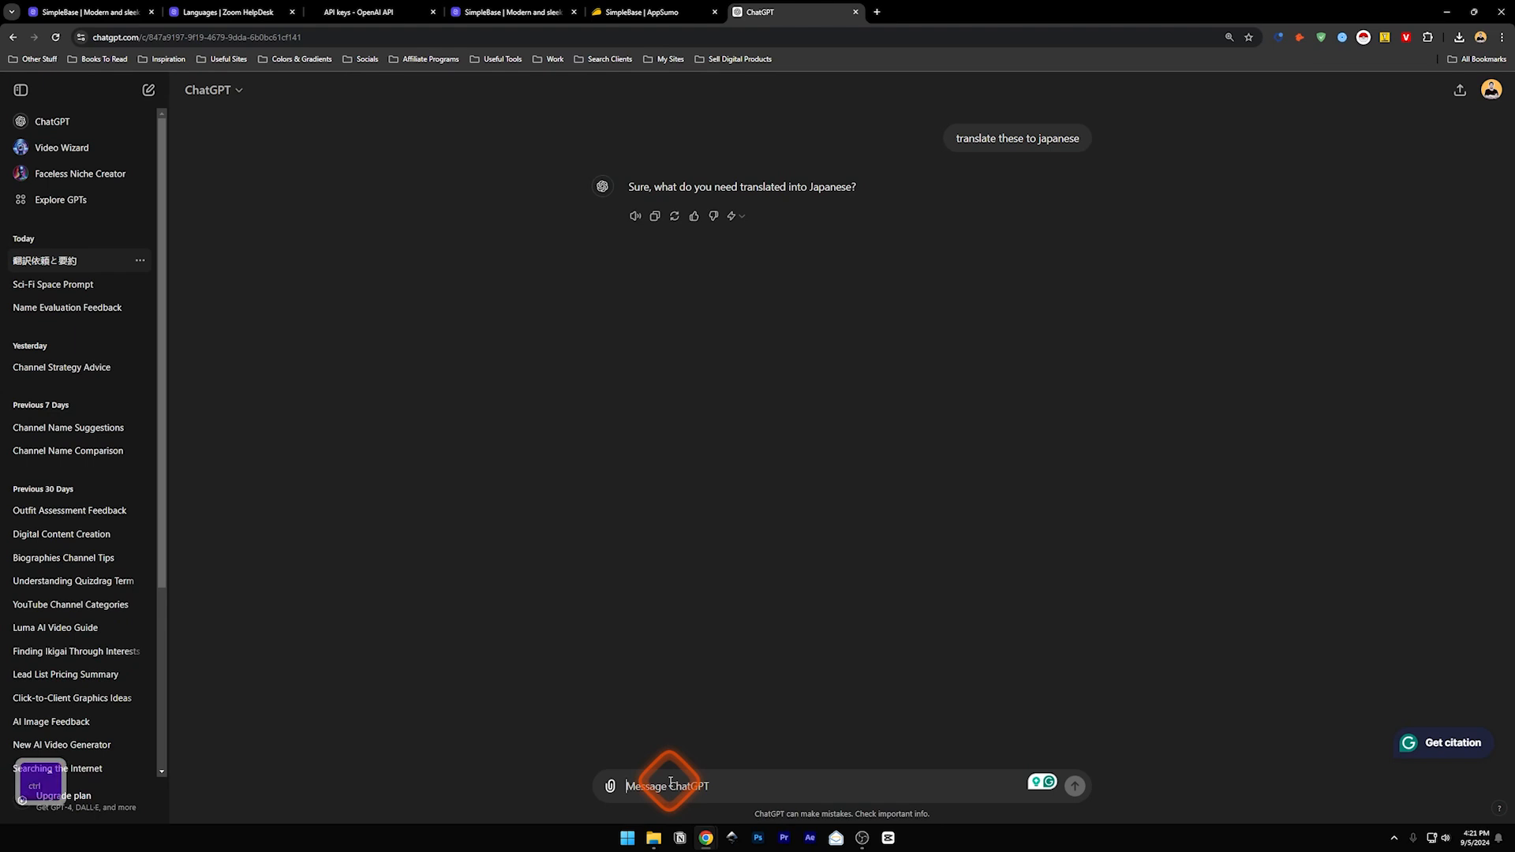
key(ctrl+v)
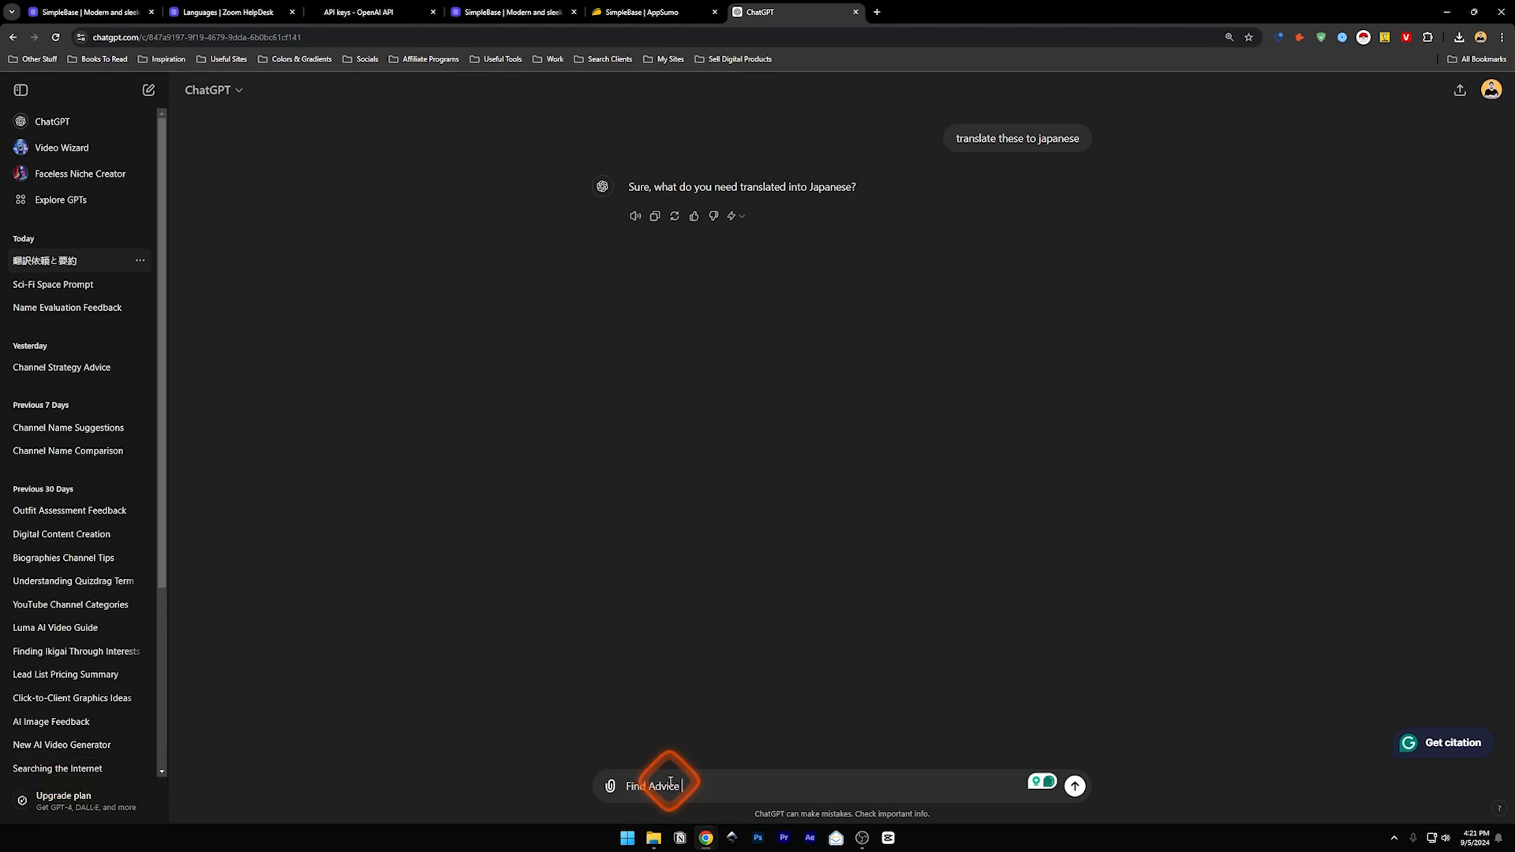
key(Return)
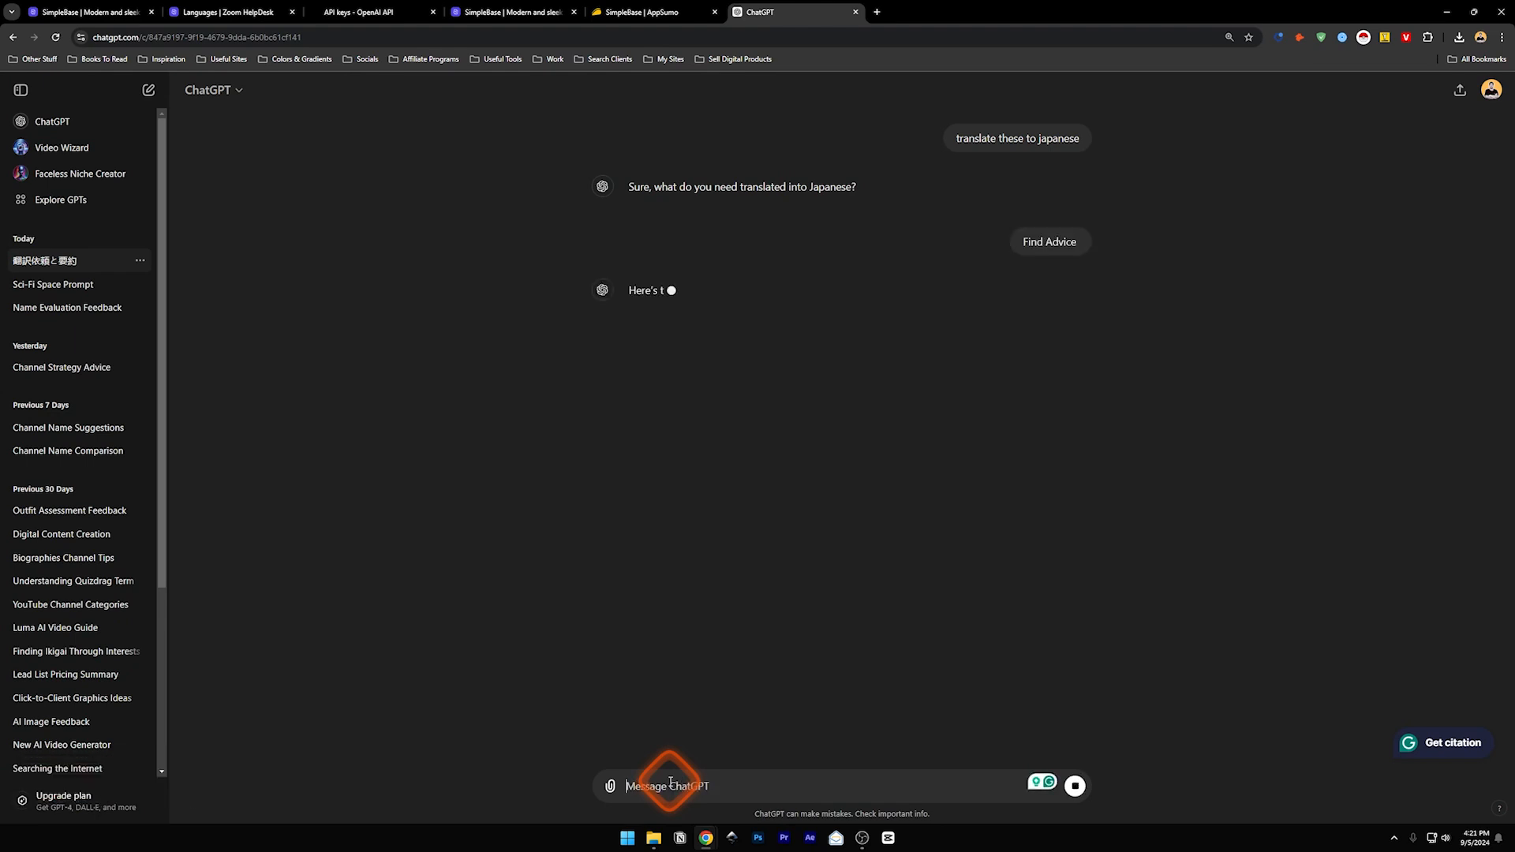
drag(732, 324, 631, 323)
key(ctrl+c)
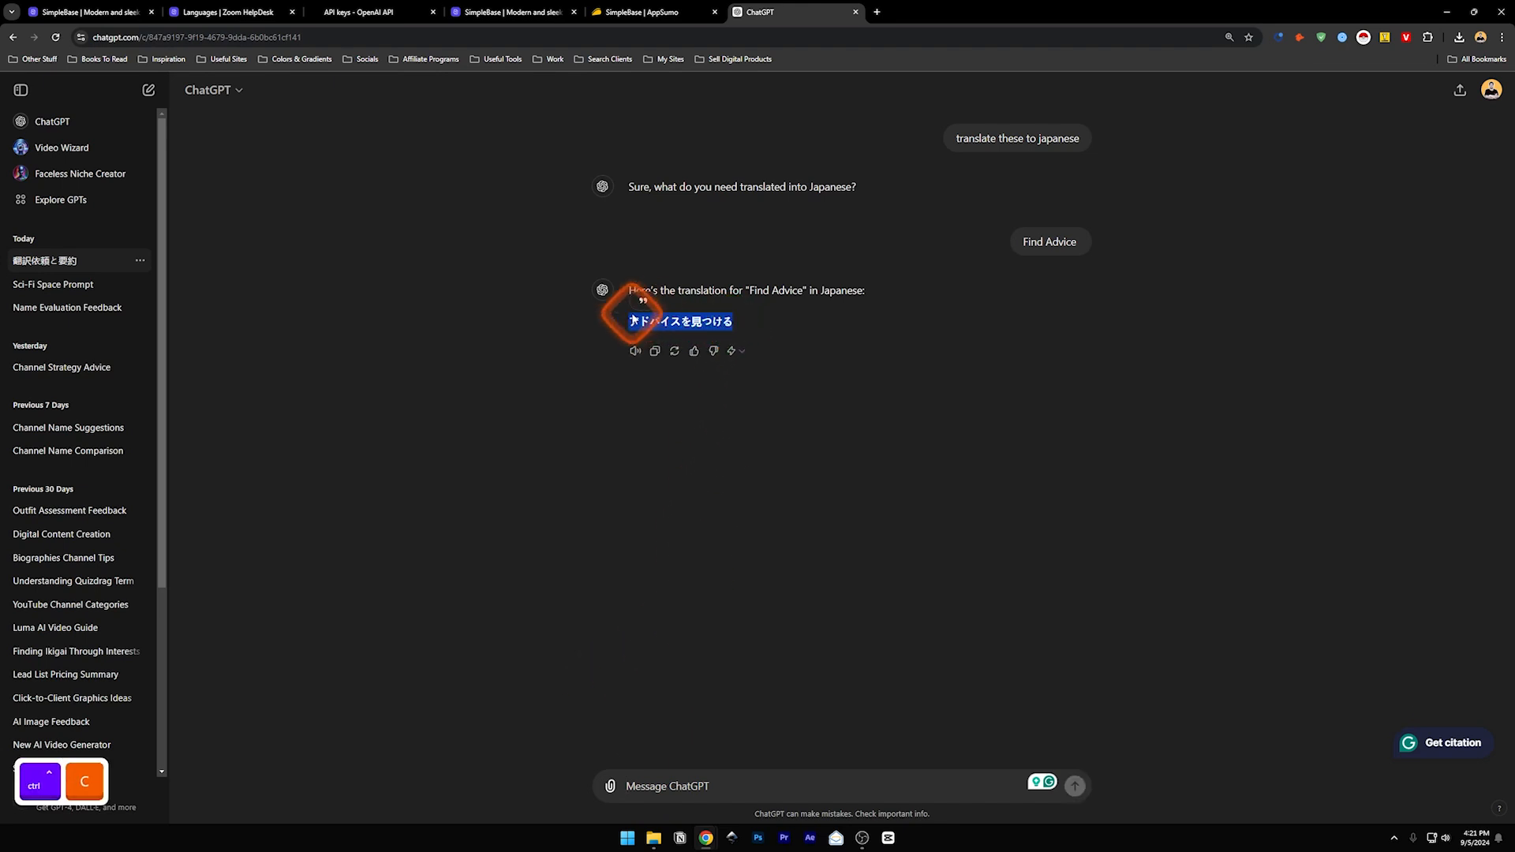
click(168, 11)
click(643, 553)
key(ctrl+v)
- Translate 'Need Help?' in ChatGPT, paste 助けが必要ですか as Hero Text, and save the language
drag(695, 510, 598, 495)
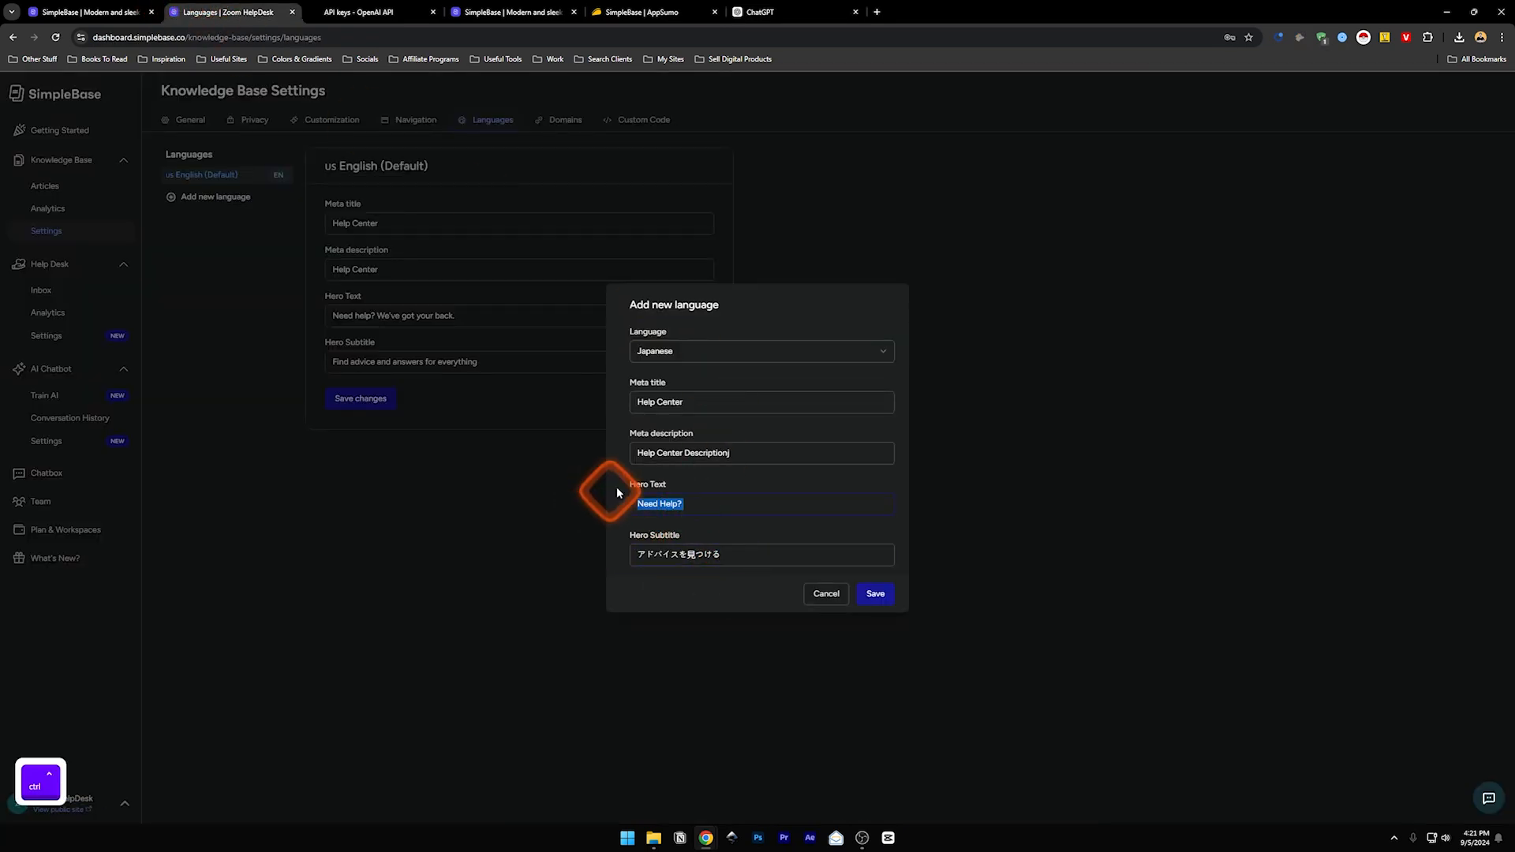
key(ctrl+c)
click(760, 11)
click(654, 795)
key(ctrl+v)
key(Return)
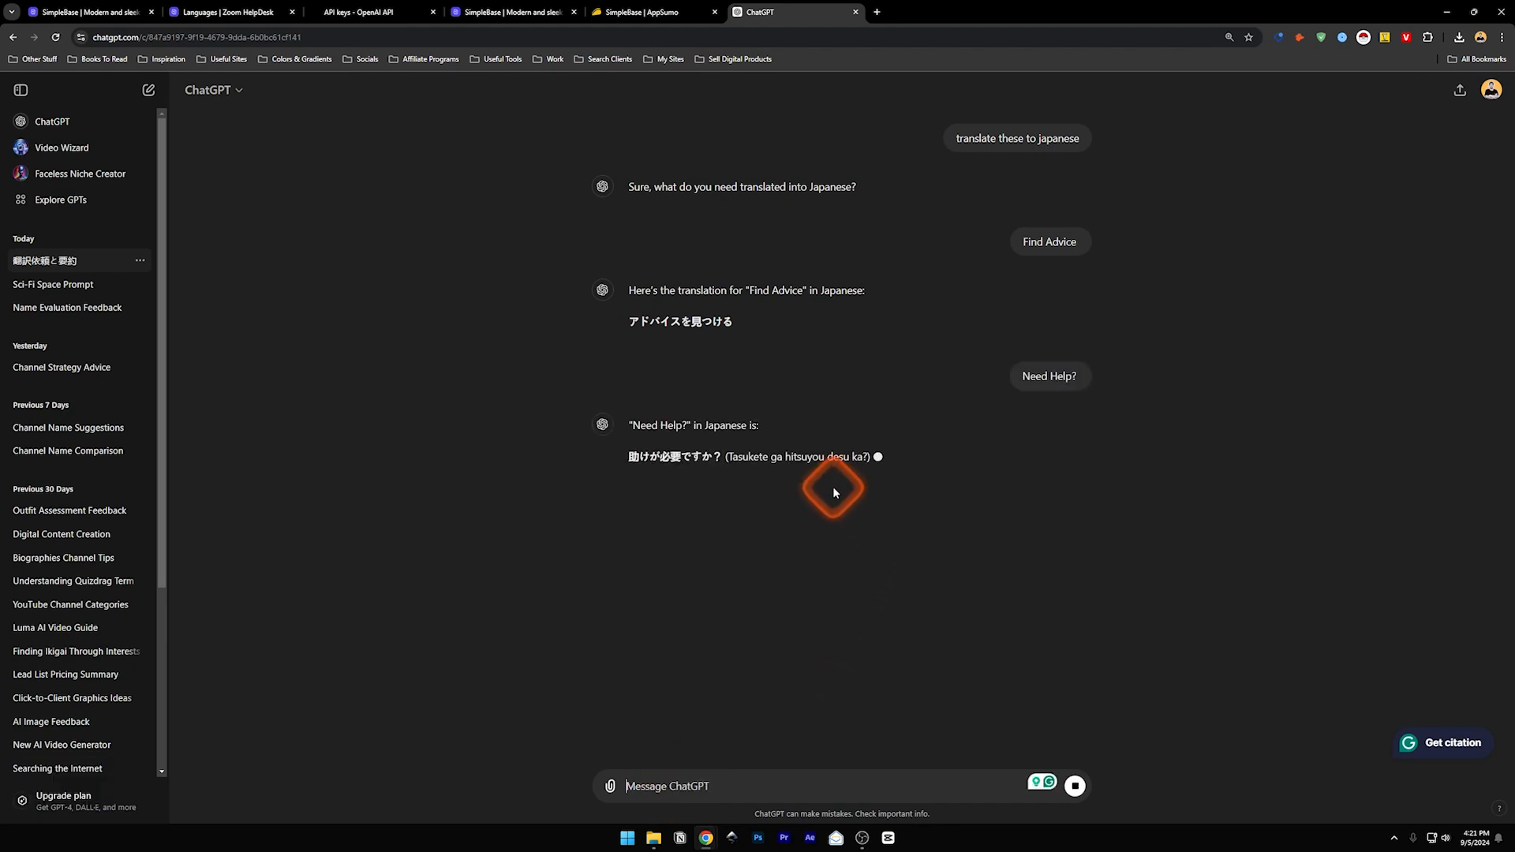
drag(713, 457, 630, 457)
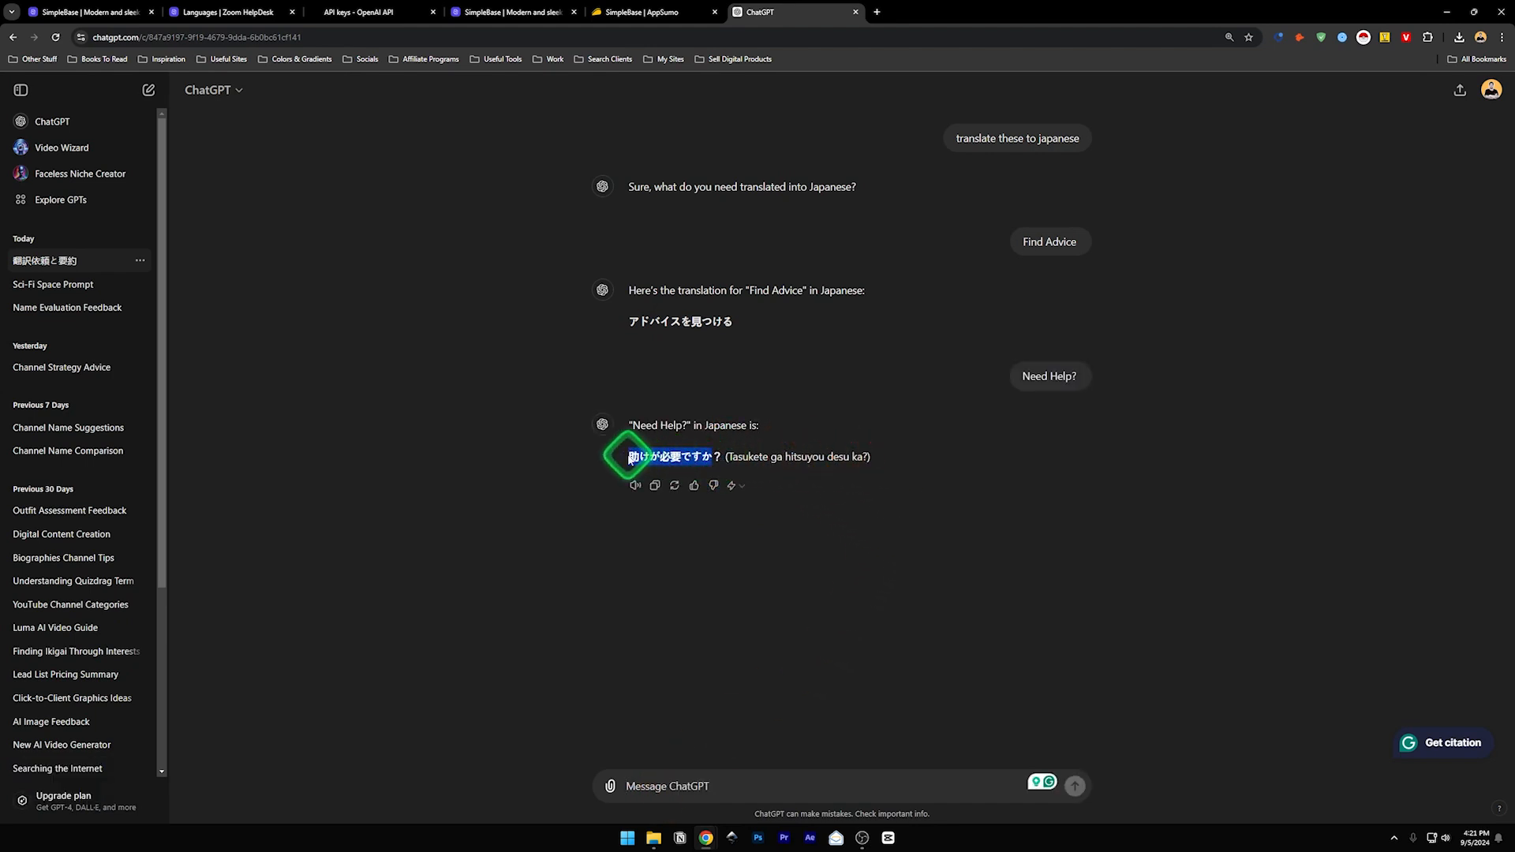
key(ctrl+c)
click(228, 12)
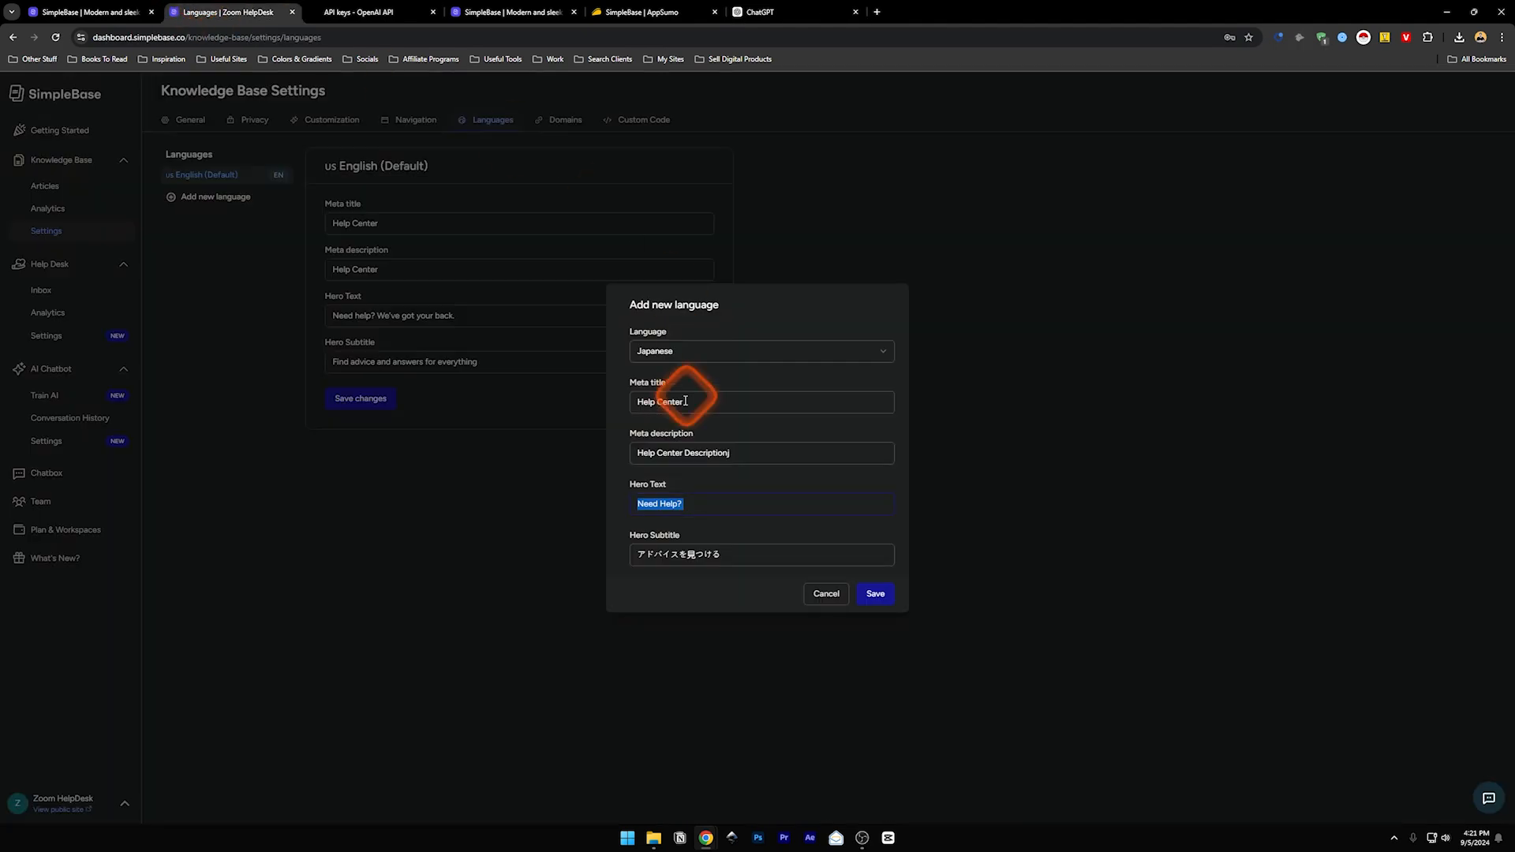
click(728, 512)
key(ctrl+v)
click(890, 599)
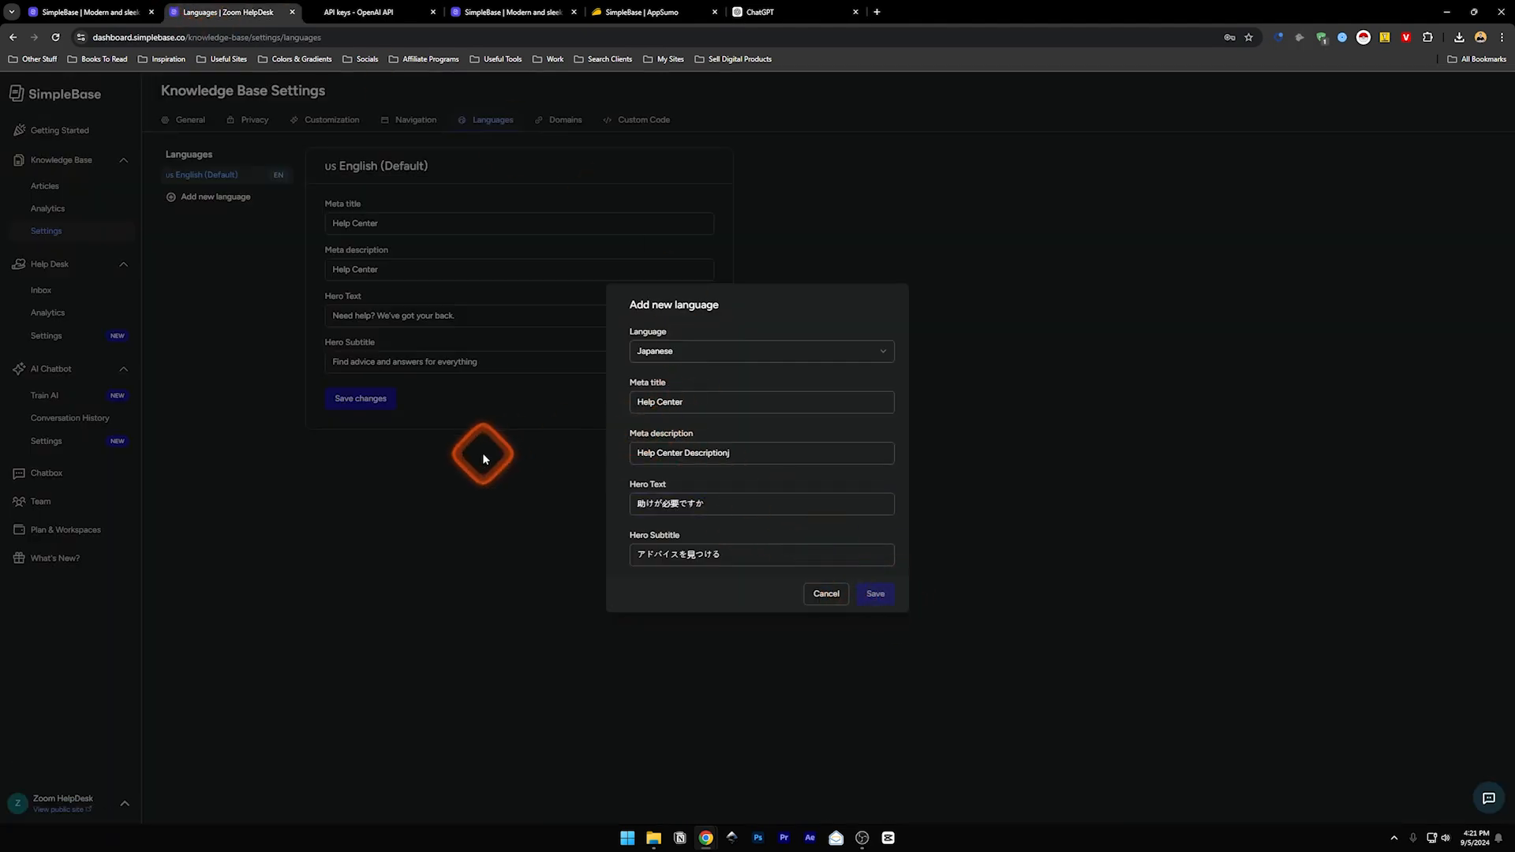
- Change the help center subdomain to zoomout and save the change
click(557, 122)
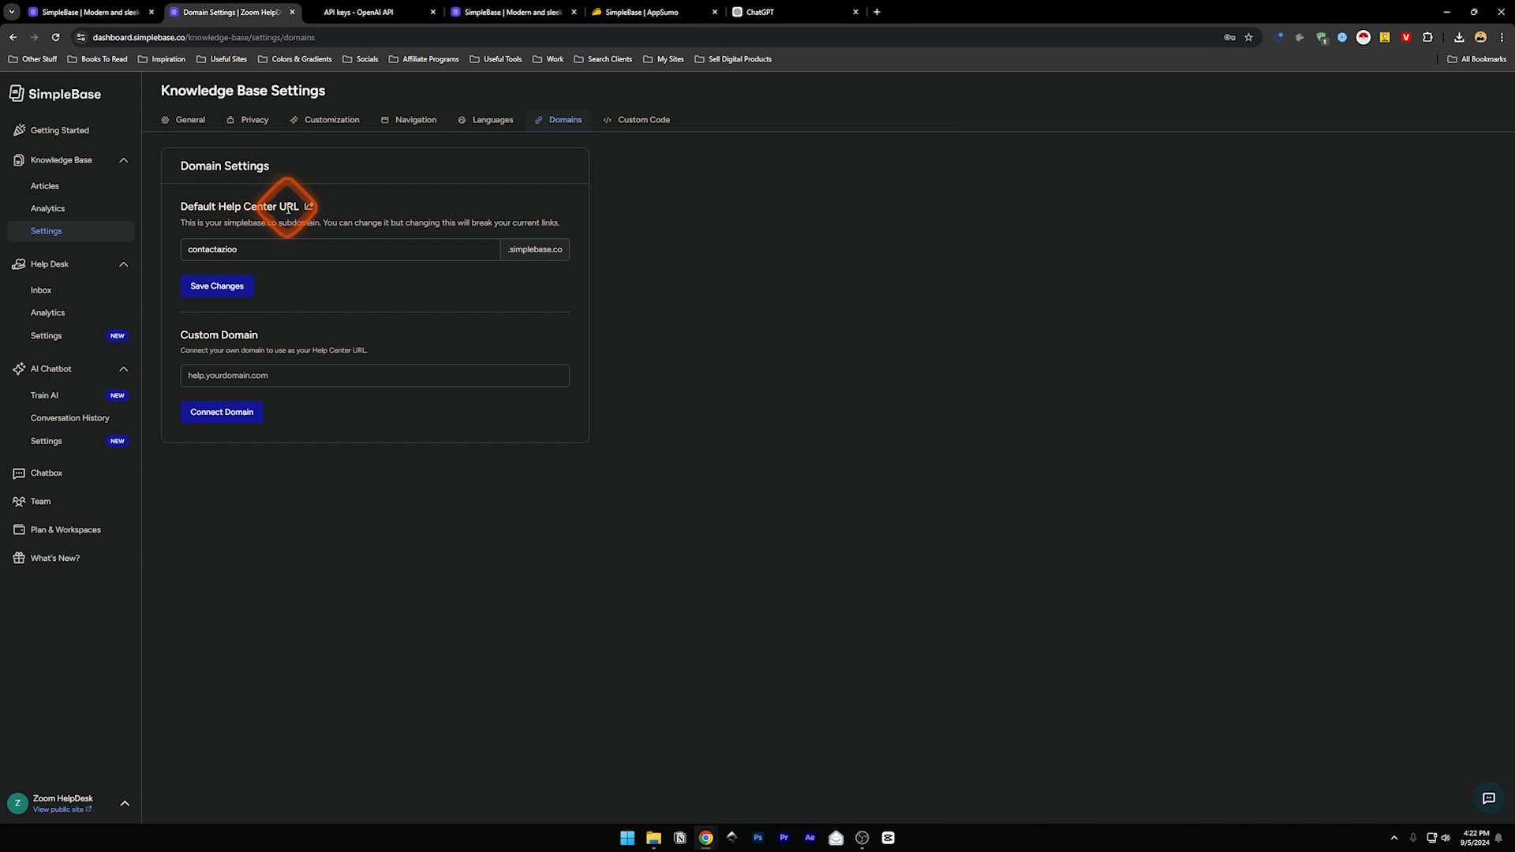
drag(249, 251, 165, 252)
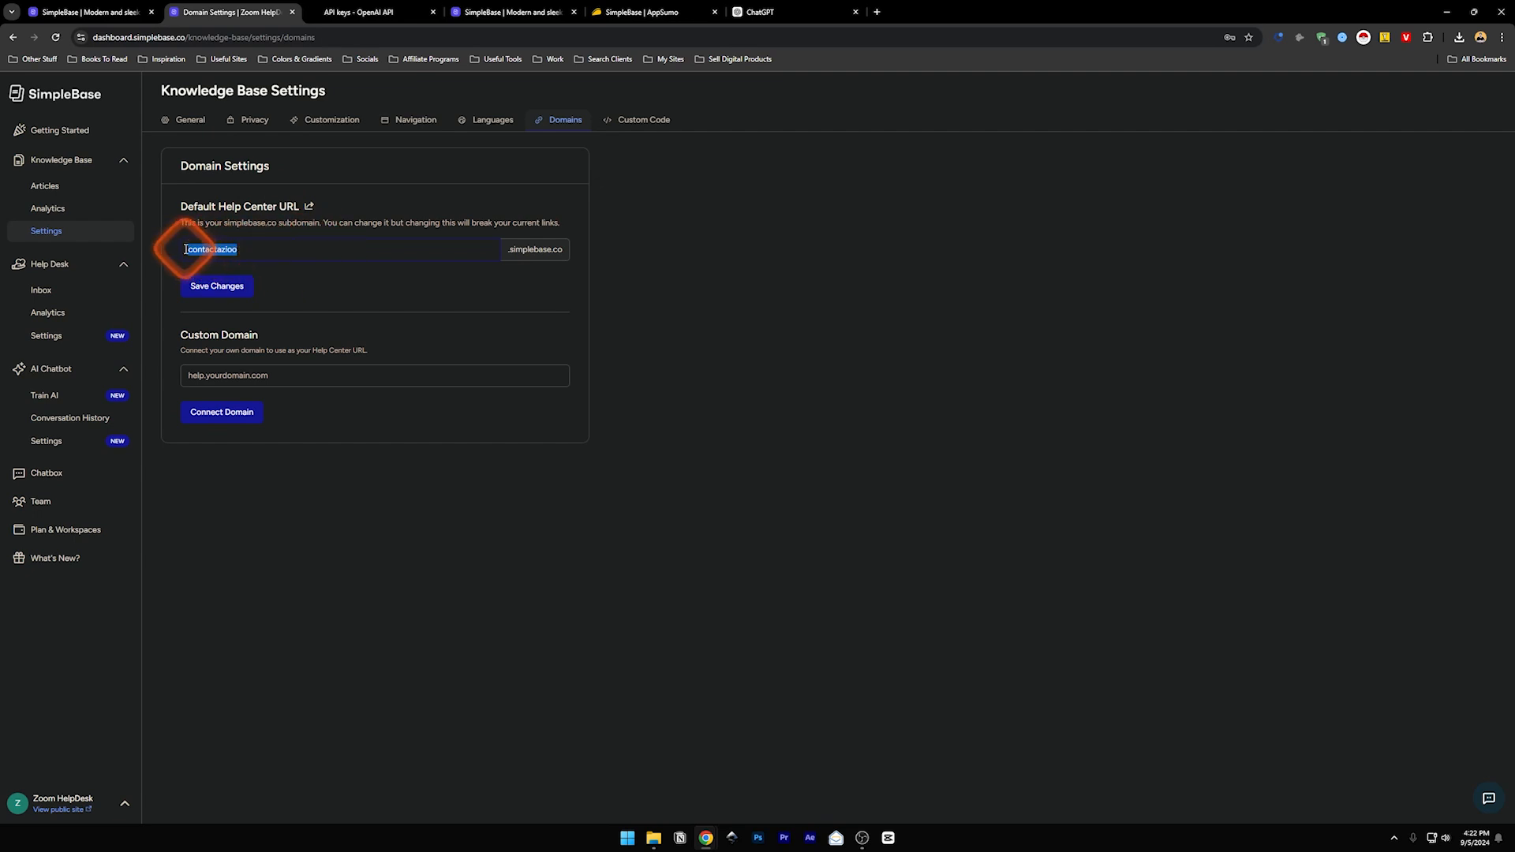
text(zoom)
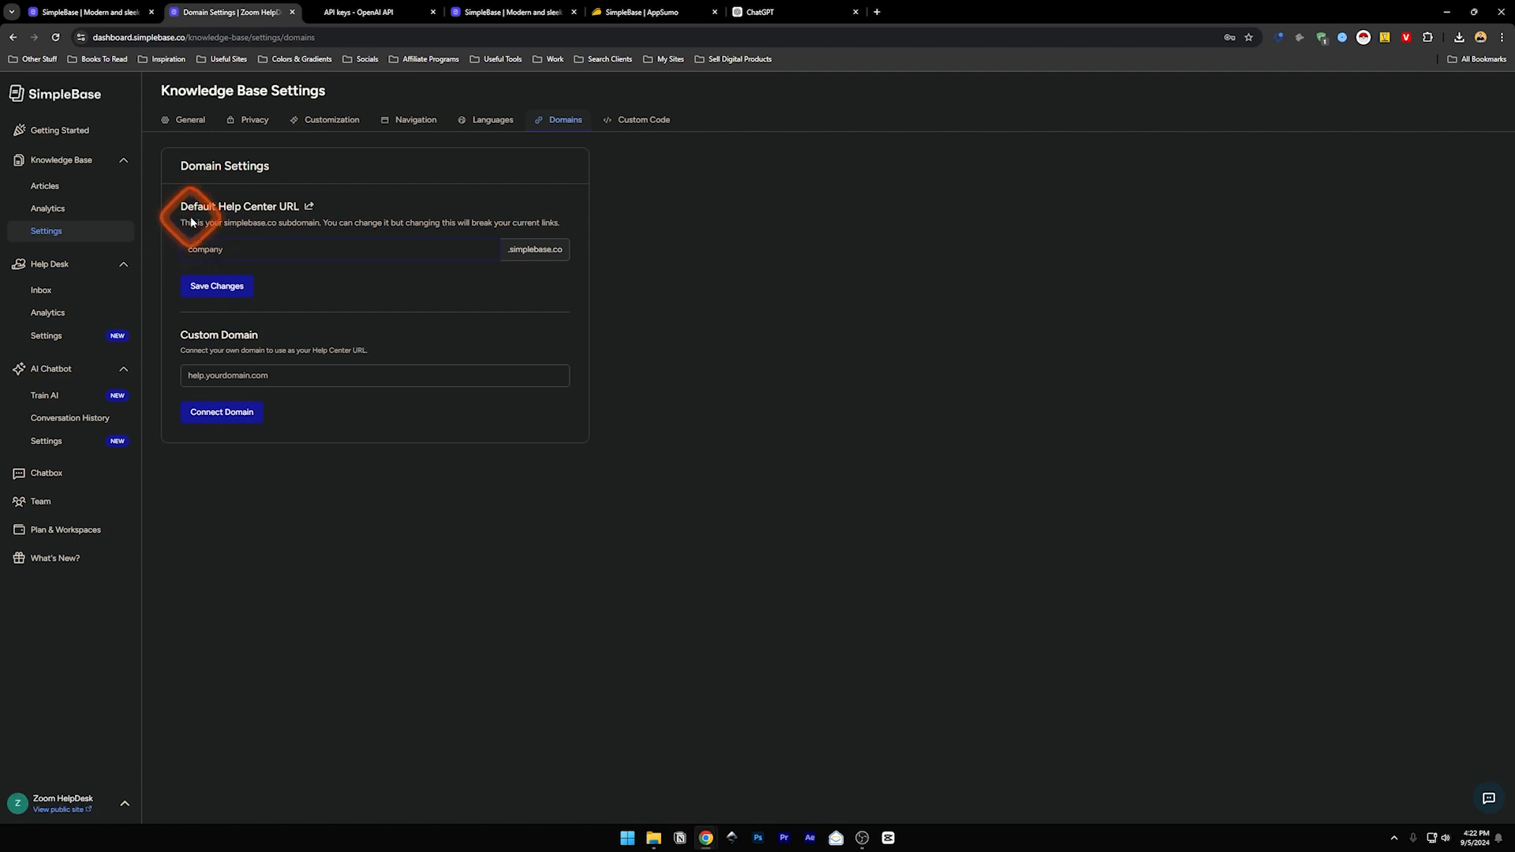
text(out)
click(233, 289)
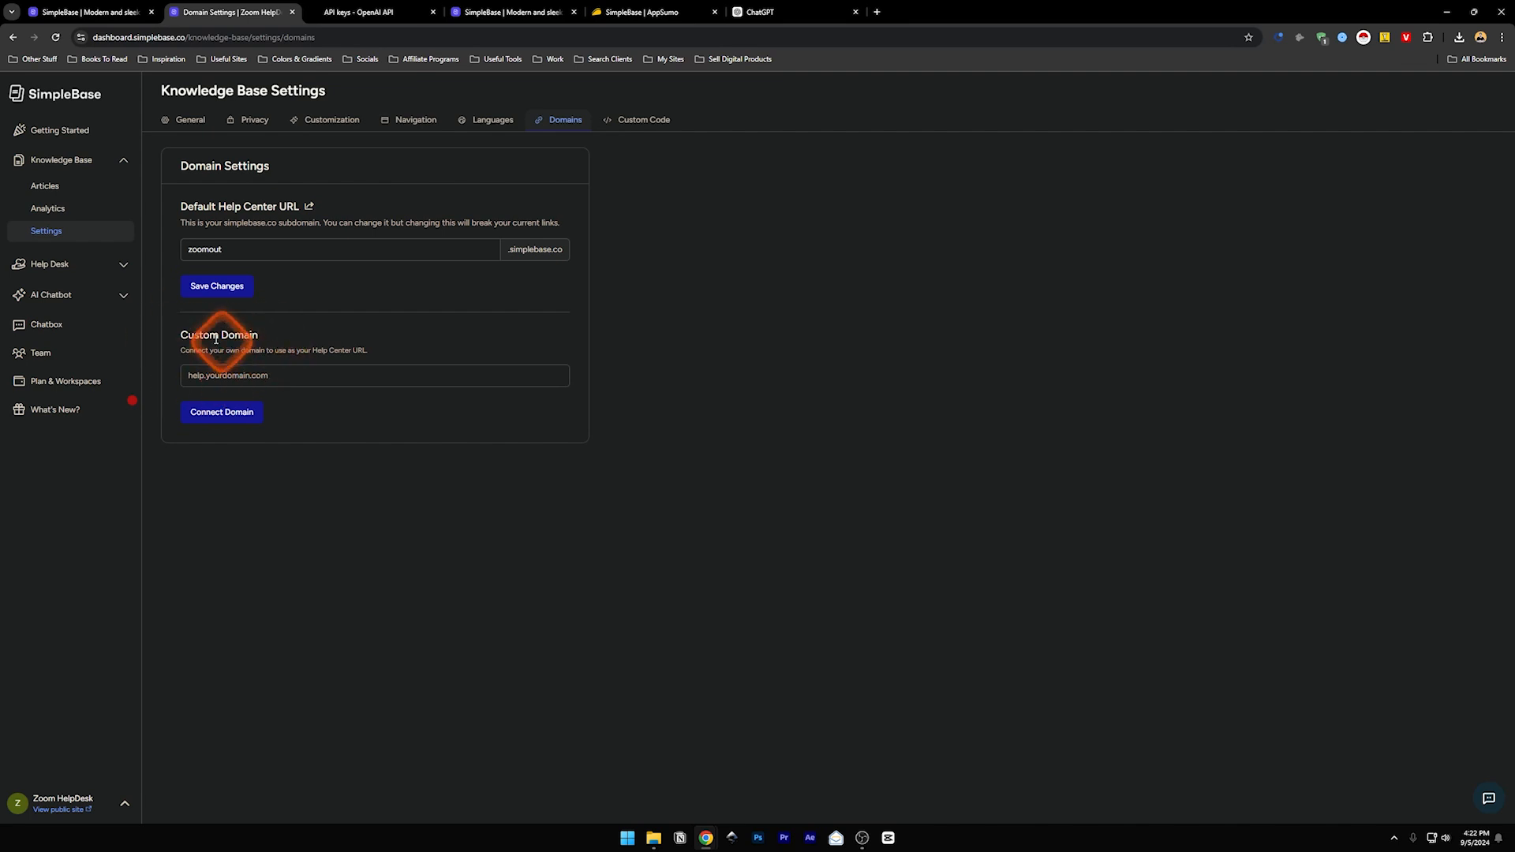
- Connect help.zoom.com as the knowledge base's custom domain
click(207, 382)
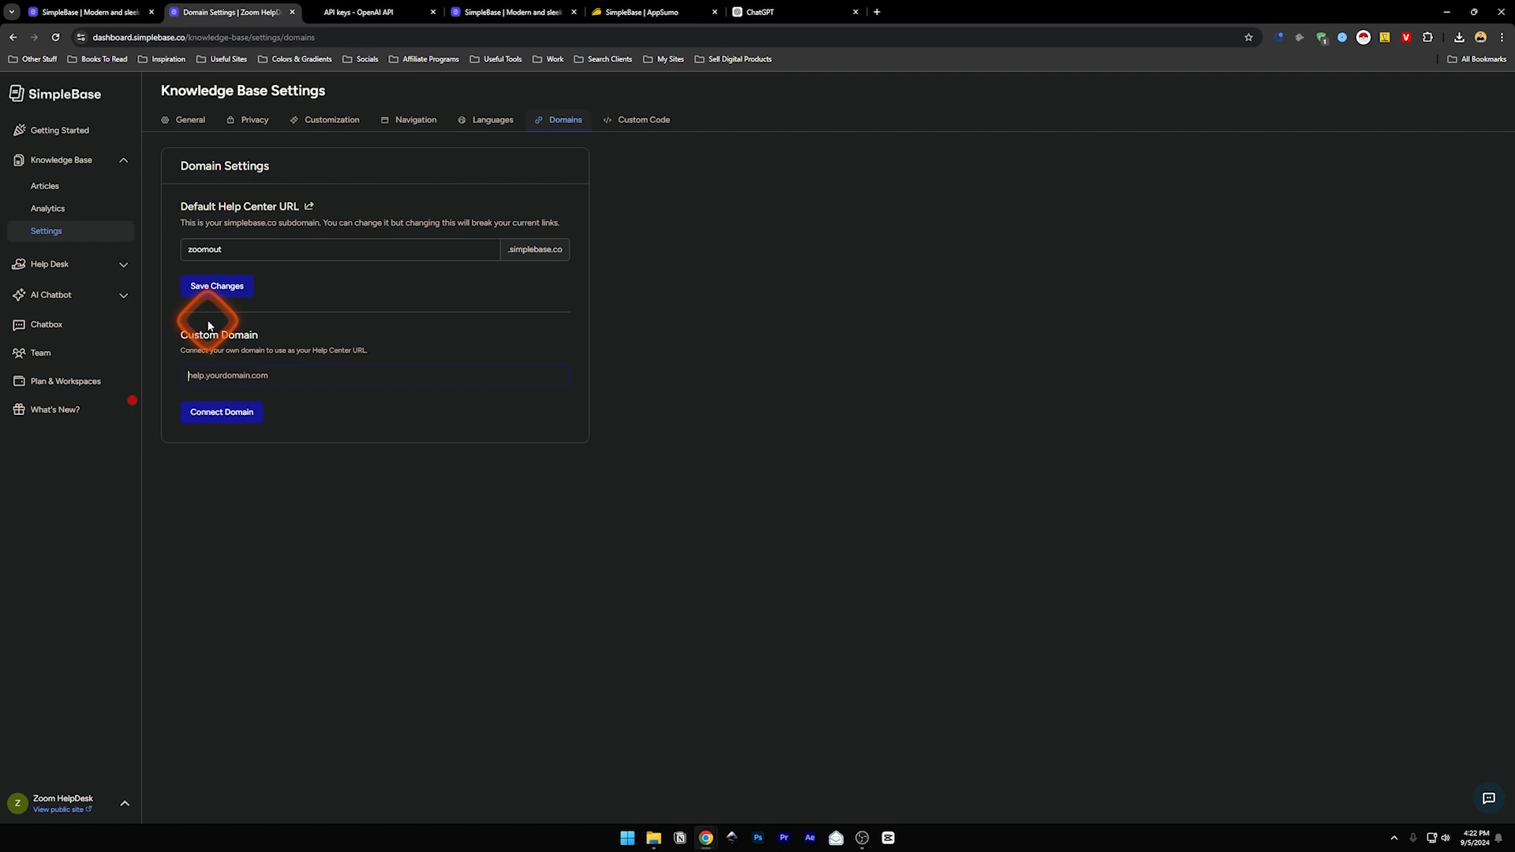
text(help.z)
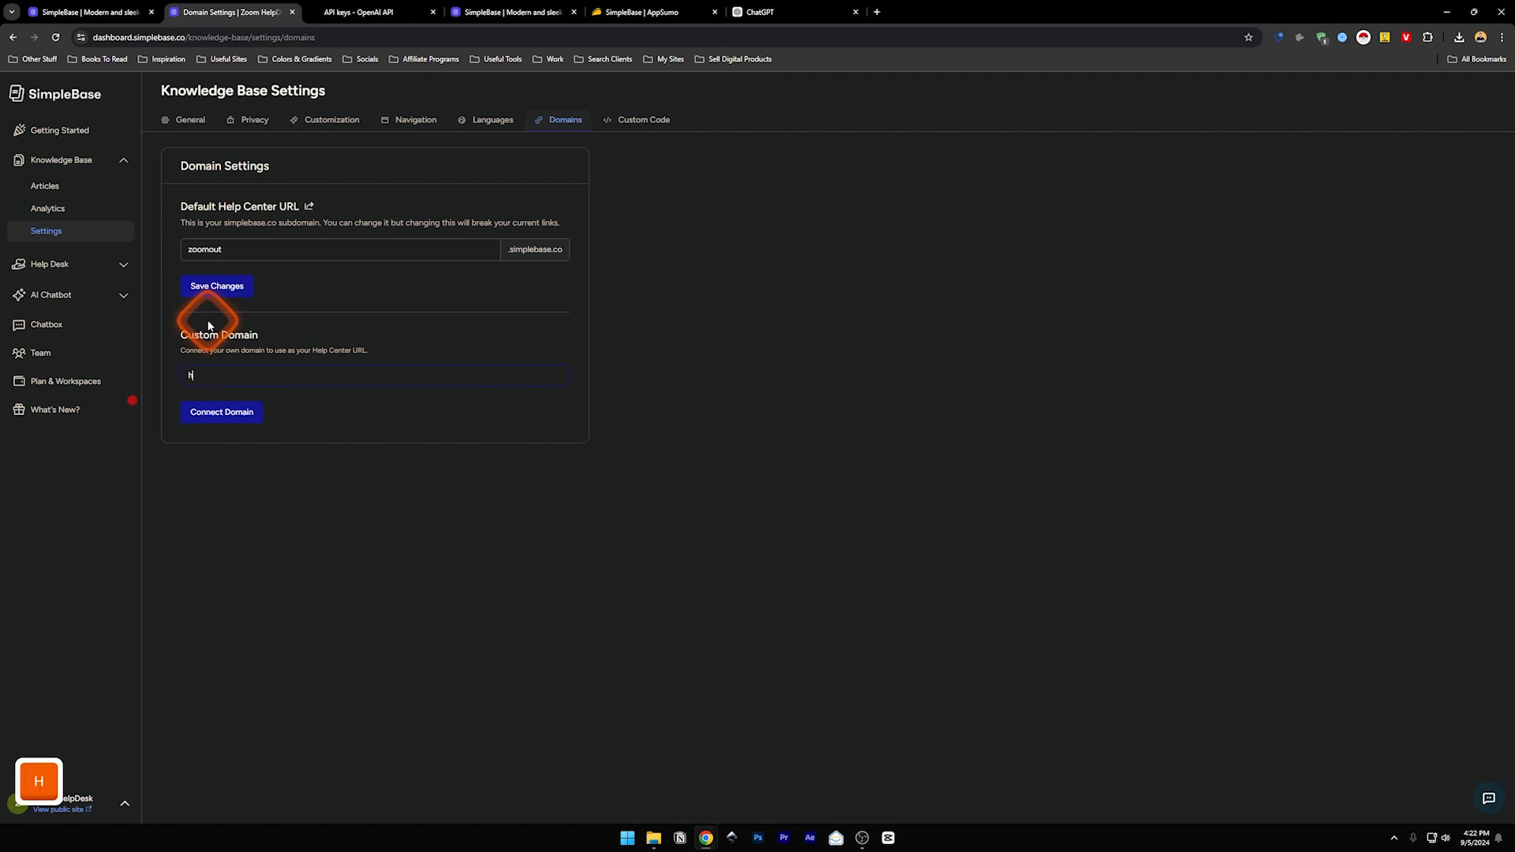
text(oom.com)
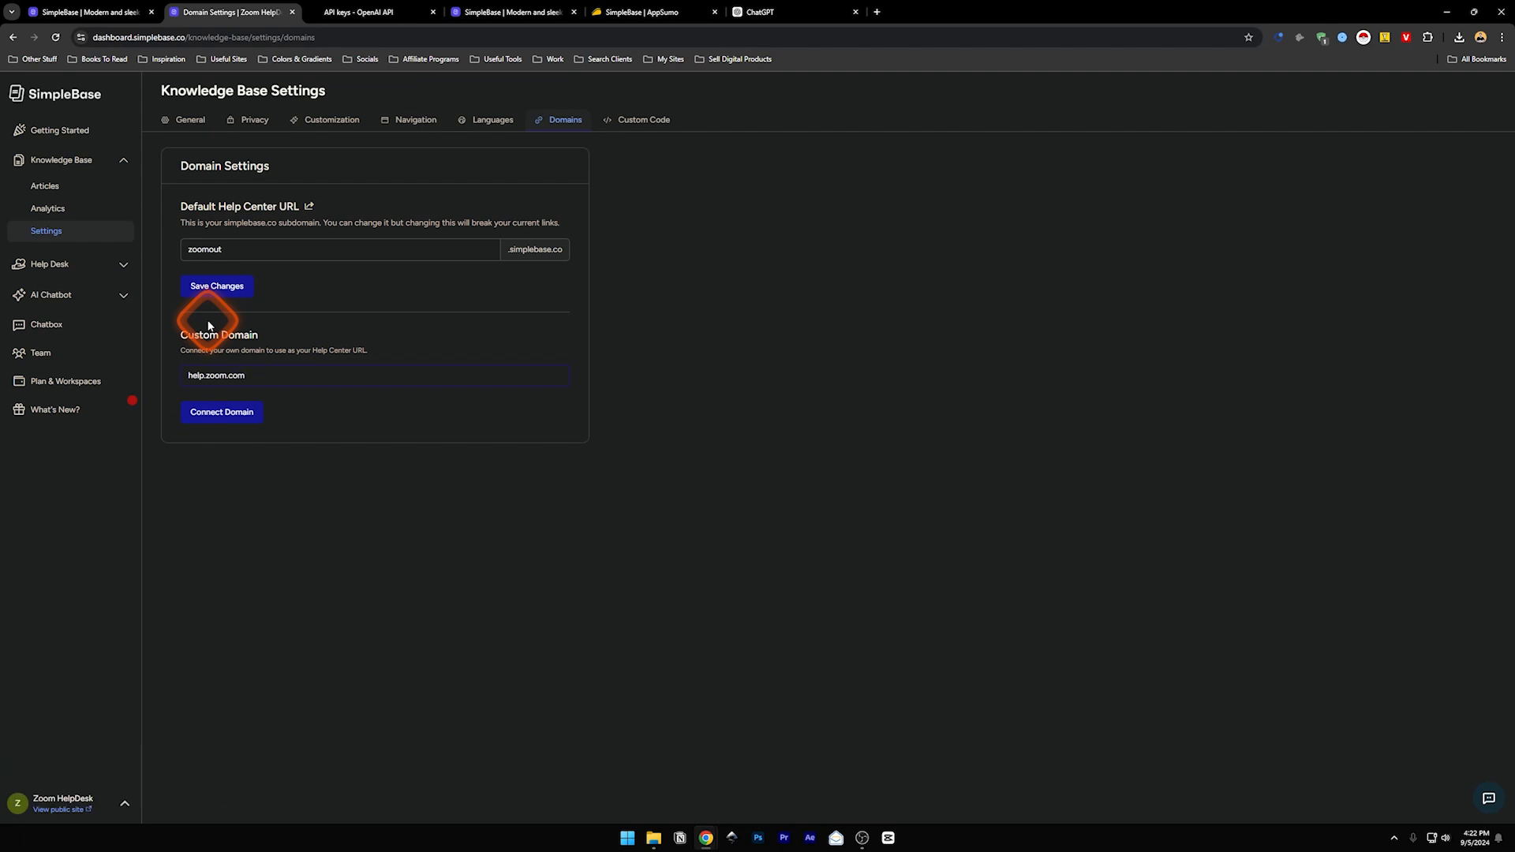
click(214, 413)
- Open the knowledge base Custom Code settings and place the cursor in the Style (CSS) editor
click(629, 125)
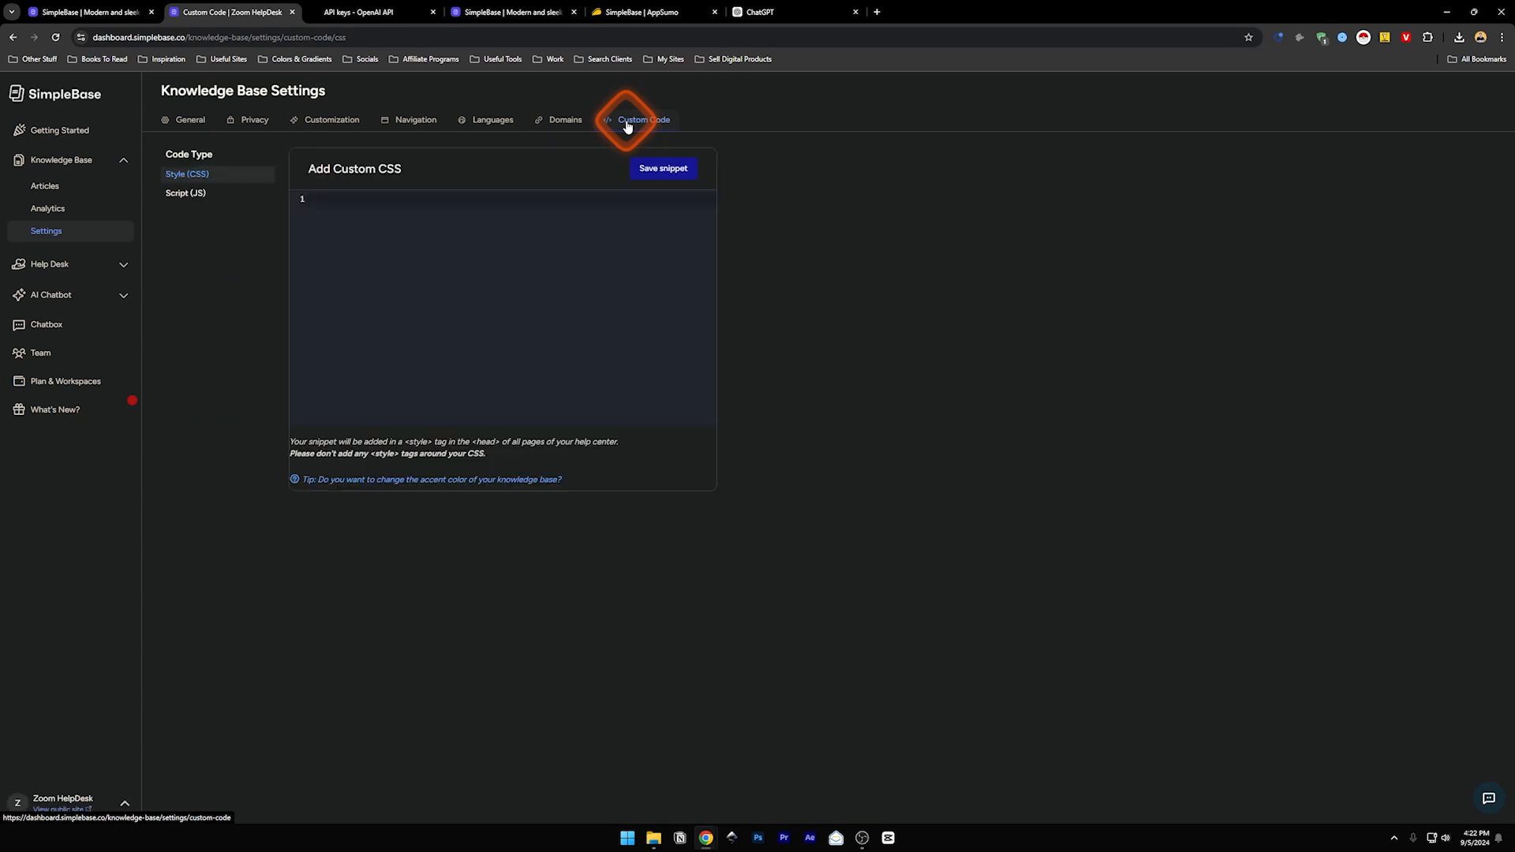
click(185, 174)
click(349, 204)
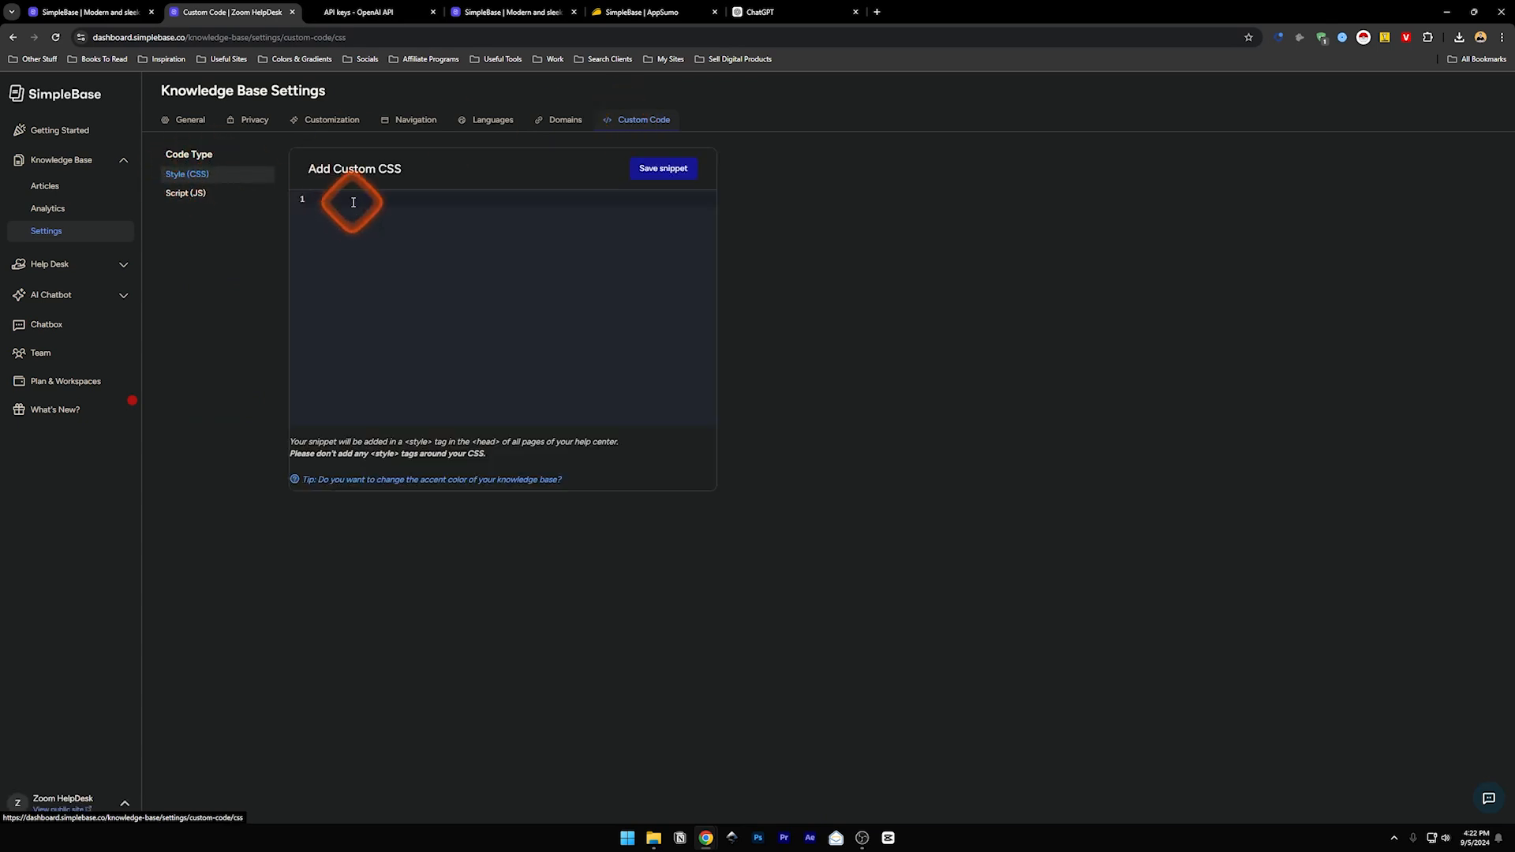
click(349, 317)
click(355, 196)
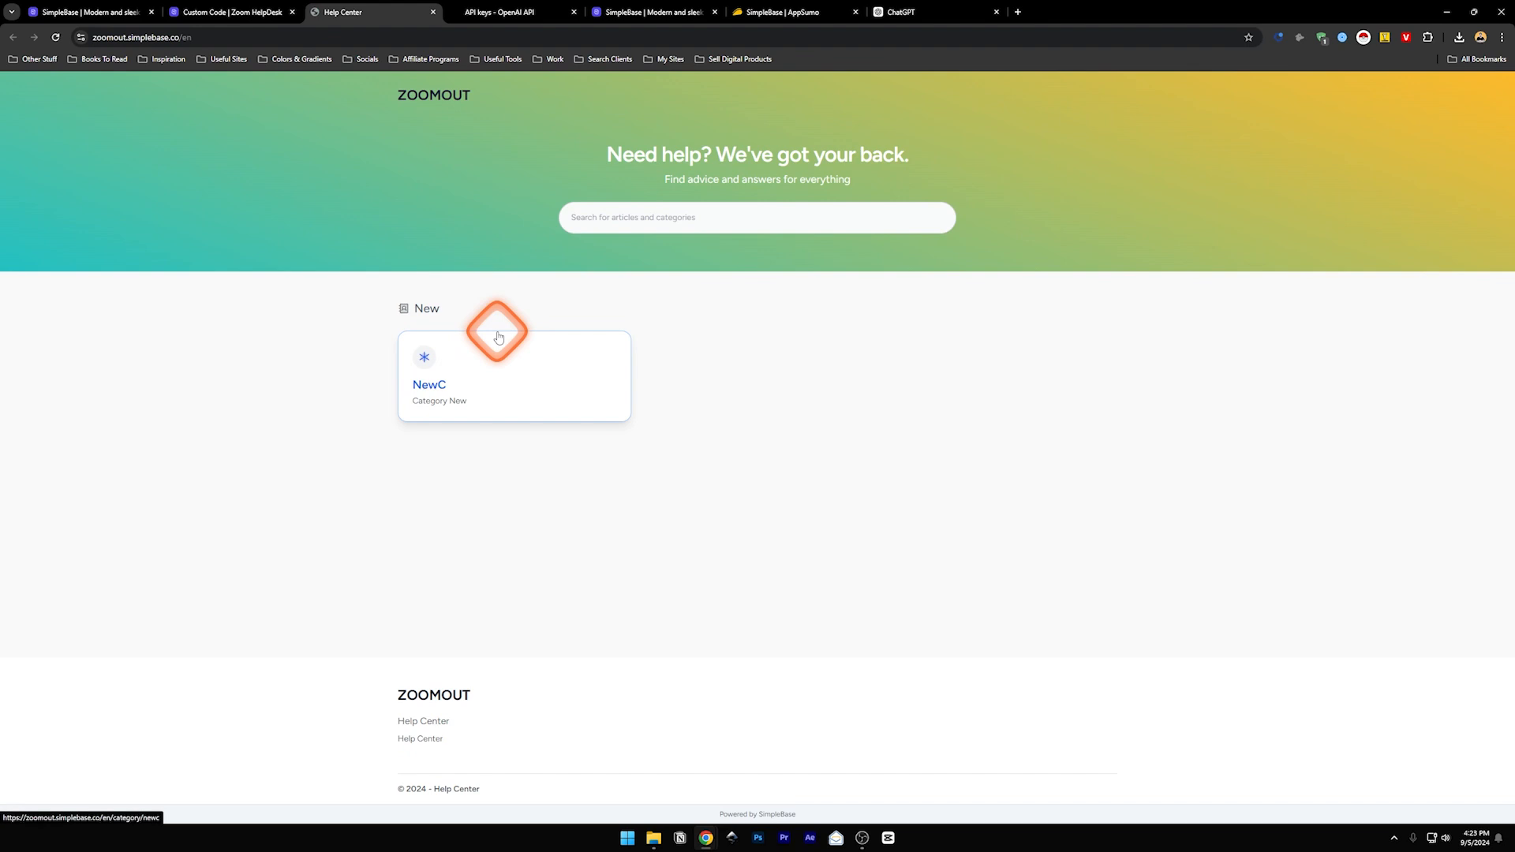
- Inspect the New heading and add font-size 25px to its .md\:text-xl rule
right_click(454, 307)
click(500, 606)
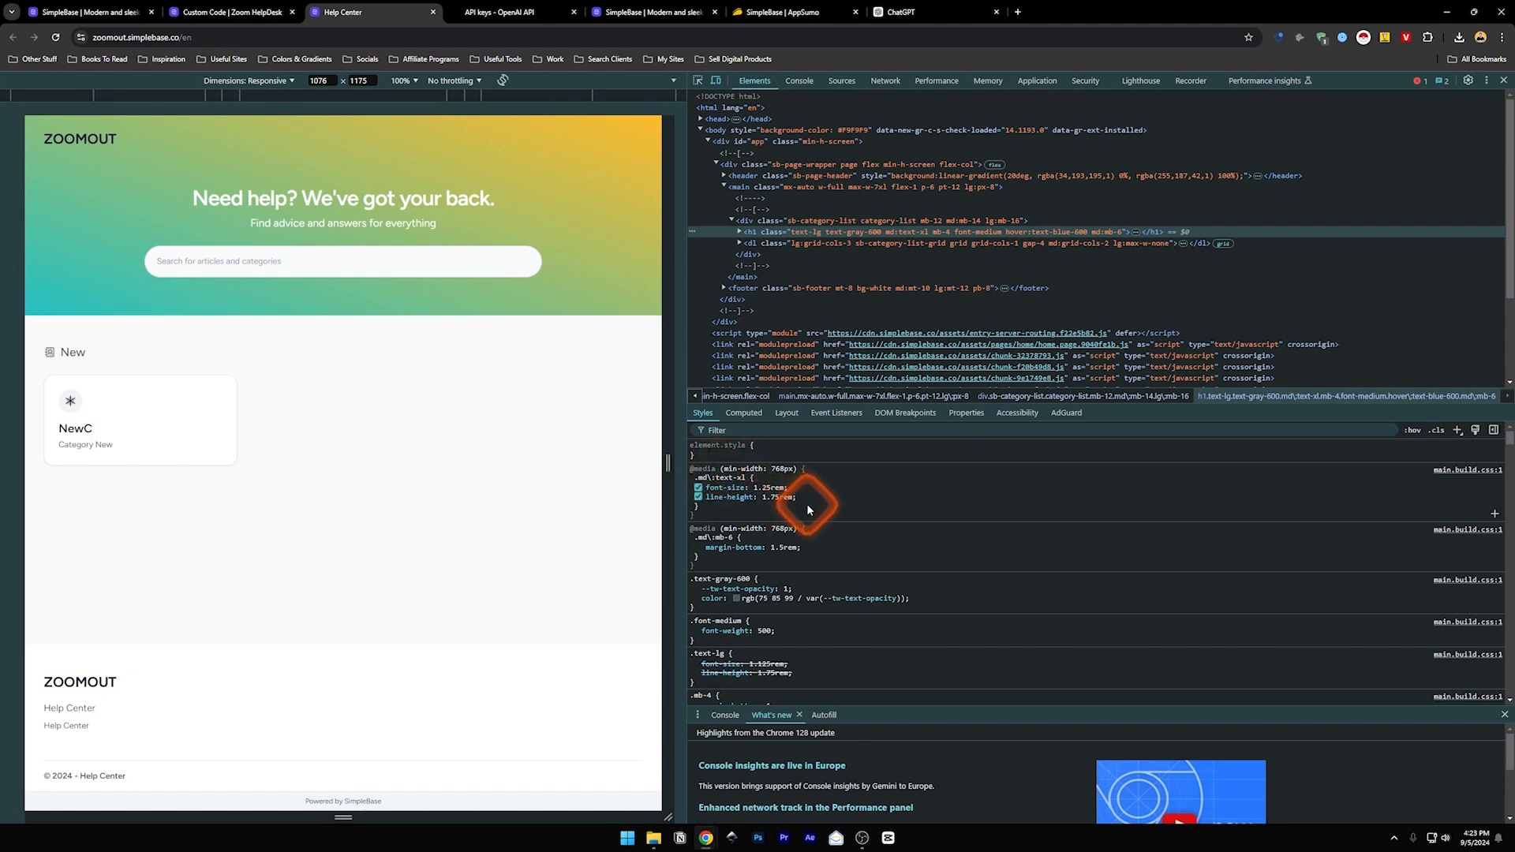
click(803, 508)
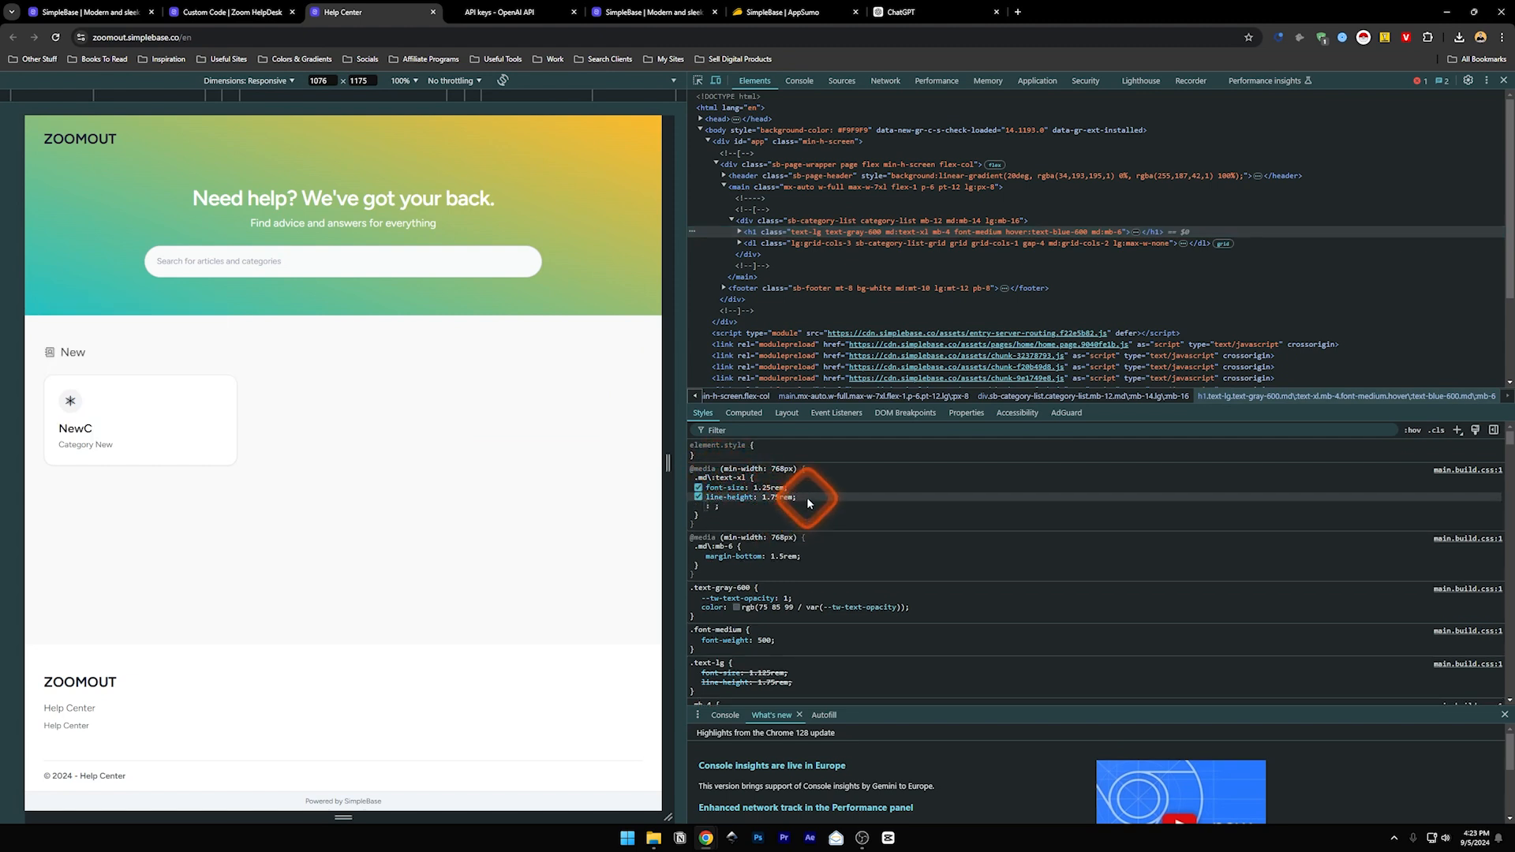
text(size)
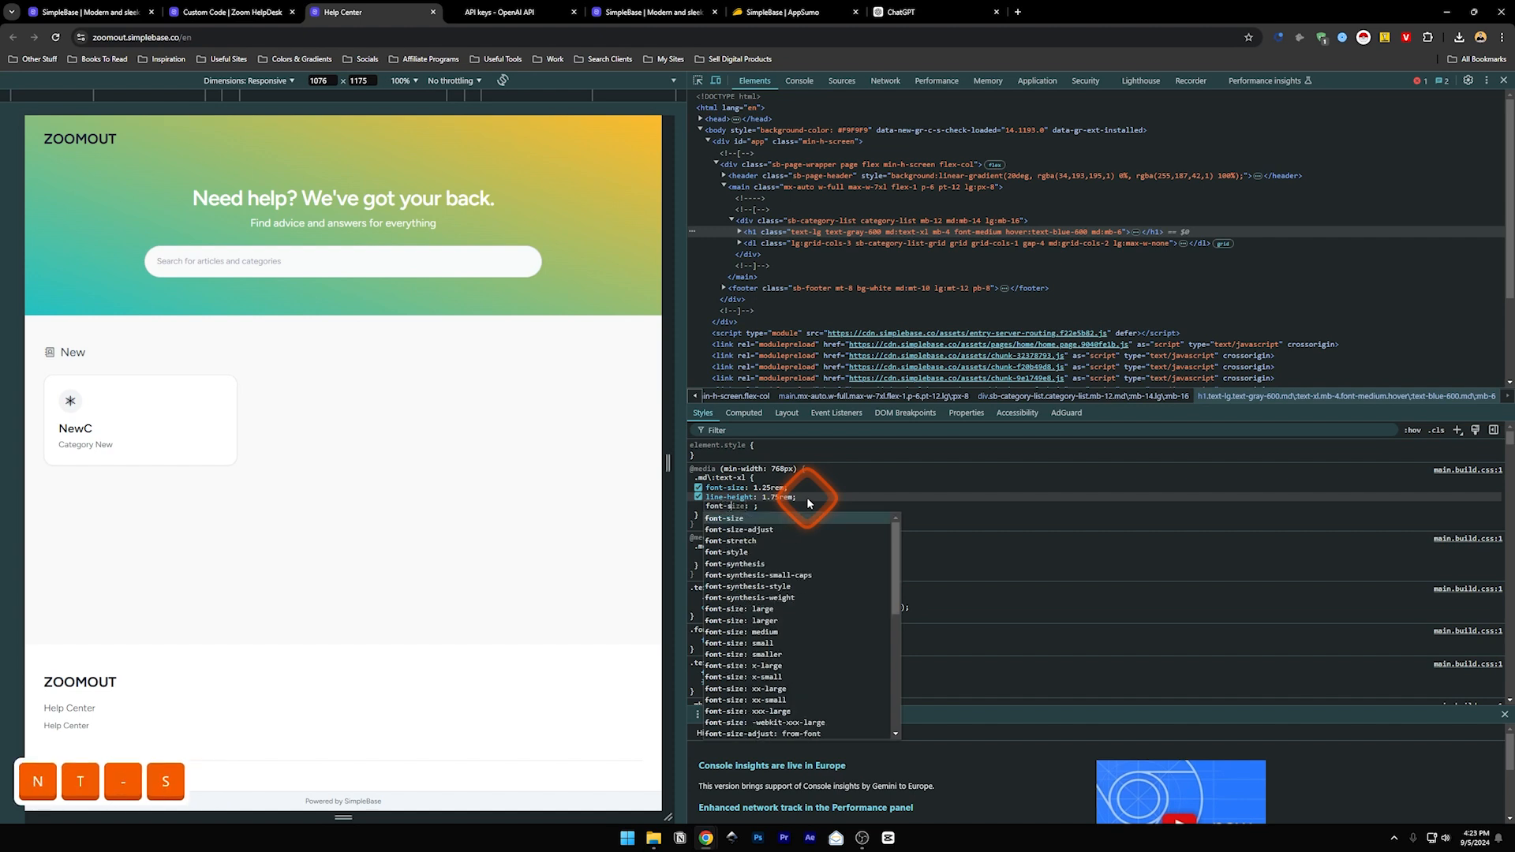
key(Return)
text(25px)
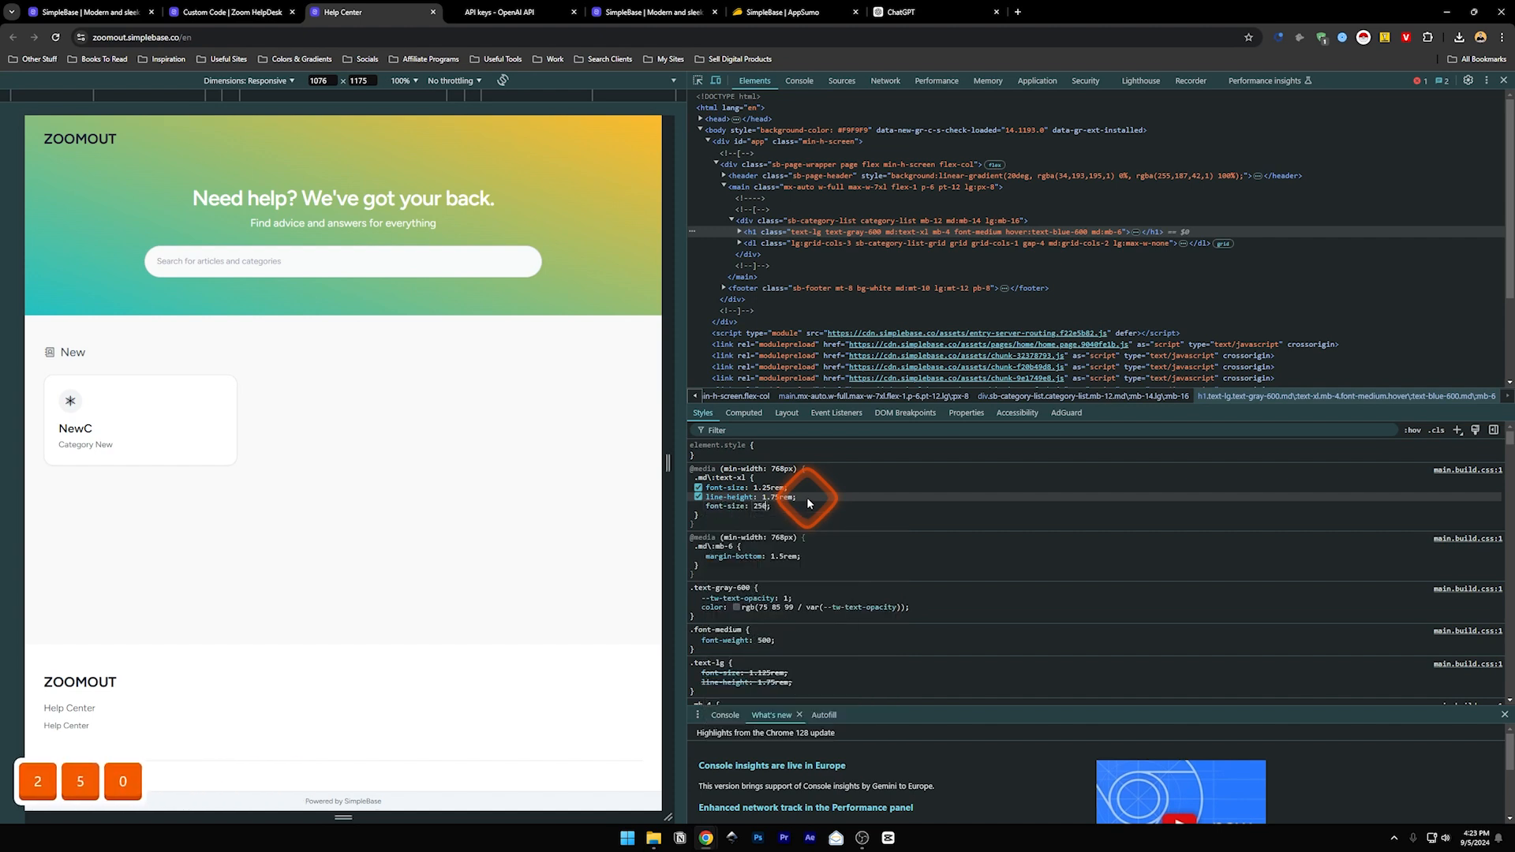
click(826, 508)
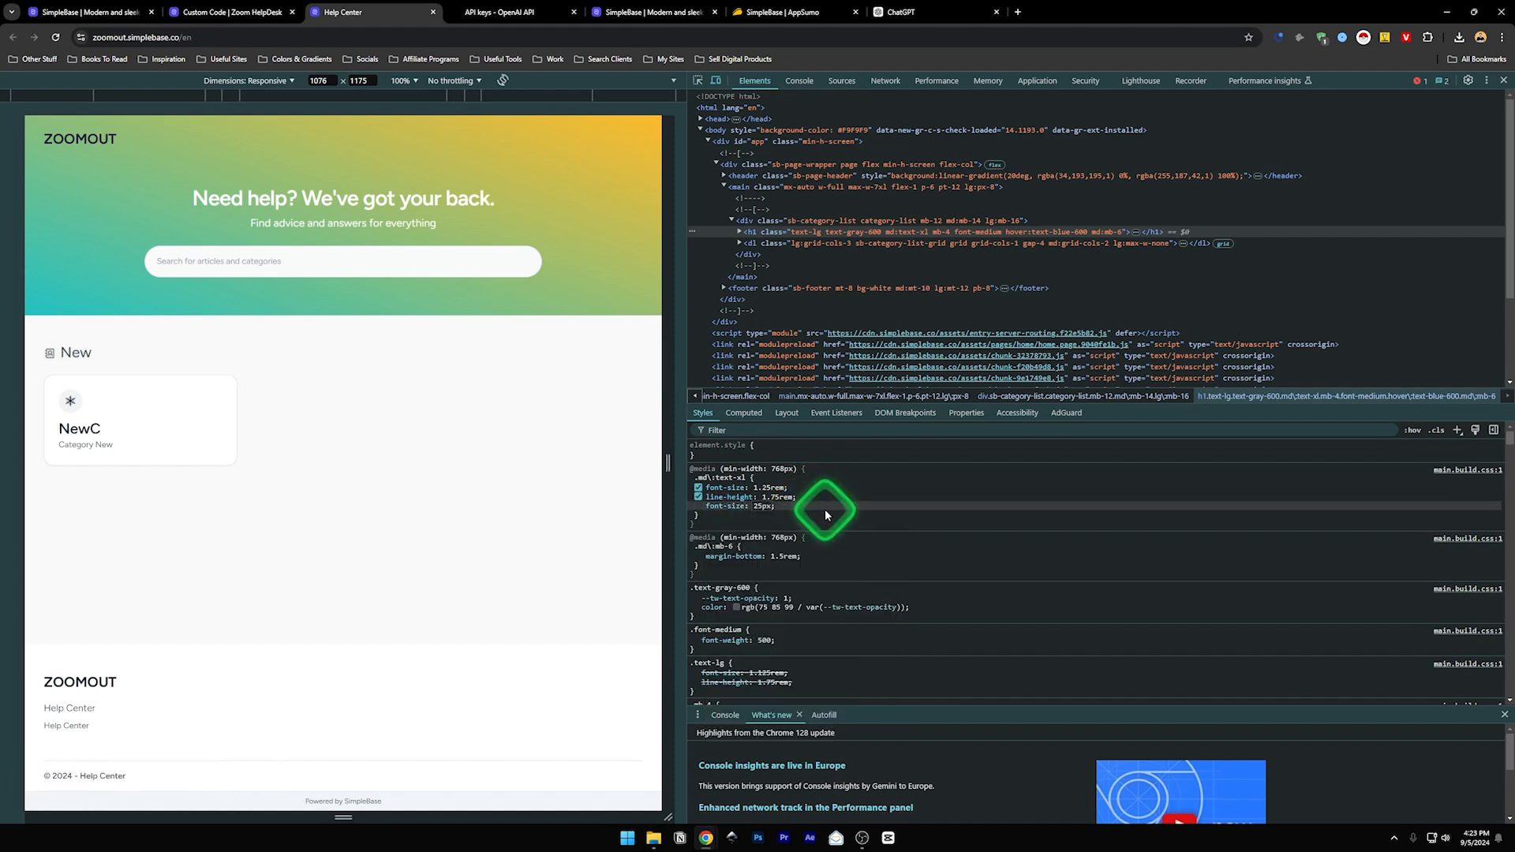
- Adjust the heading's font-size to 30px, copy the rule, and return to the CSS editor
click(763, 507)
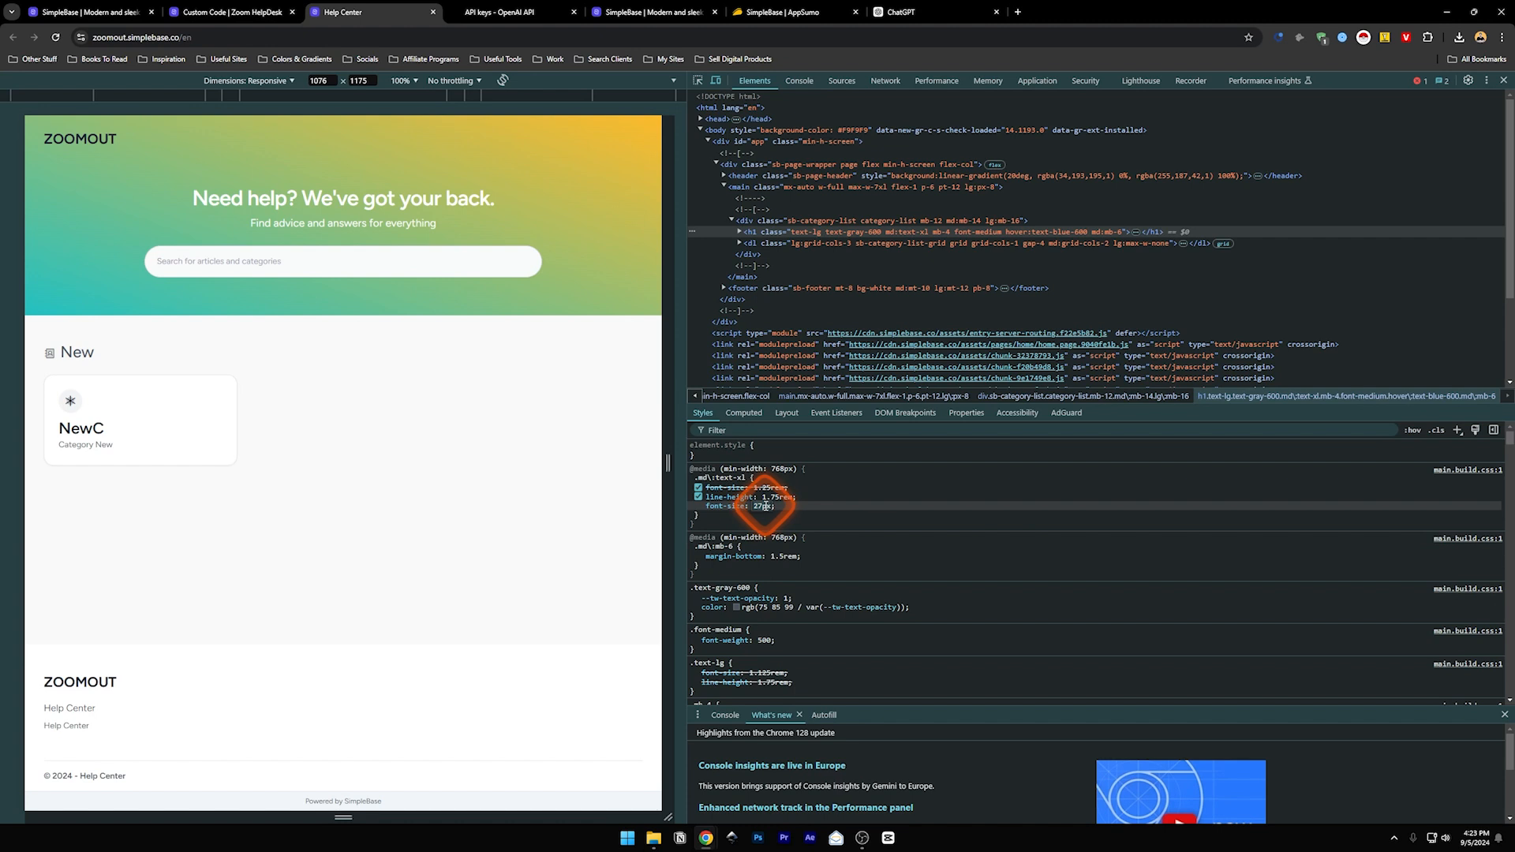
key(Down)
click(751, 520)
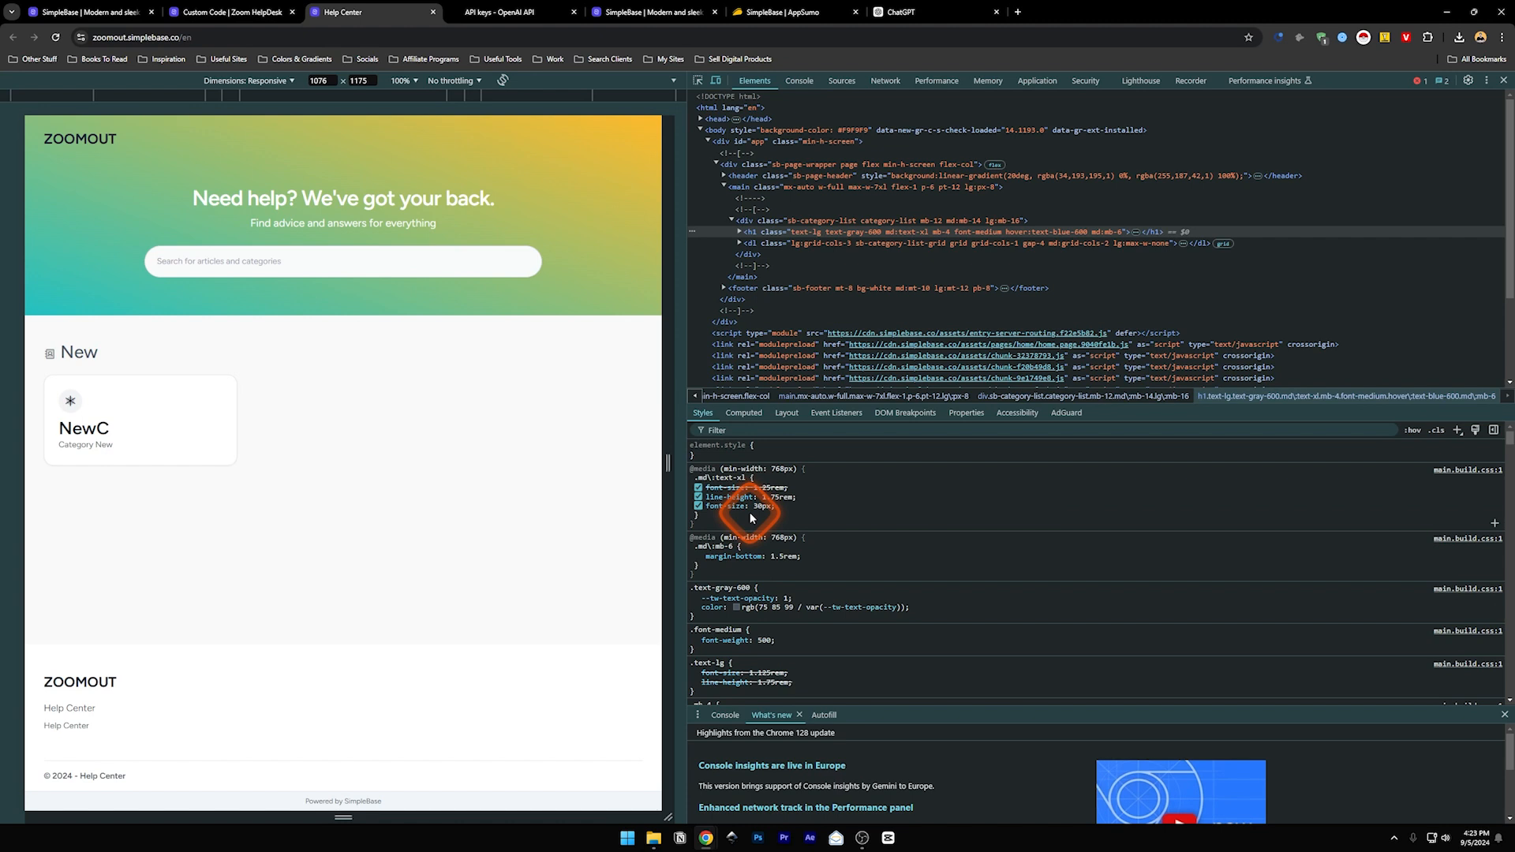
click(699, 519)
click(717, 526)
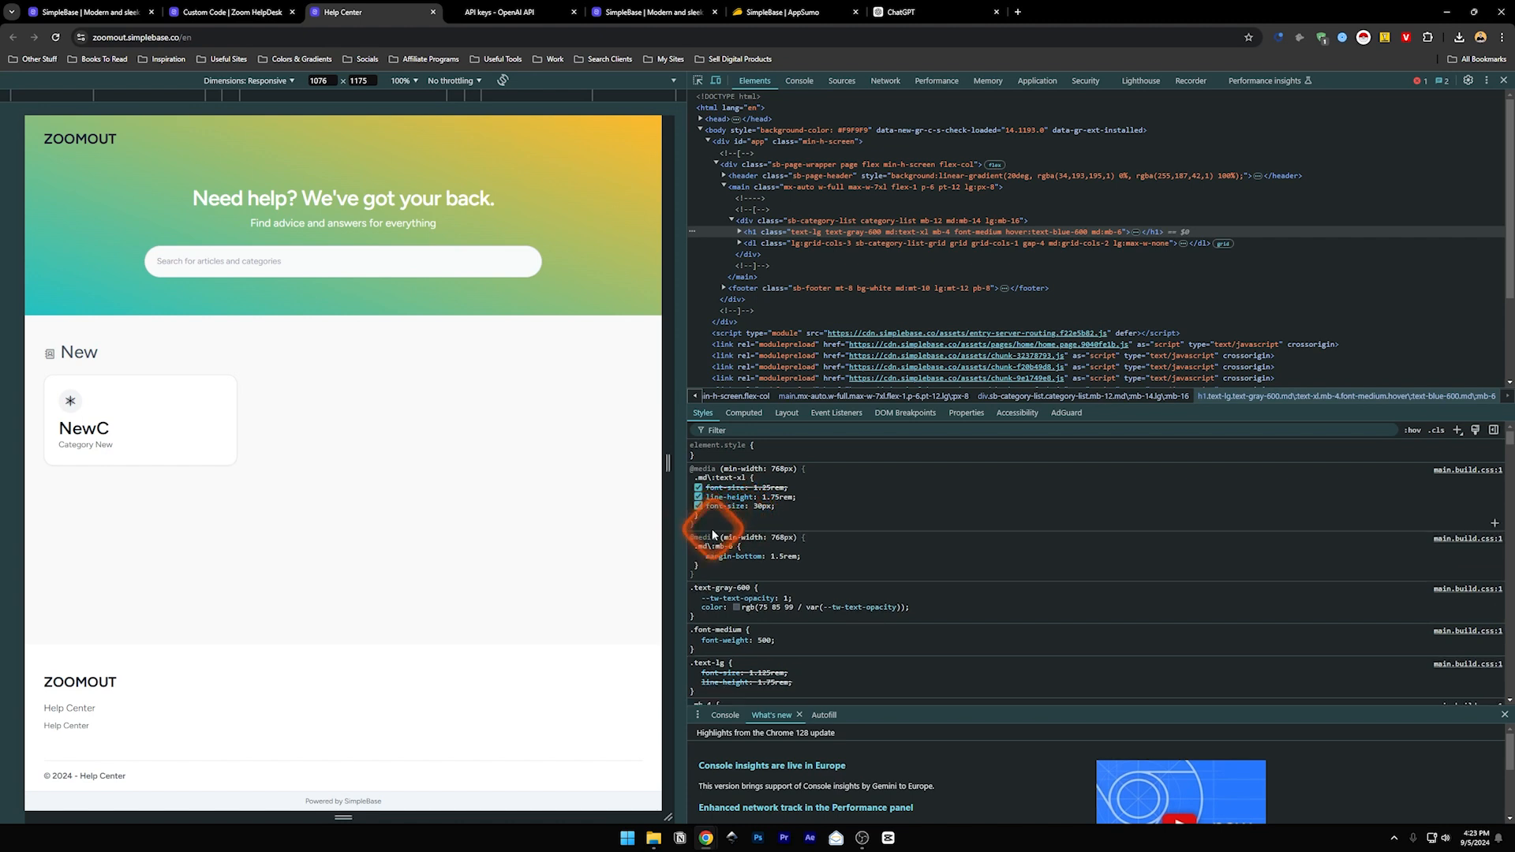
drag(702, 518, 695, 477)
key(ctrl+c)
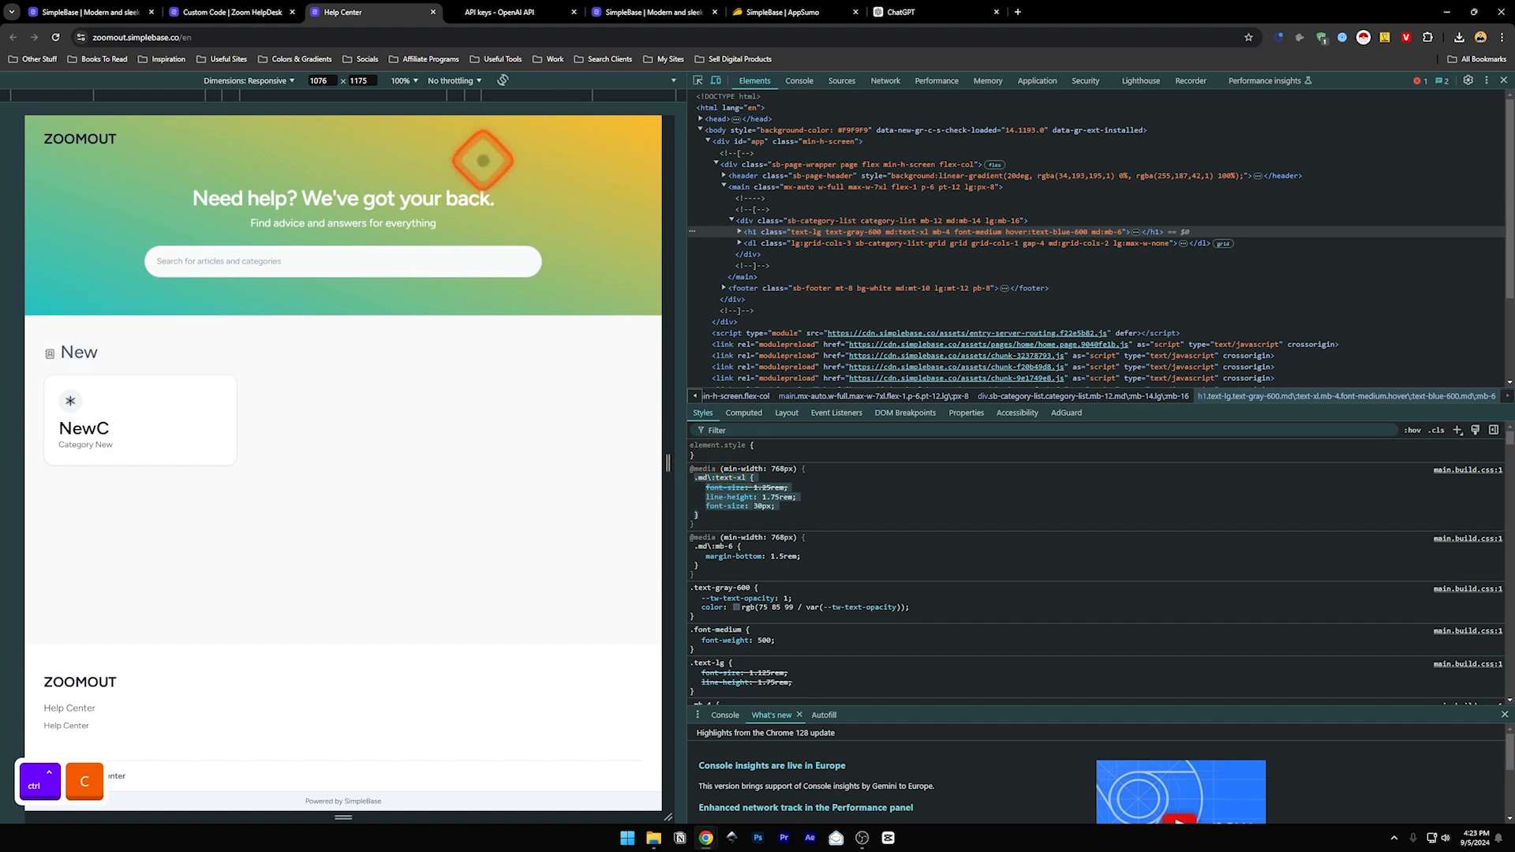
click(231, 10)
click(385, 282)
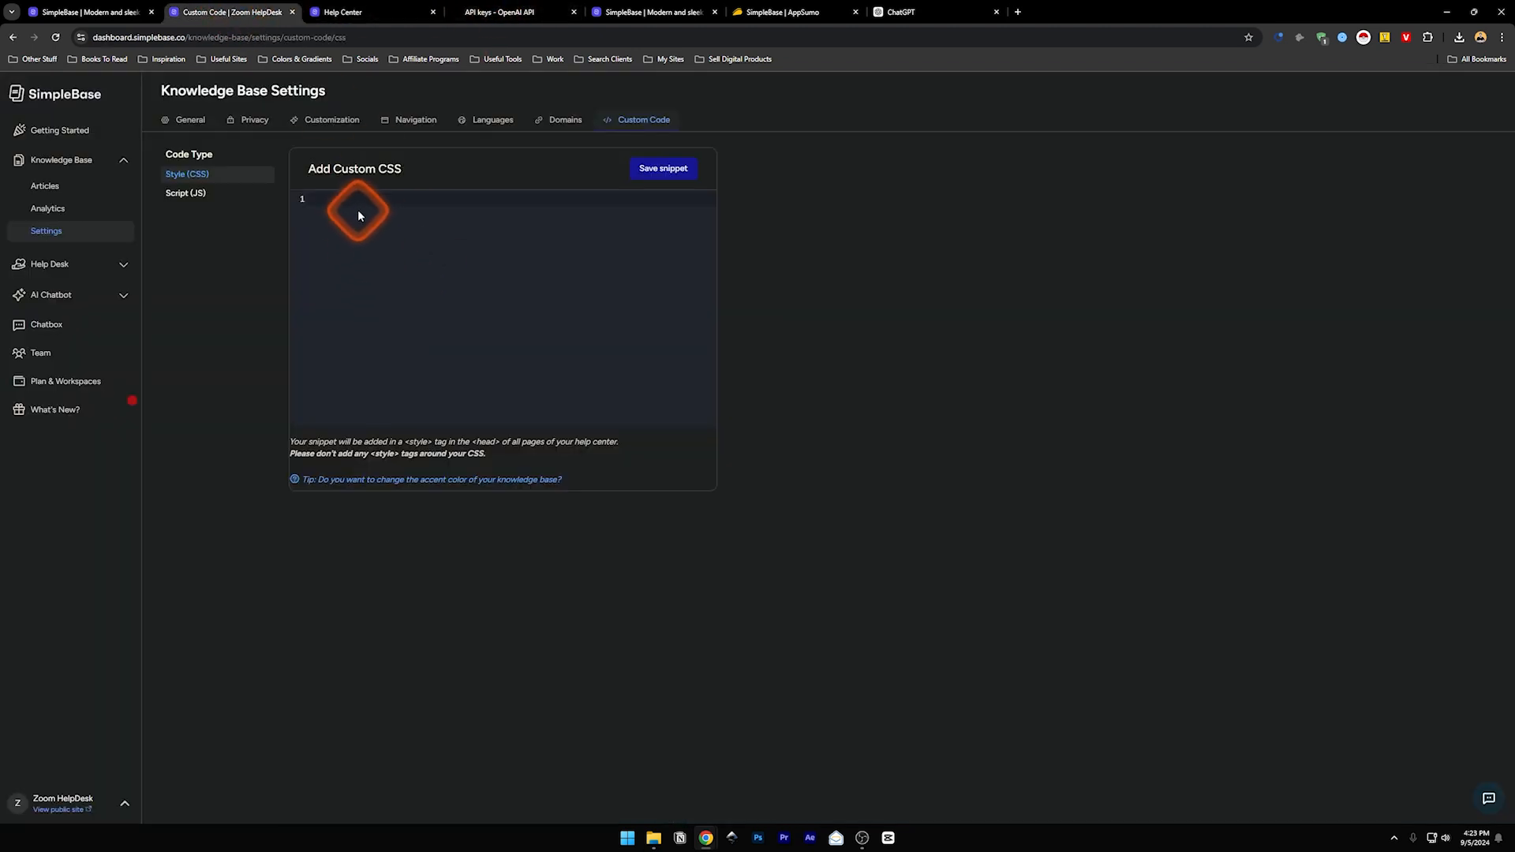
- Paste the heading rule into the CSS editor, delete it again, switch to Script (JS), then open the Help Desk Inbox
key(ctrl+v)
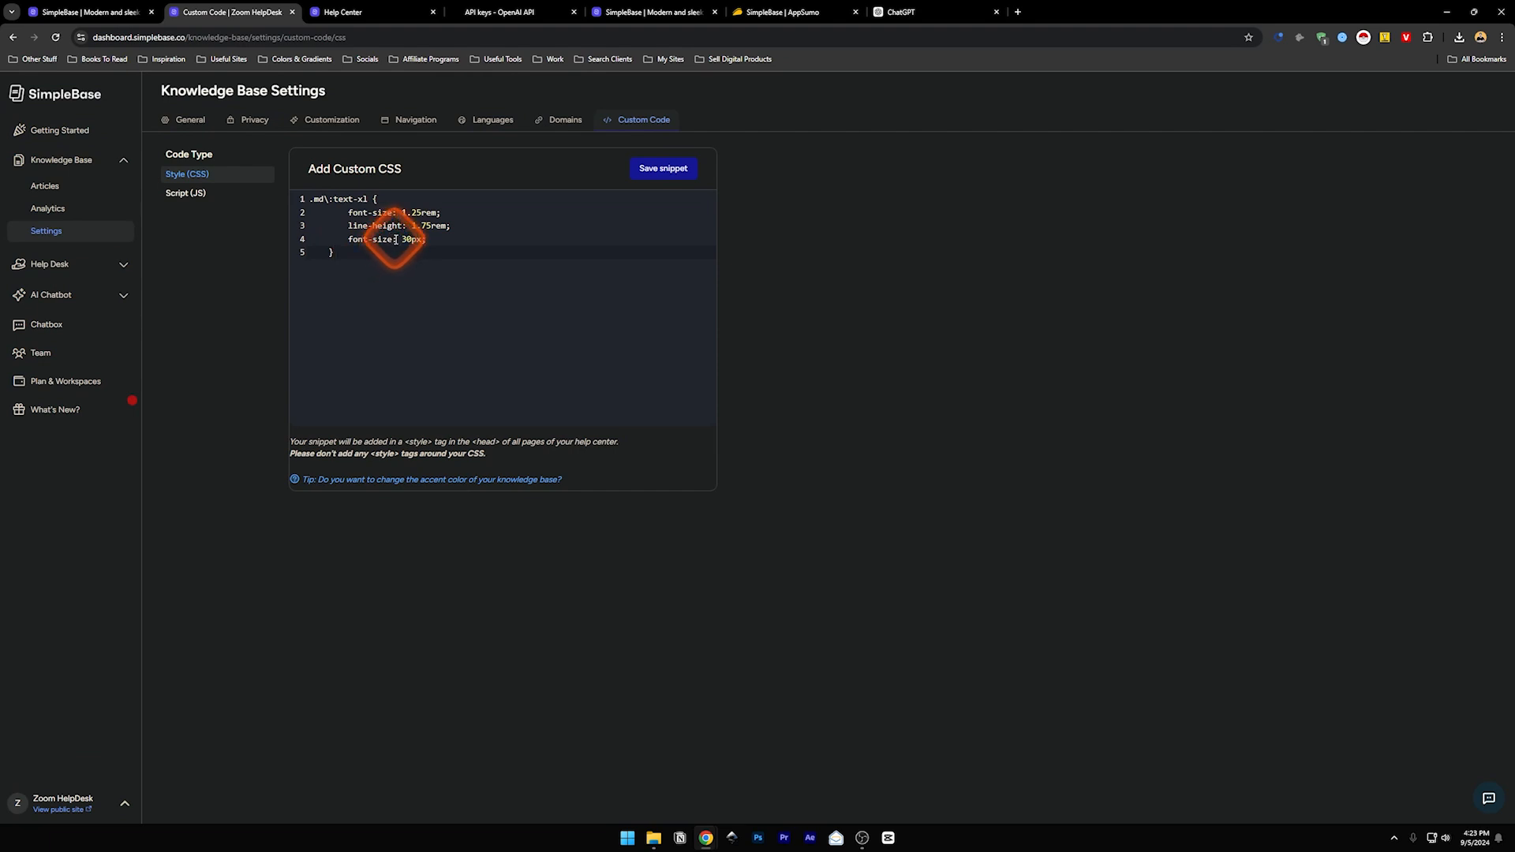
key(Return)
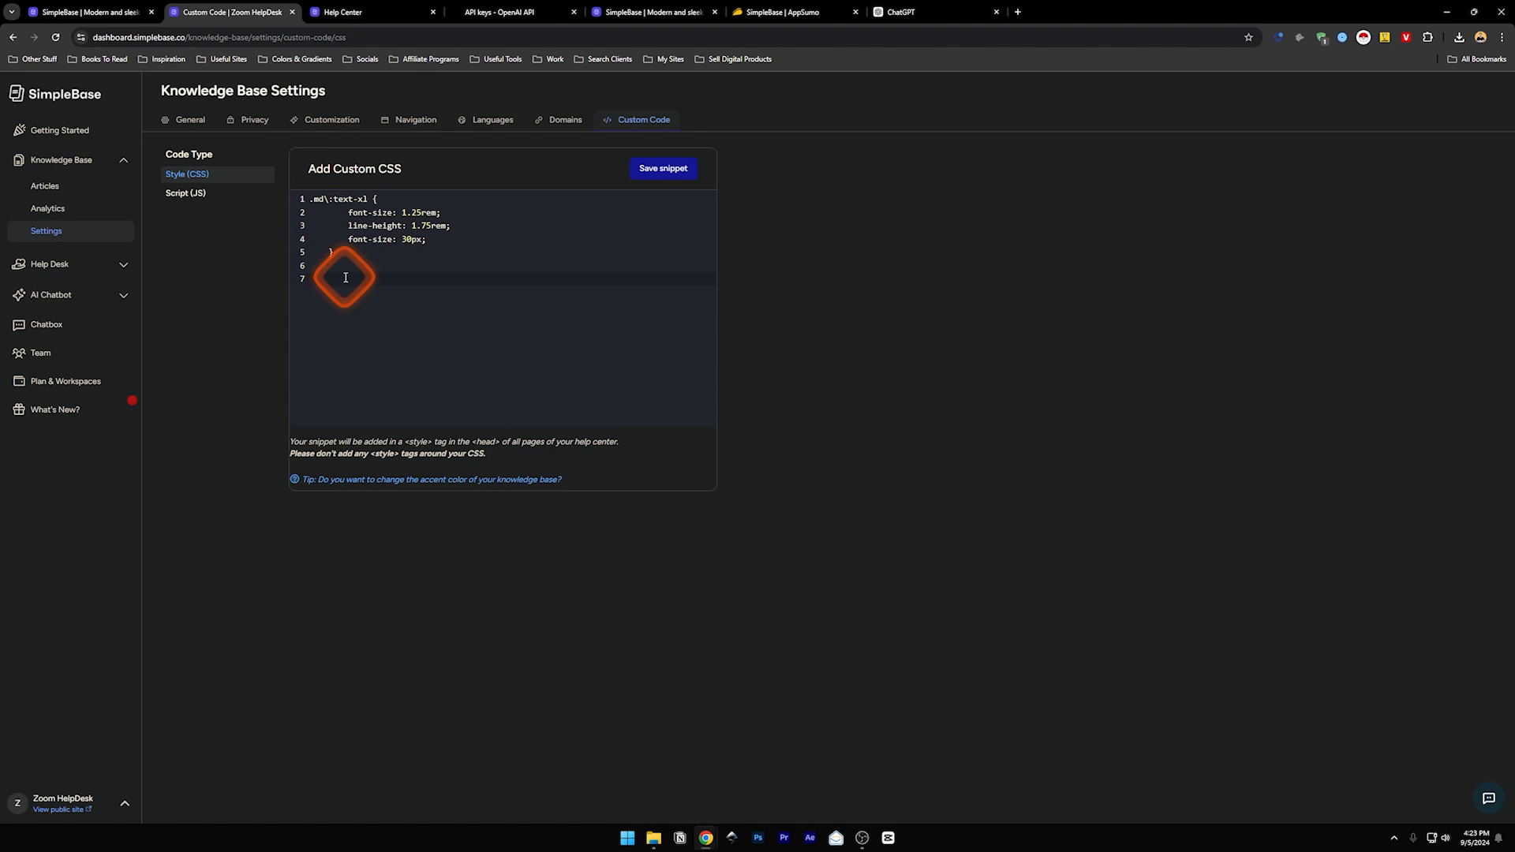
drag(338, 271, 274, 178)
key(BackSpace)
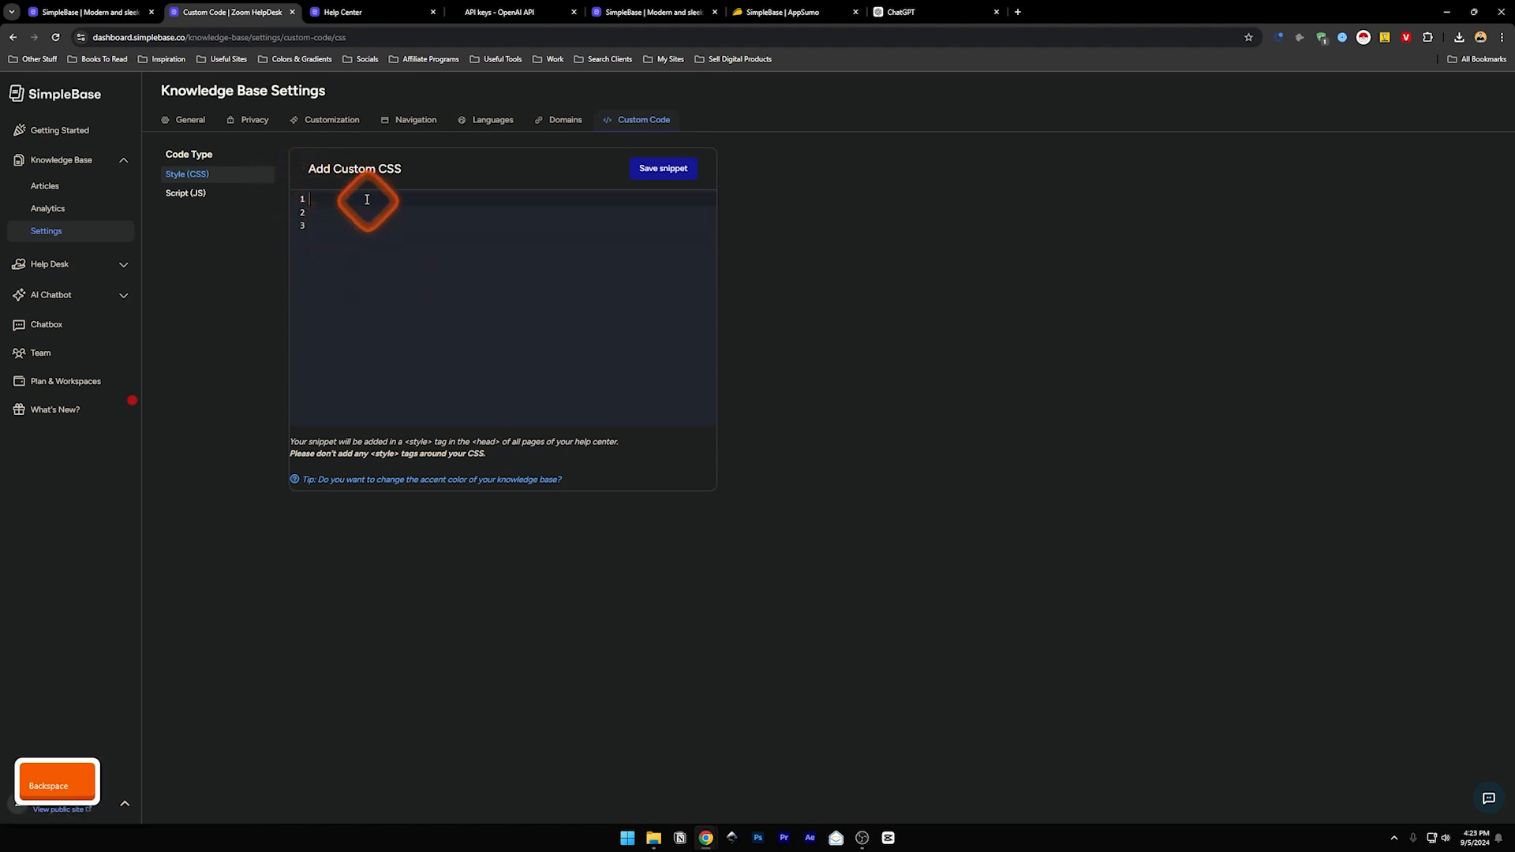
click(176, 195)
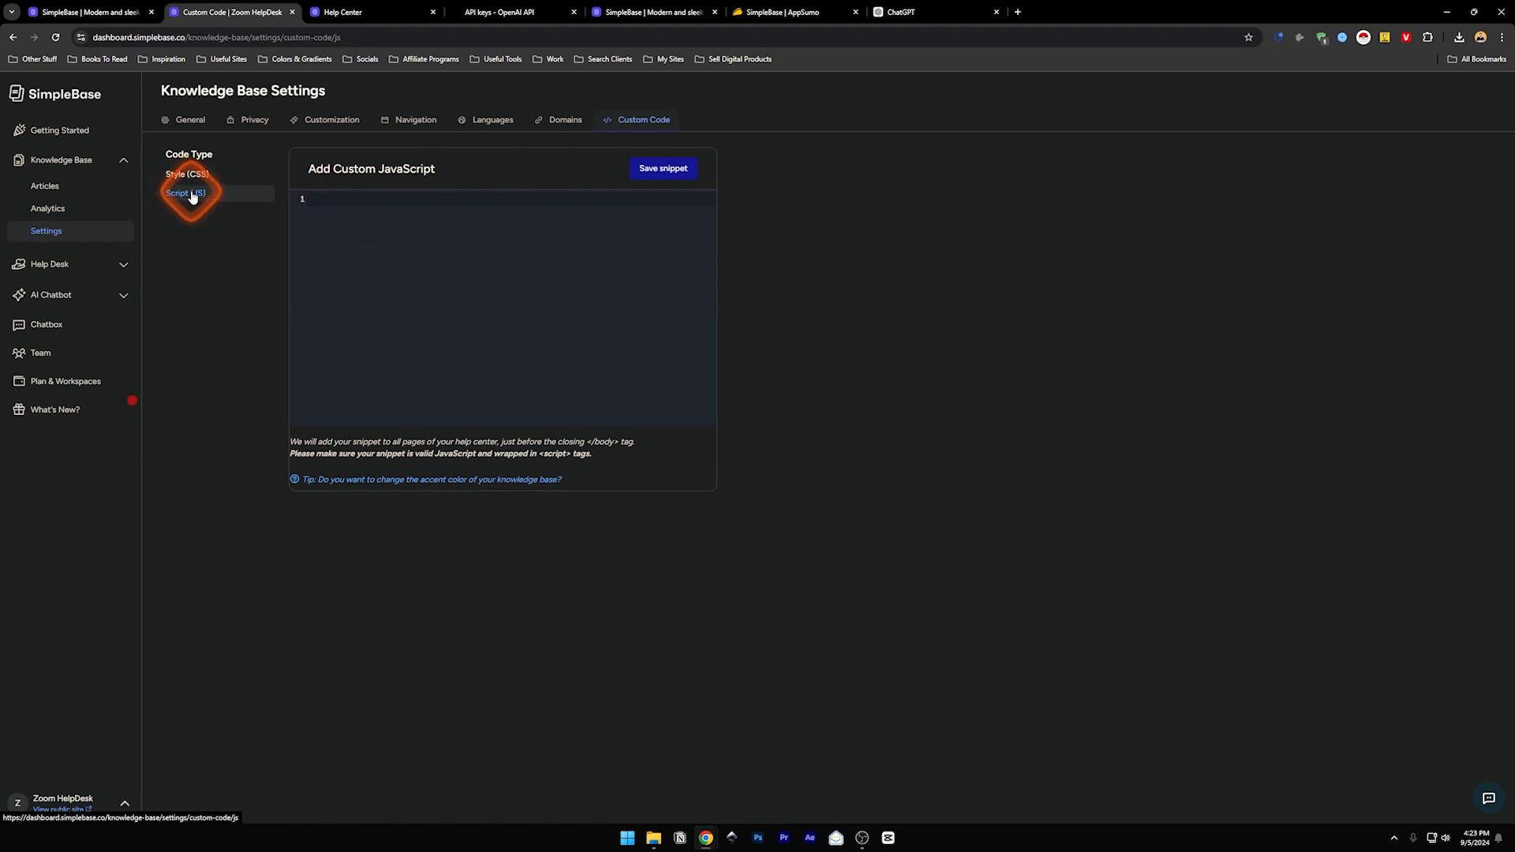
click(111, 266)
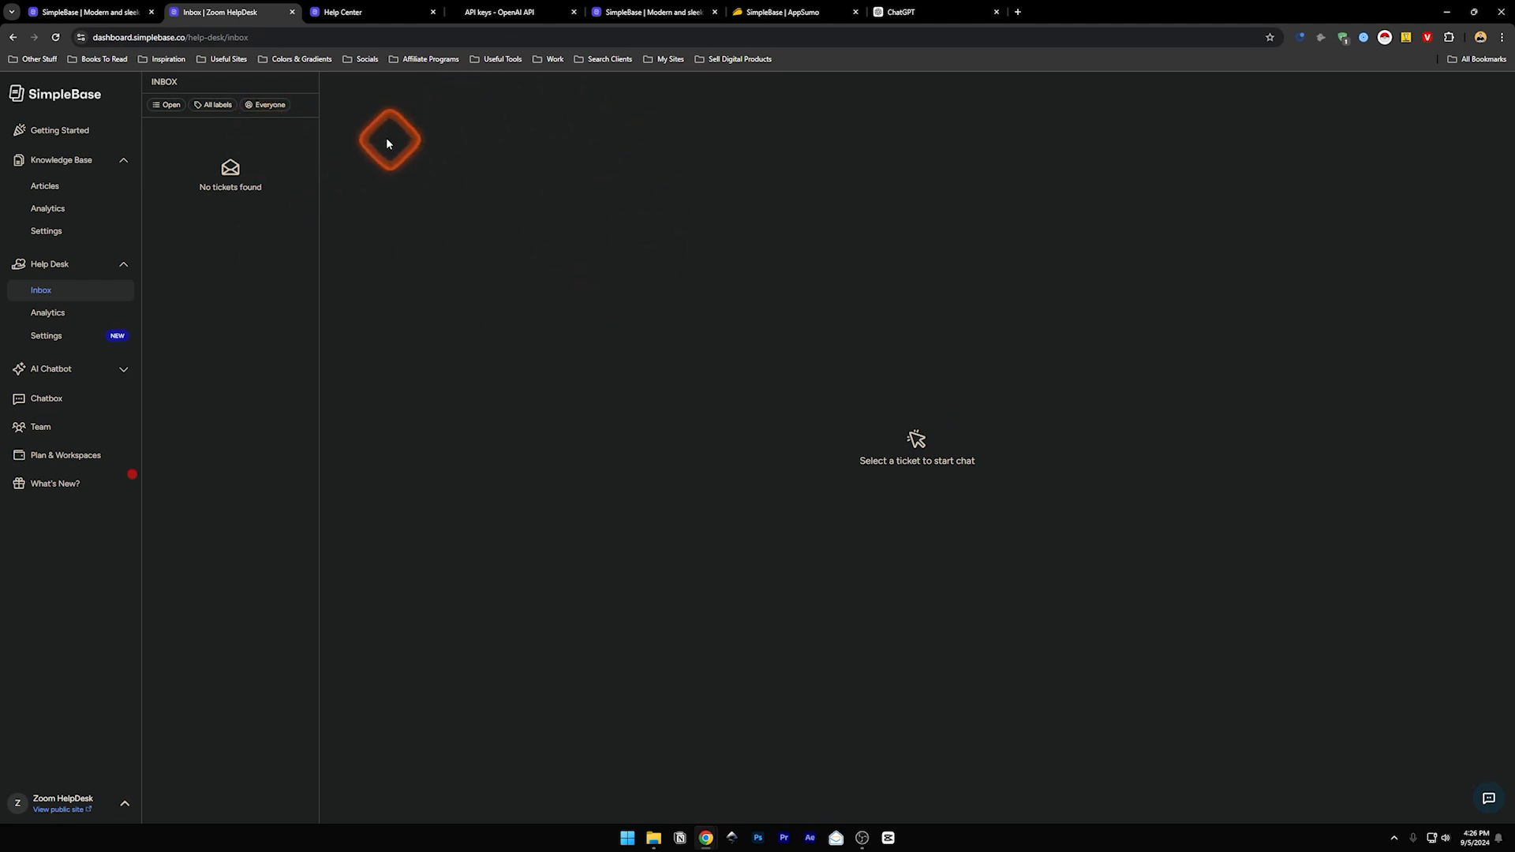
- Review Help Desk Analytics' empty charts down to Messages Sent, then open Help Desk Settings
click(49, 315)
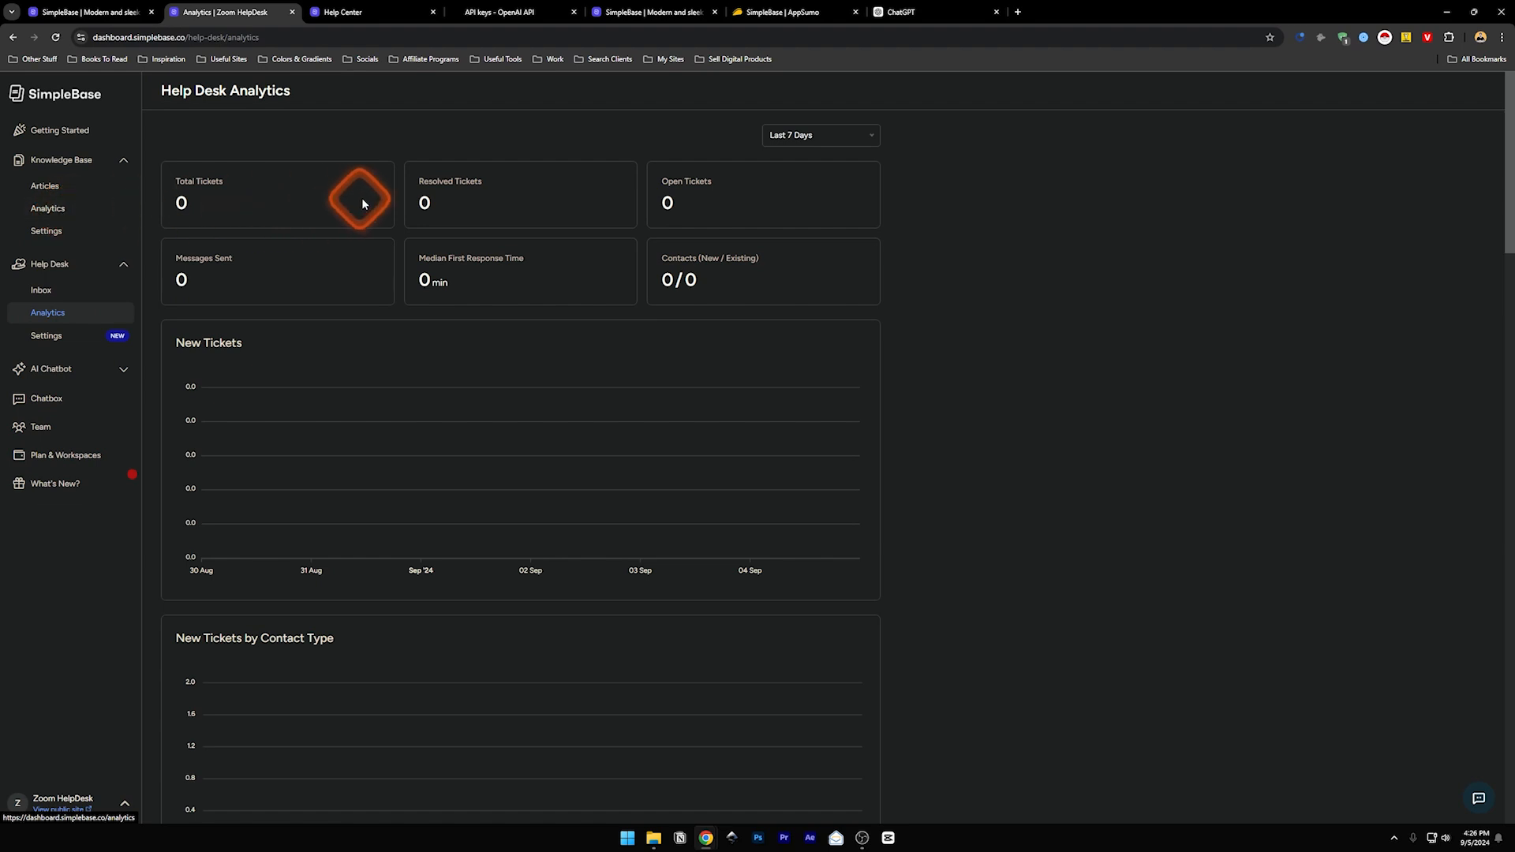
scroll(386, 366, down, 3)
drag(1509, 236, 1509, 727)
click(68, 341)
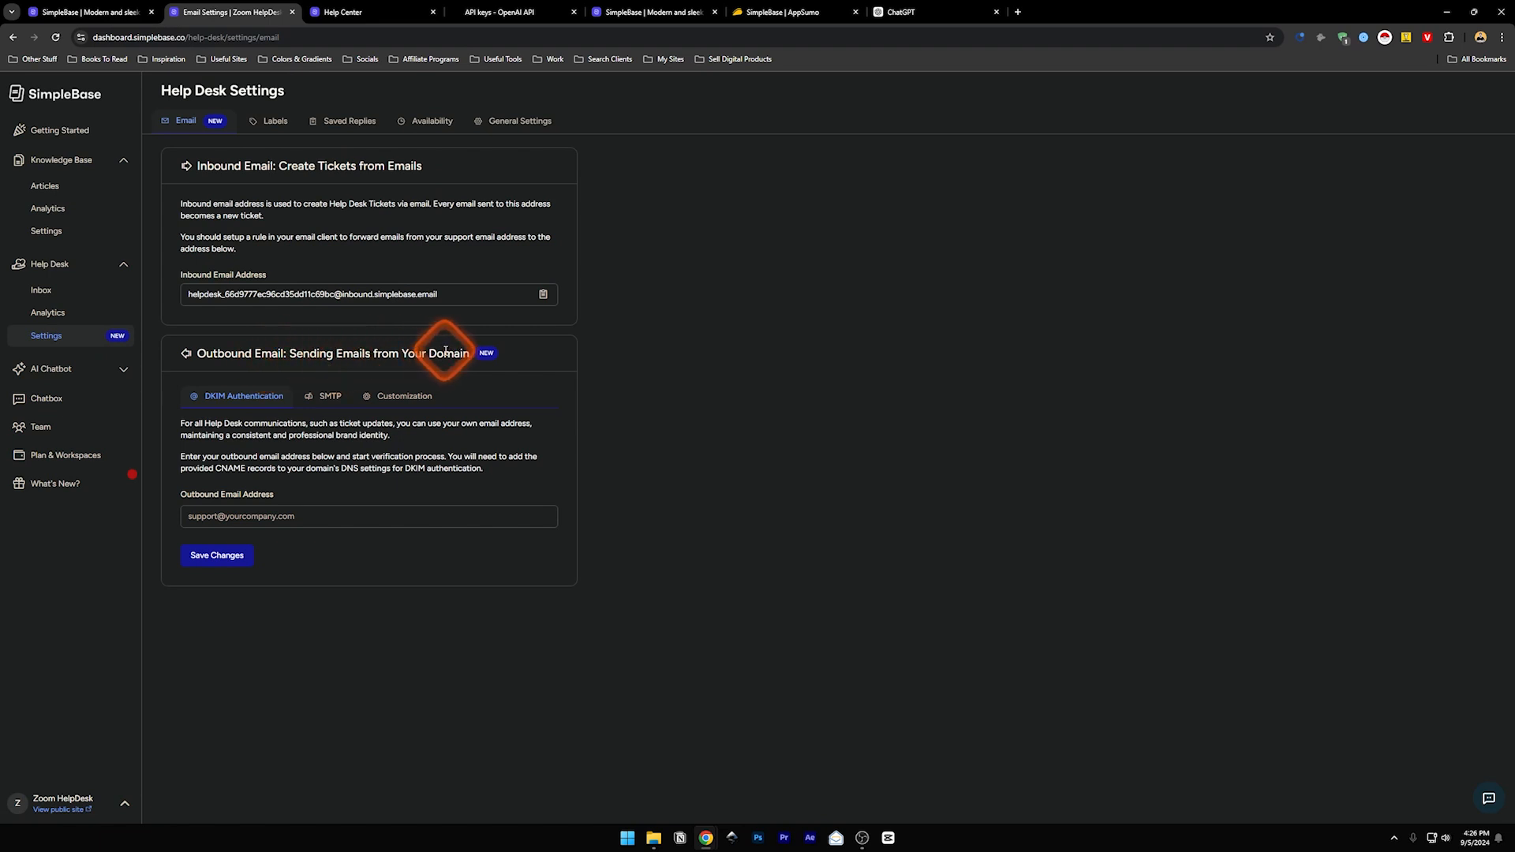
- Look through the email SMTP and Customization tabs, then open the ZeptoMail website
click(324, 401)
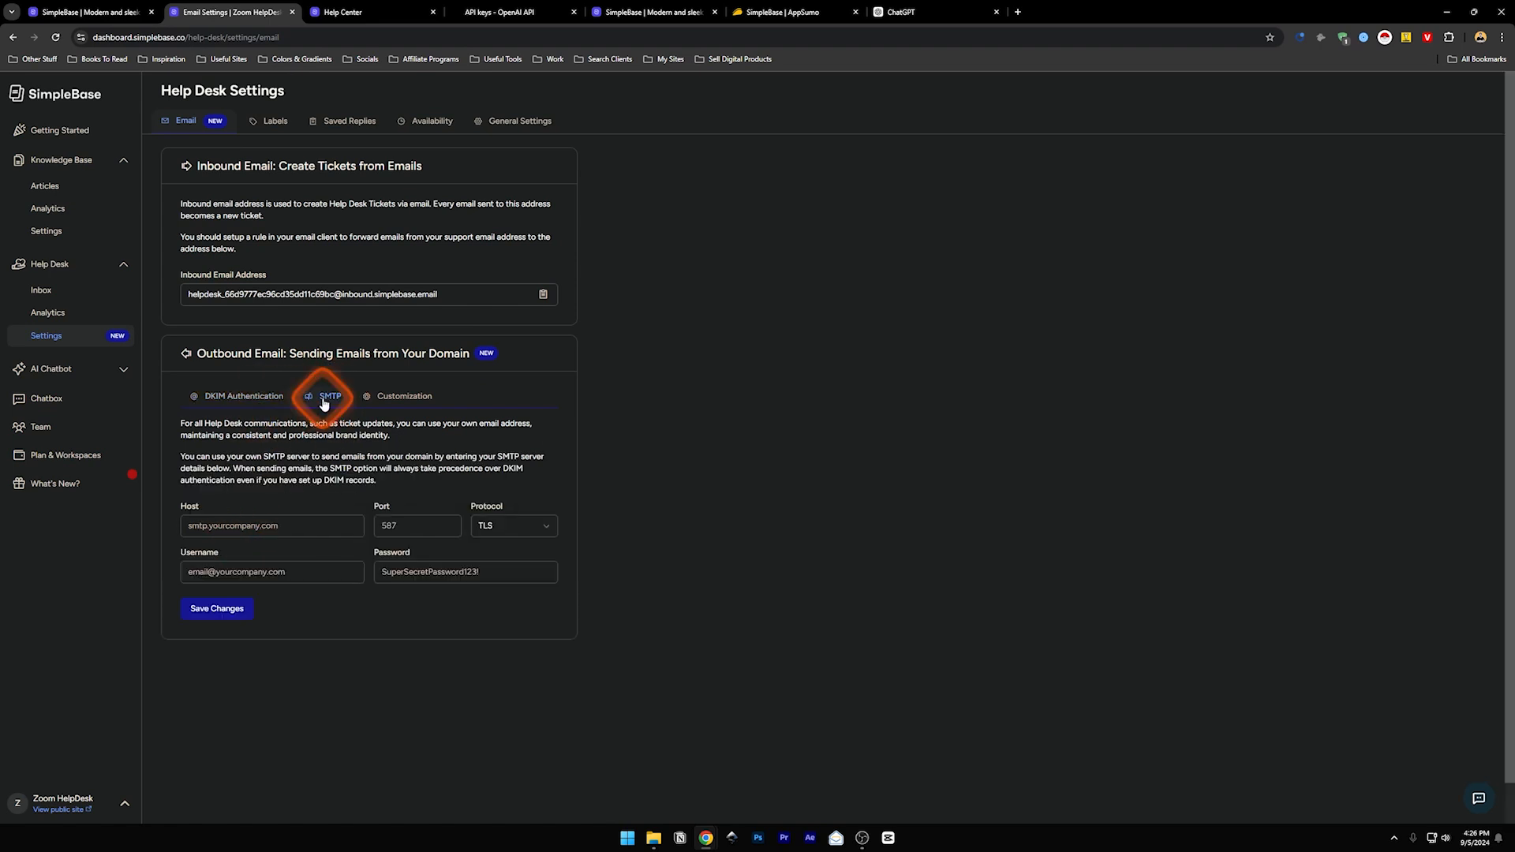
click(400, 401)
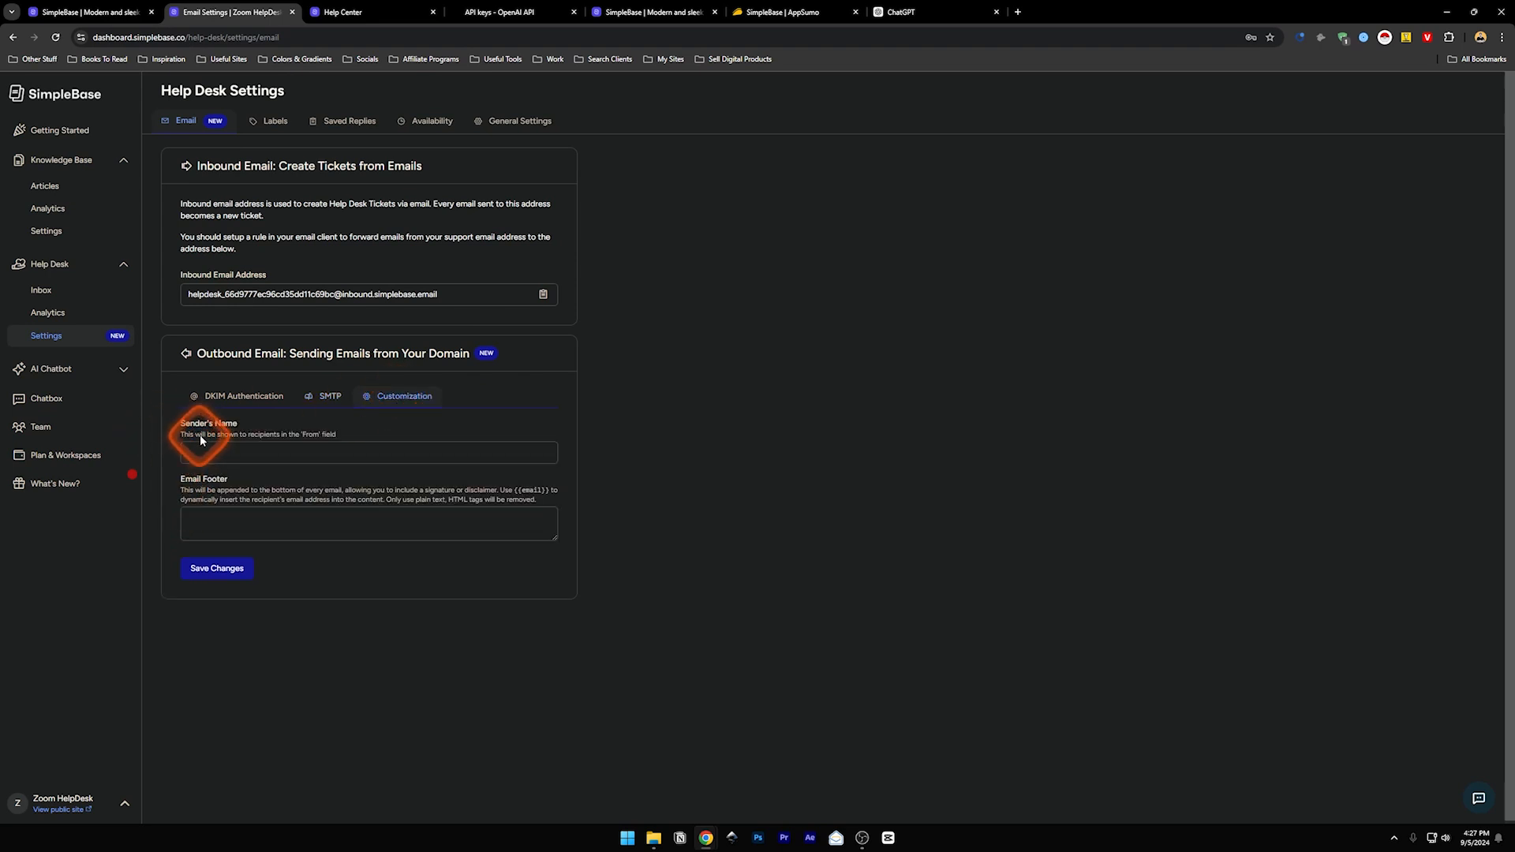
click(241, 523)
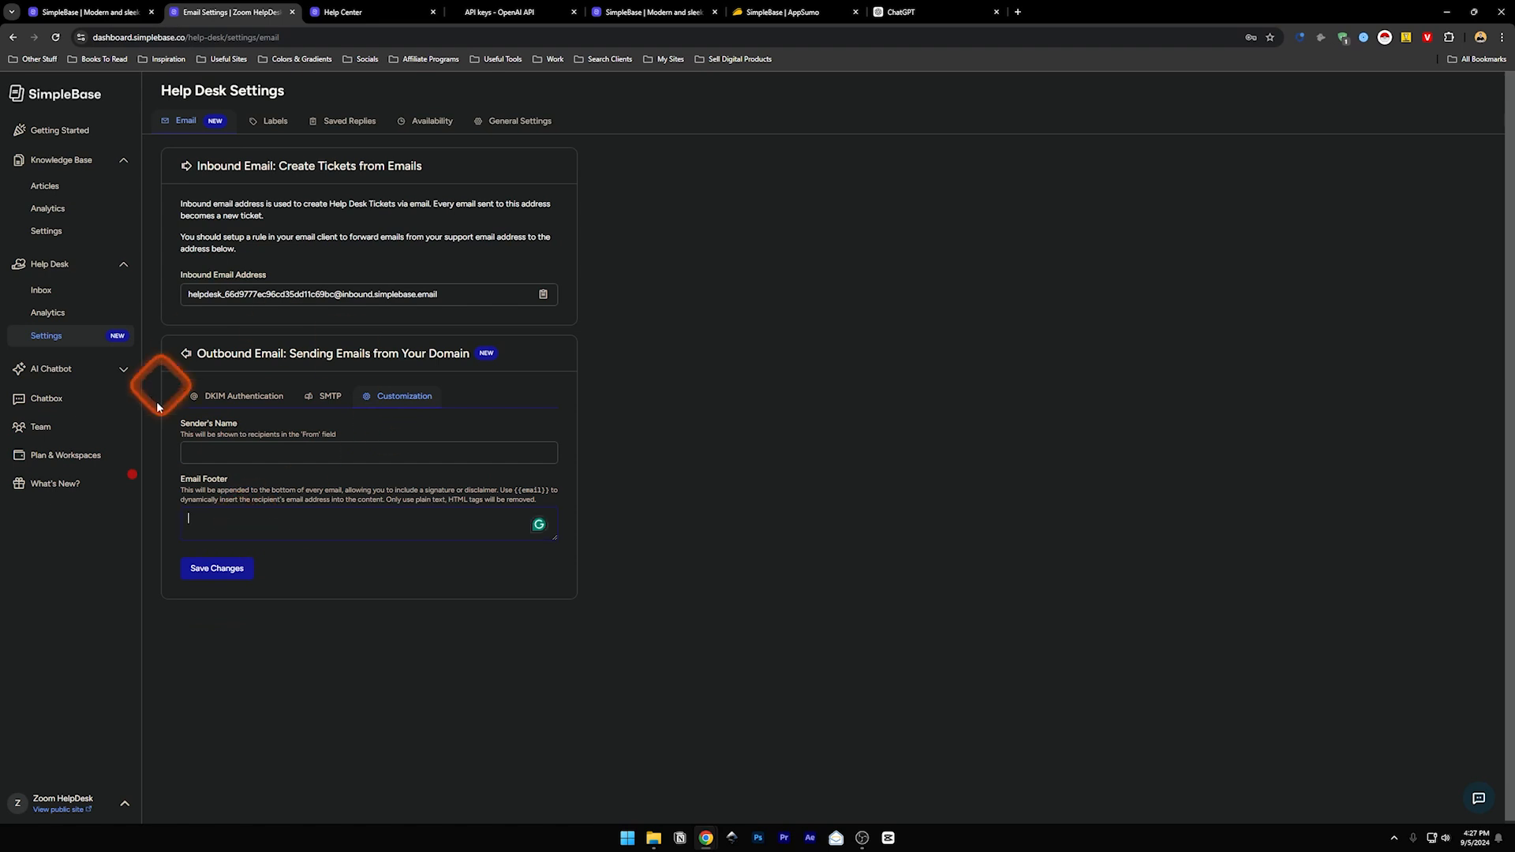
click(328, 395)
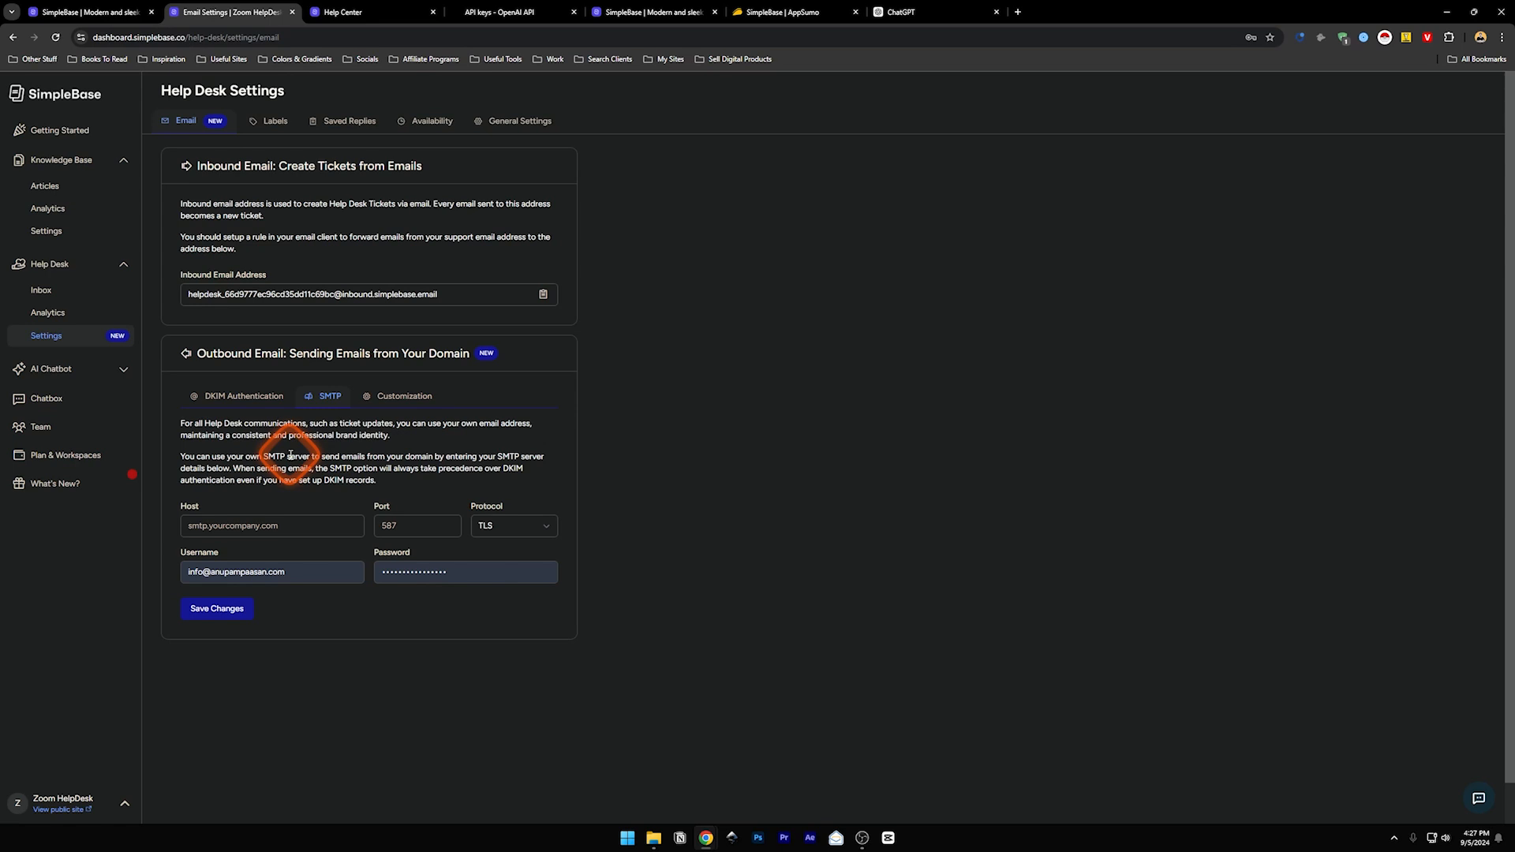
click(603, 177)
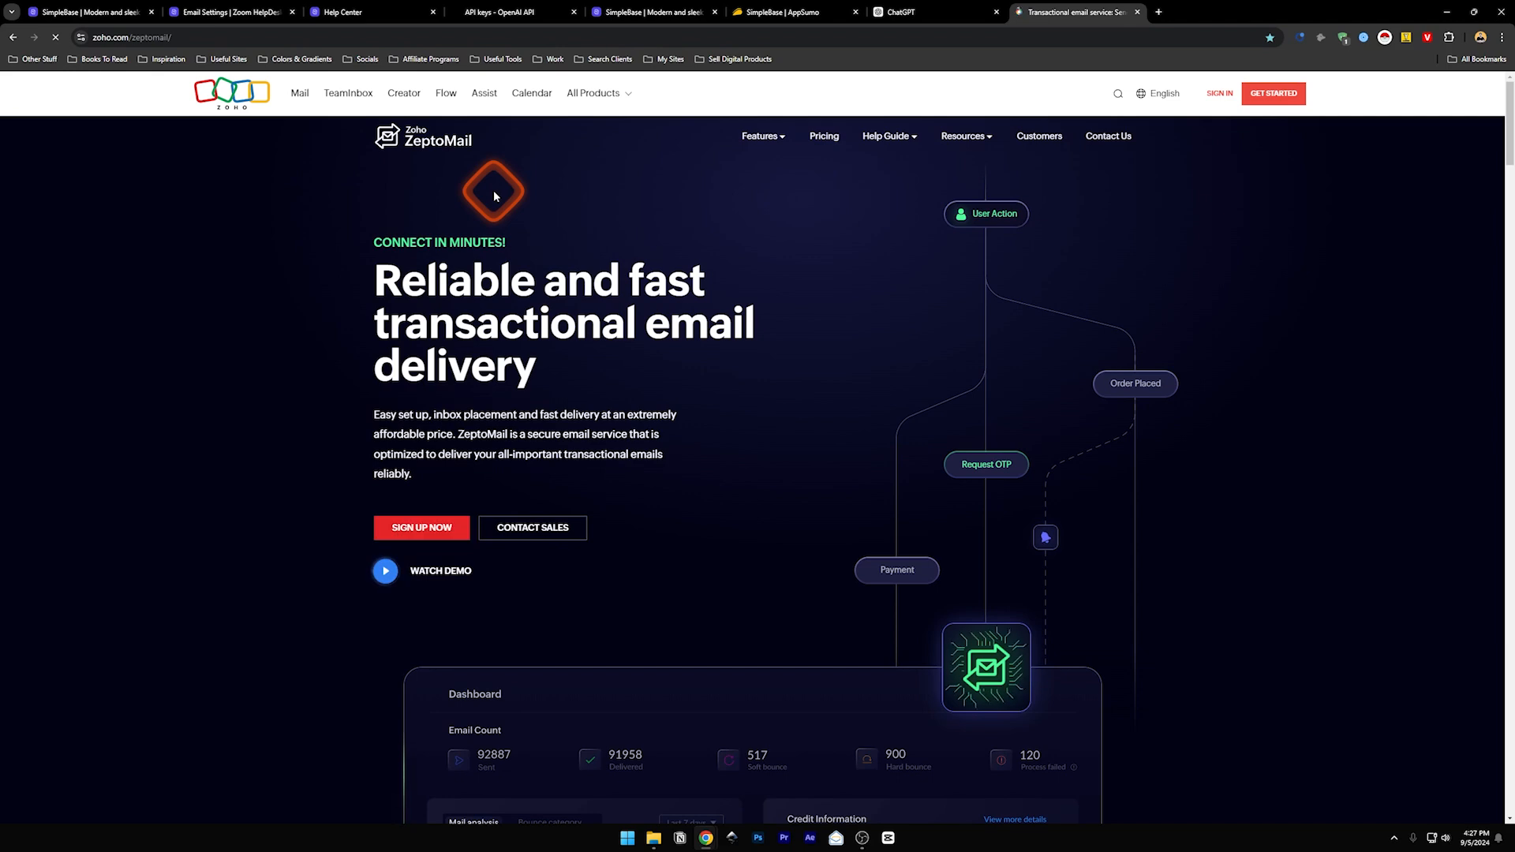
- Review ZeptoMail pricing of ₹150 per 10,000-email credit using the cost estimate slider
click(1122, 94)
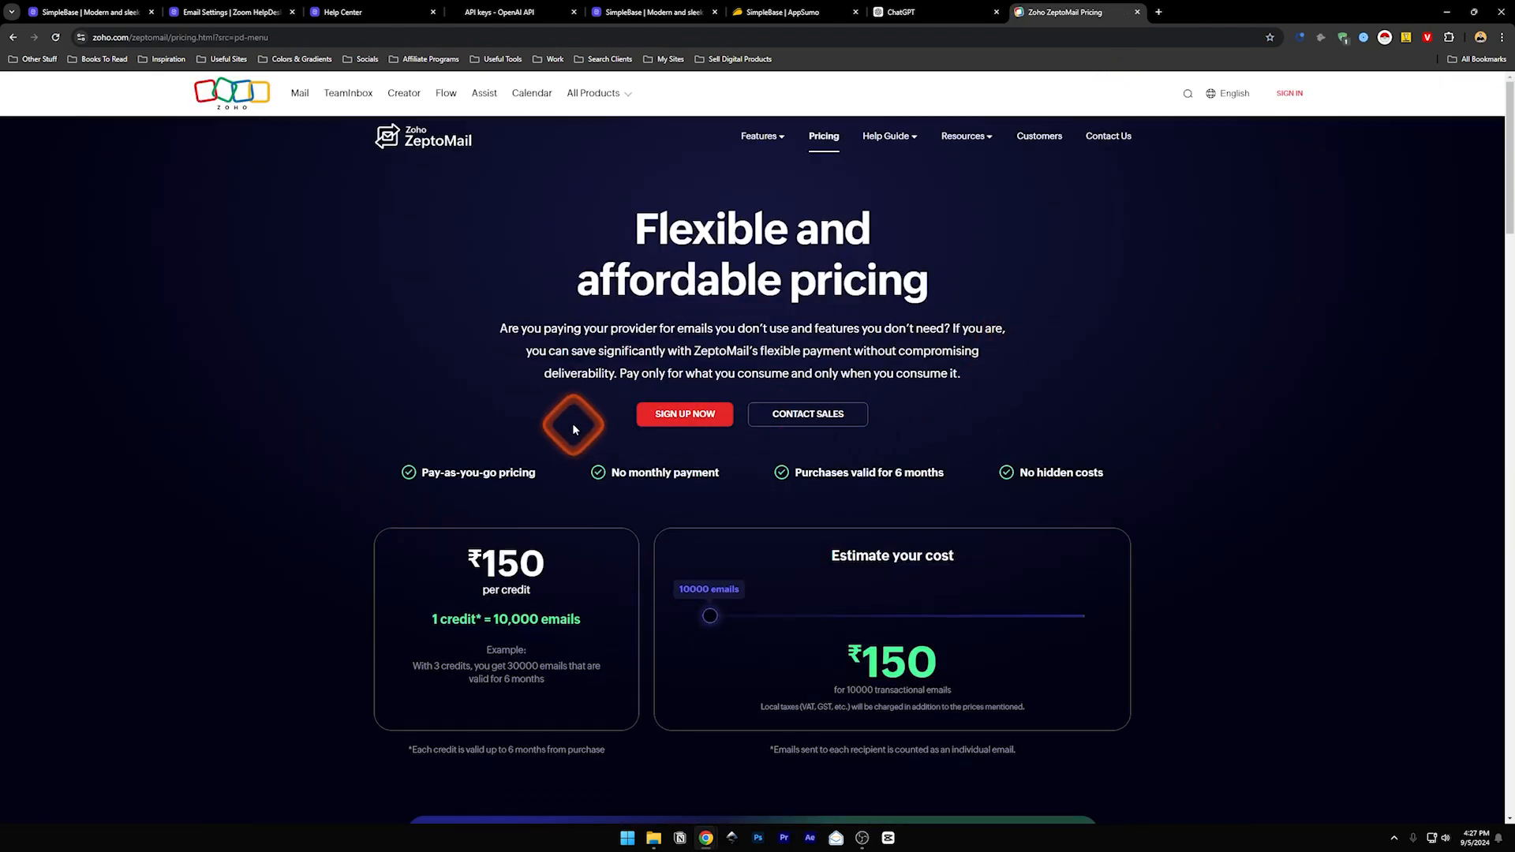
scroll(572, 426, down, 5)
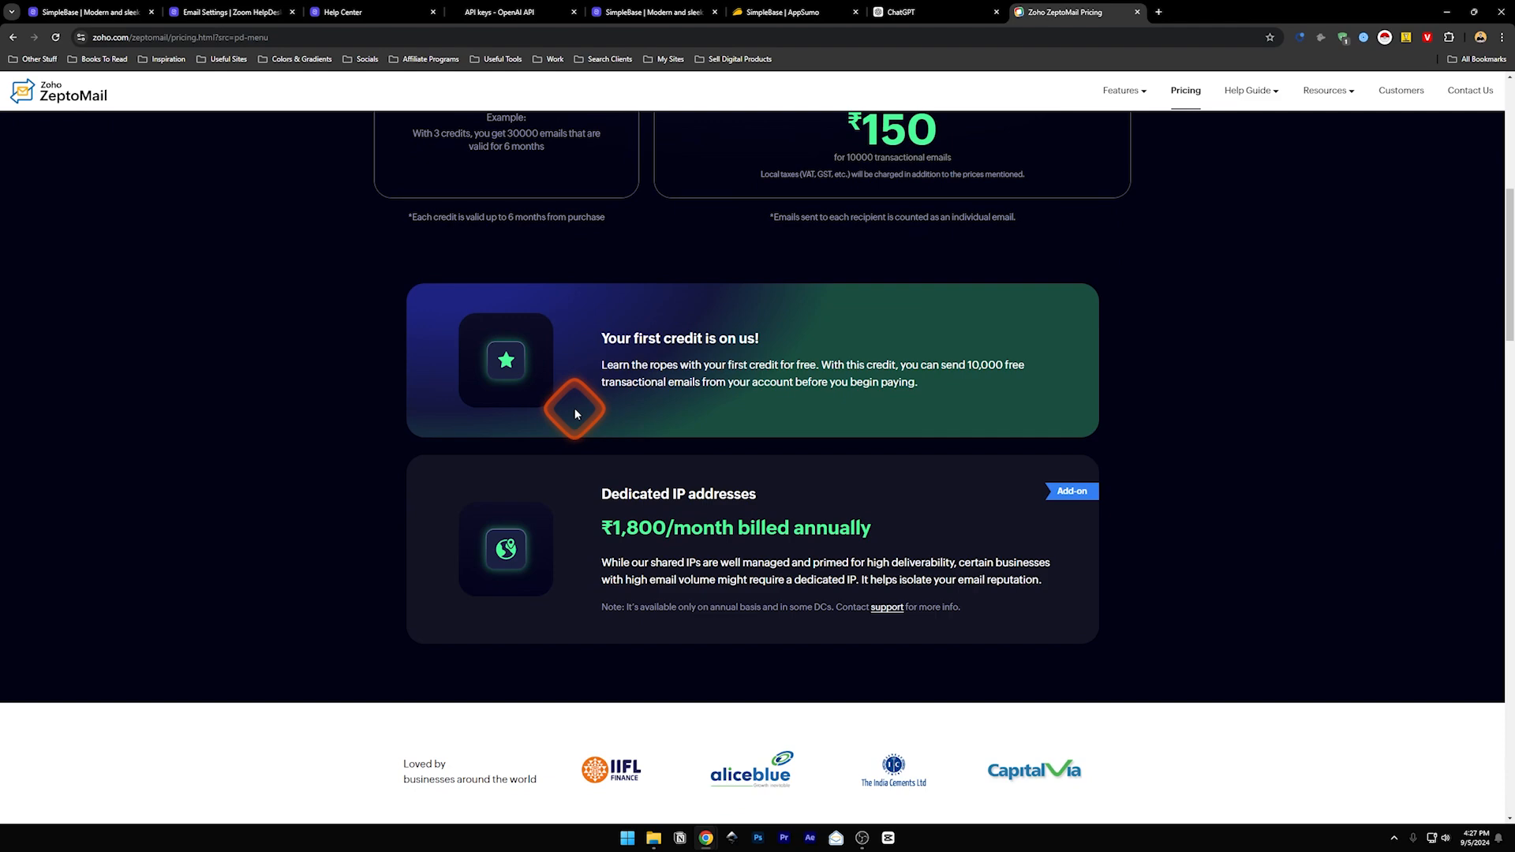
scroll(569, 525, up, 5)
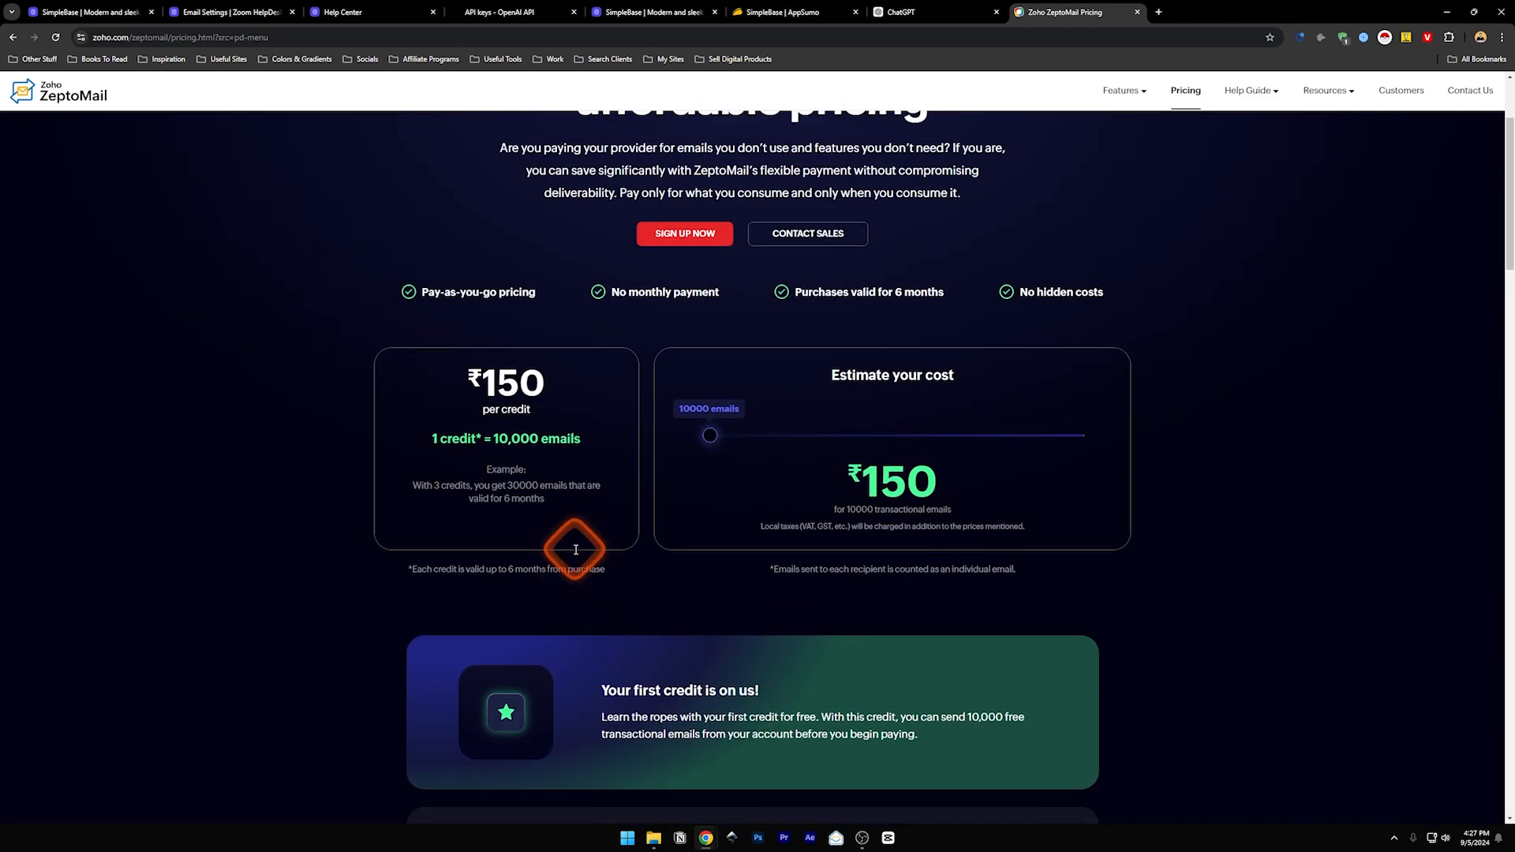
drag(711, 496, 714, 498)
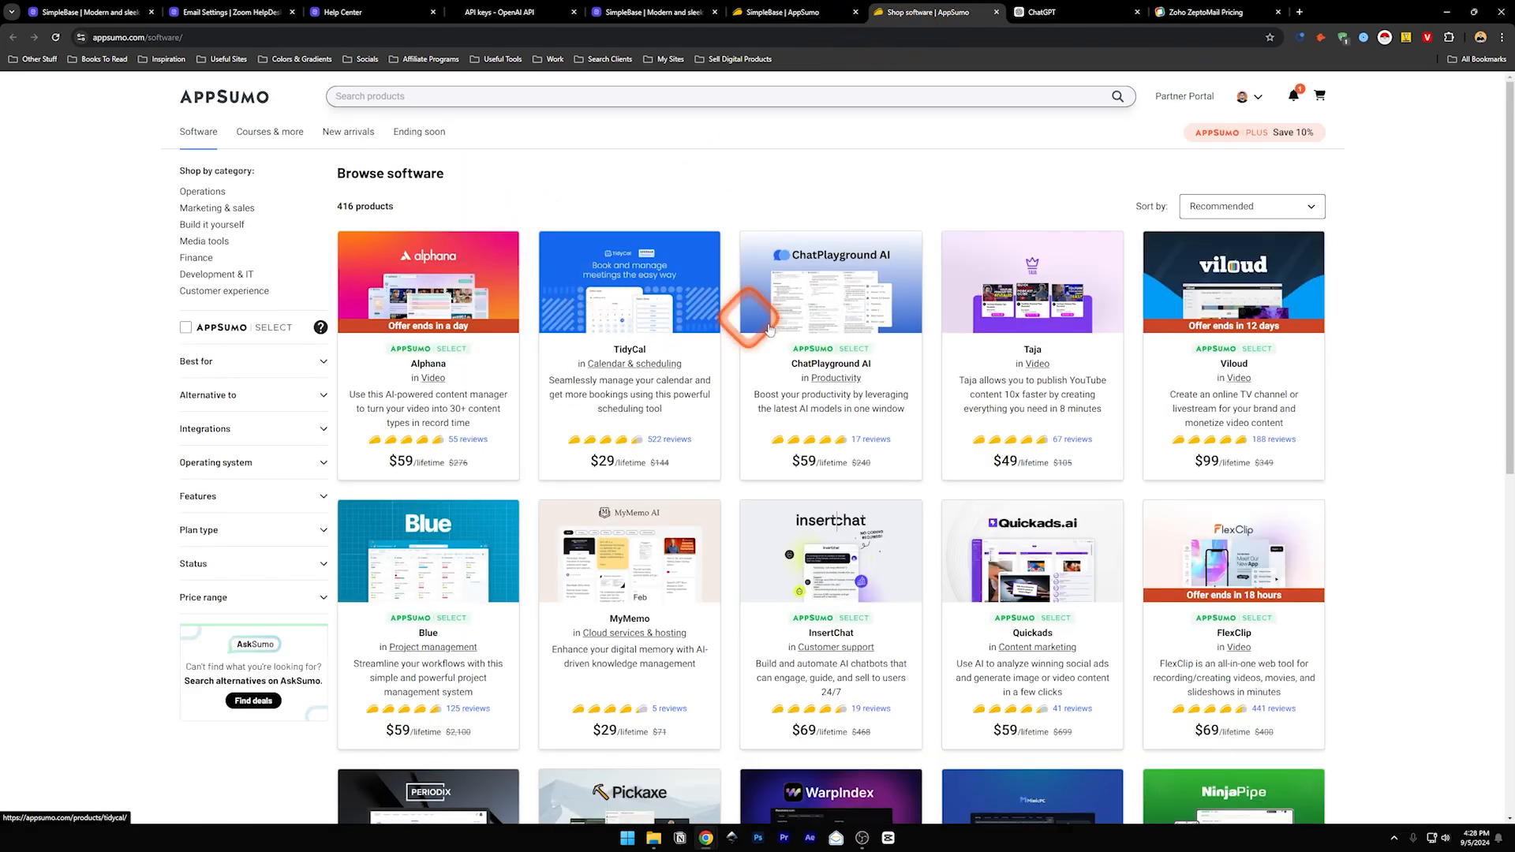
- Scroll the AppSumo software grid and open the Emailit deal page
scroll(1468, 264, down, 3)
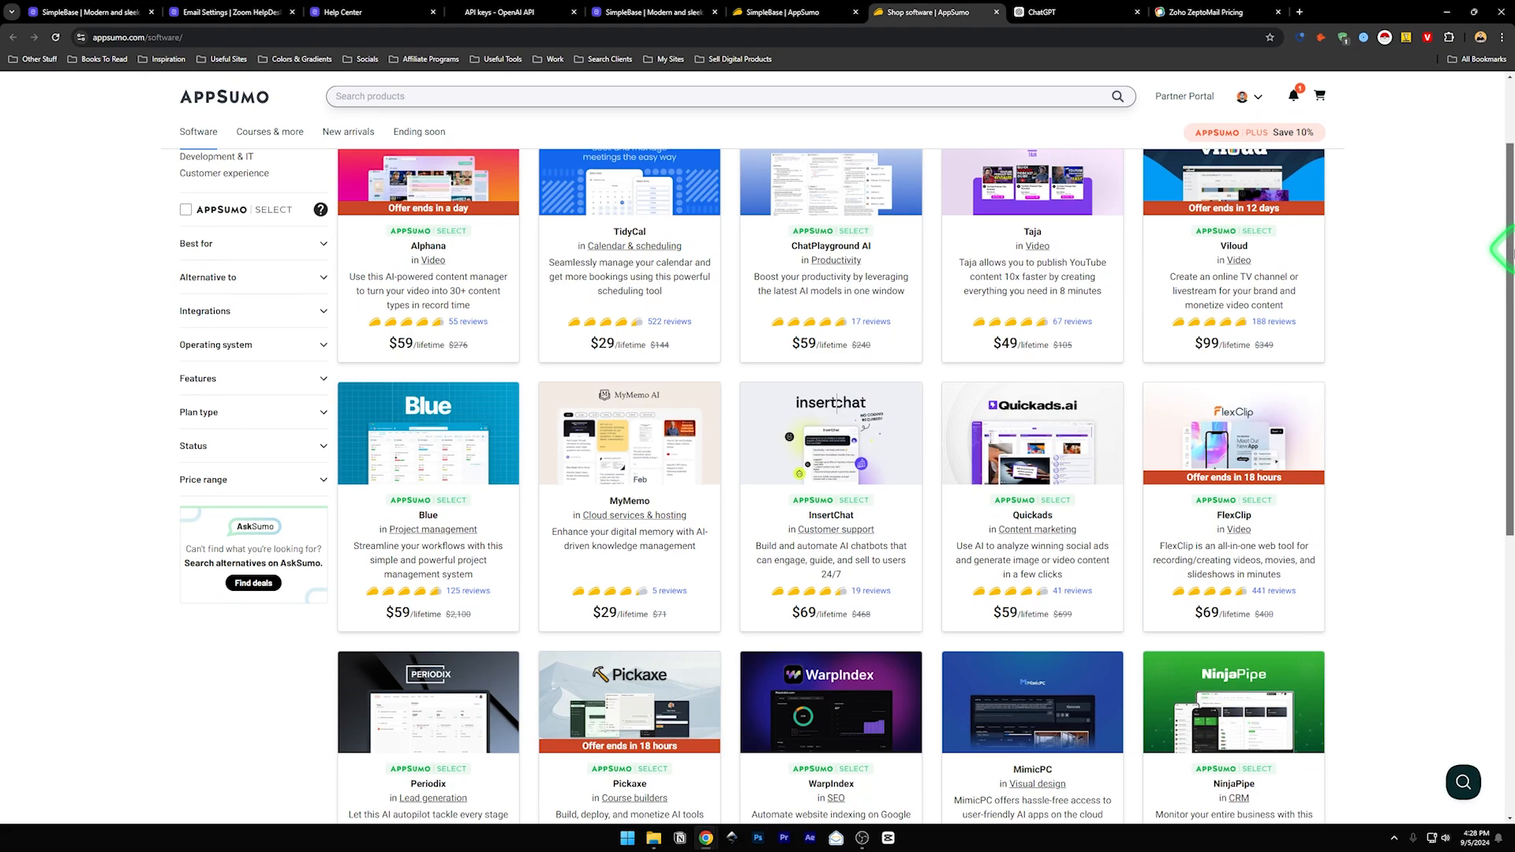
scroll(1507, 322, down, 5)
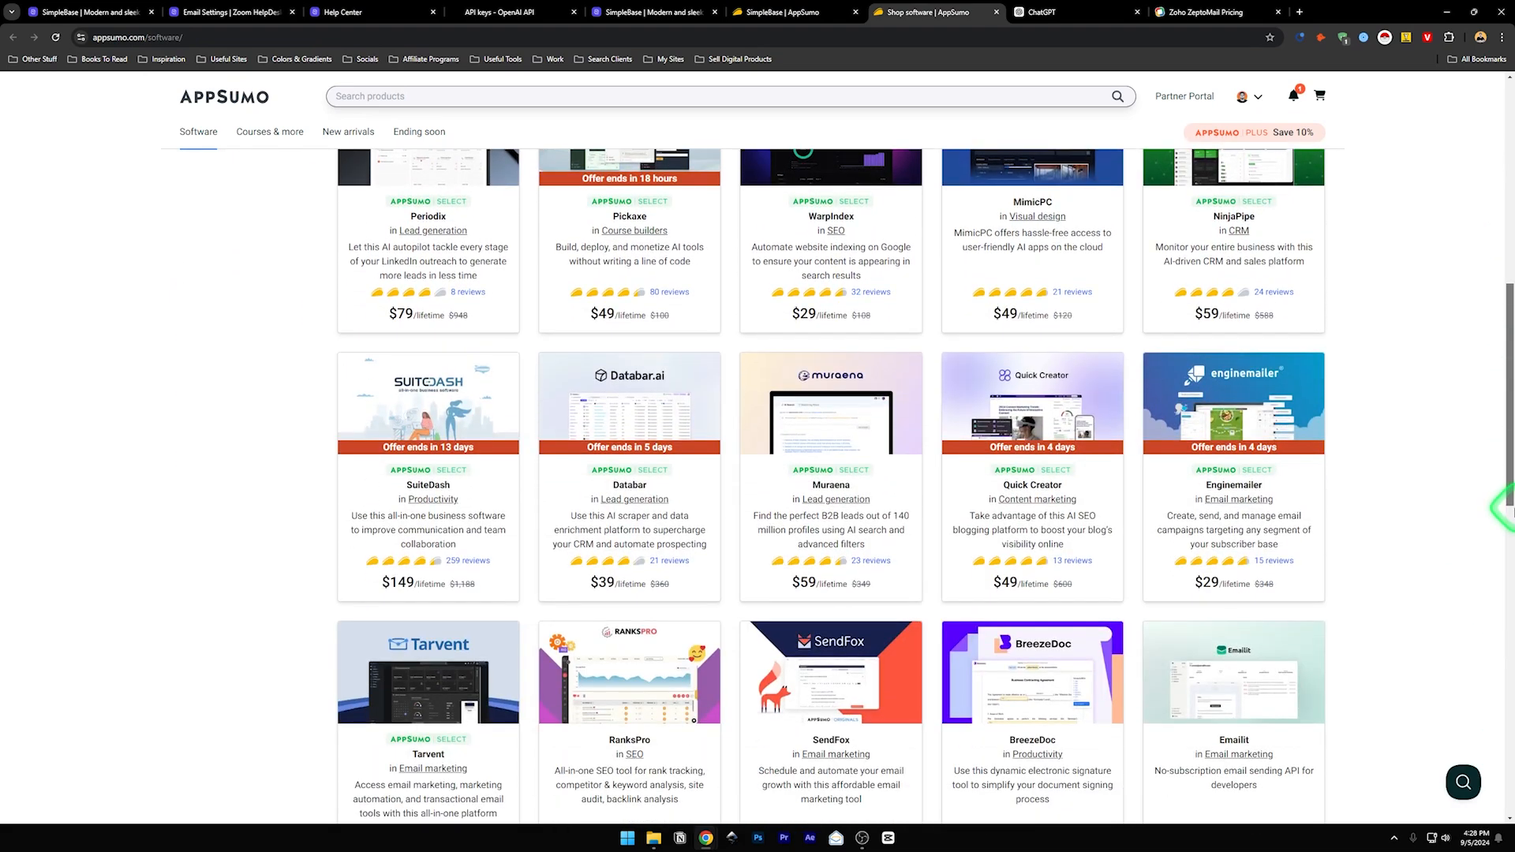
scroll(1507, 509, down, 1)
click(1243, 643)
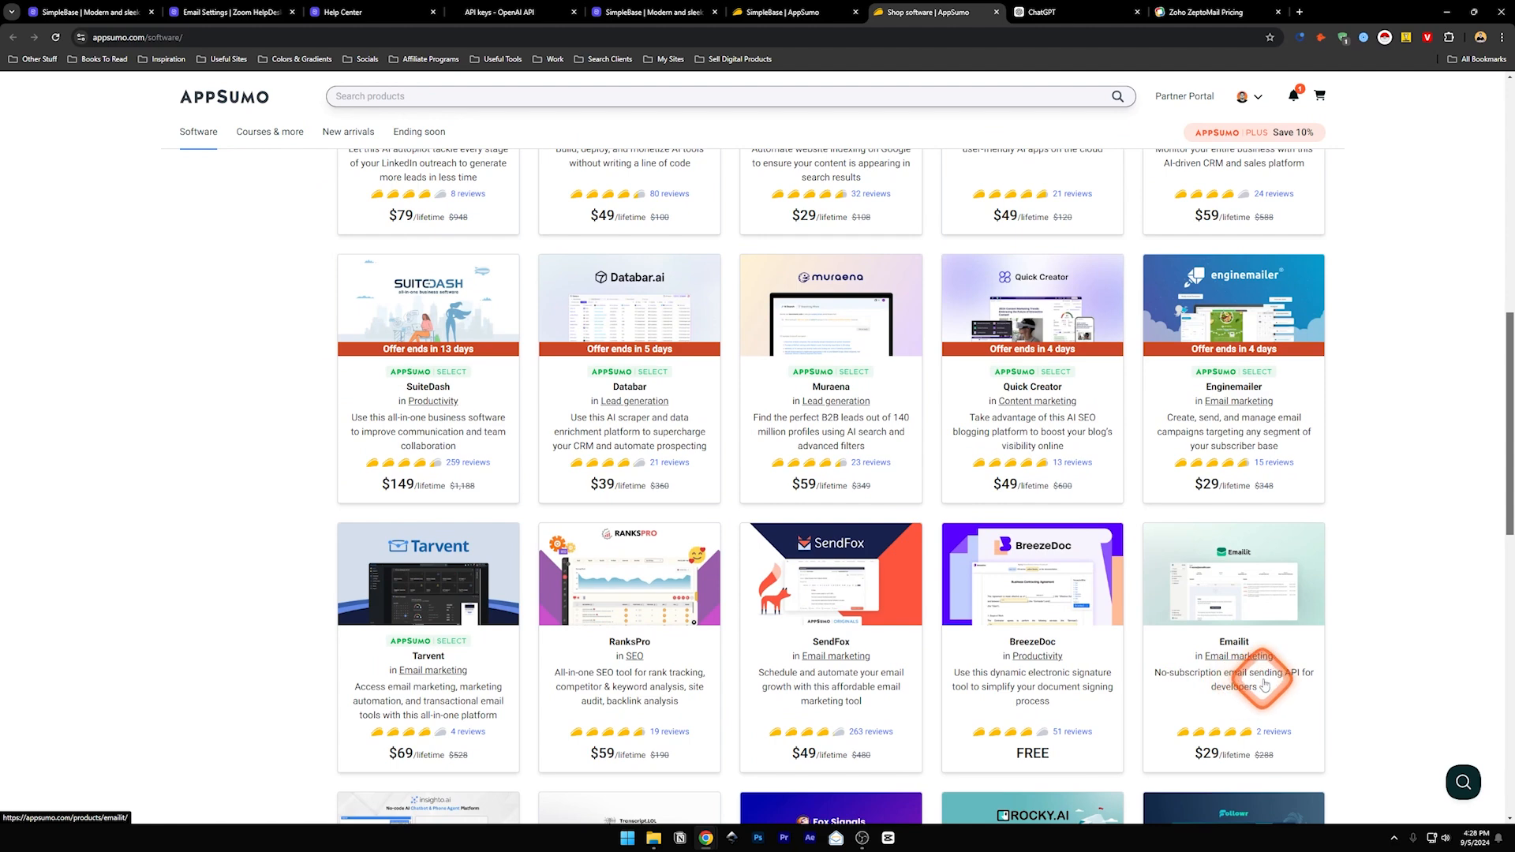
click(1261, 574)
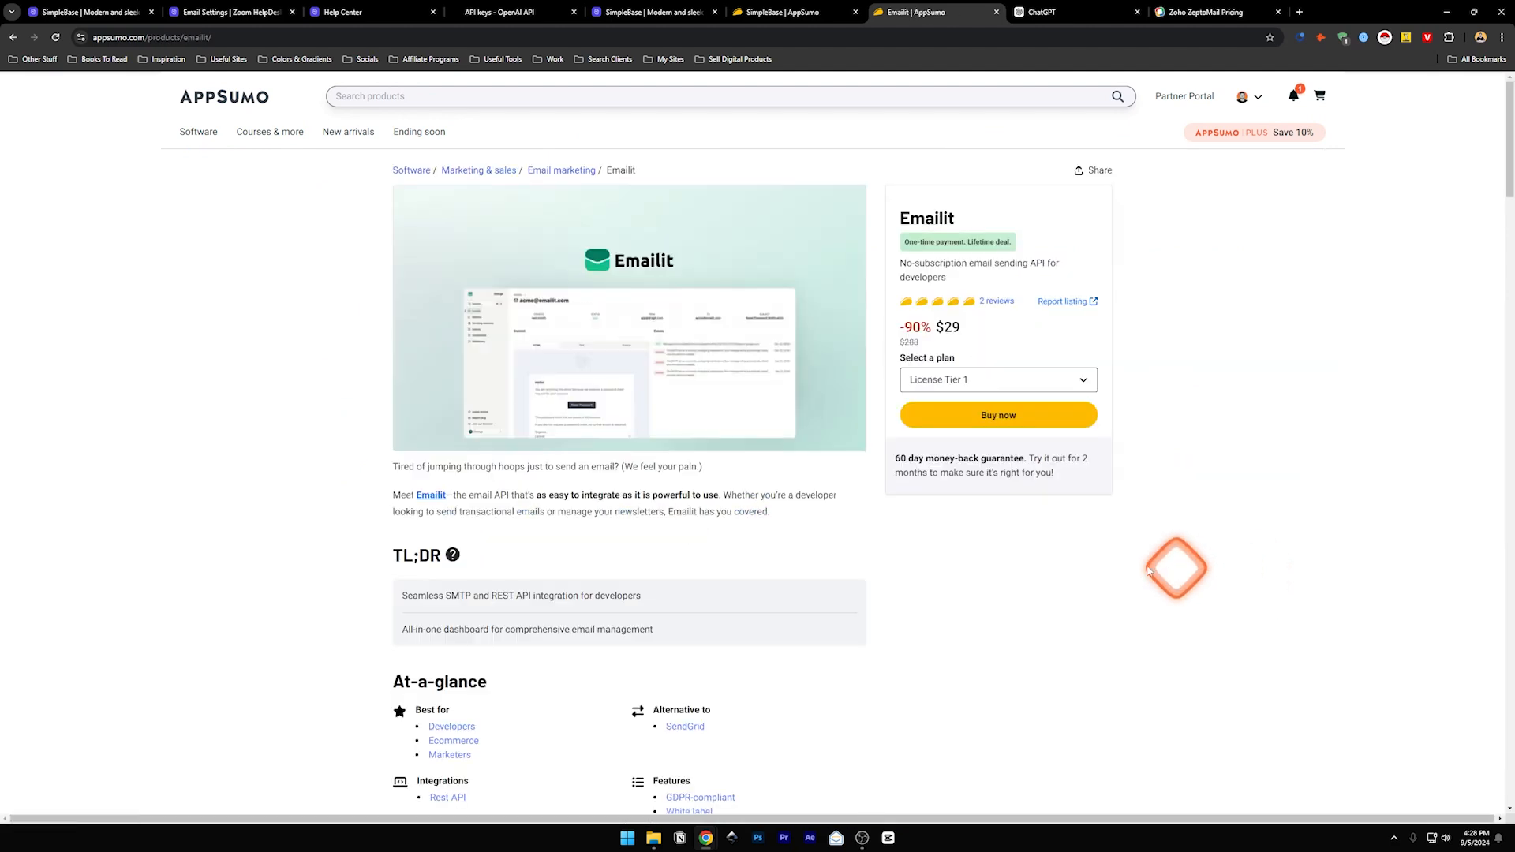
- Select License Tier 1's '20,000 email credits per month' line under Plans & features
scroll(821, 511, down, 20)
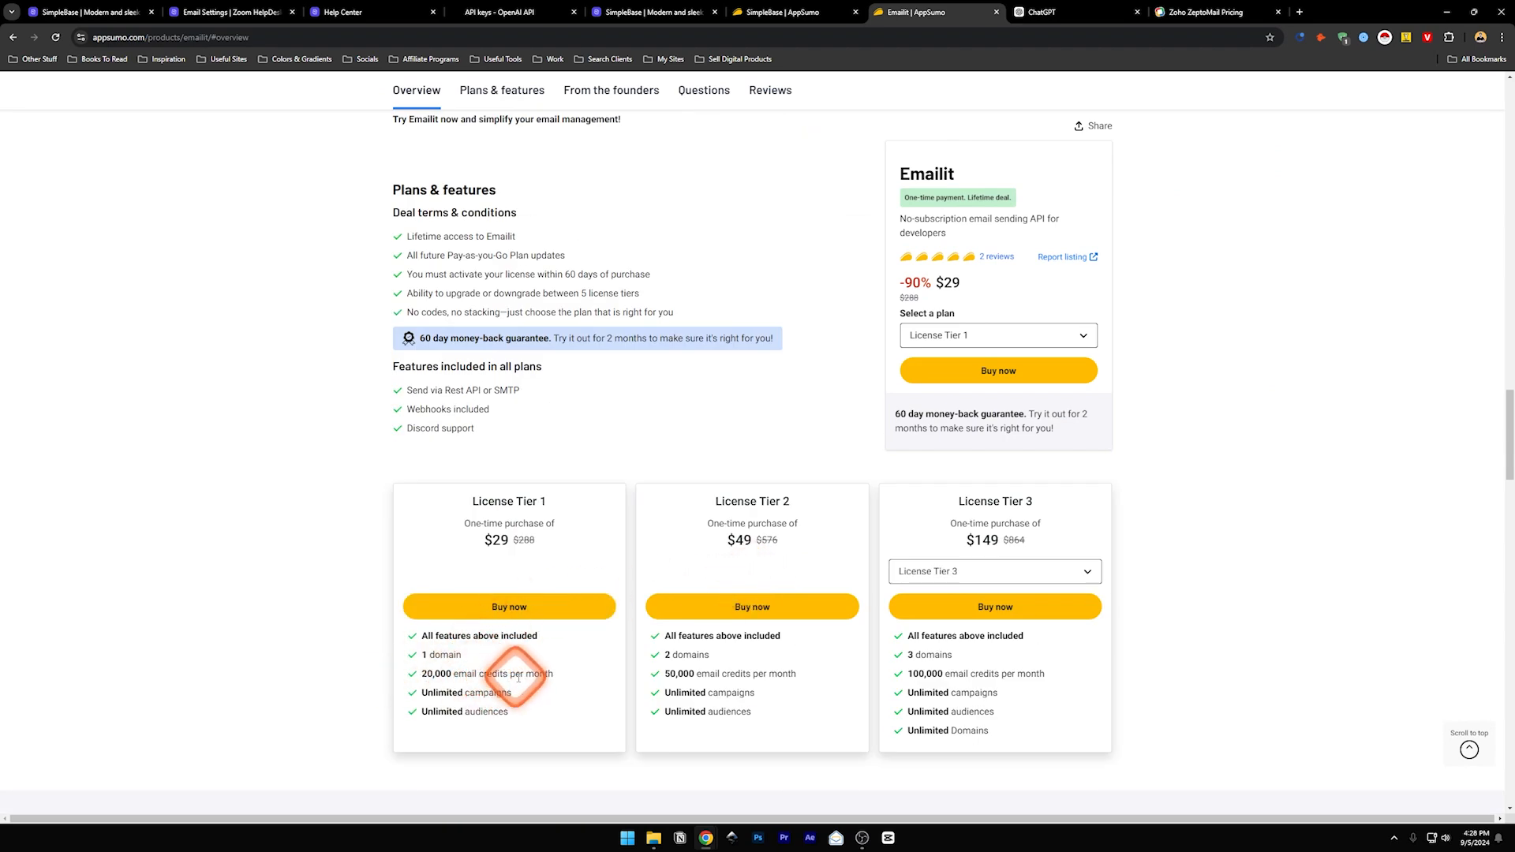
drag(554, 674, 423, 676)
click(475, 680)
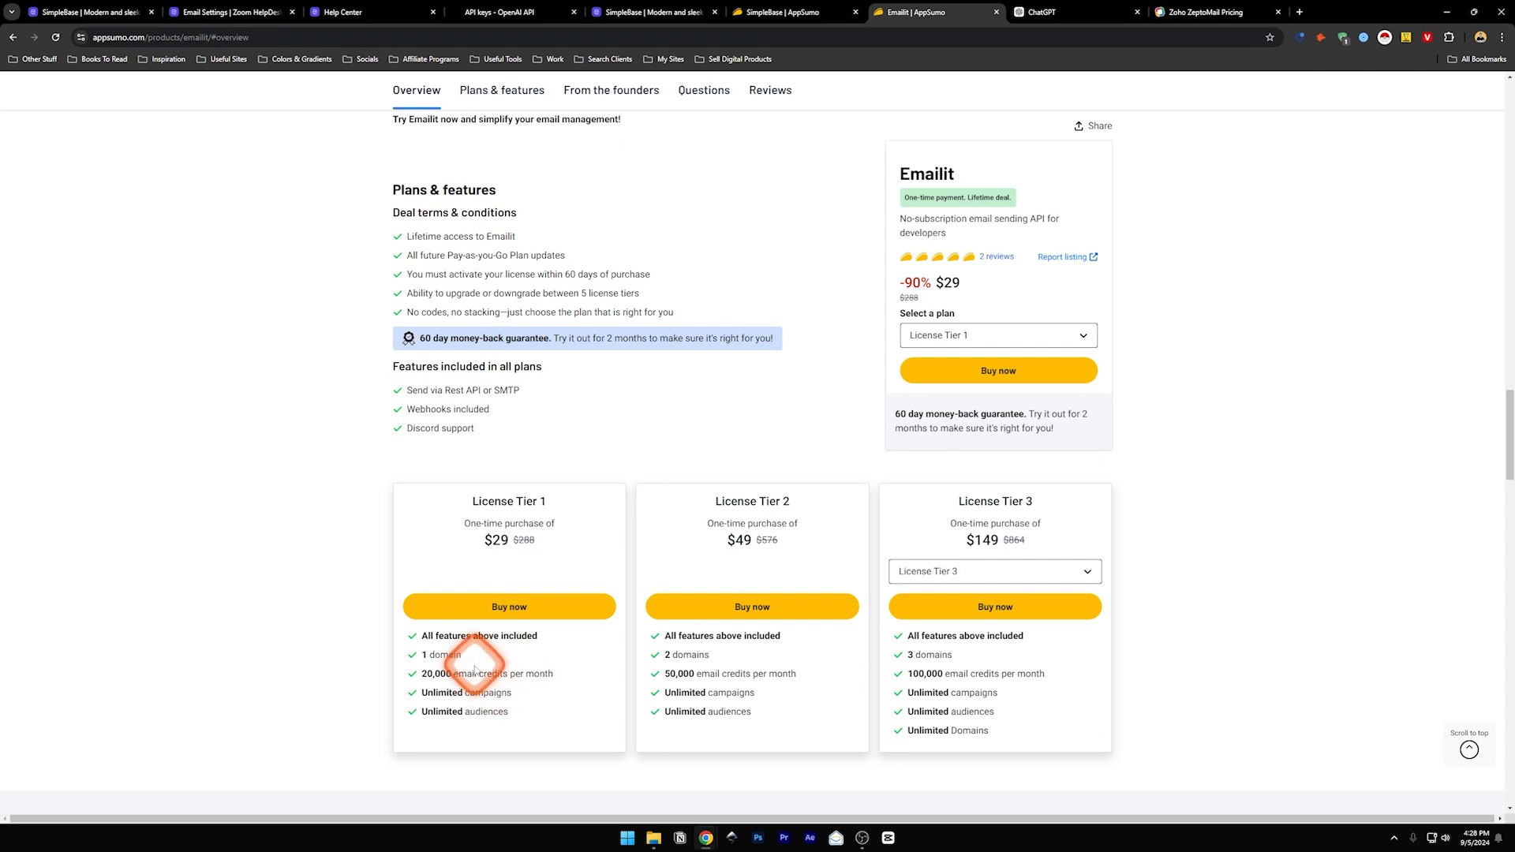
triple_click(476, 673)
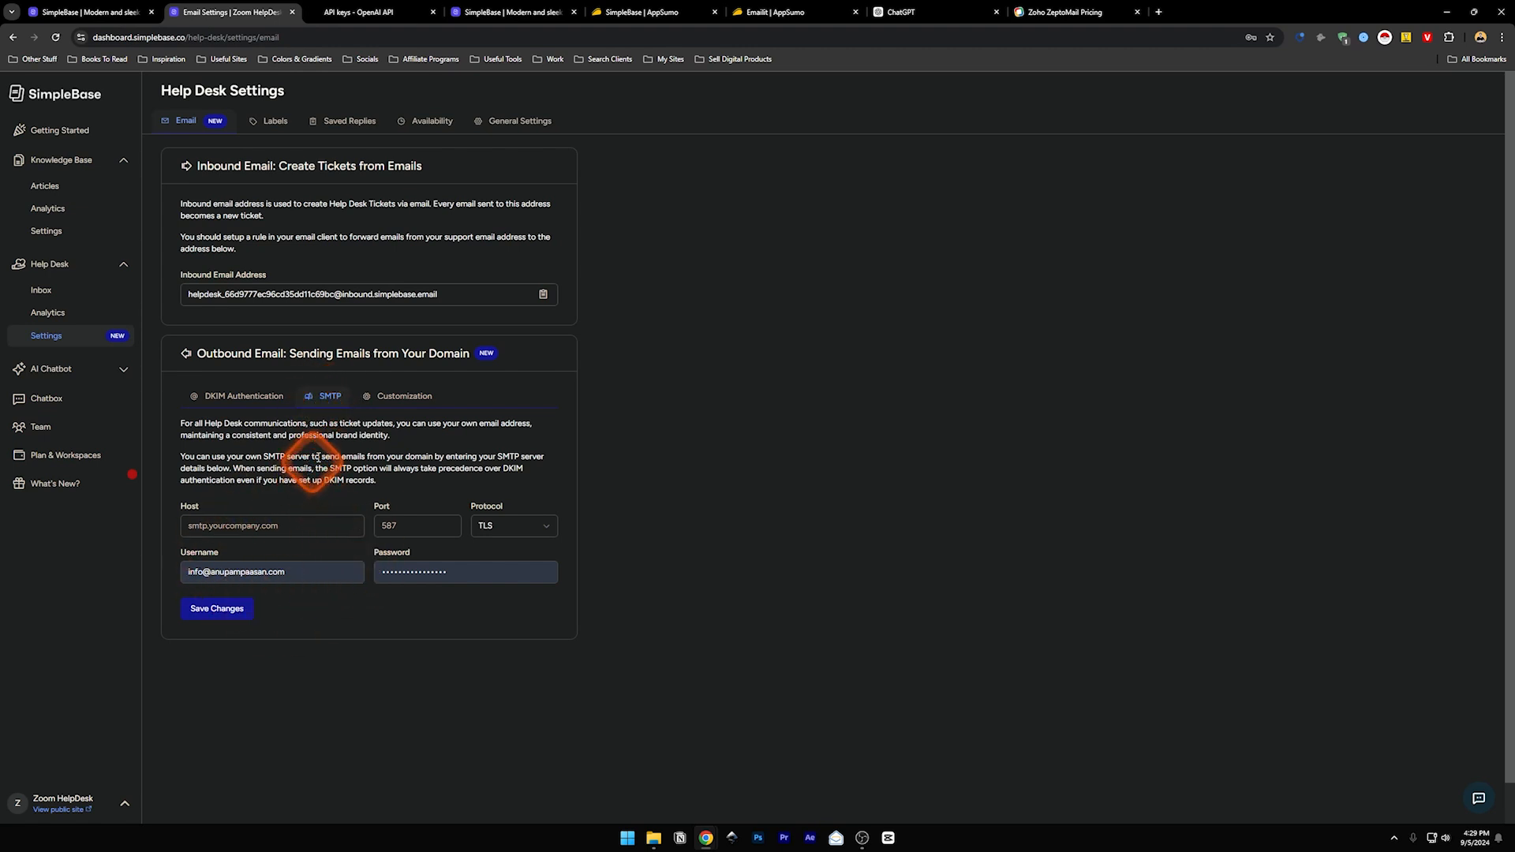
- Browse Labels and Saved Replies, discard an unsaved new reply, then go to Availability
click(271, 121)
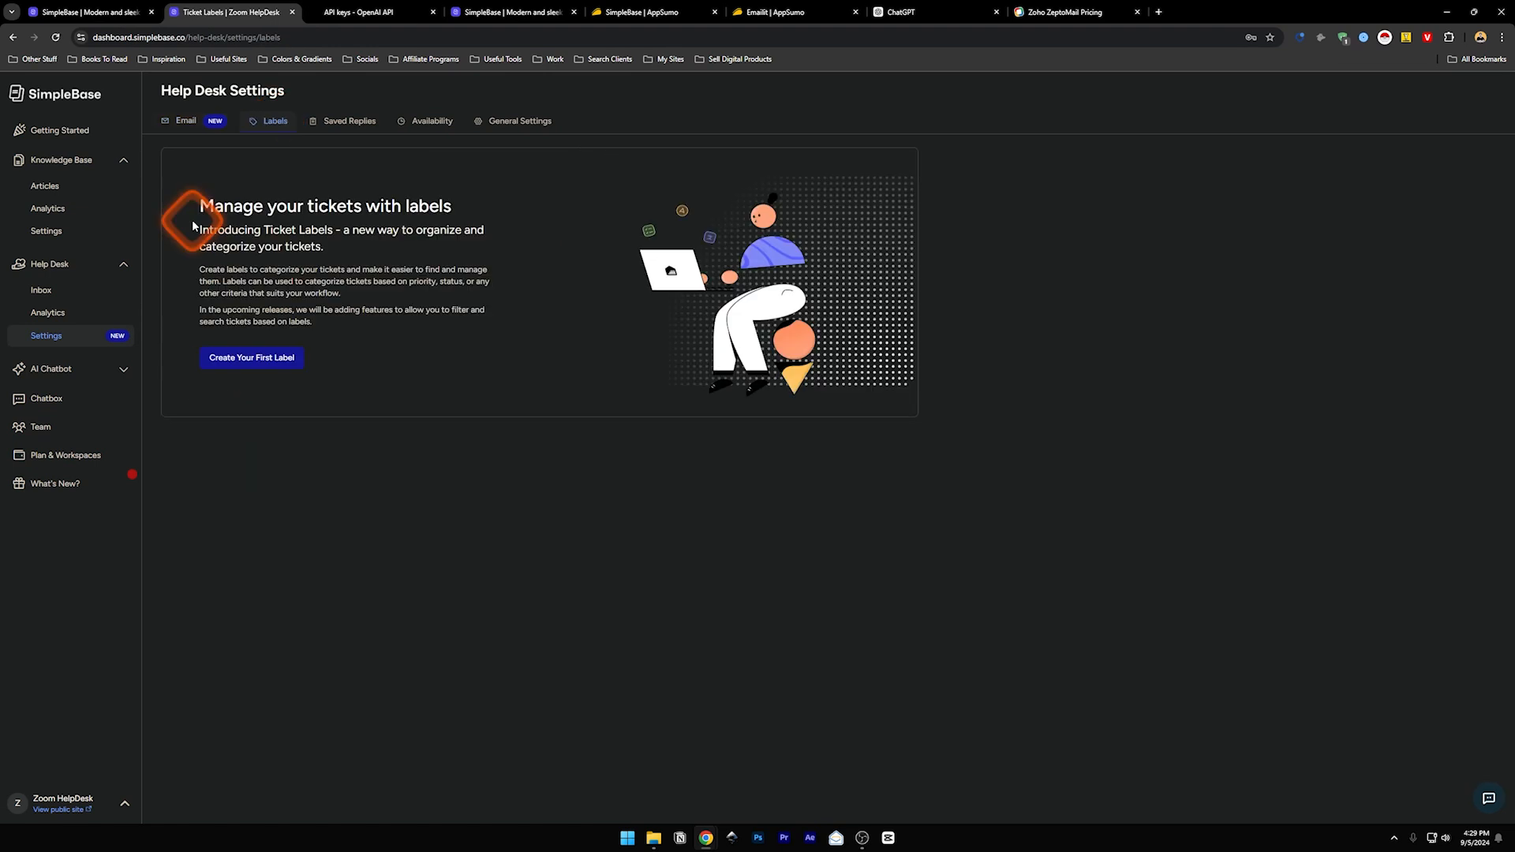
click(361, 123)
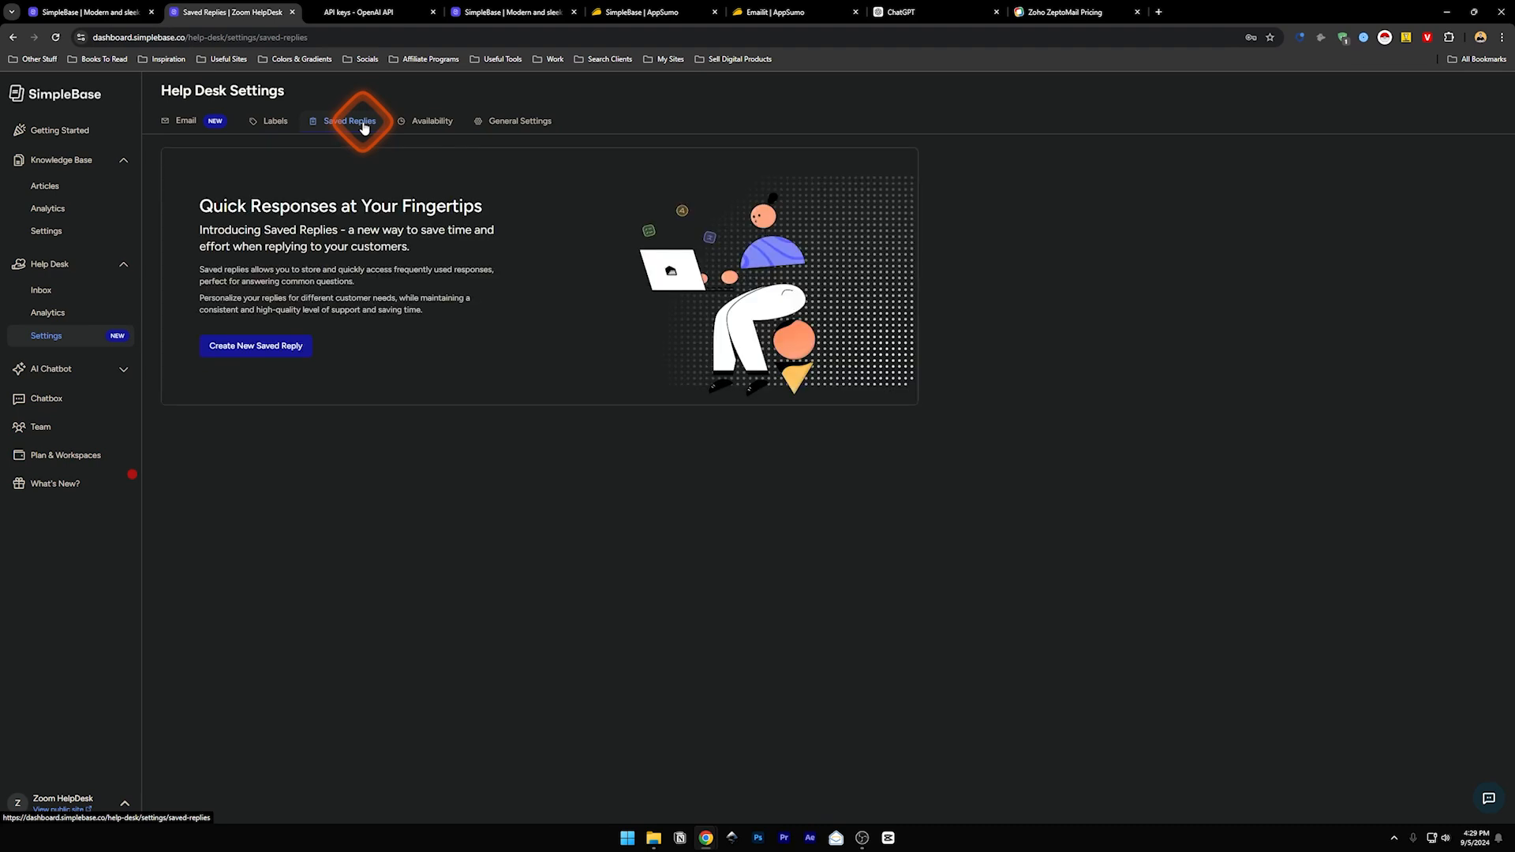
click(299, 348)
click(644, 399)
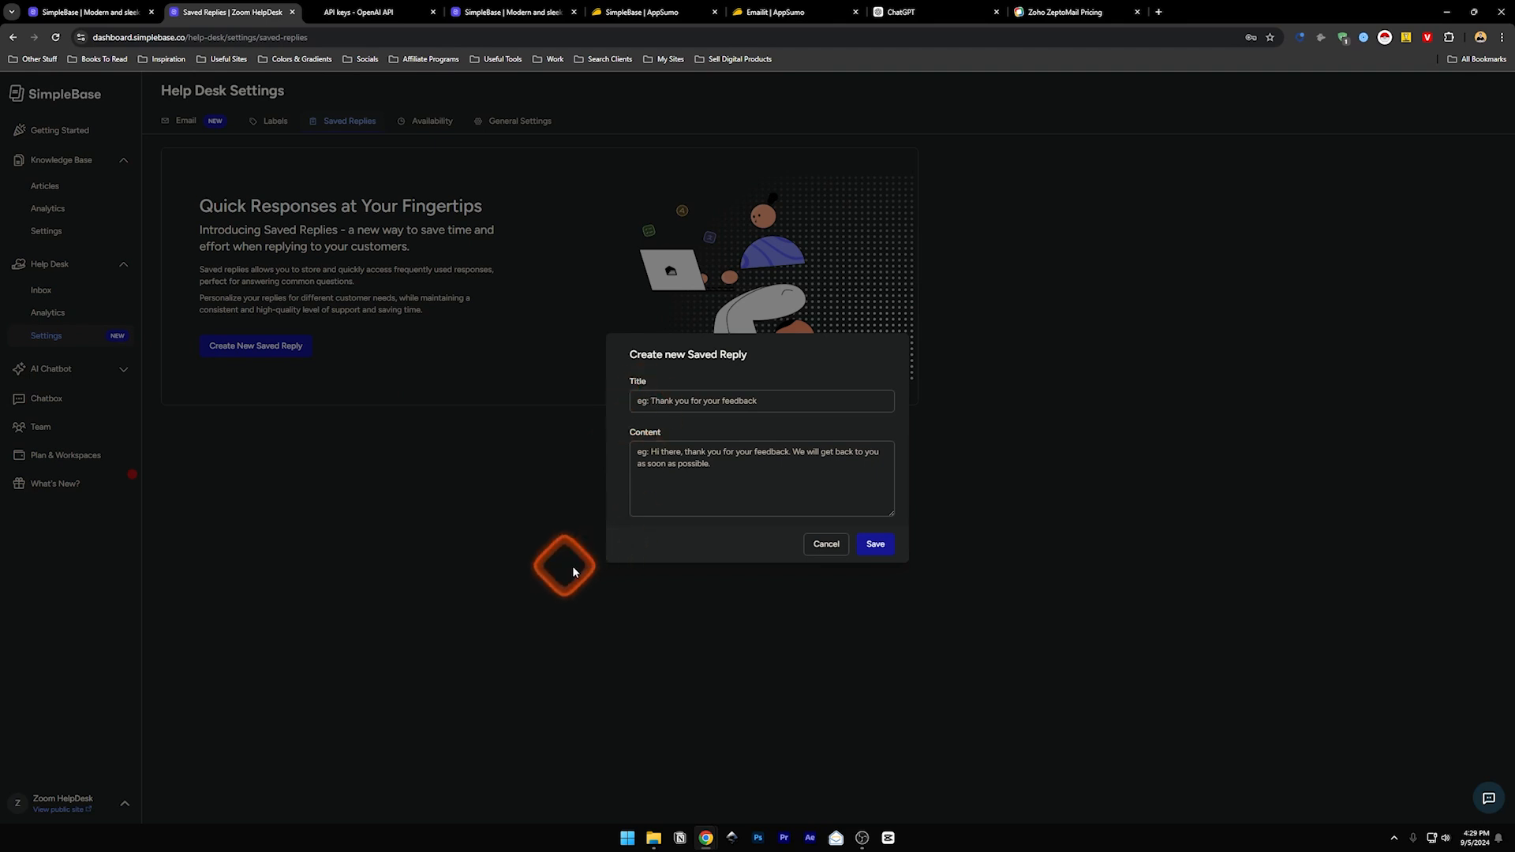
click(663, 401)
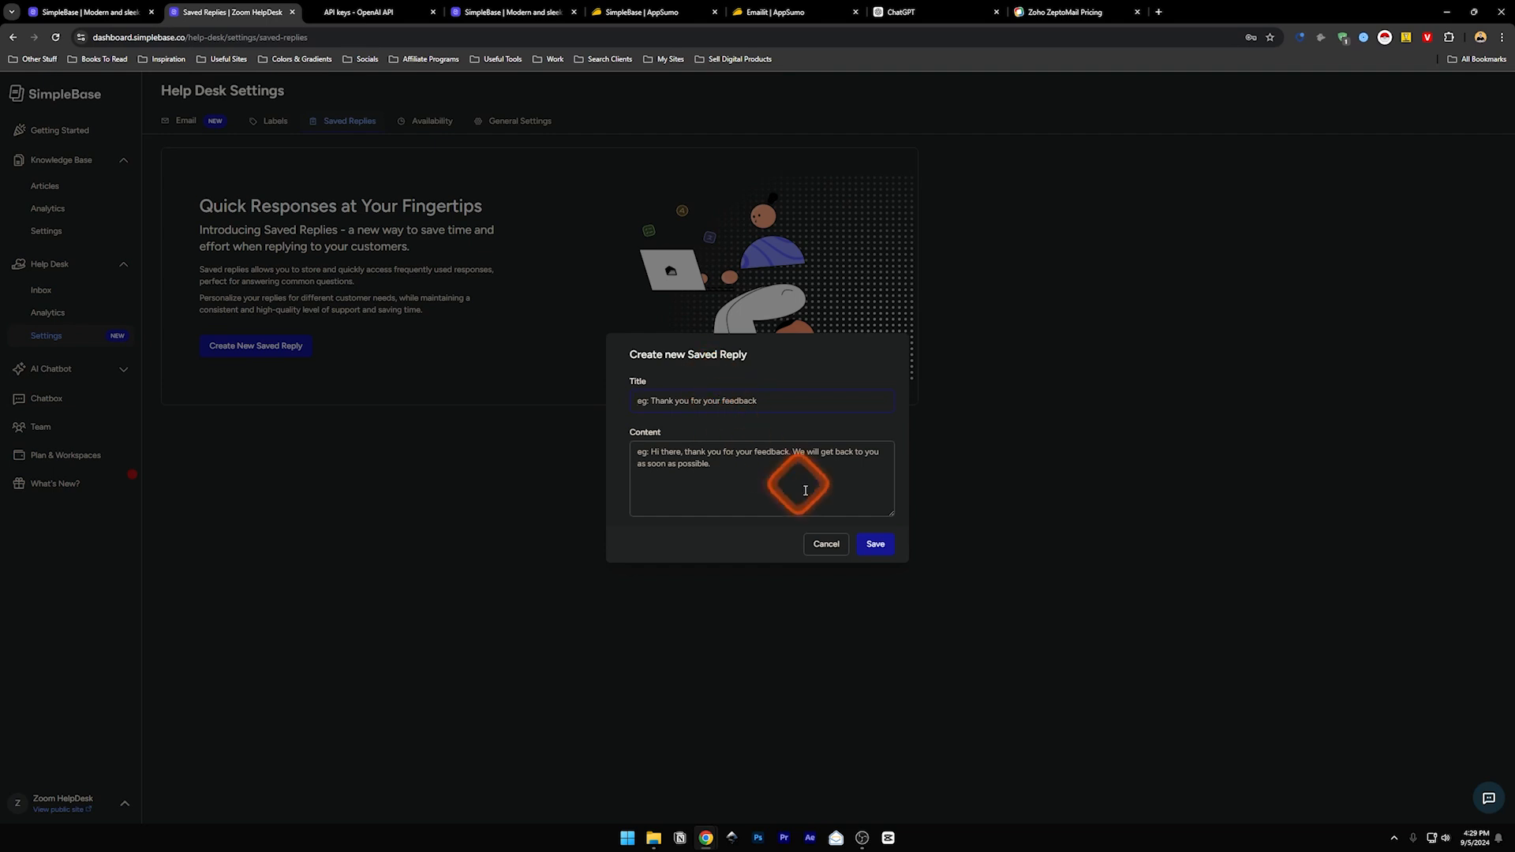
click(826, 544)
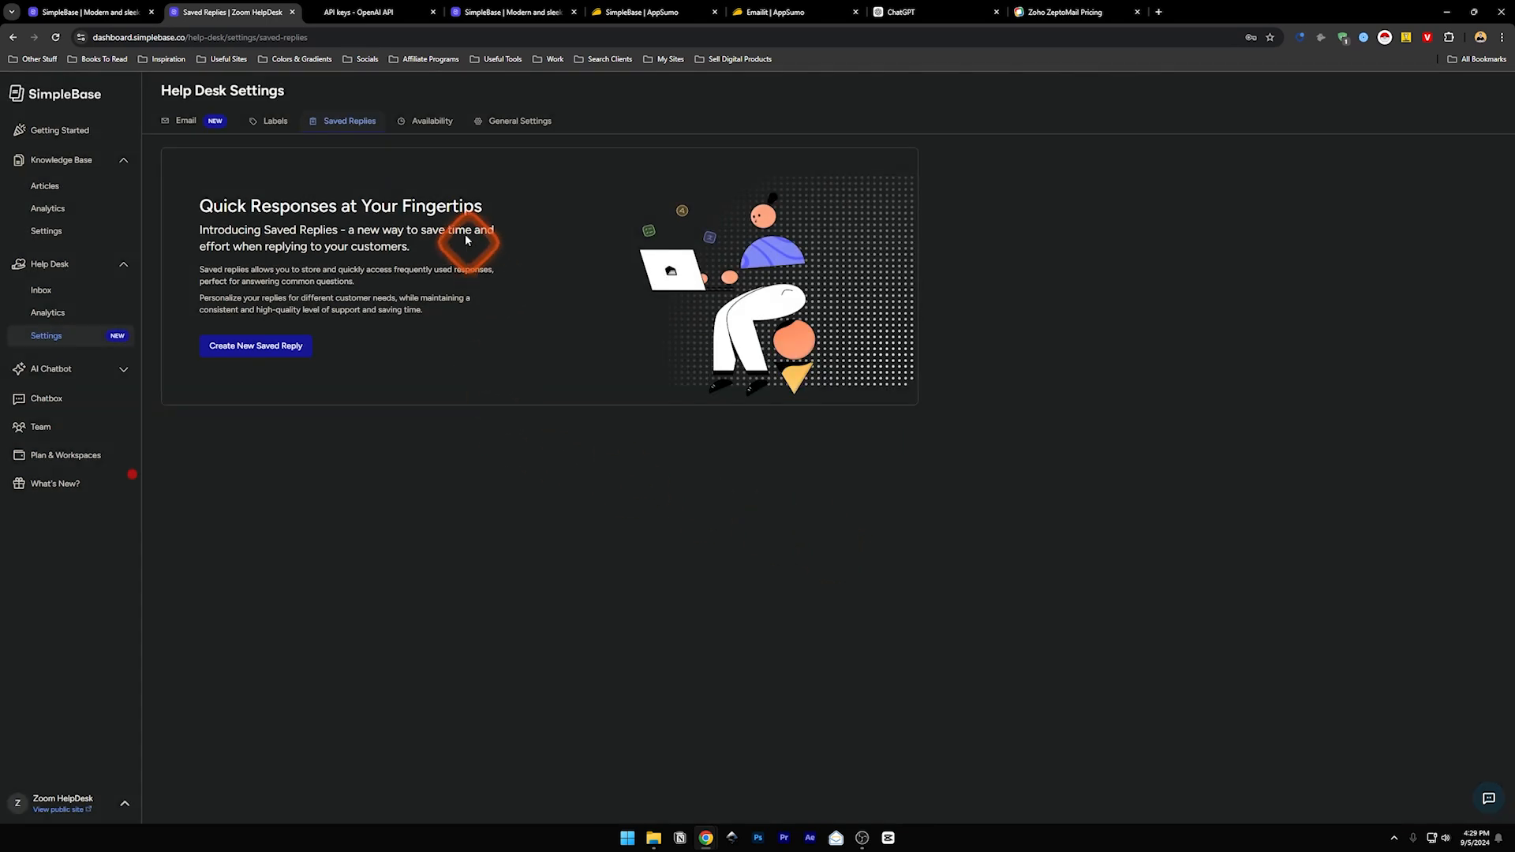
click(439, 124)
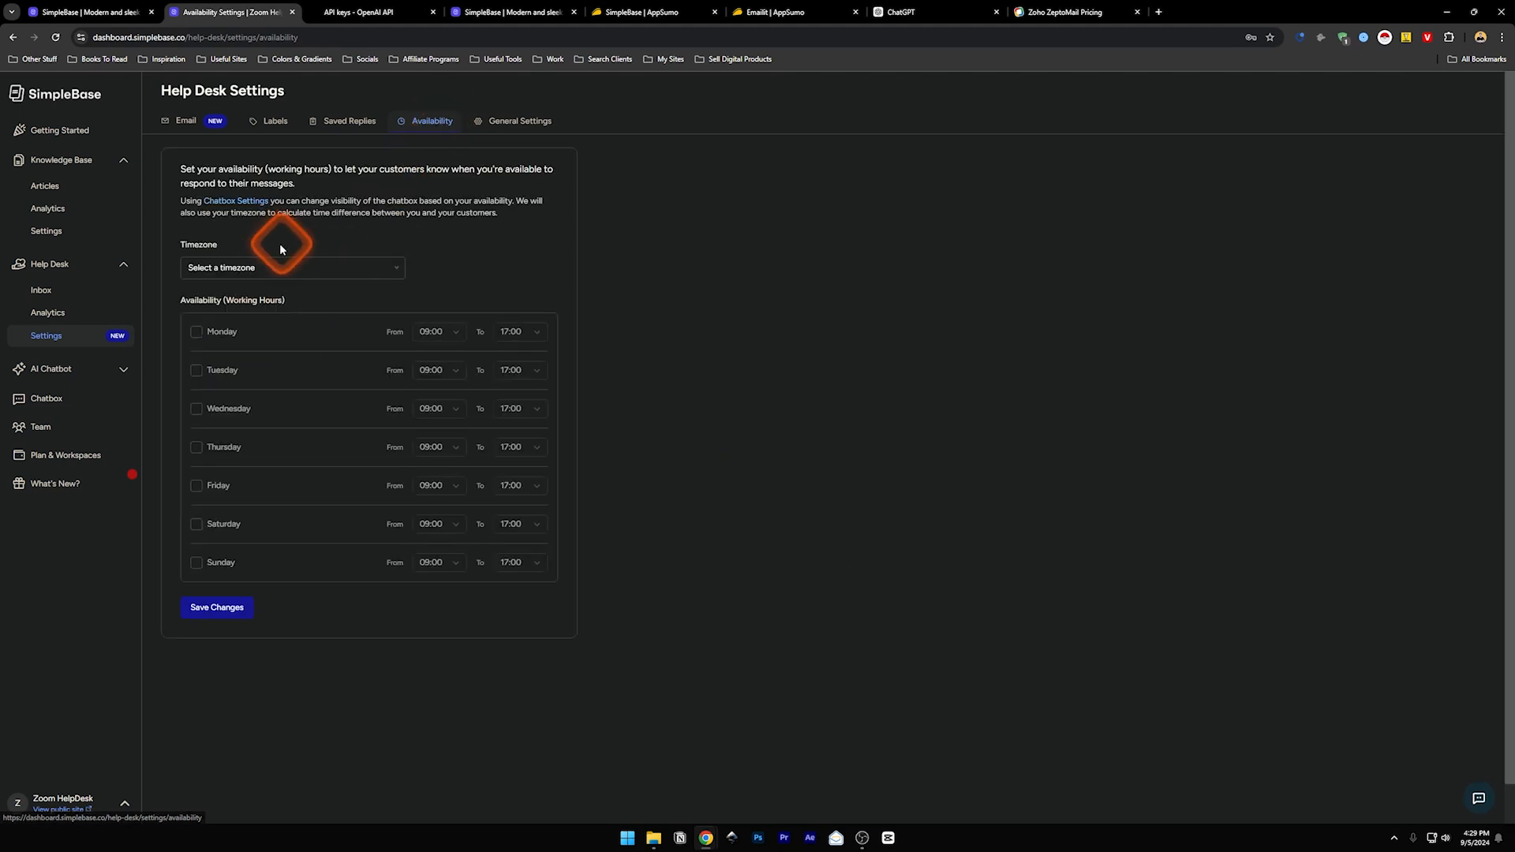
- Tick Monday–Friday as working days with no timezone, then view General Settings and AI Chatbot
click(225, 268)
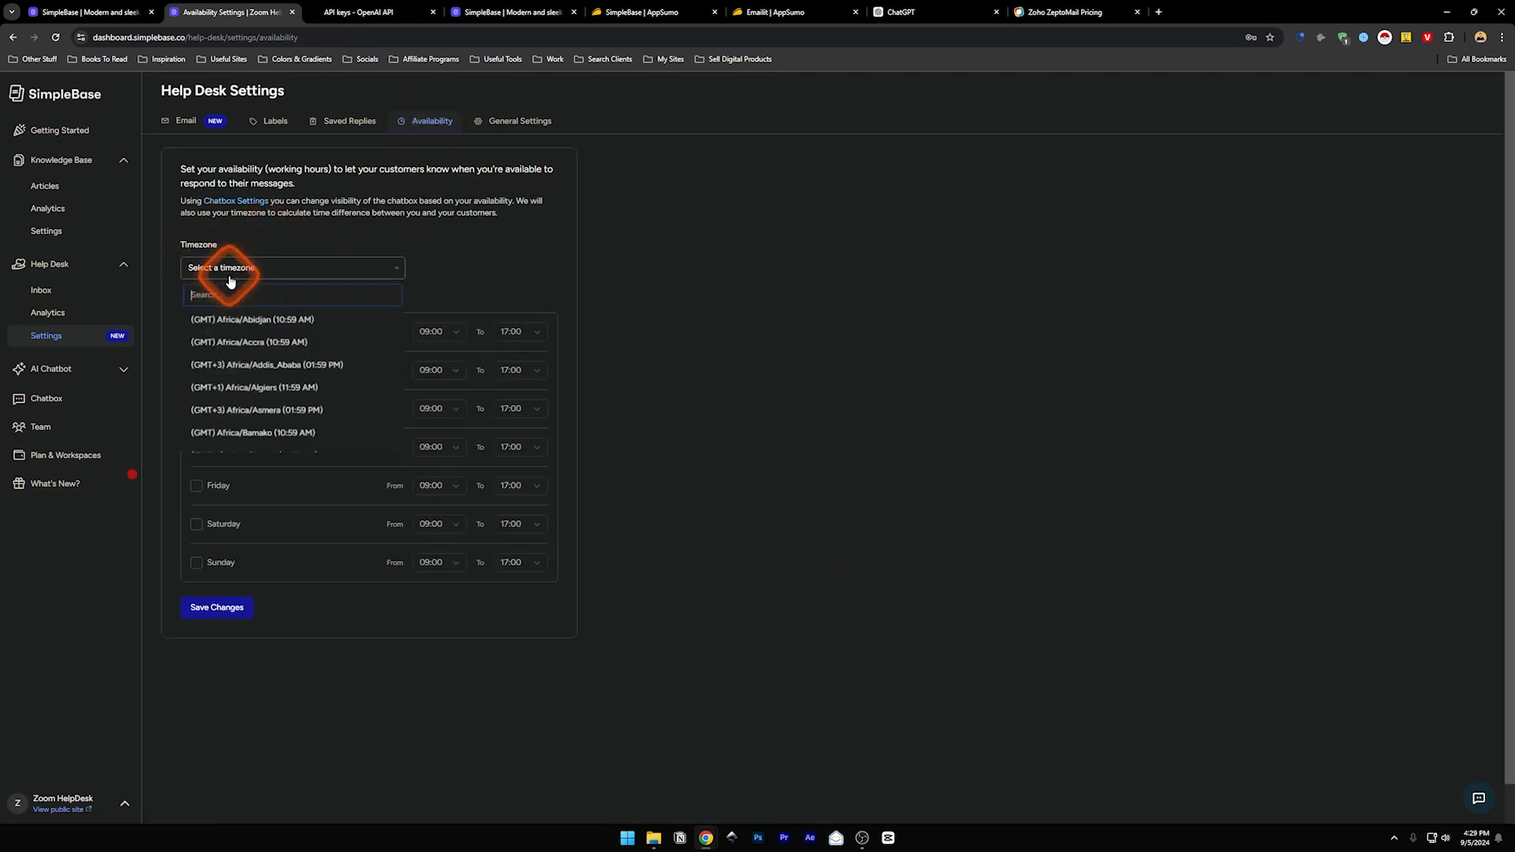
click(289, 260)
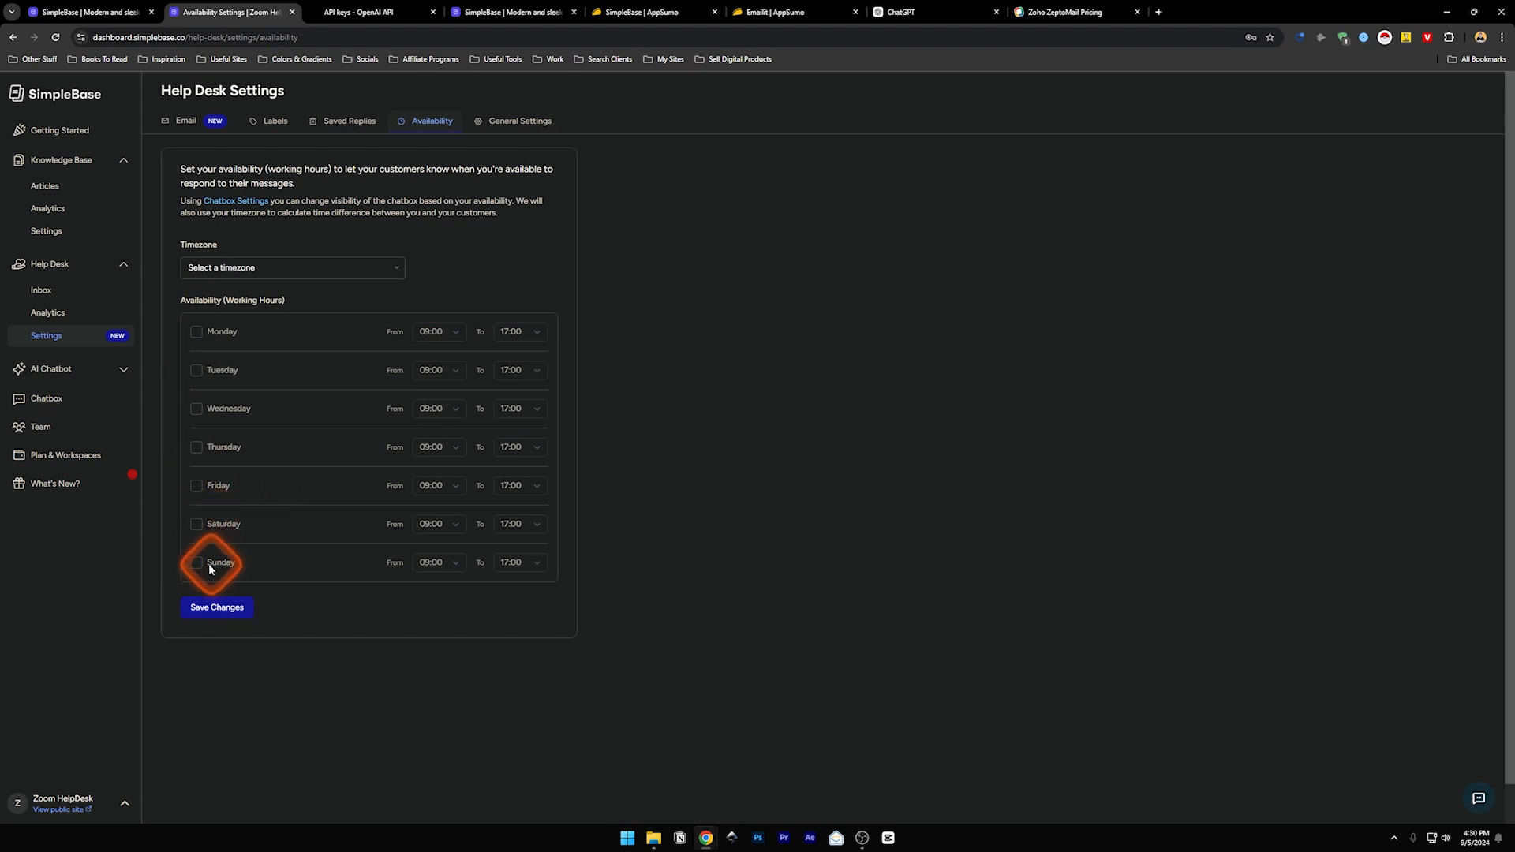
click(195, 486)
click(195, 446)
click(196, 408)
click(197, 345)
click(196, 374)
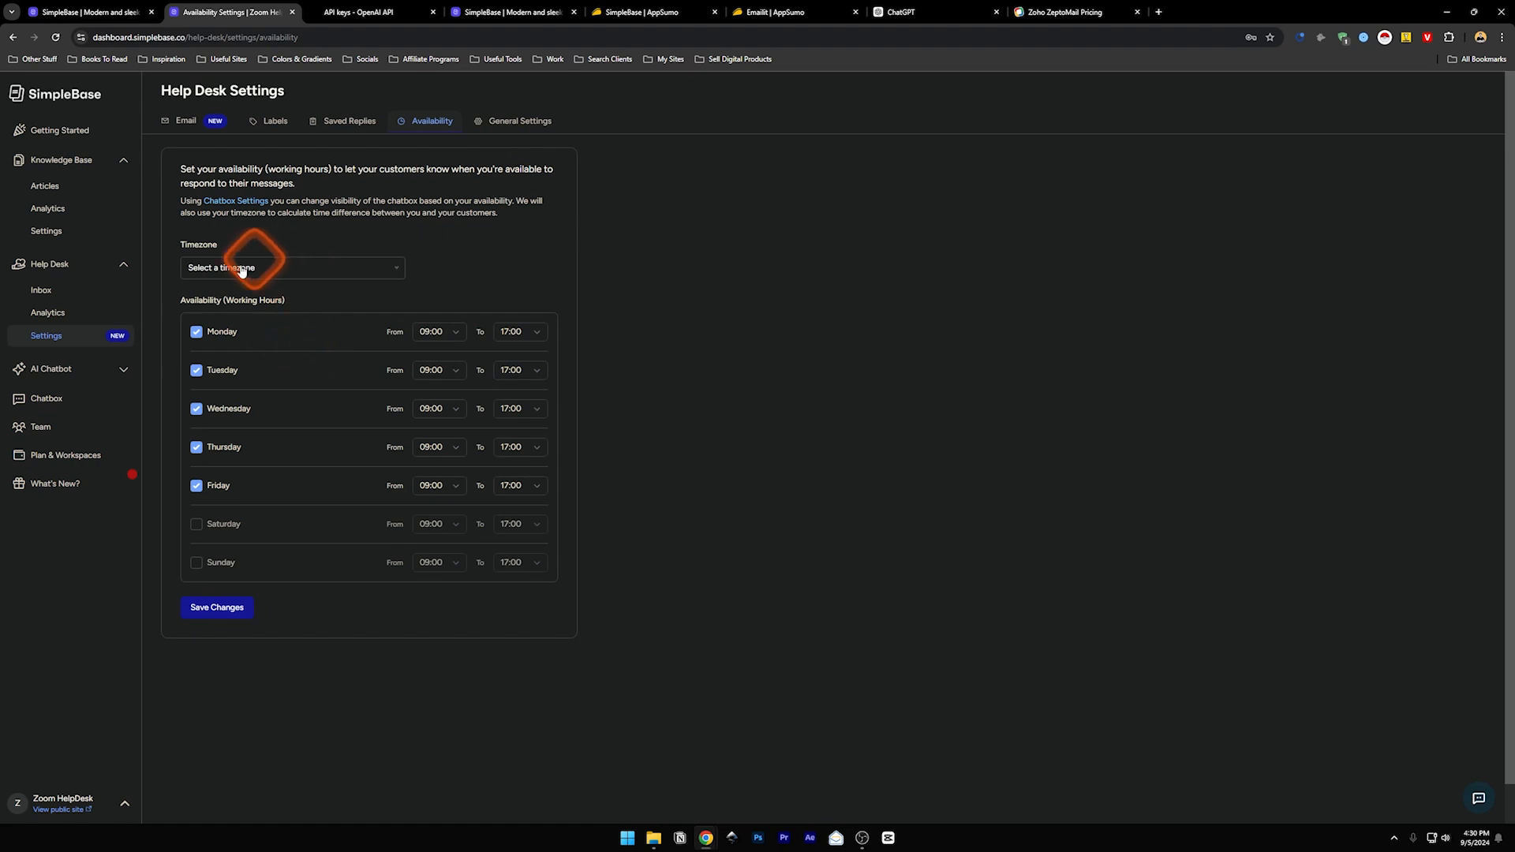
click(505, 128)
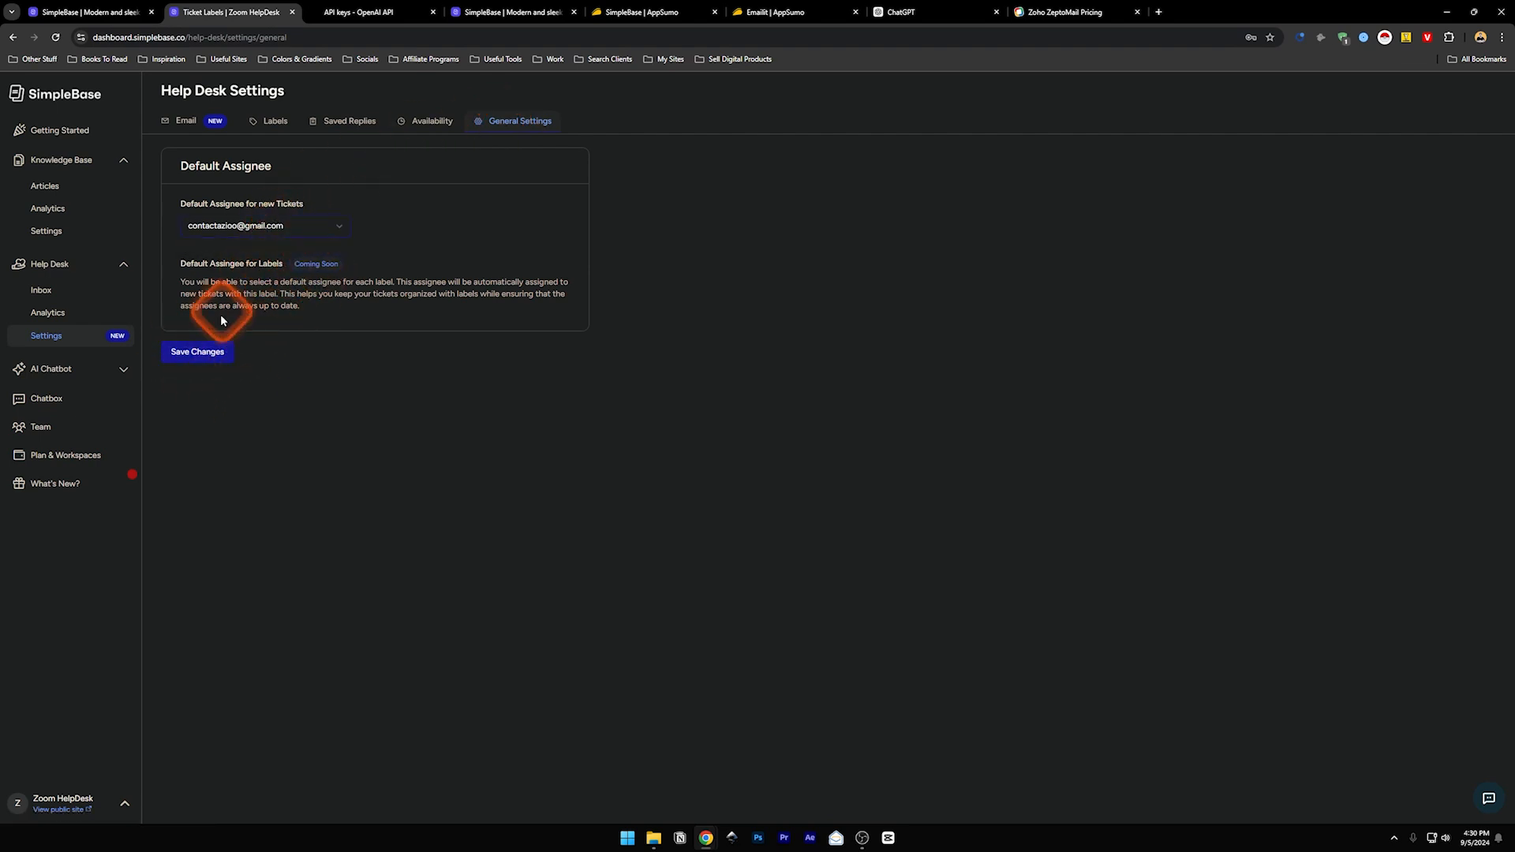
click(70, 370)
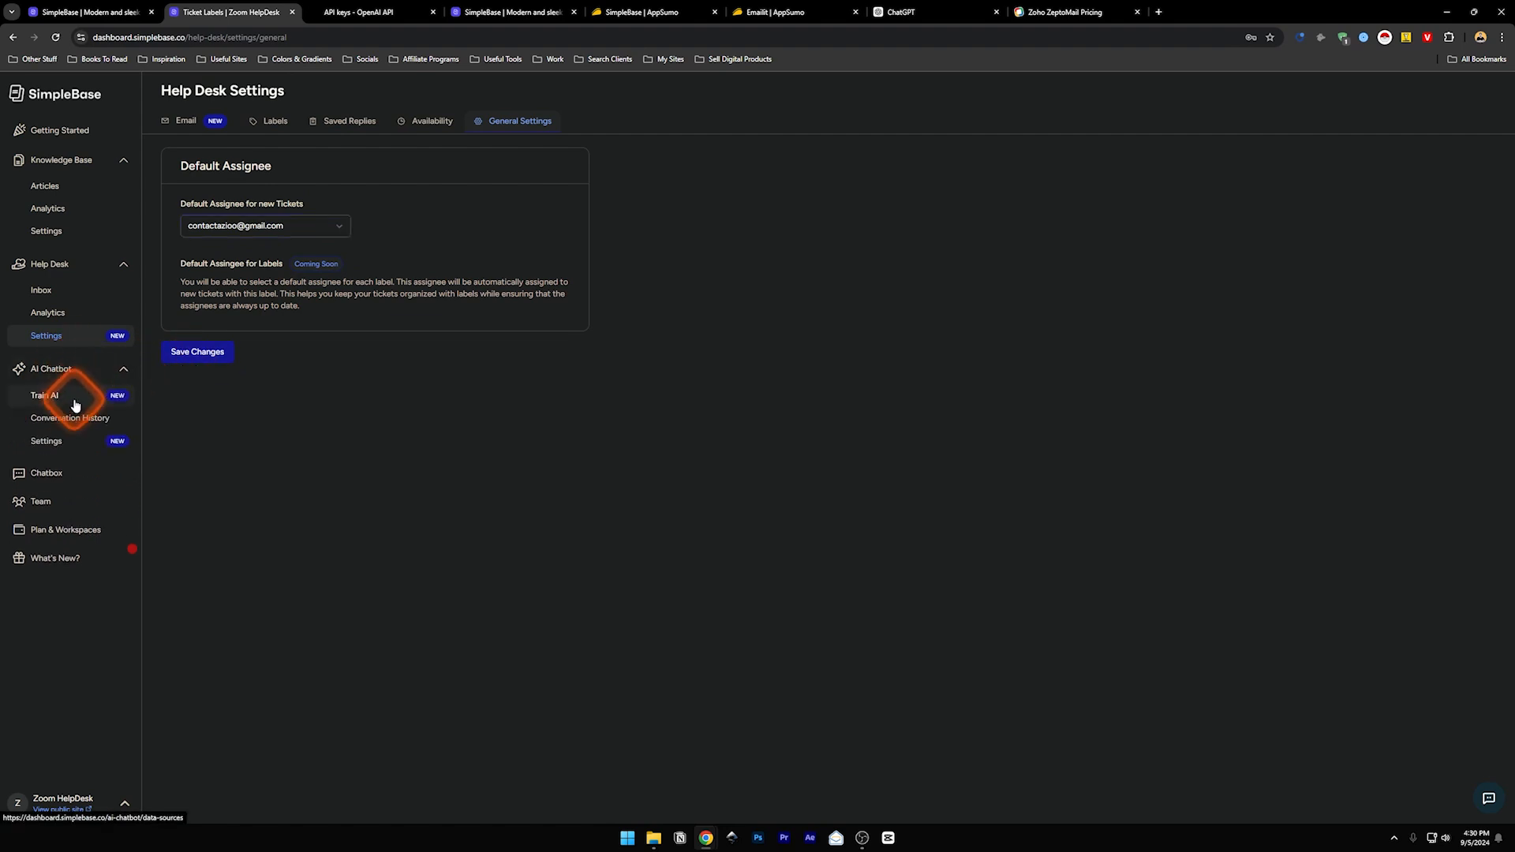
- Enable the AI Chatbot from its Train AI page, prompting for an OpenAI API key
click(45, 399)
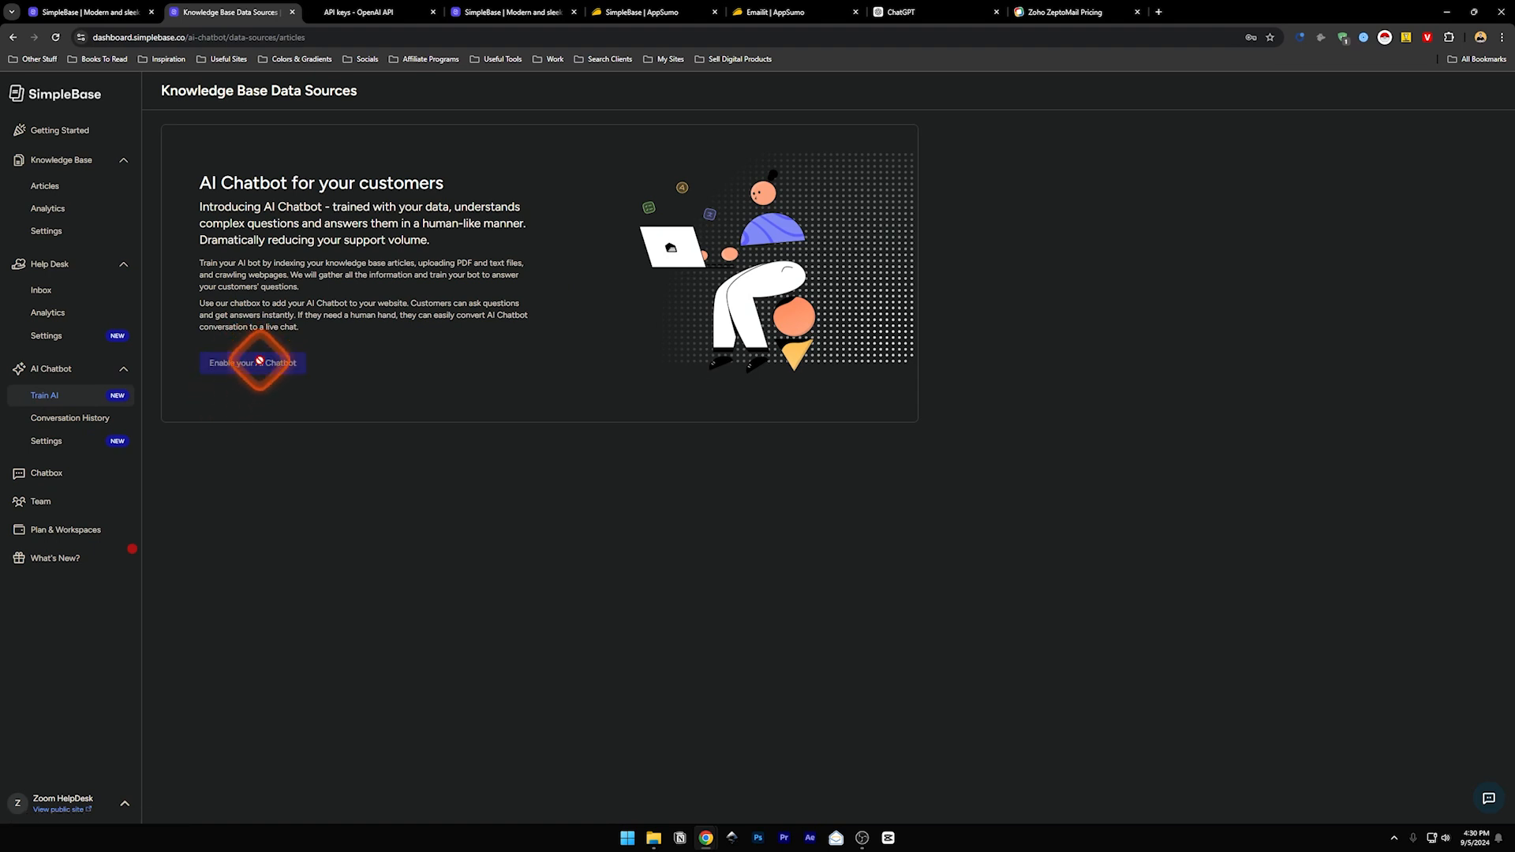
click(263, 361)
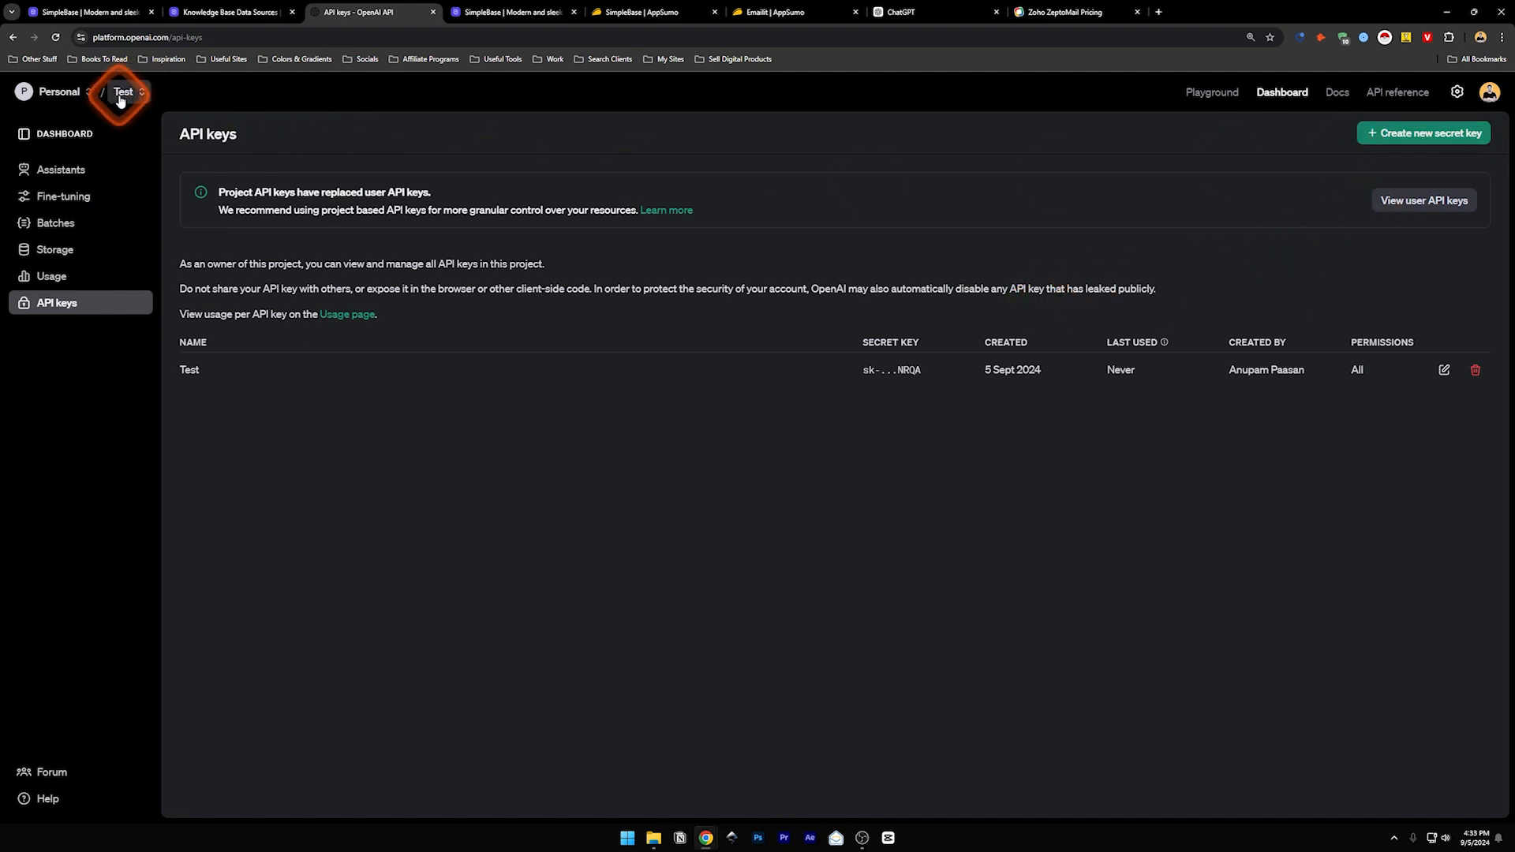
- Abandon a first secret-key form and keep Test as the current project
click(1388, 136)
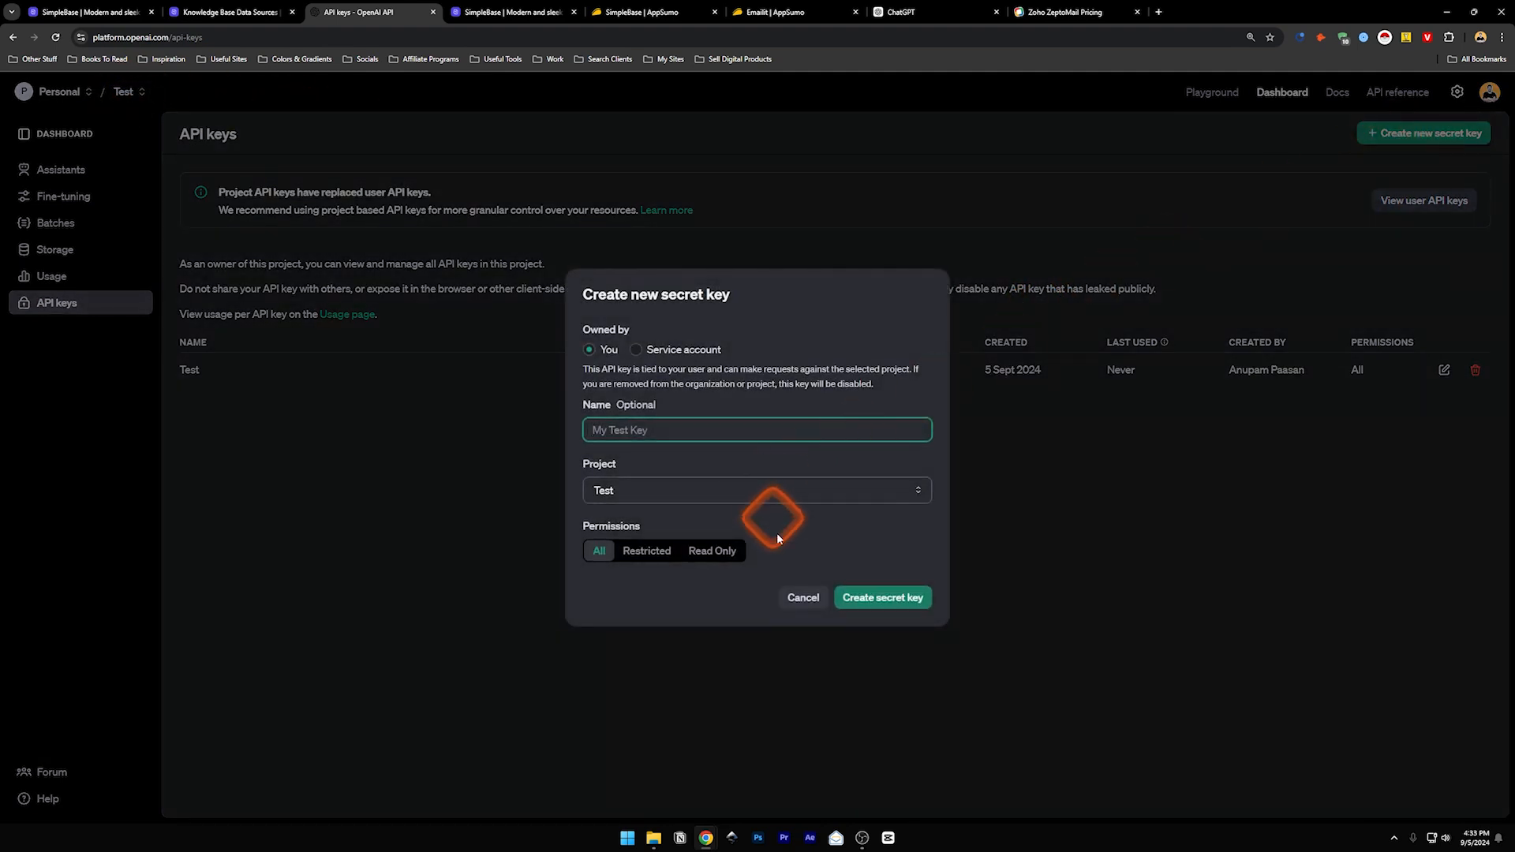
click(804, 600)
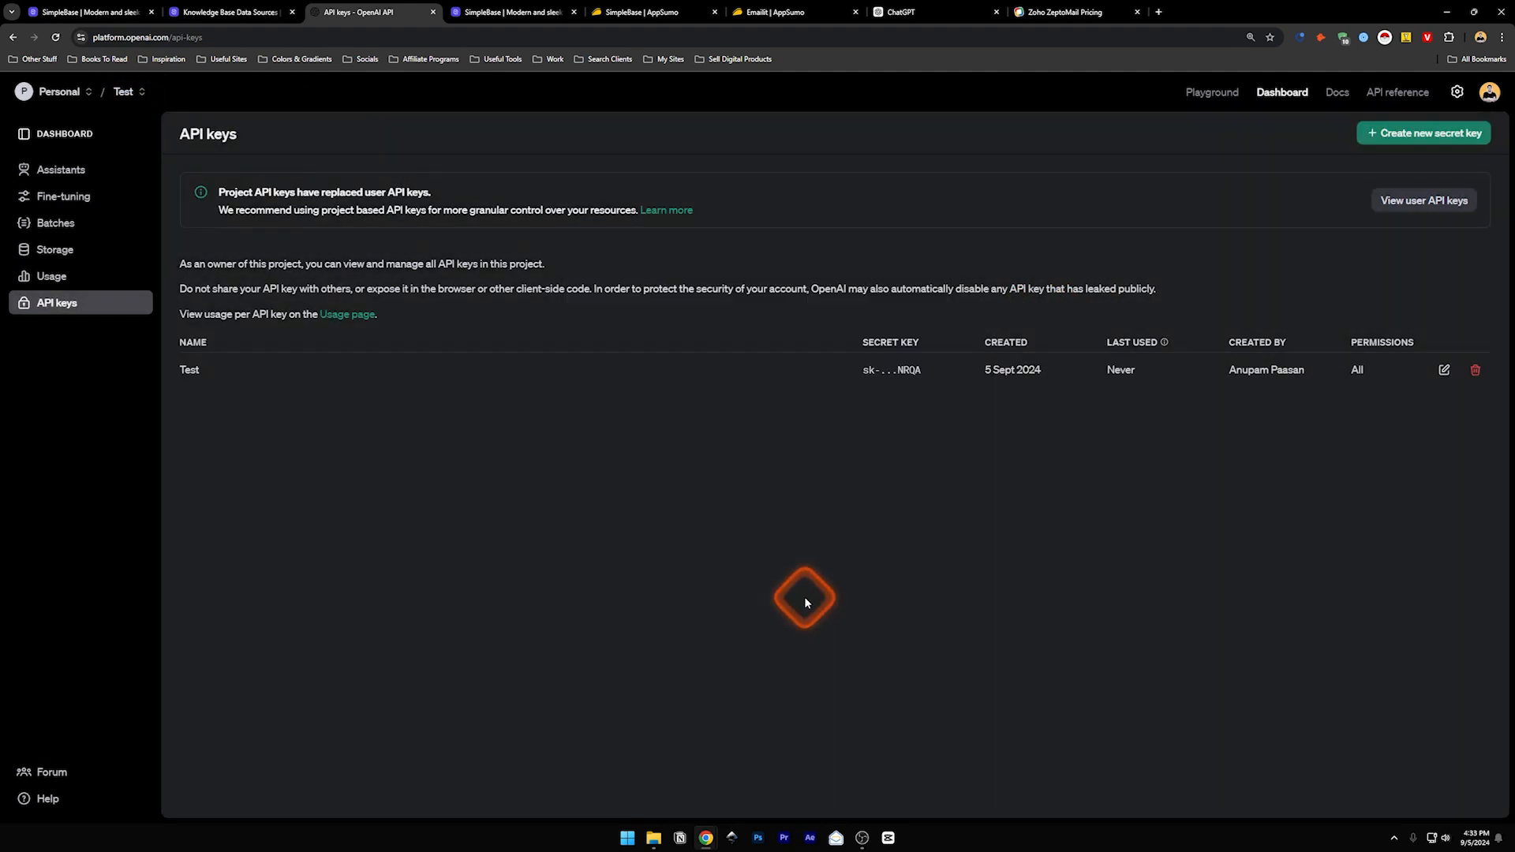
click(124, 91)
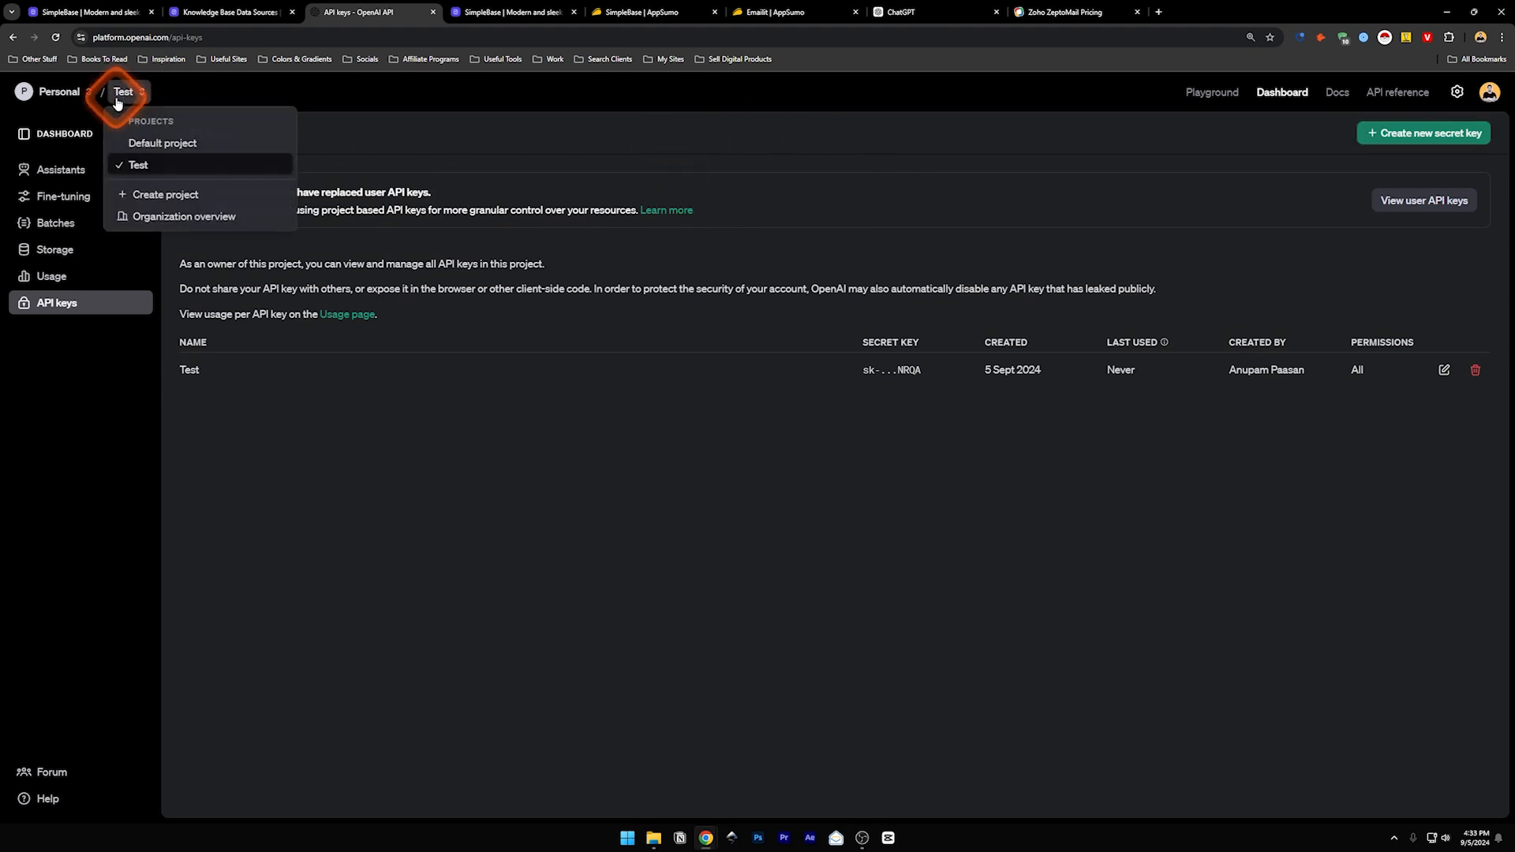
click(142, 172)
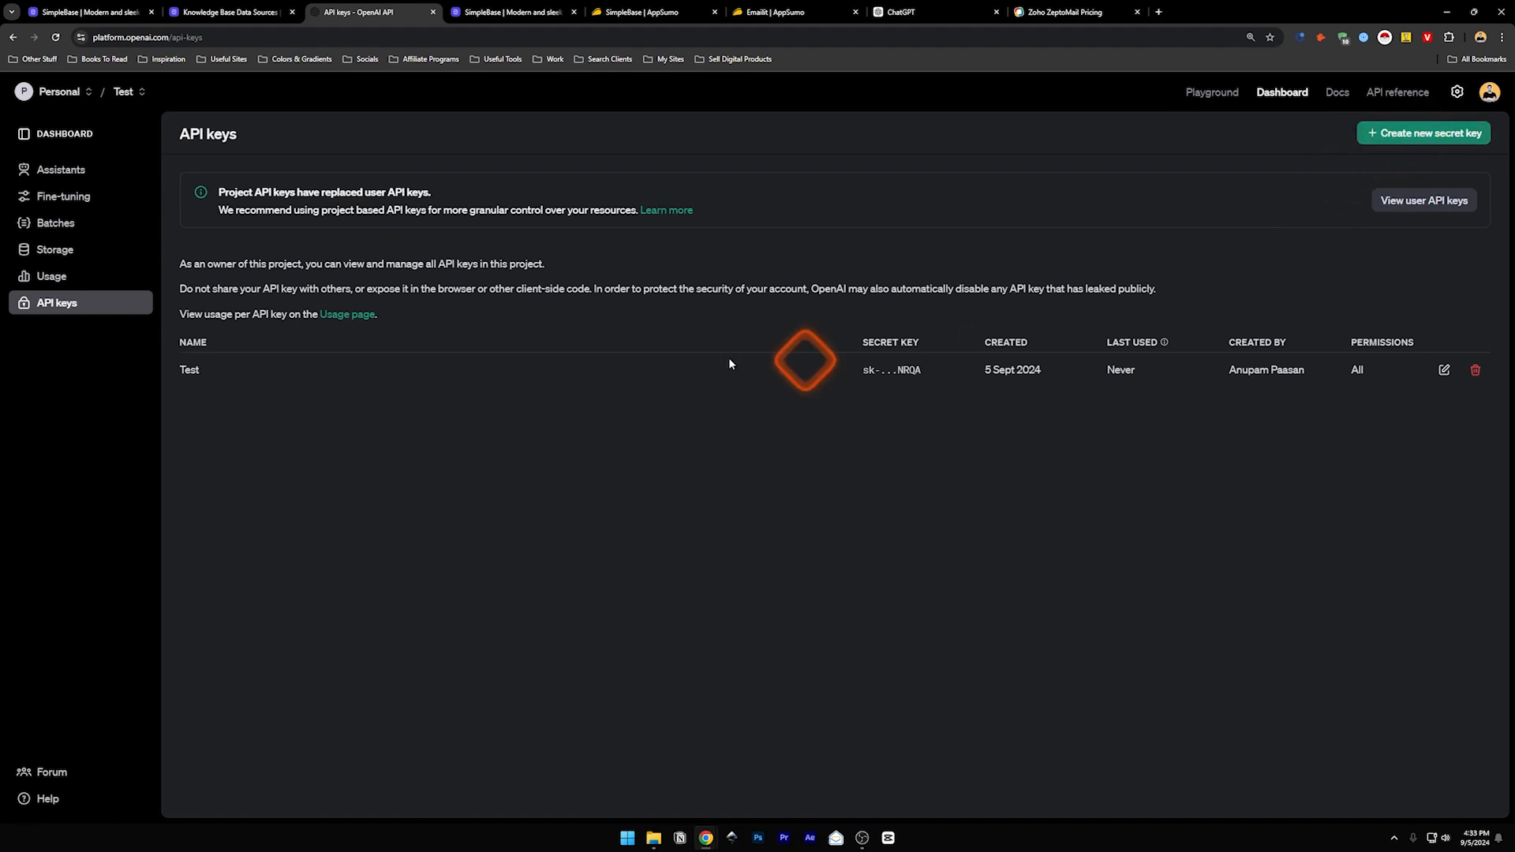
- Create secret key 'Test 1' in project Test and copy its value
click(1455, 136)
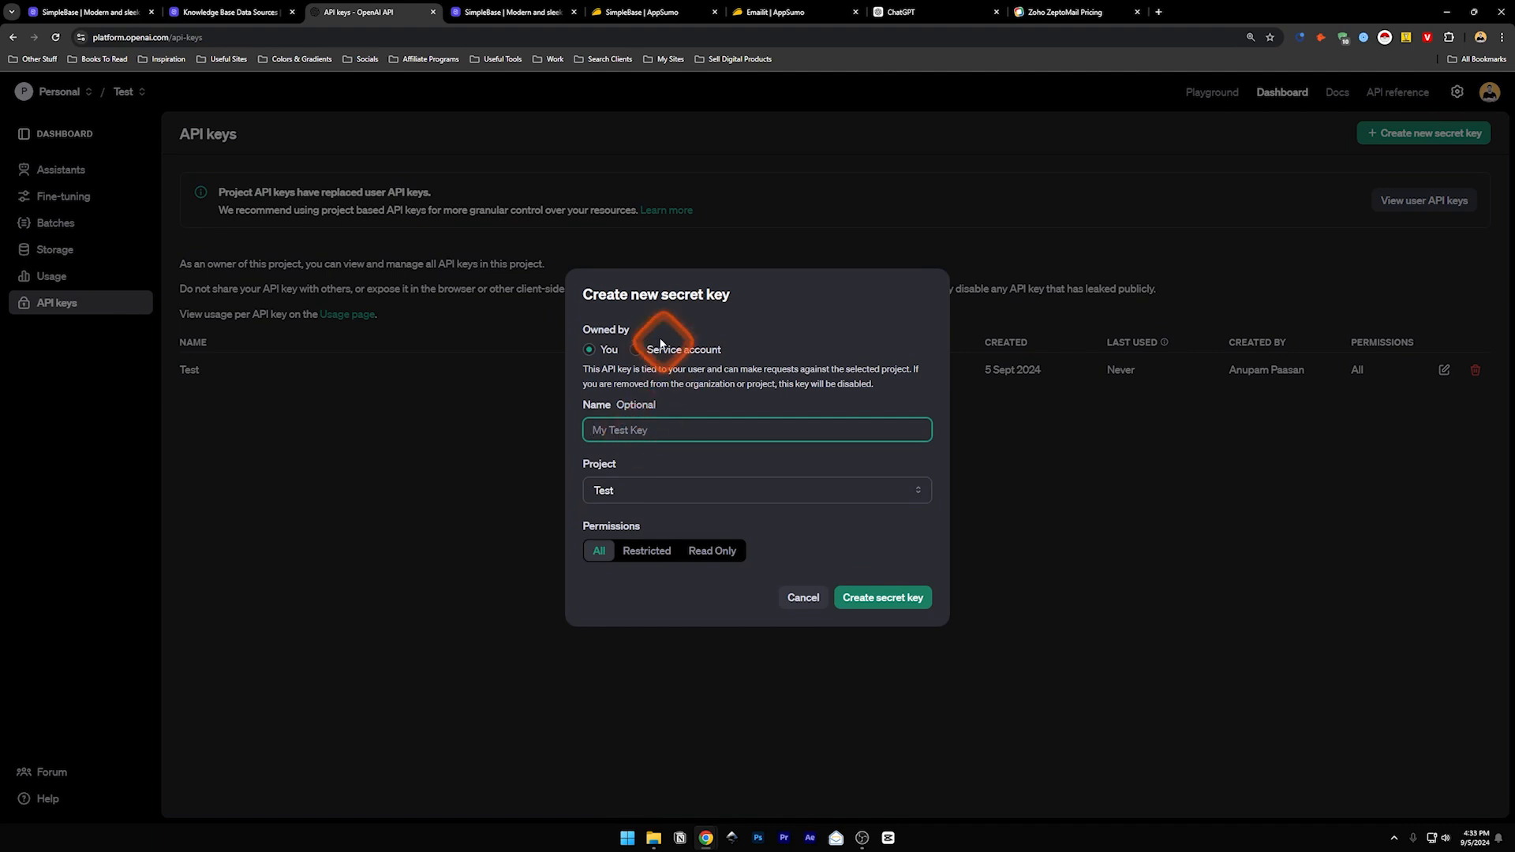
text(Test 1)
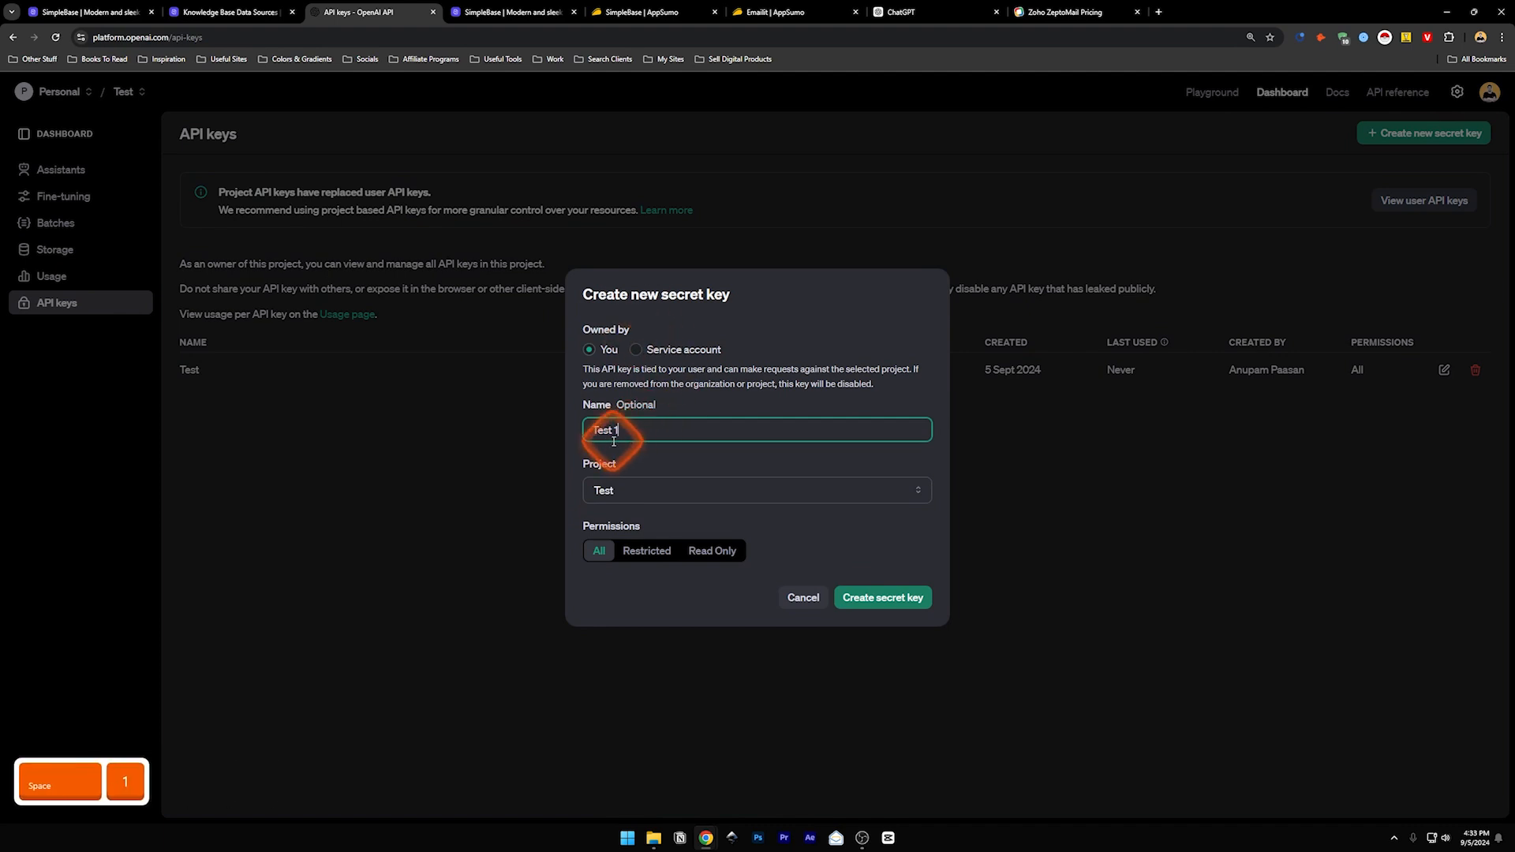
click(613, 489)
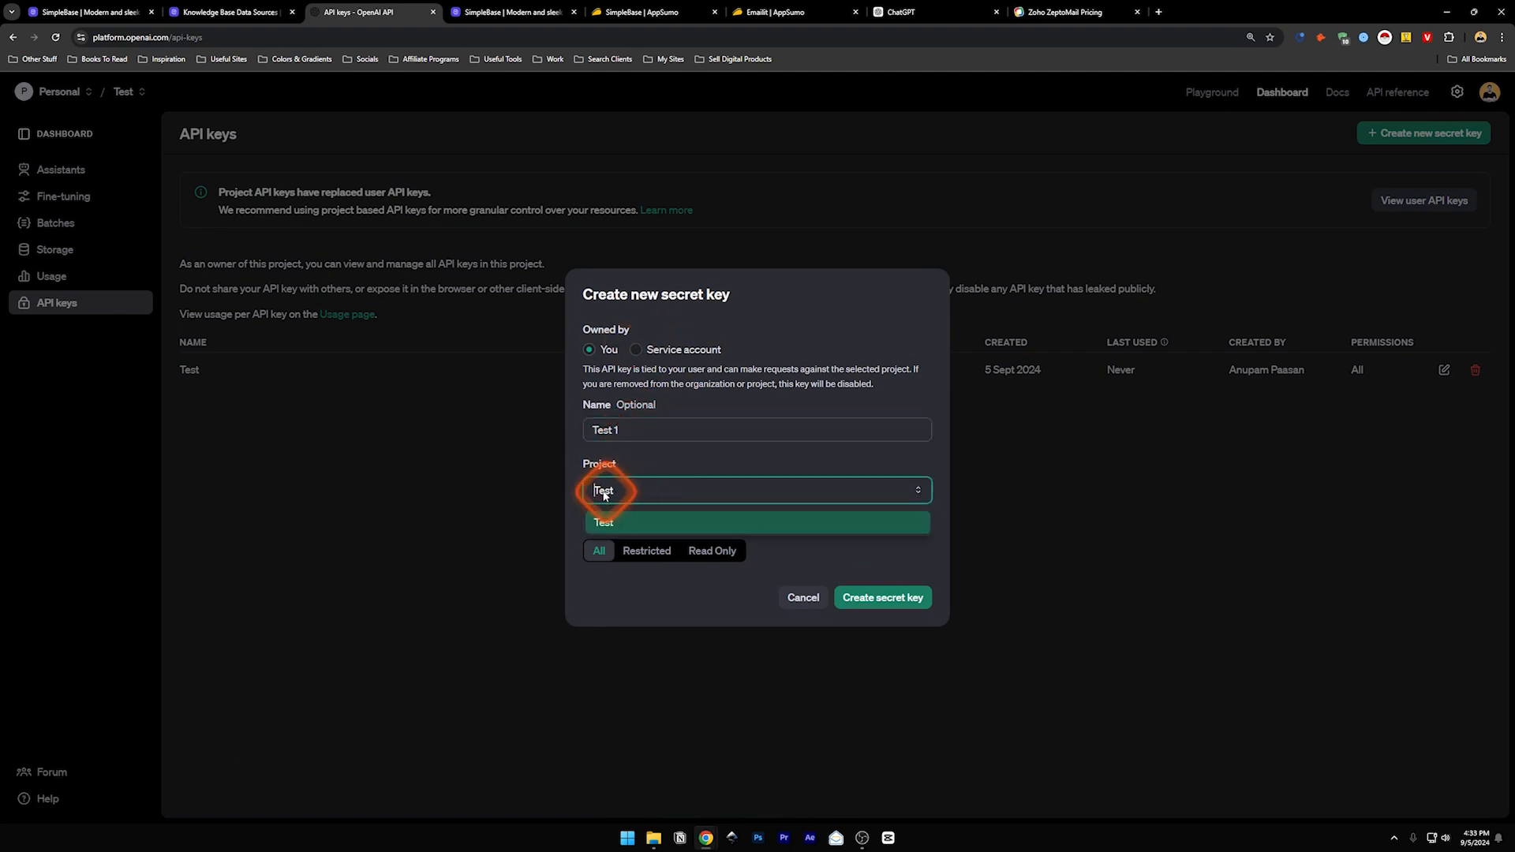
click(623, 489)
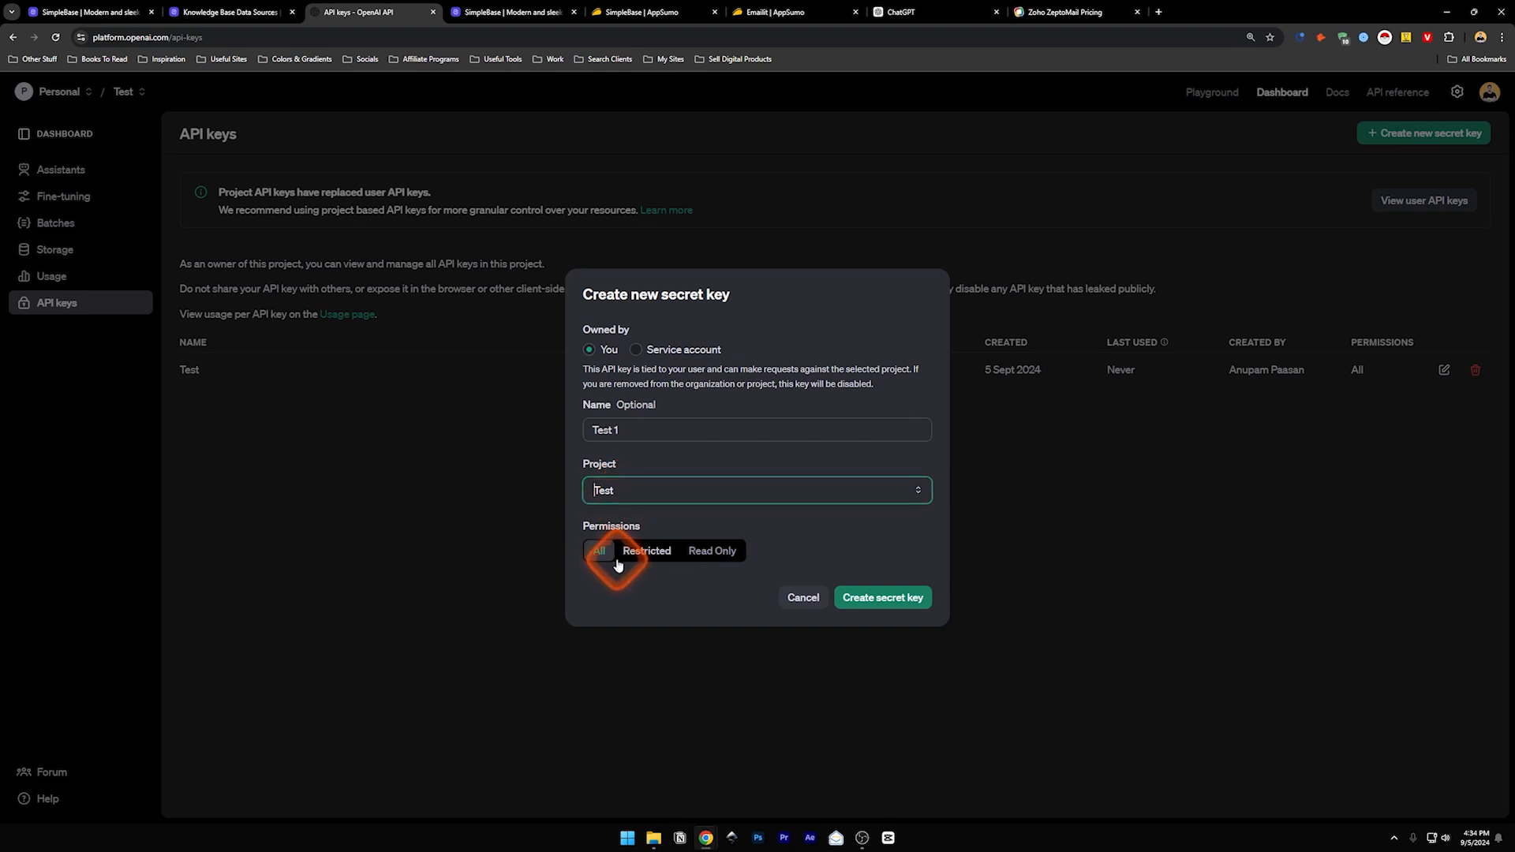
click(884, 598)
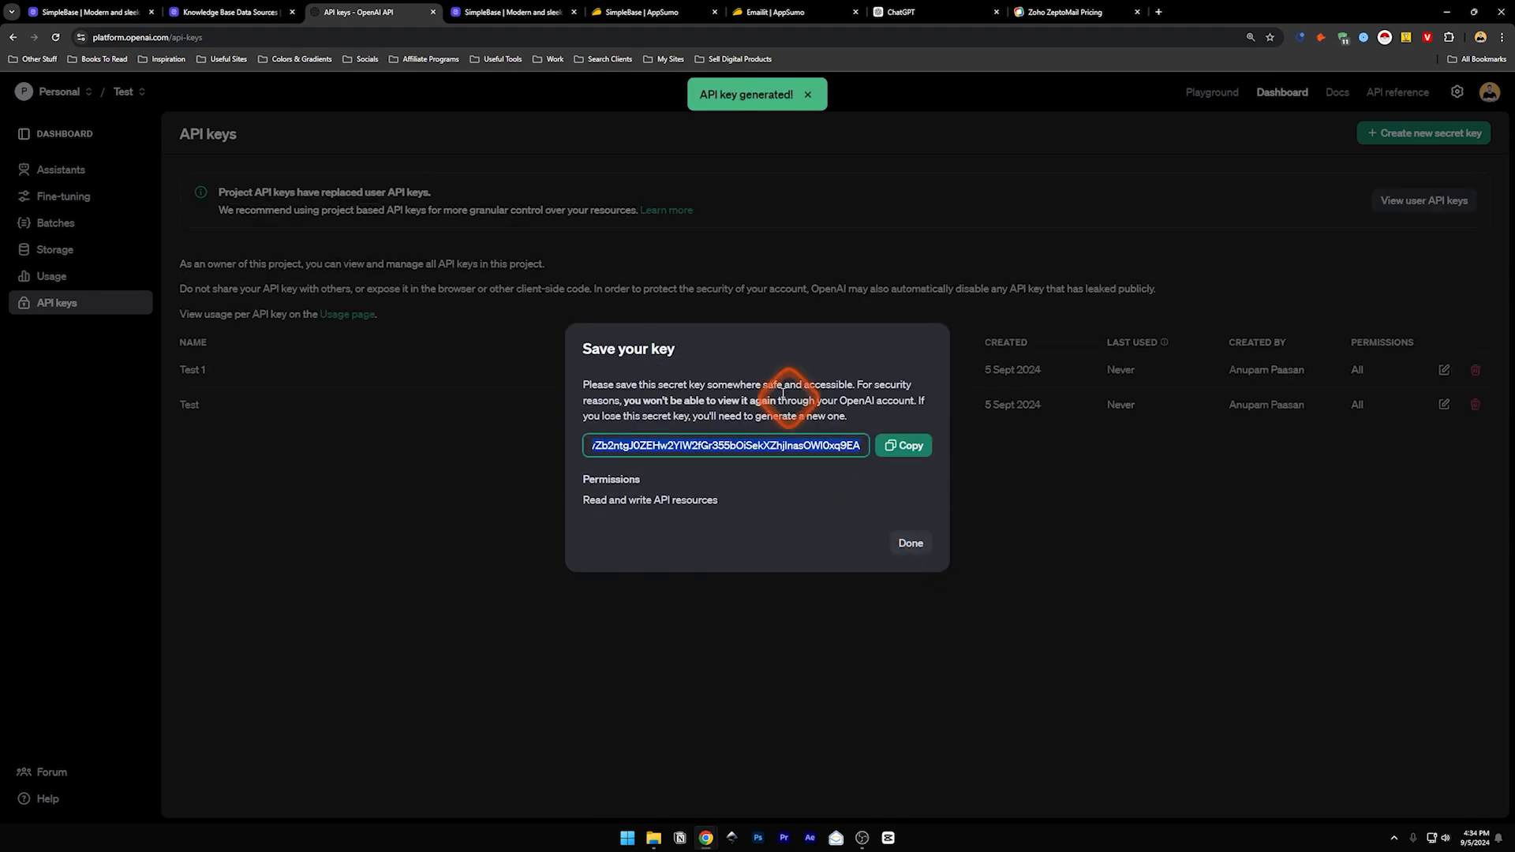
click(901, 447)
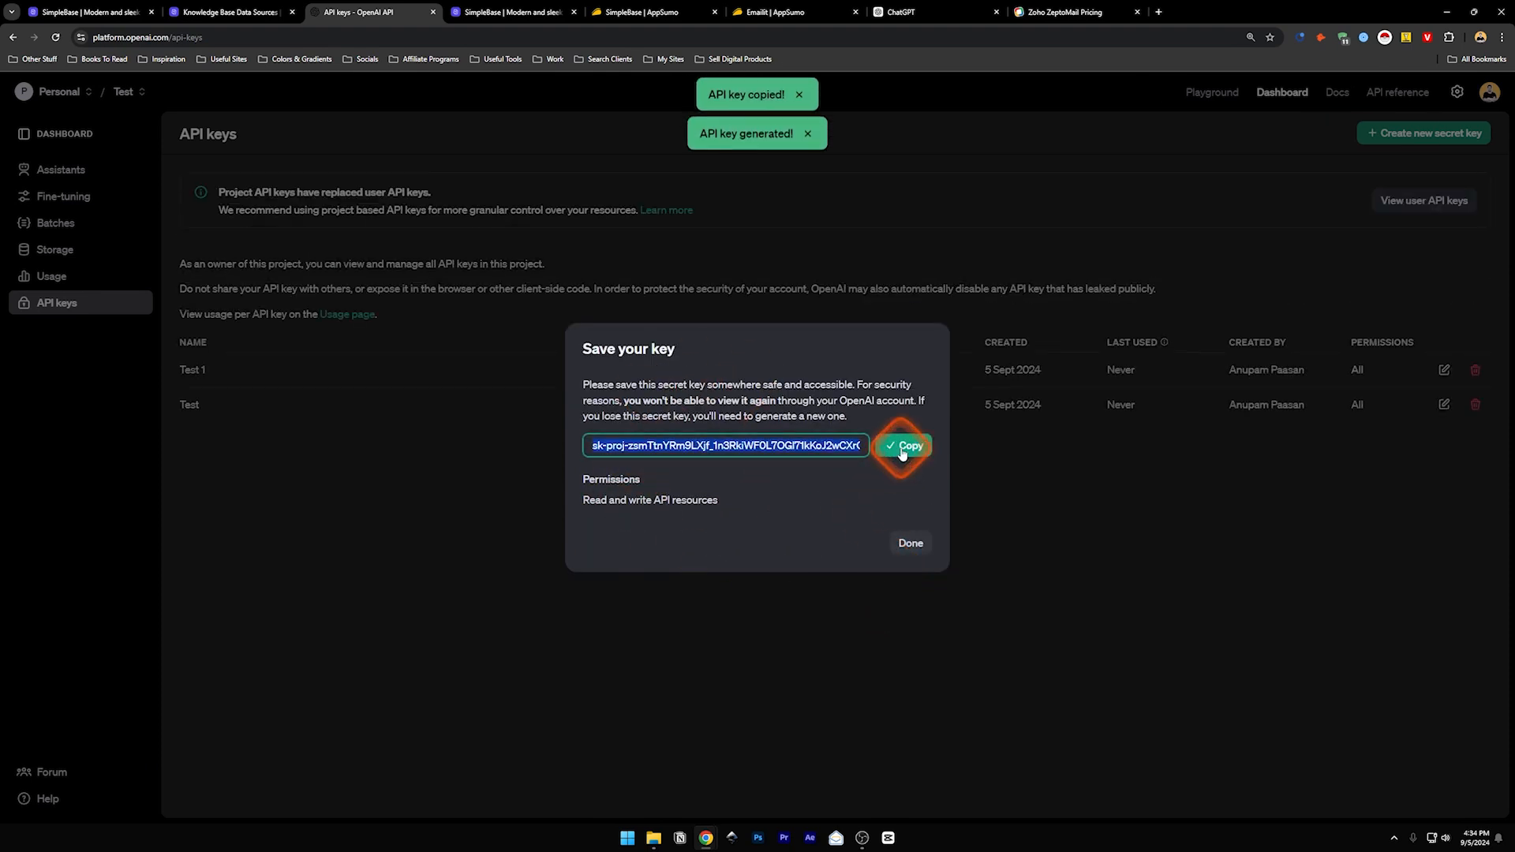
click(915, 546)
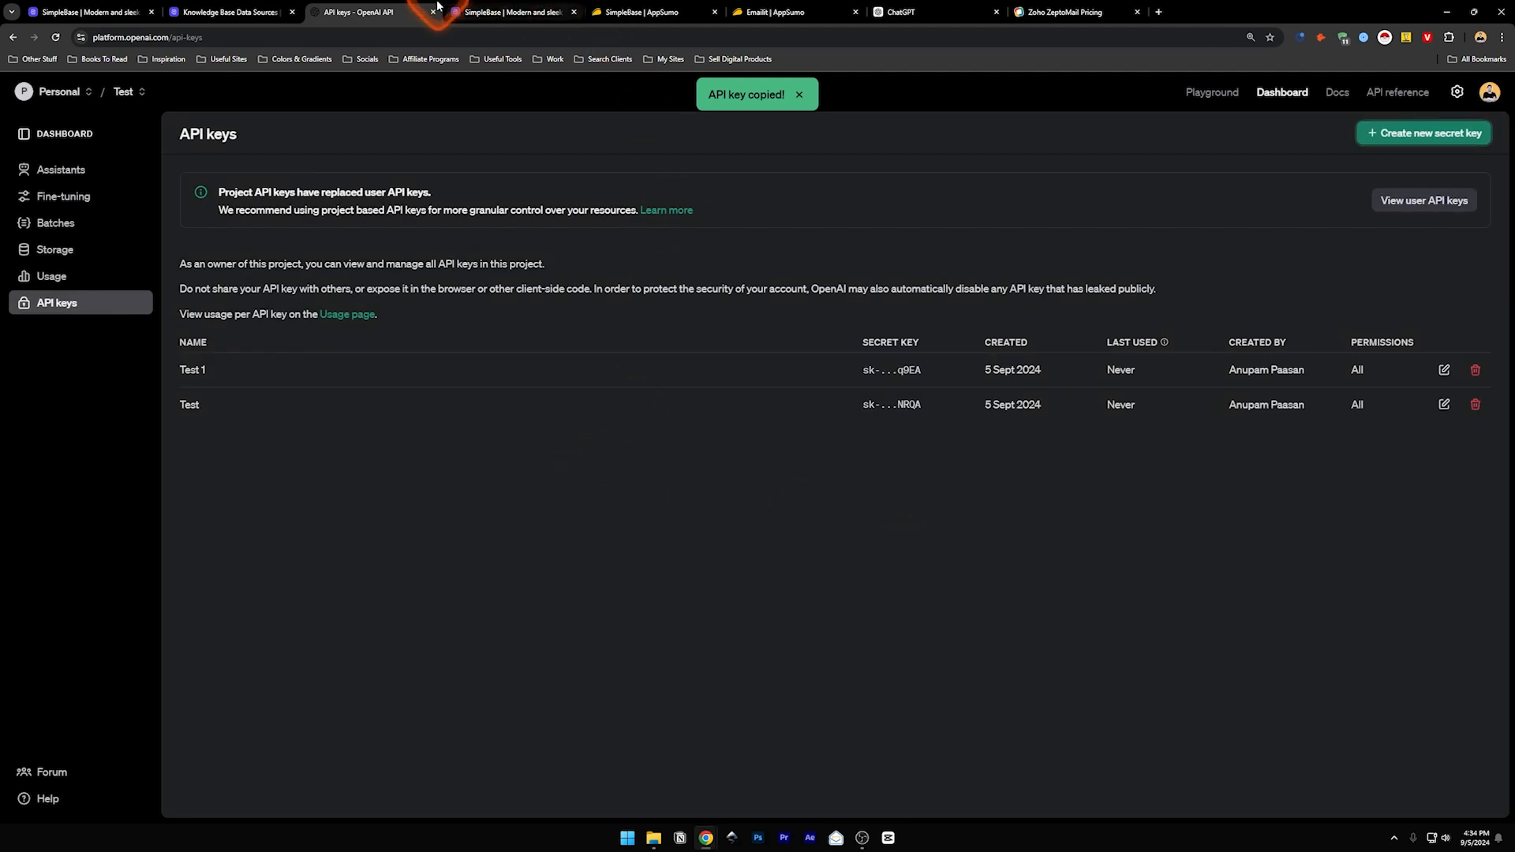
click(233, 12)
- Paste the copied key into the OpenAI API Key field and save it
click(661, 480)
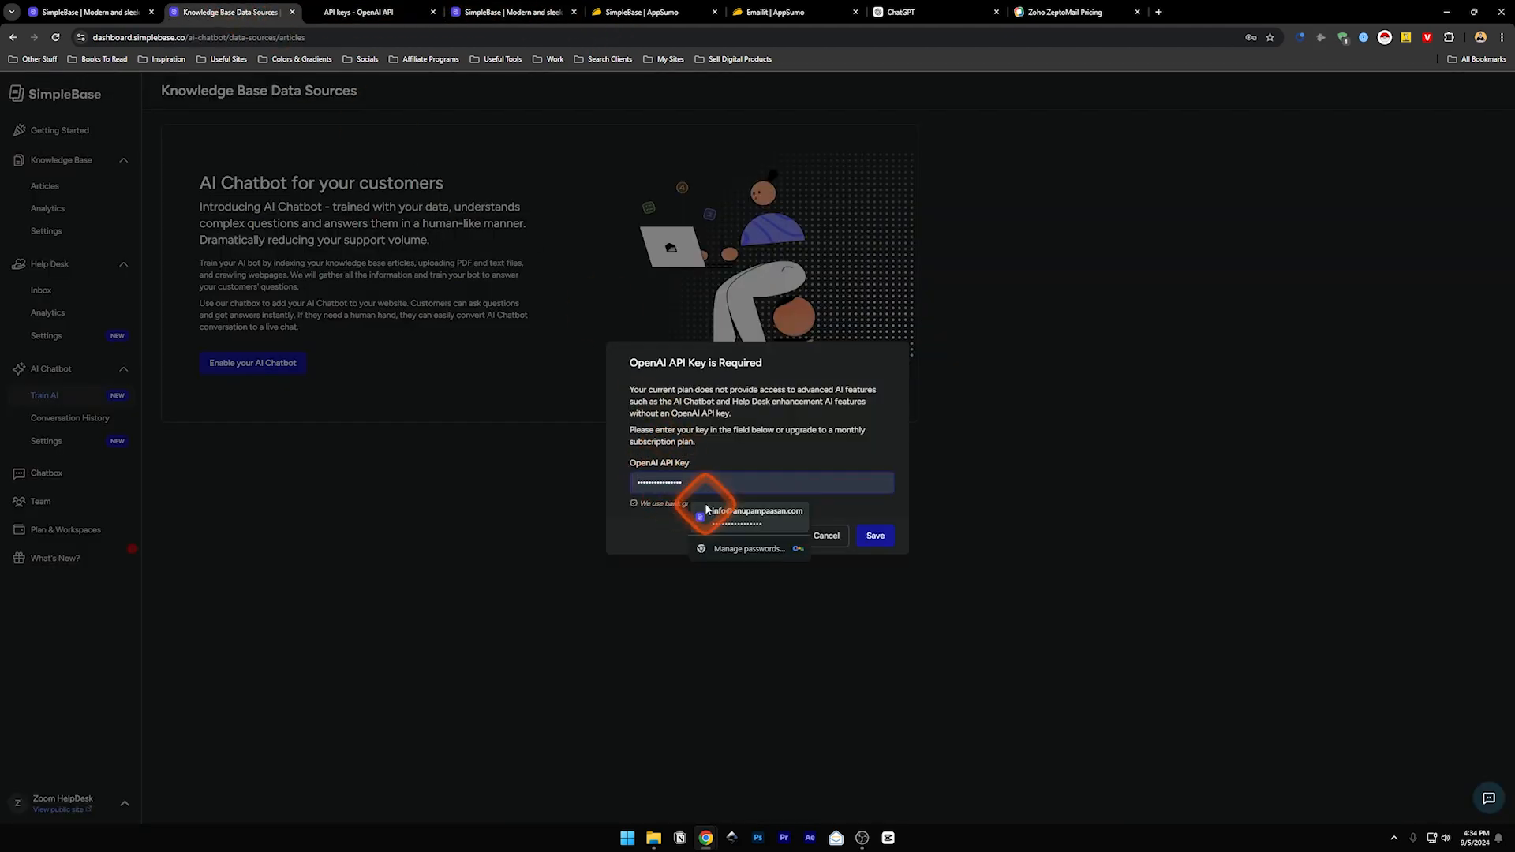
key(ctrl+v)
click(876, 536)
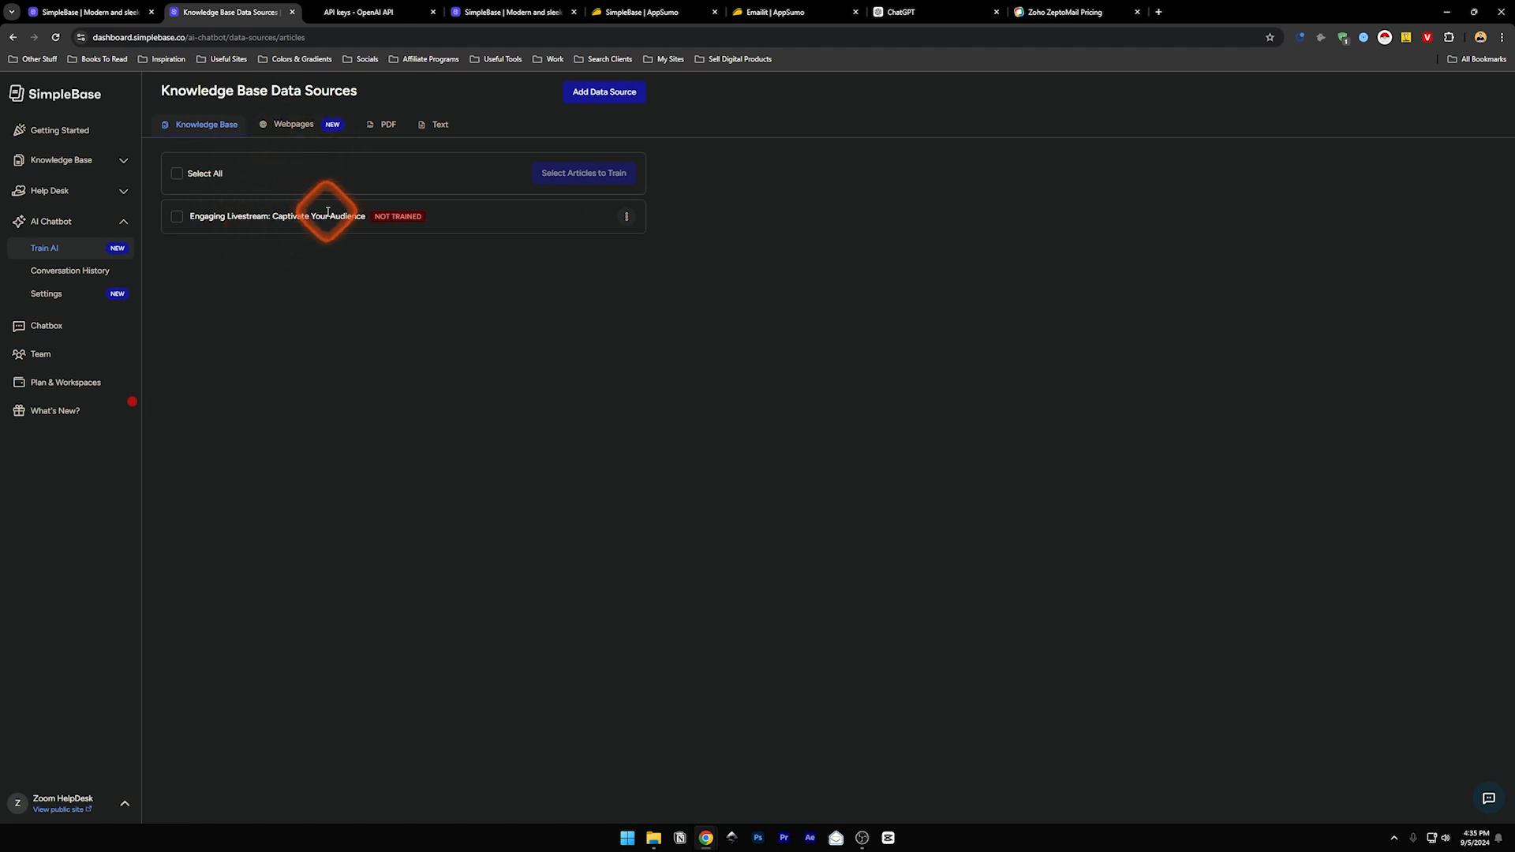
- Check the Webpages, PDF and Text training sources, then view Conversation History
click(274, 128)
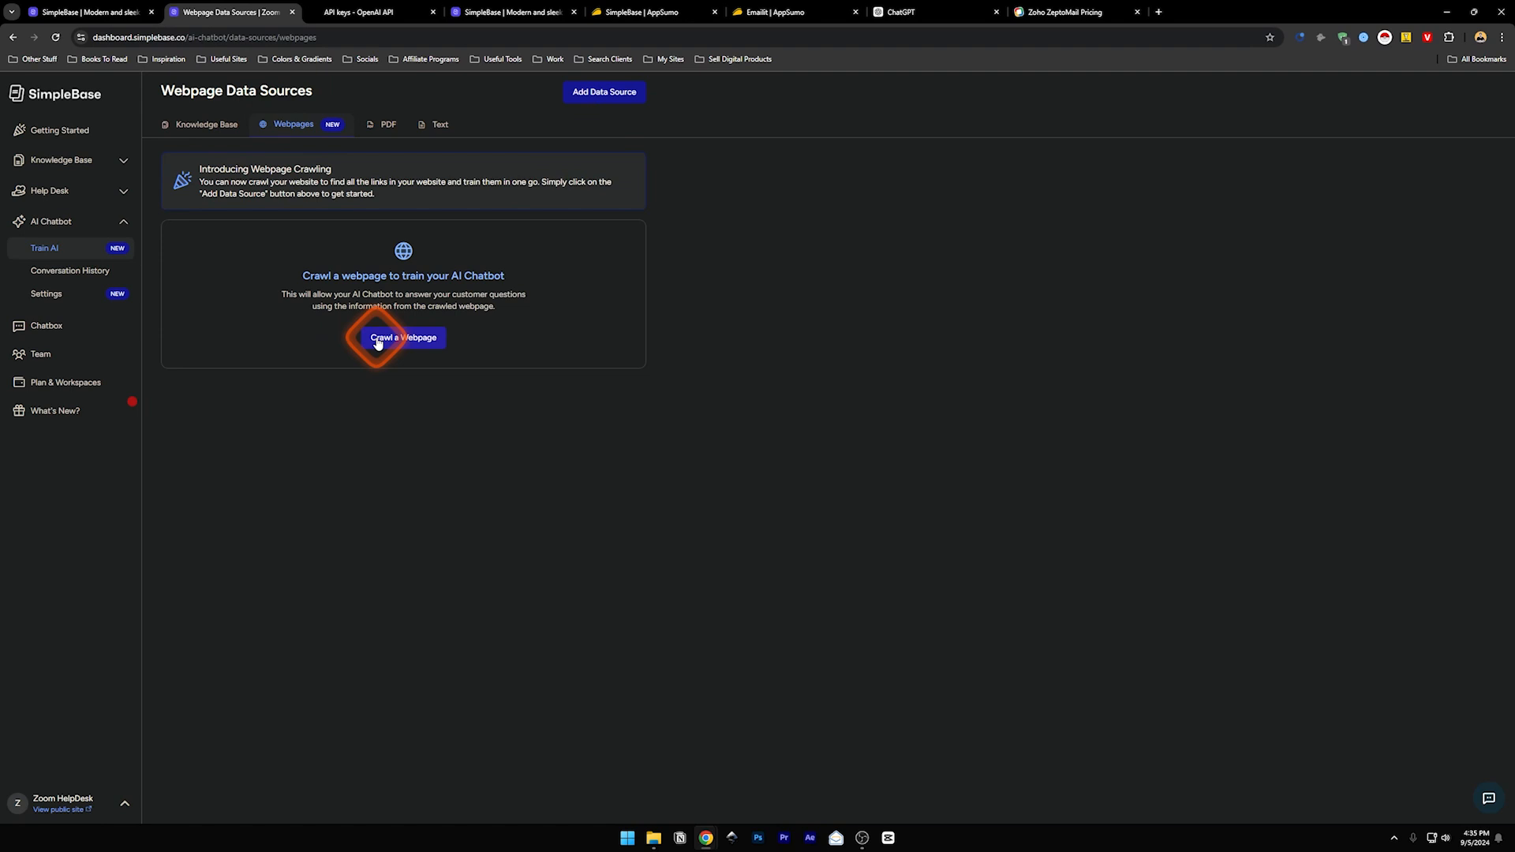
click(373, 127)
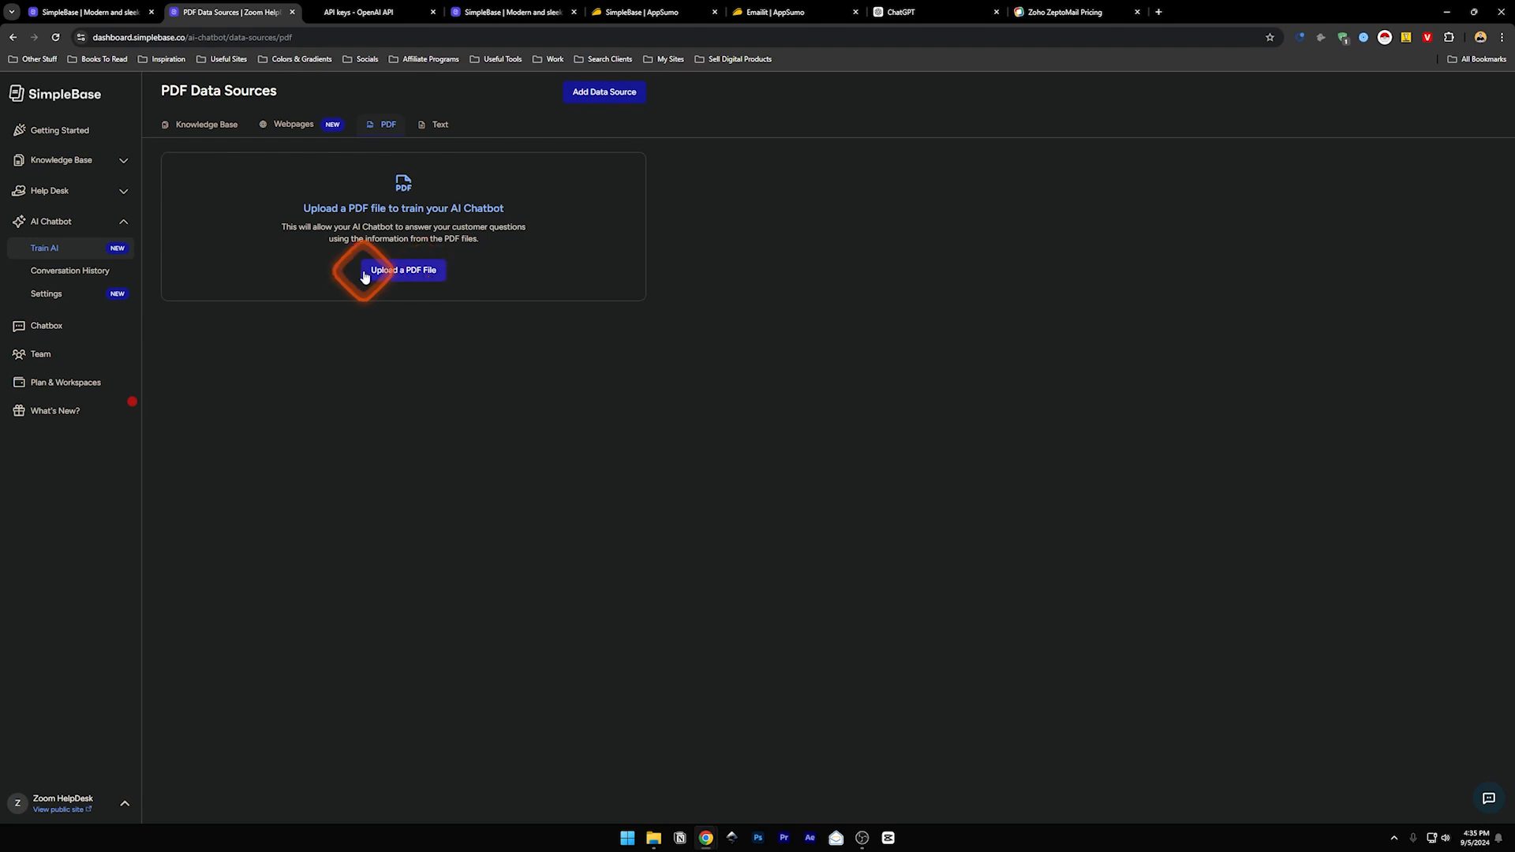
click(435, 129)
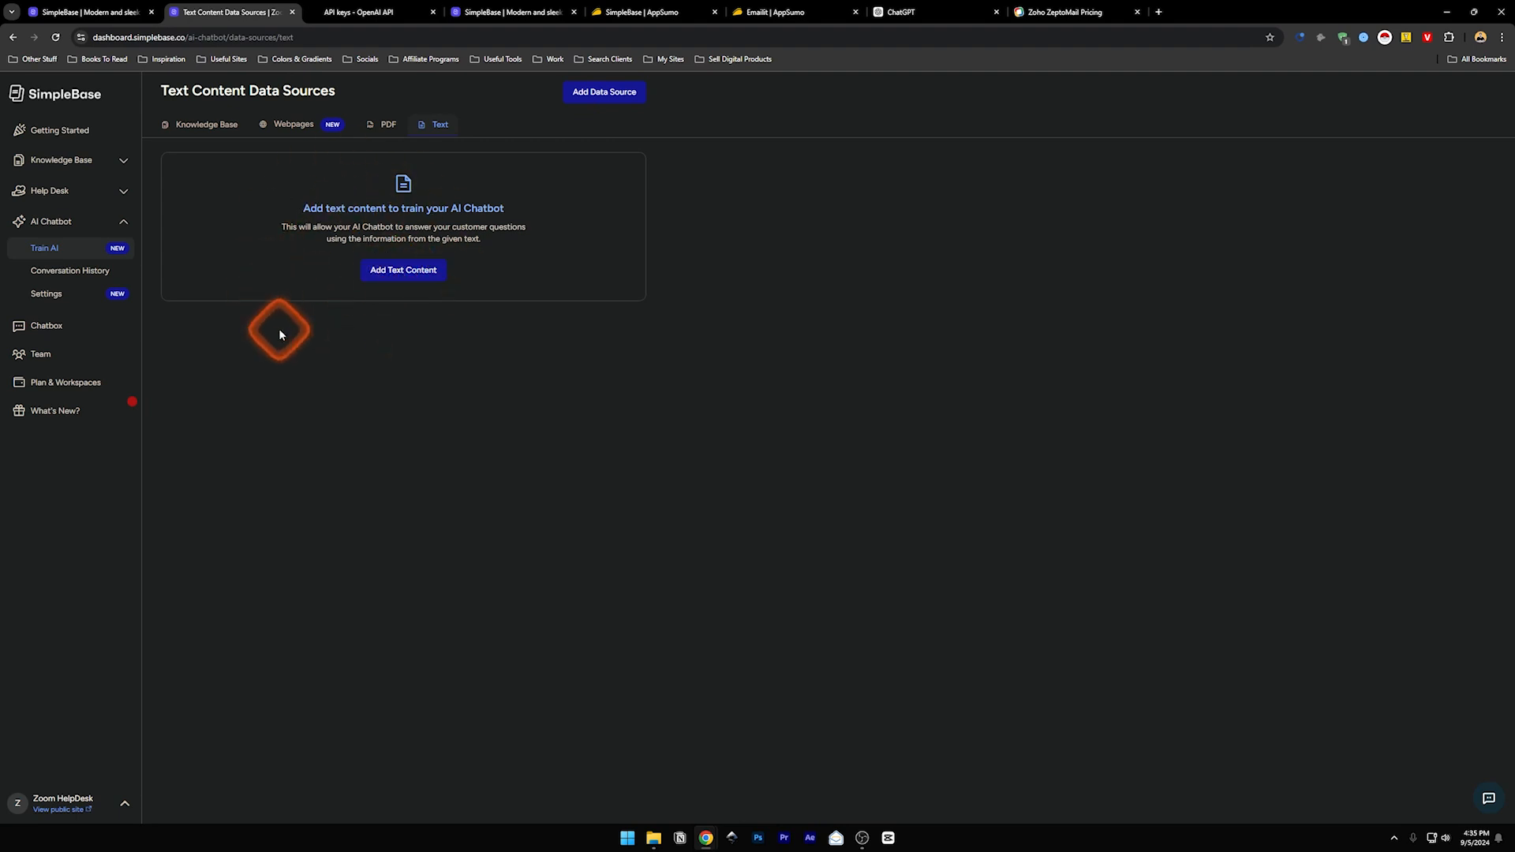
click(69, 271)
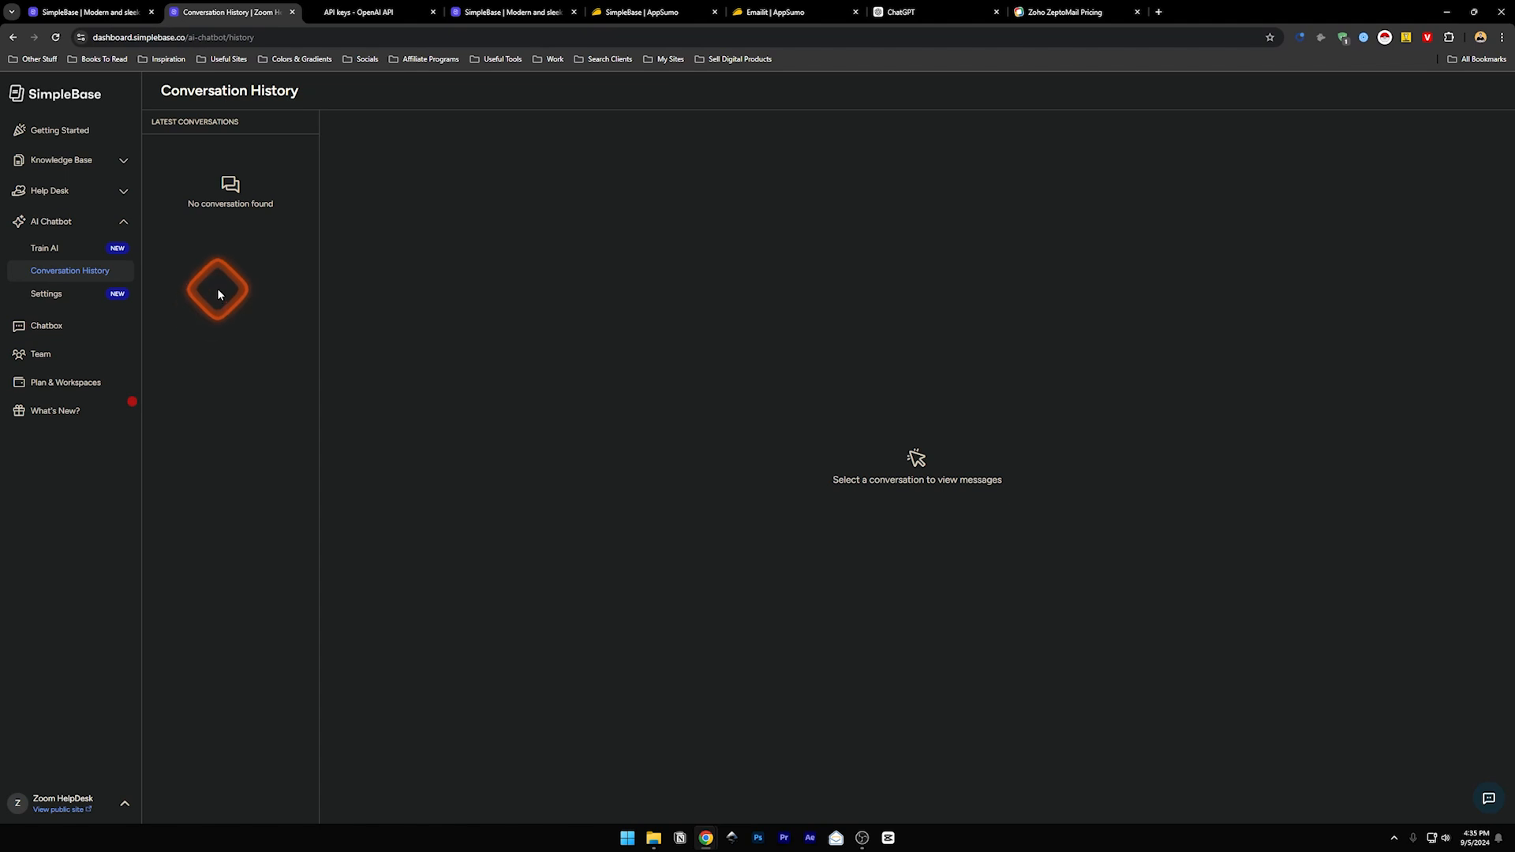
- In AI Chatbot Settings, keep GPT-4o Mini as the GPT version after checking OpenAI's keys page
click(53, 297)
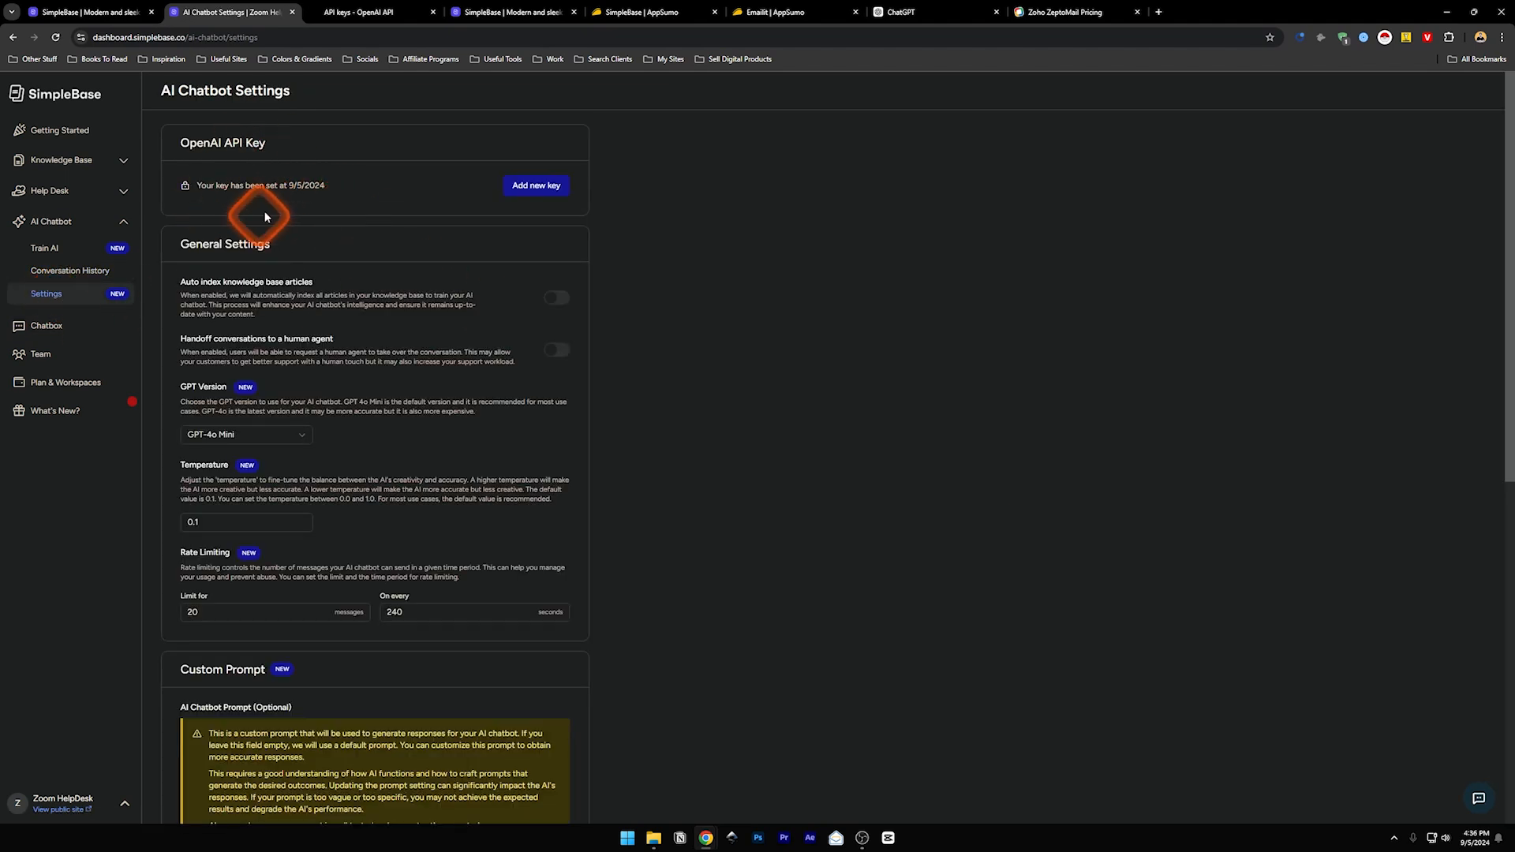
click(229, 434)
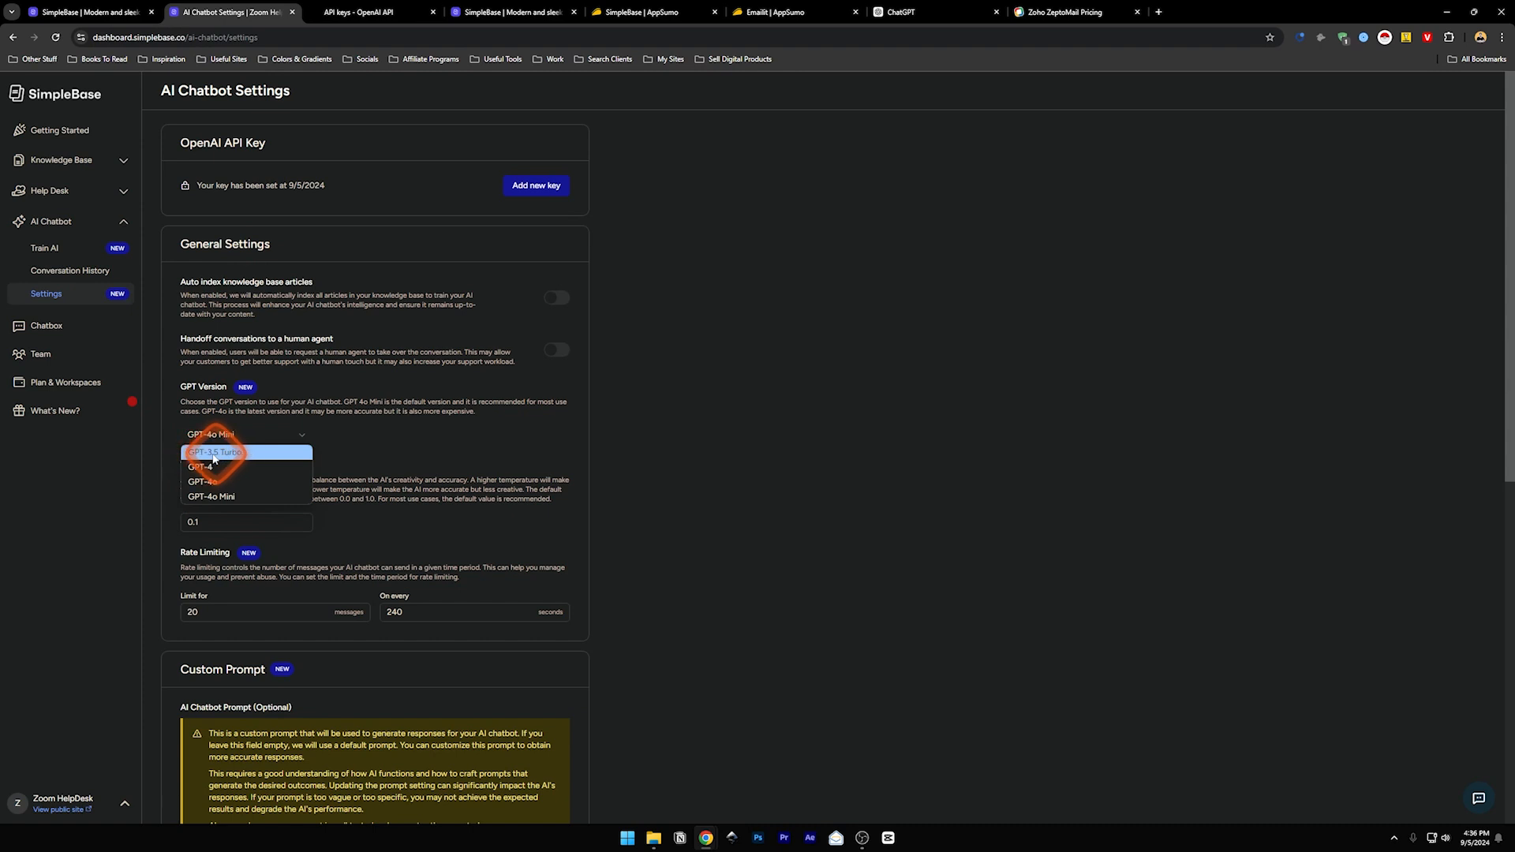
click(227, 434)
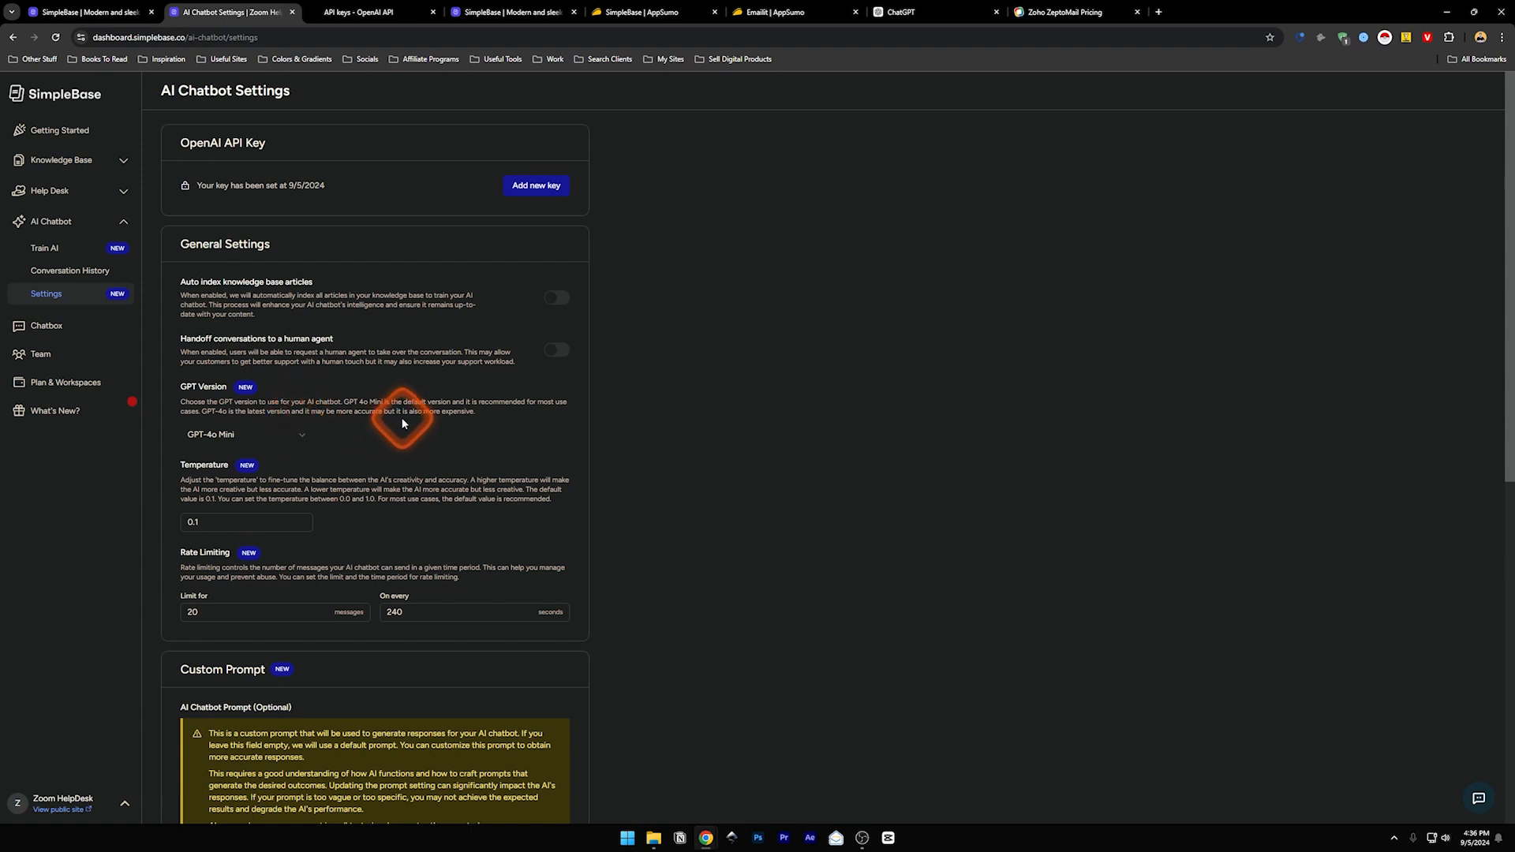
click(233, 432)
click(243, 441)
click(388, 14)
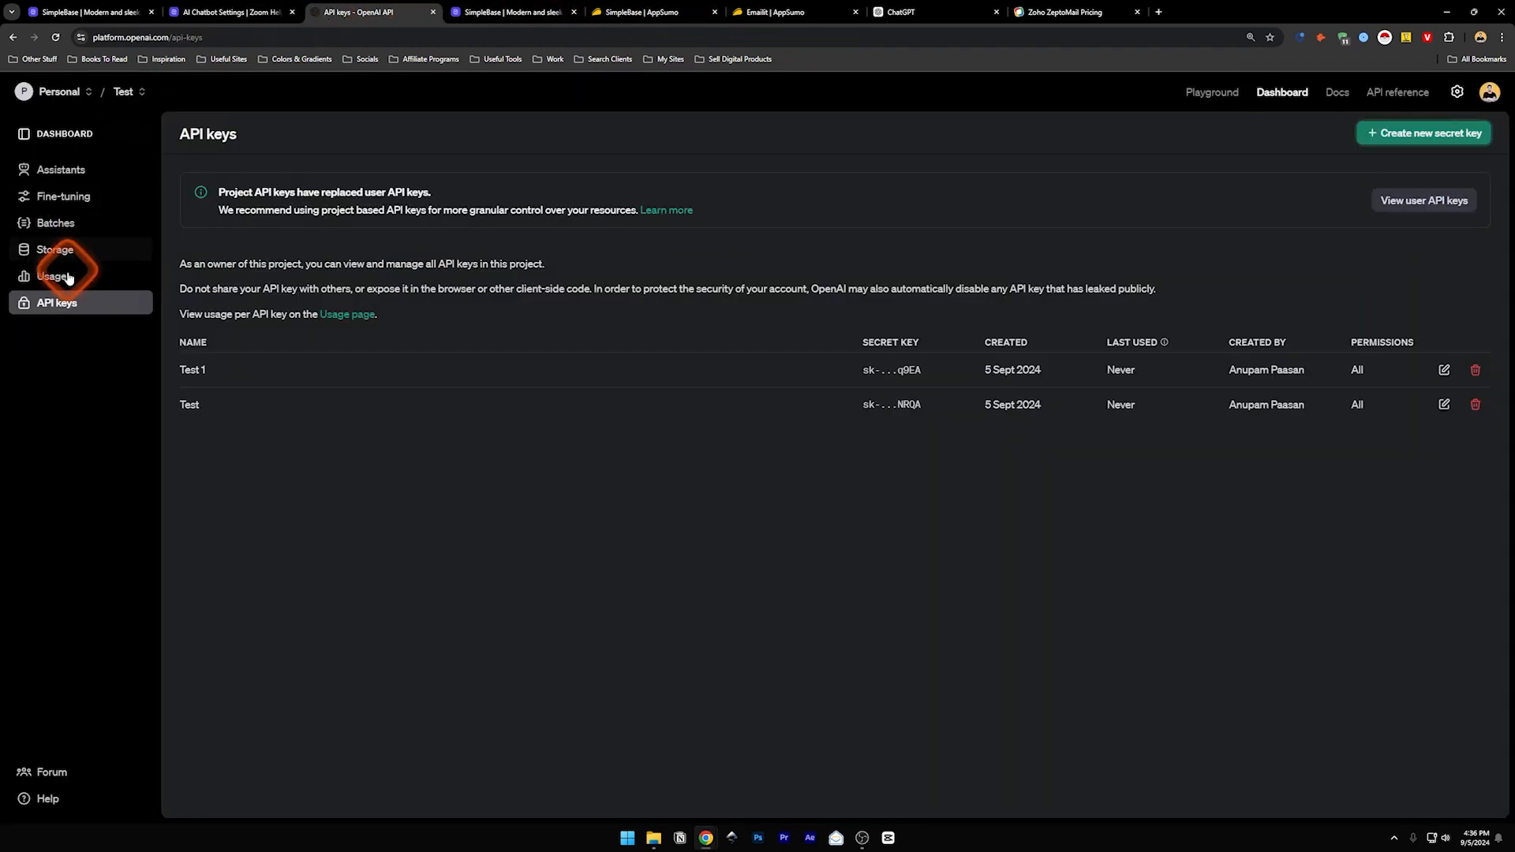
click(231, 11)
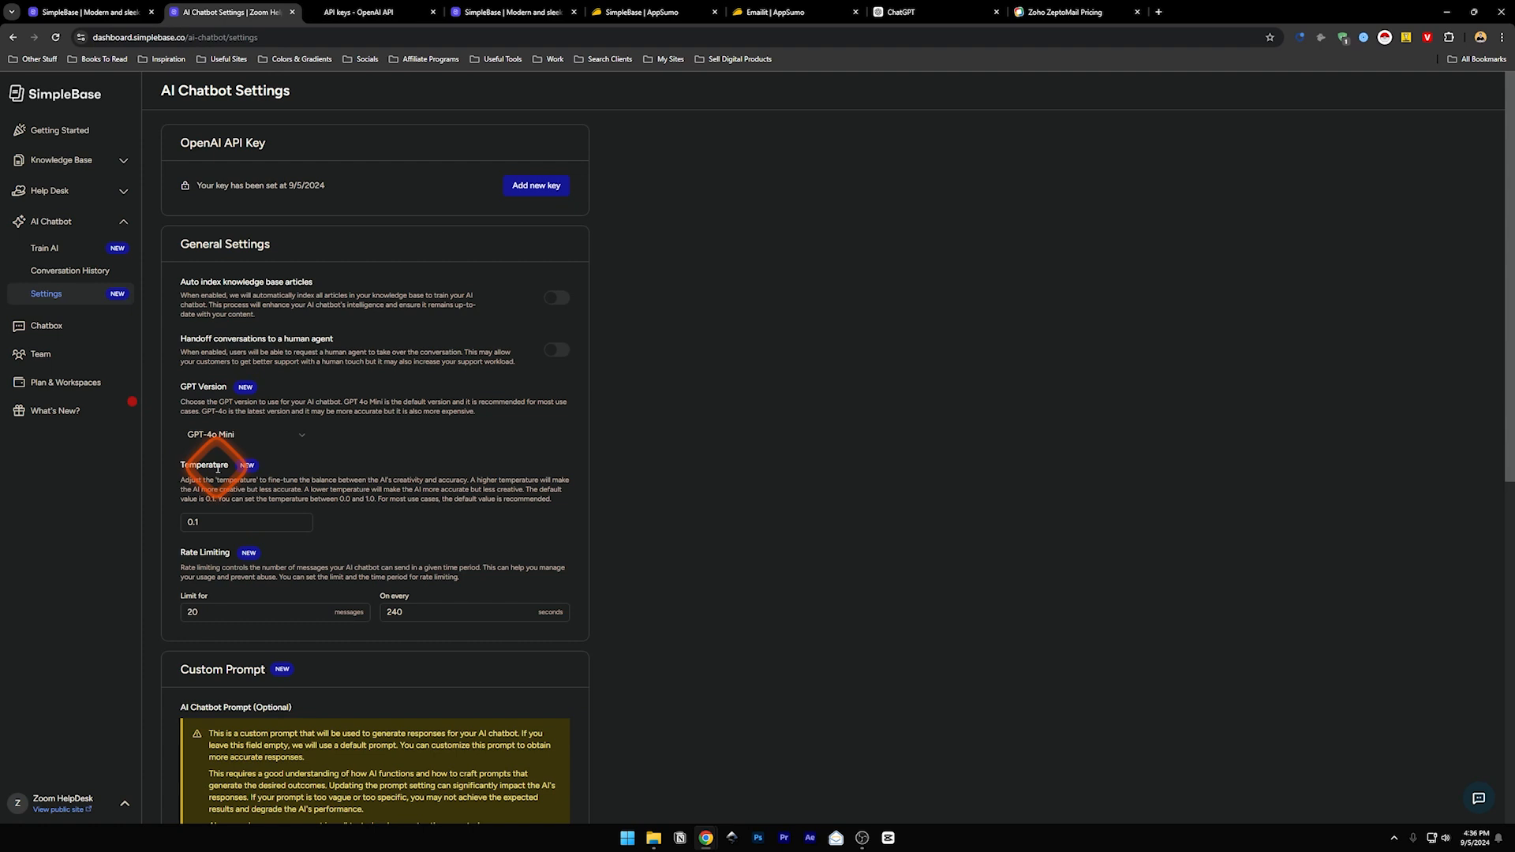
- Scroll down to the custom prompt and back, then go to Chatbox styling
scroll(370, 480, down, 2)
scroll(370, 481, down, 3)
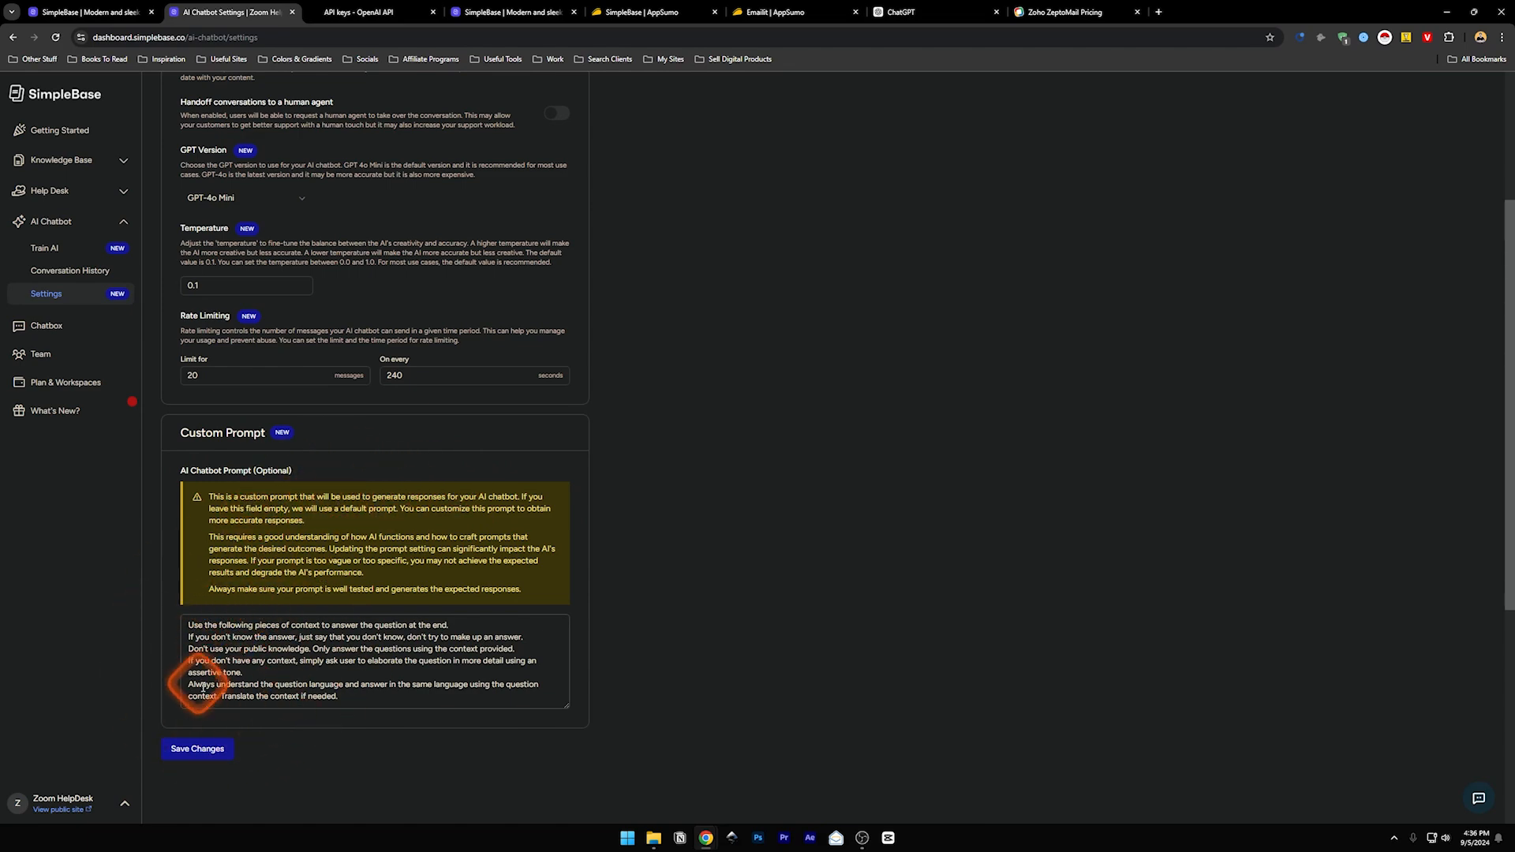
scroll(363, 513, up, 3)
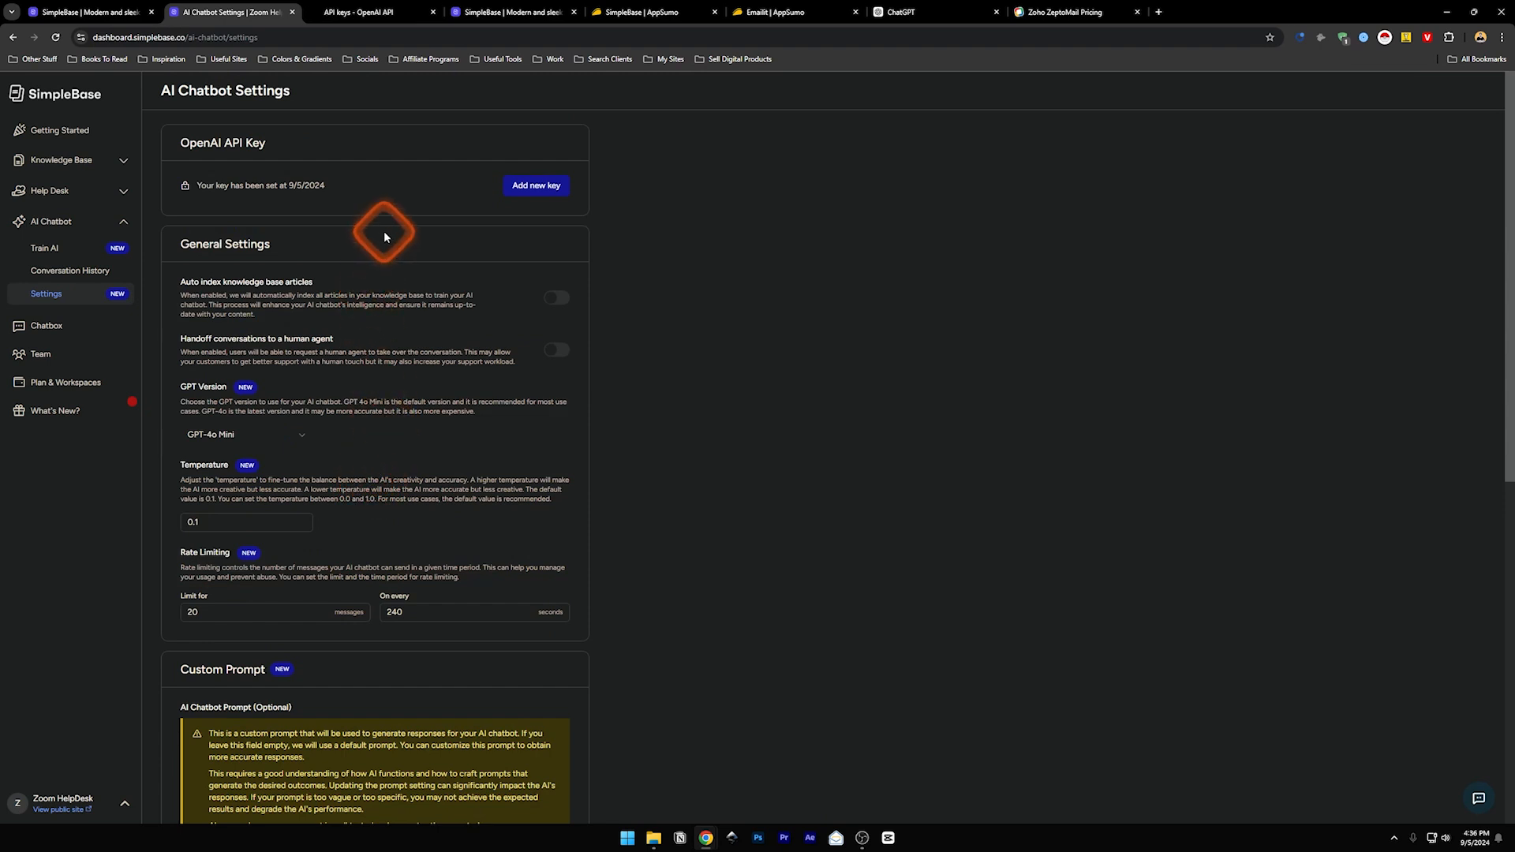
click(47, 333)
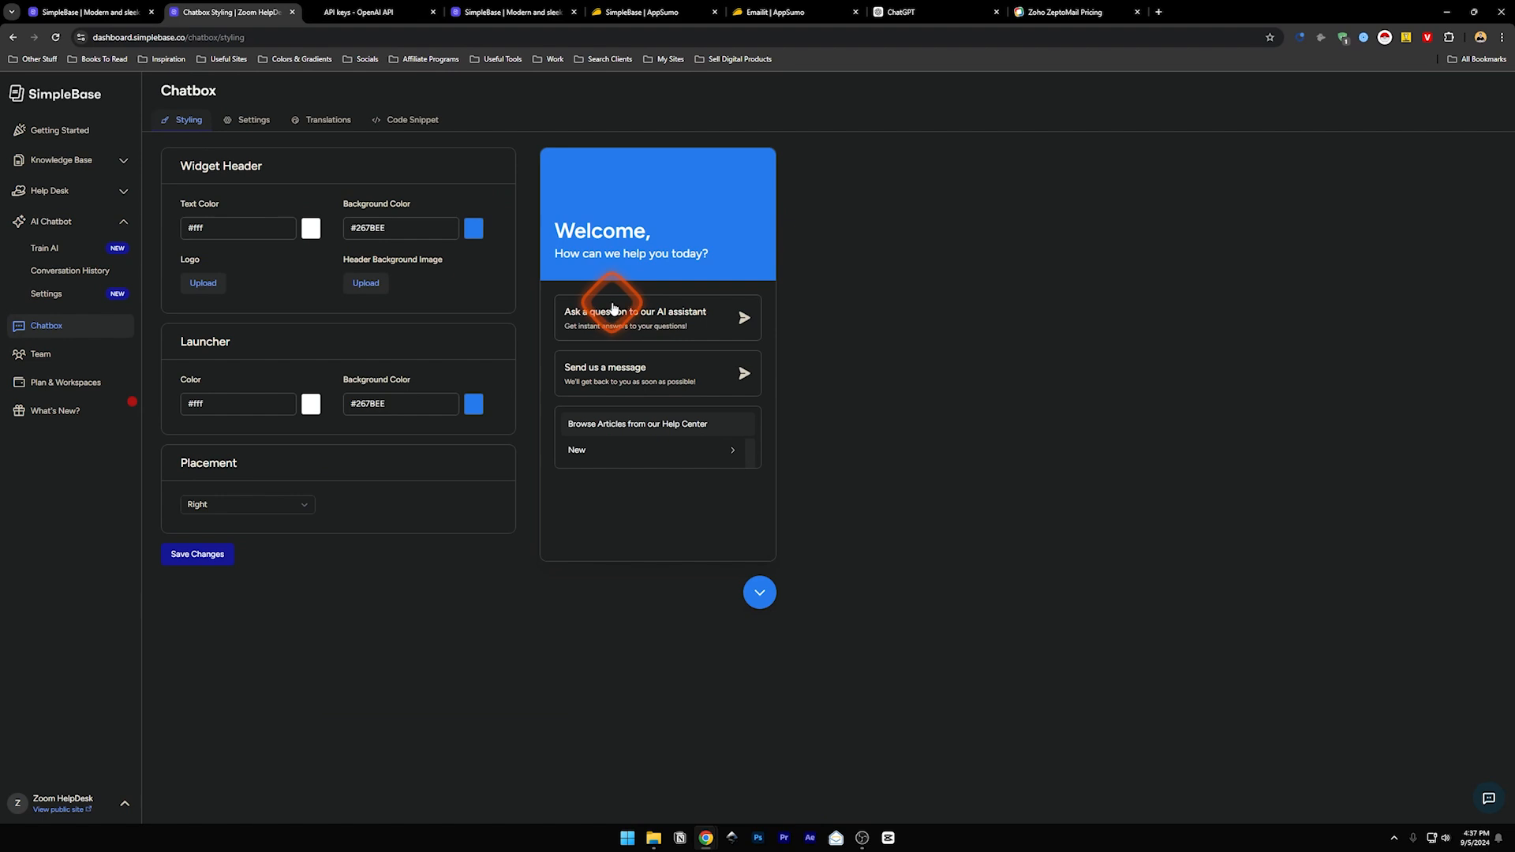
- Preview the chat launcher, keep widget placement on Right, and view the Chatbox Settings tab
click(1488, 799)
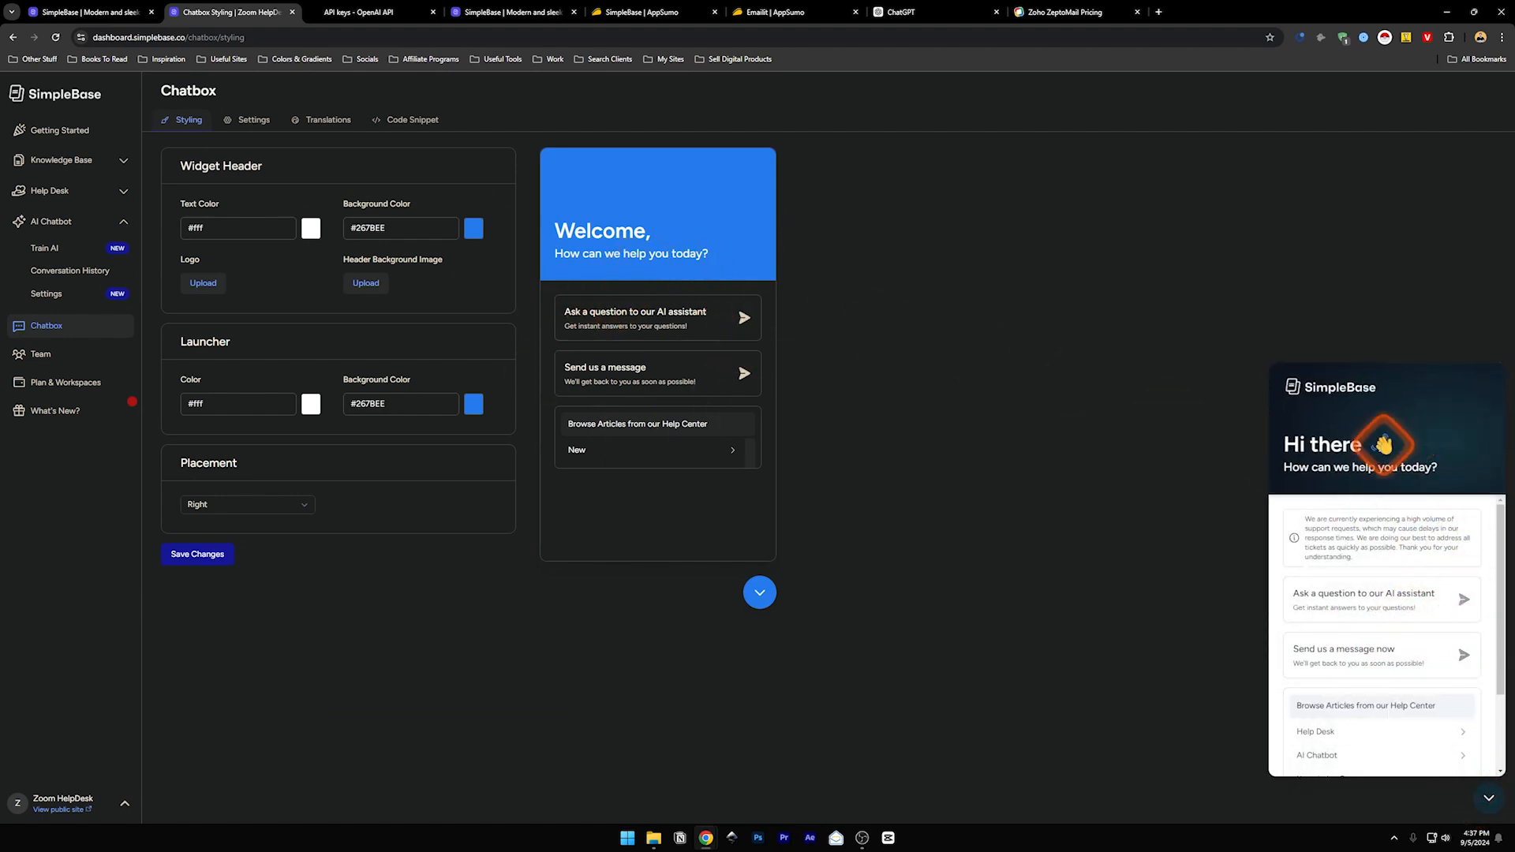
click(1488, 798)
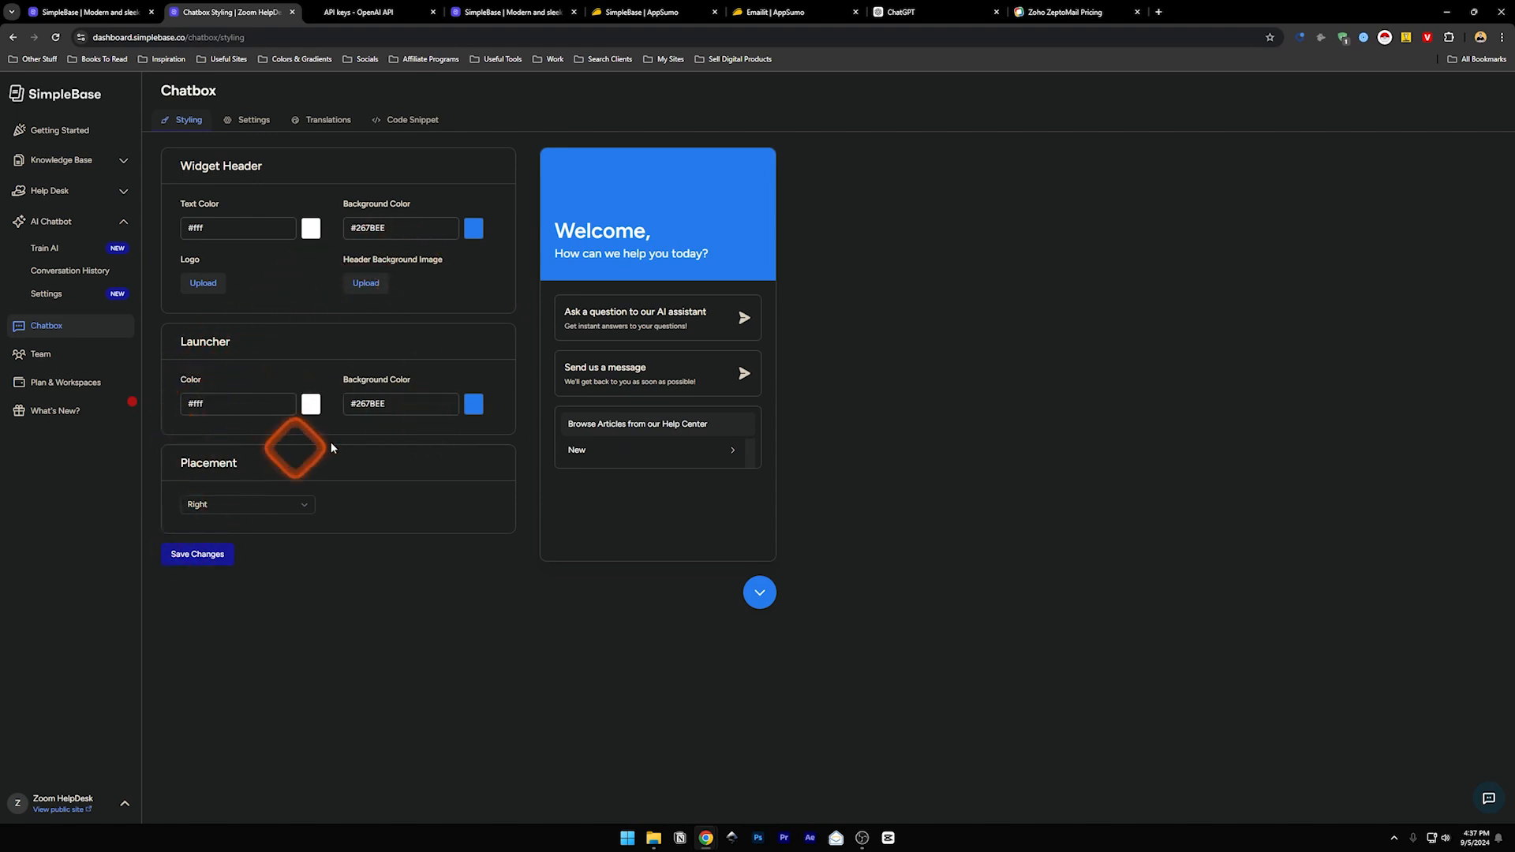
click(223, 505)
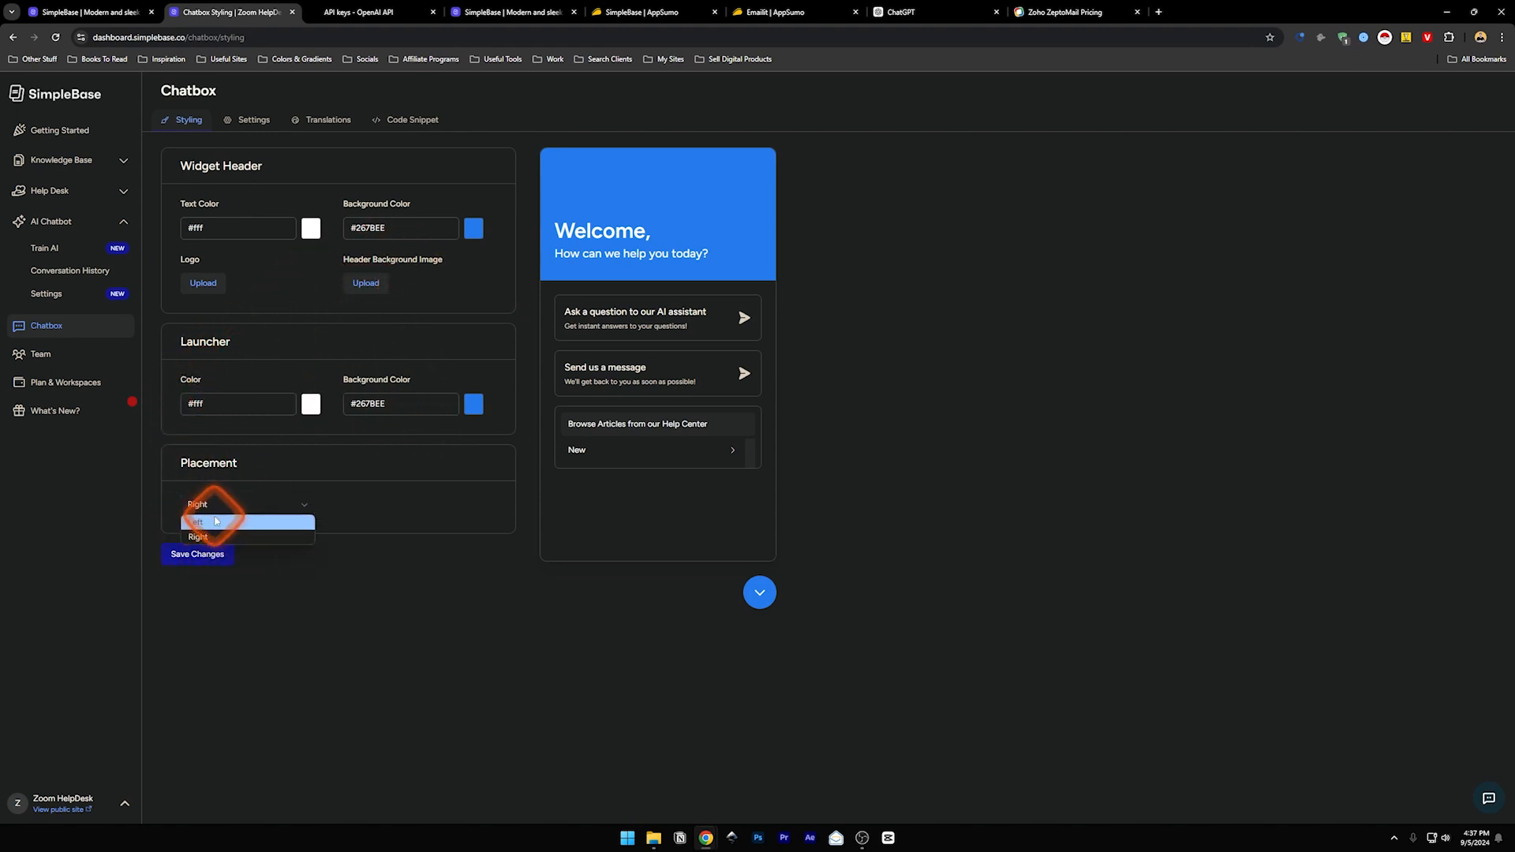
click(204, 506)
click(253, 124)
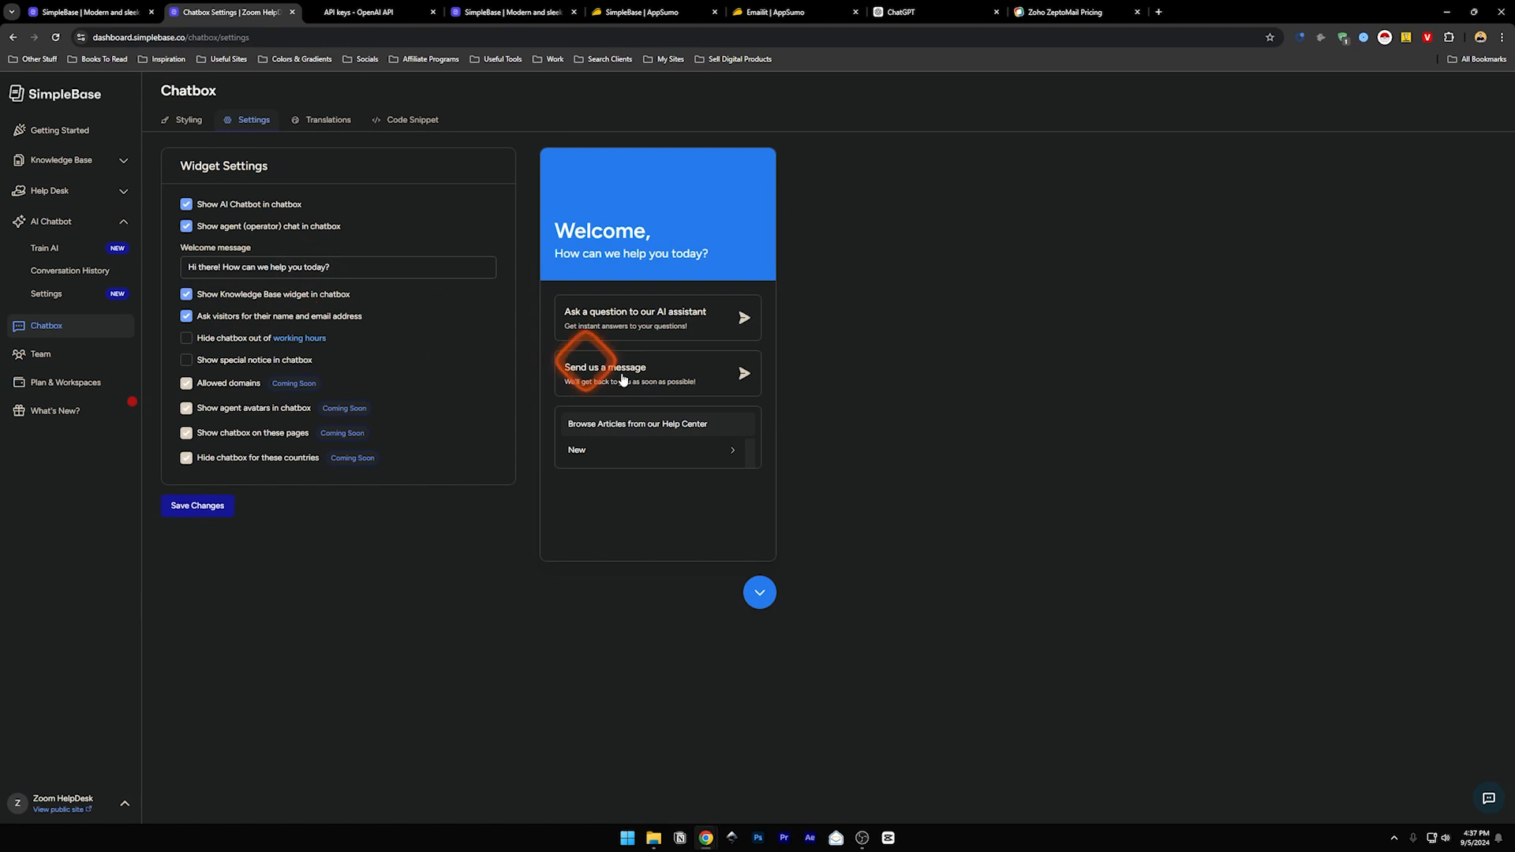
- Toggle Show Knowledge Base widget off and back on, then open the chatbox Translations list
click(185, 297)
click(185, 297)
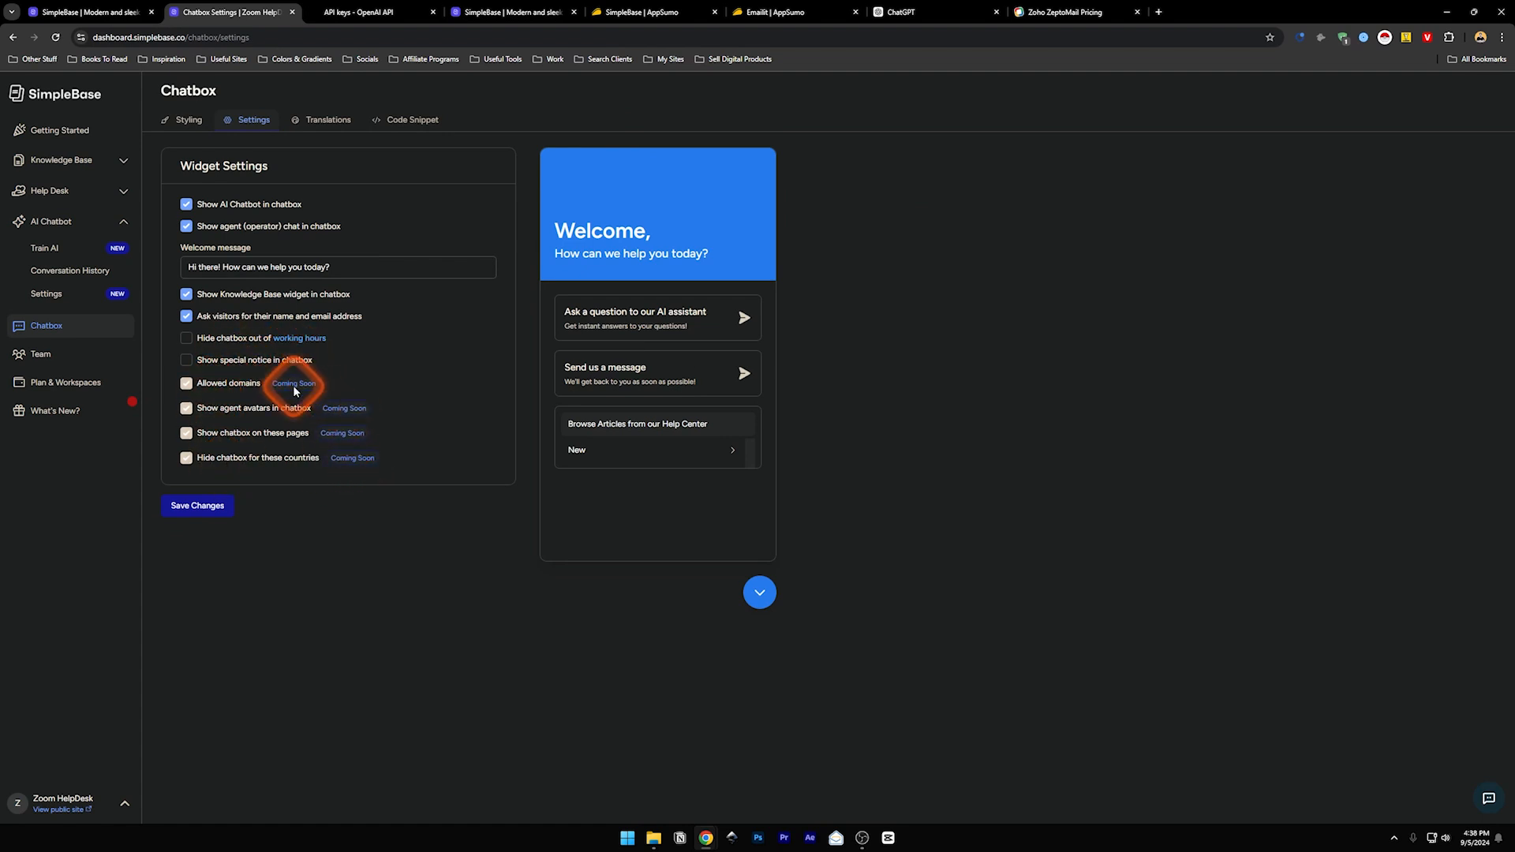
click(323, 120)
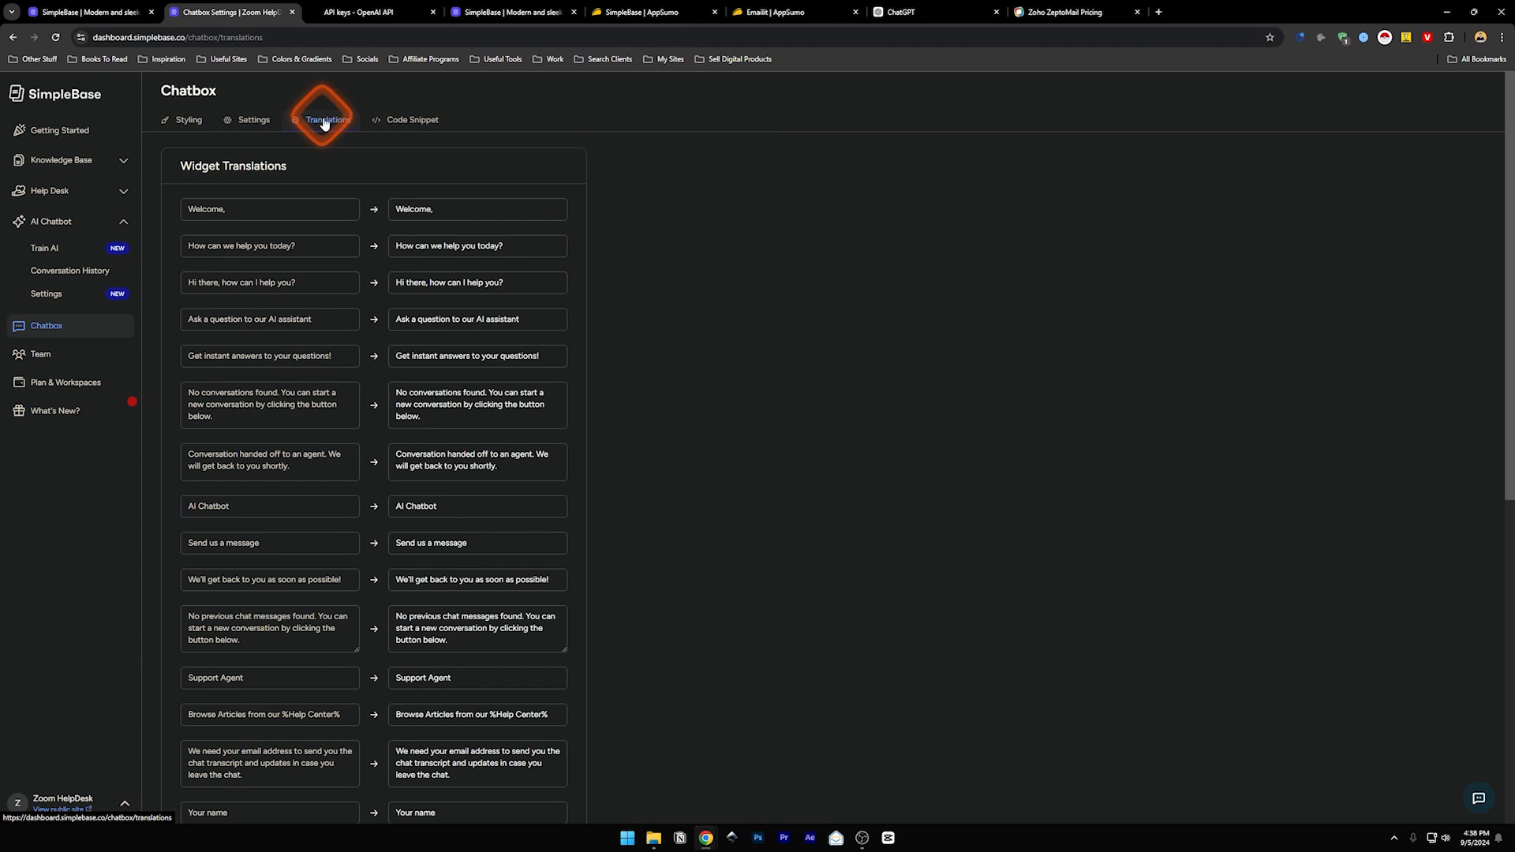
- Inspect the 'Welcome,' and 'Hi there, how can I help you?' translation fields, closing the widget preview
click(1478, 798)
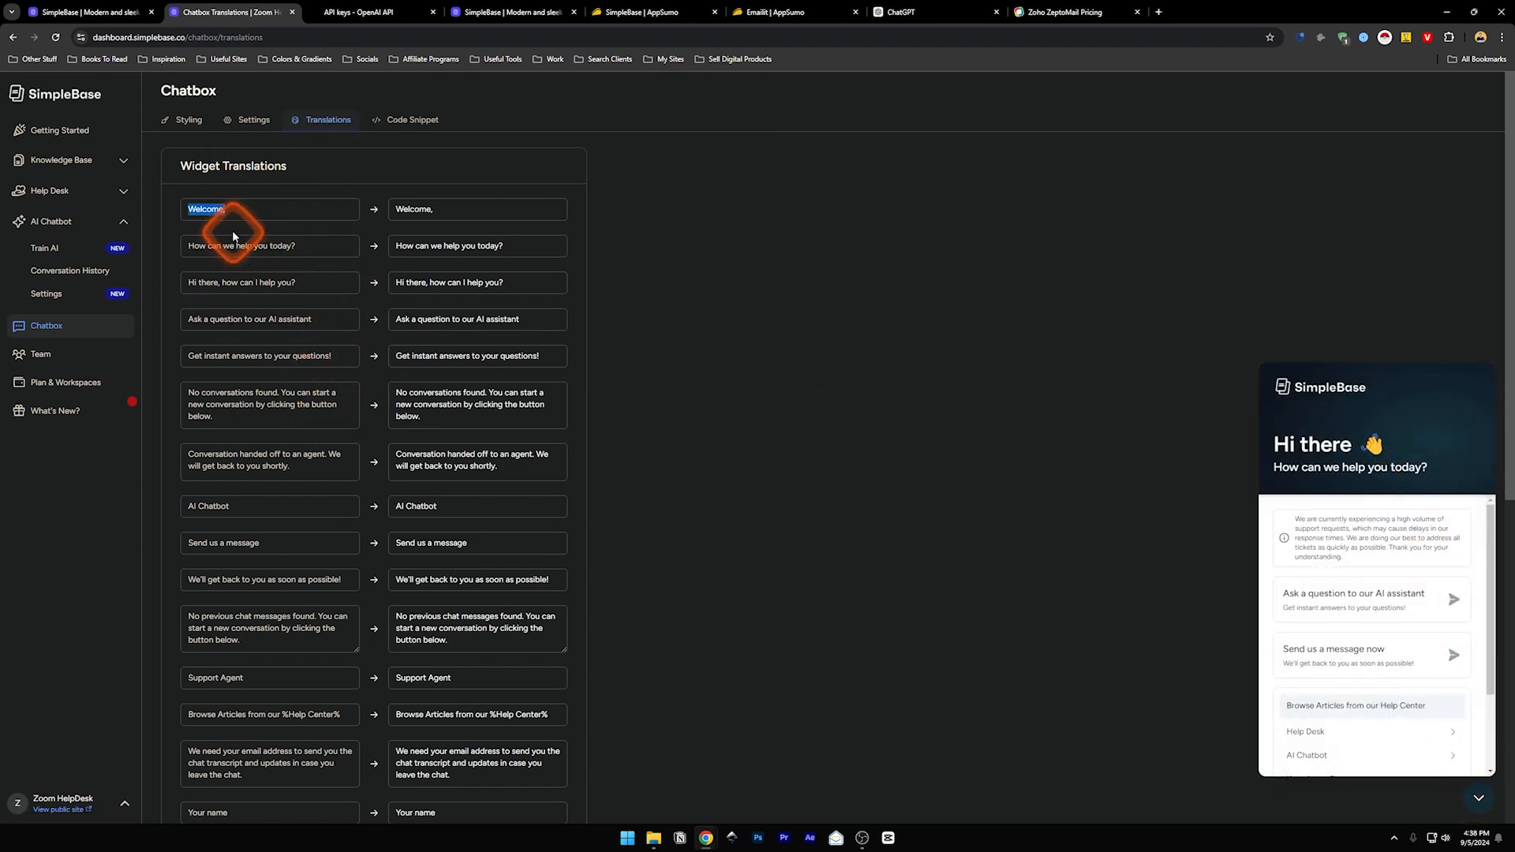
drag(234, 216, 168, 215)
click(414, 213)
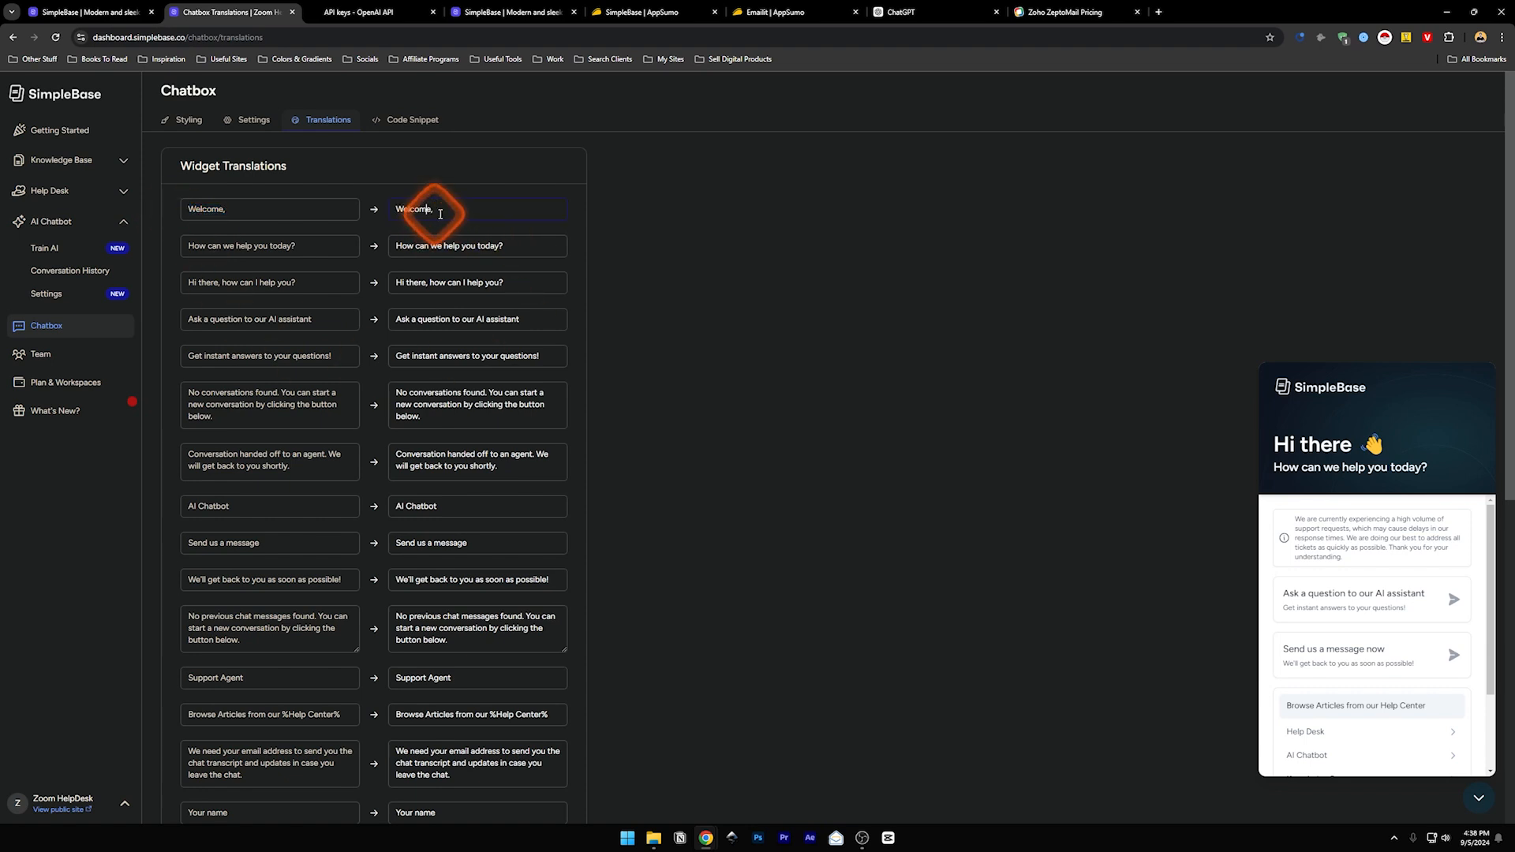
drag(442, 204, 303, 193)
click(303, 189)
click(228, 217)
click(507, 289)
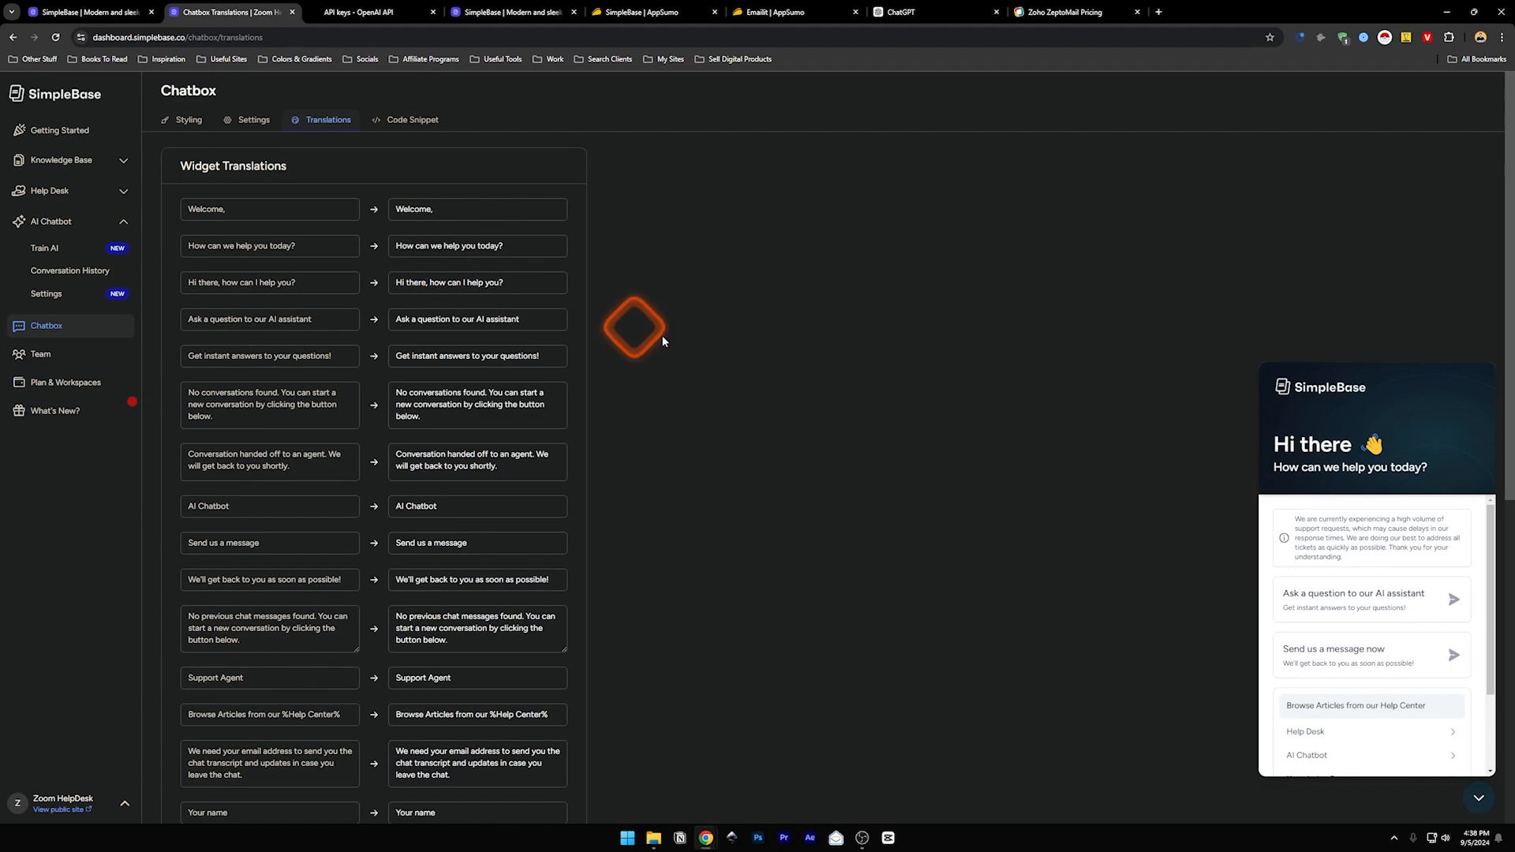
click(1478, 798)
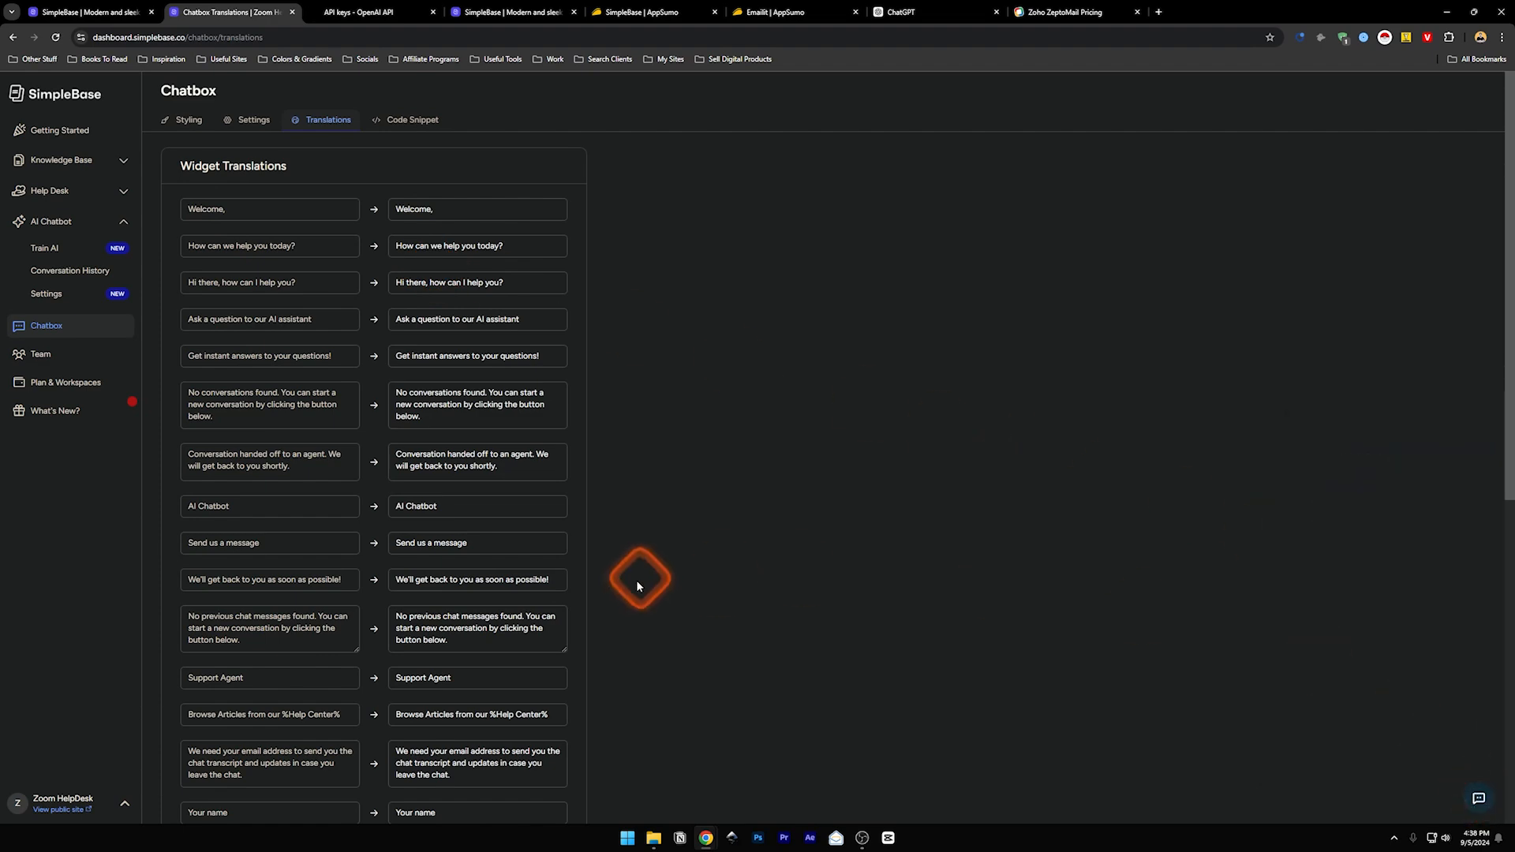
- Scroll the translations list and select the 'Support Agent' original and translated text
scroll(593, 594, down, 1)
scroll(591, 589, down, 7)
scroll(339, 718, up, 7)
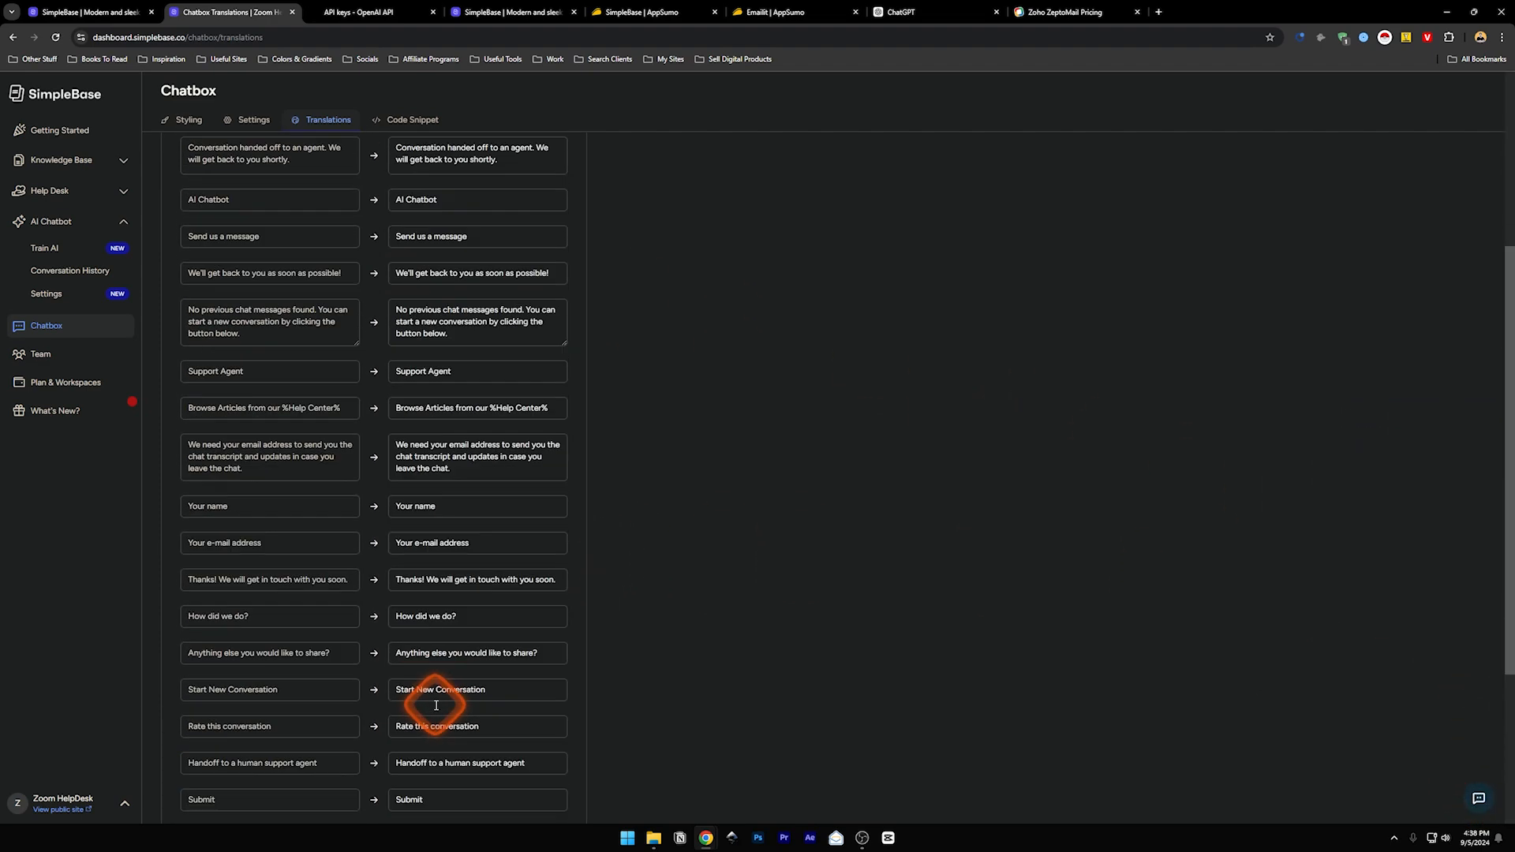
click(690, 671)
drag(189, 677, 261, 688)
drag(467, 682, 181, 541)
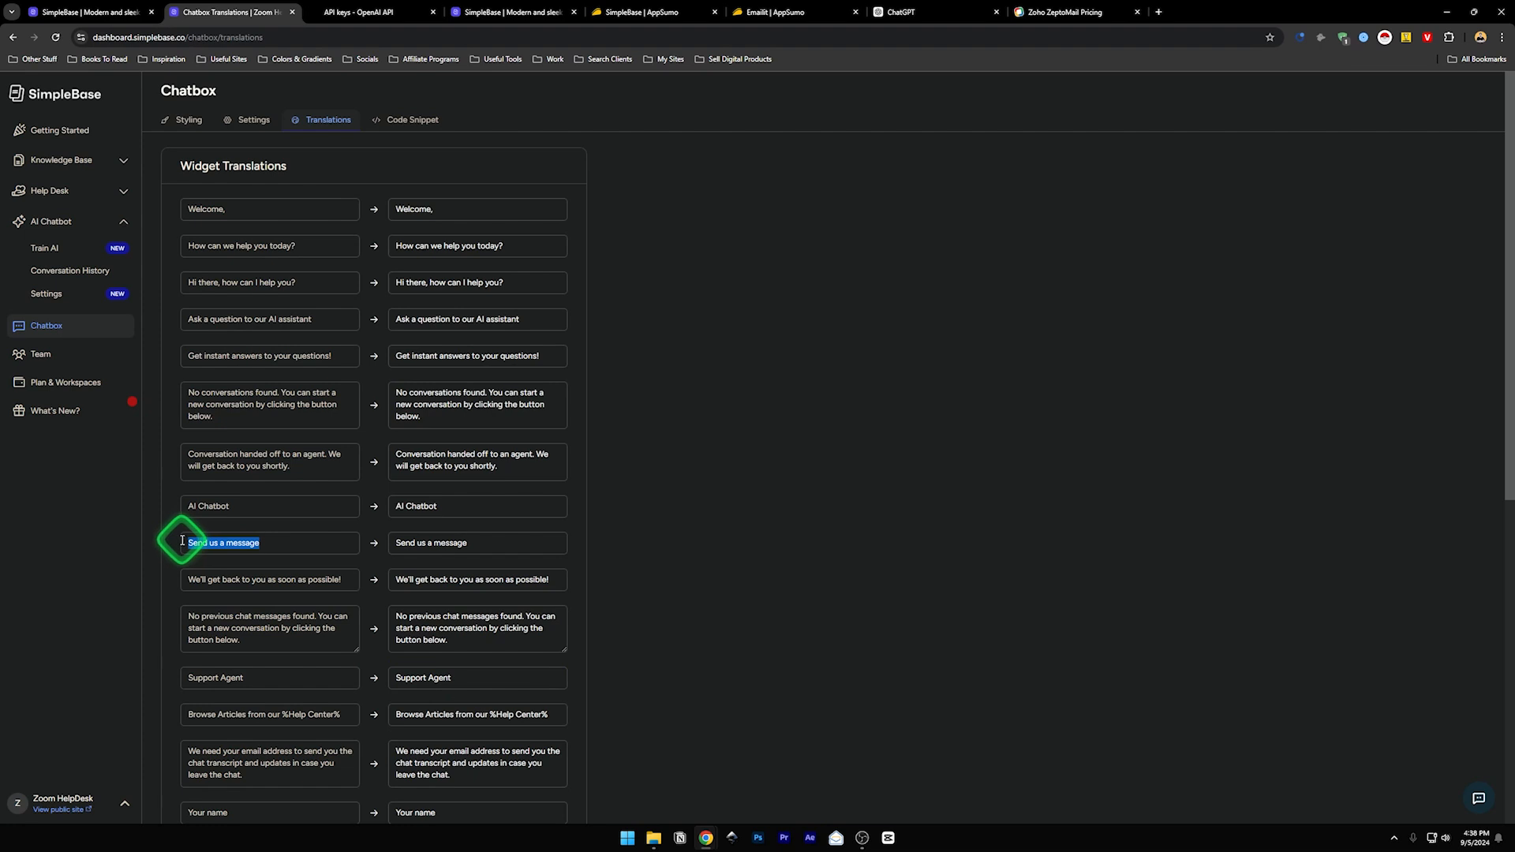
- Change the 'Send us a message' translation to 'Send me a message' and view the Code Snippet page
mouse_move(421, 543)
mouse_down()
mouse_move(385, 541)
mouse_move(422, 544)
mouse_up()
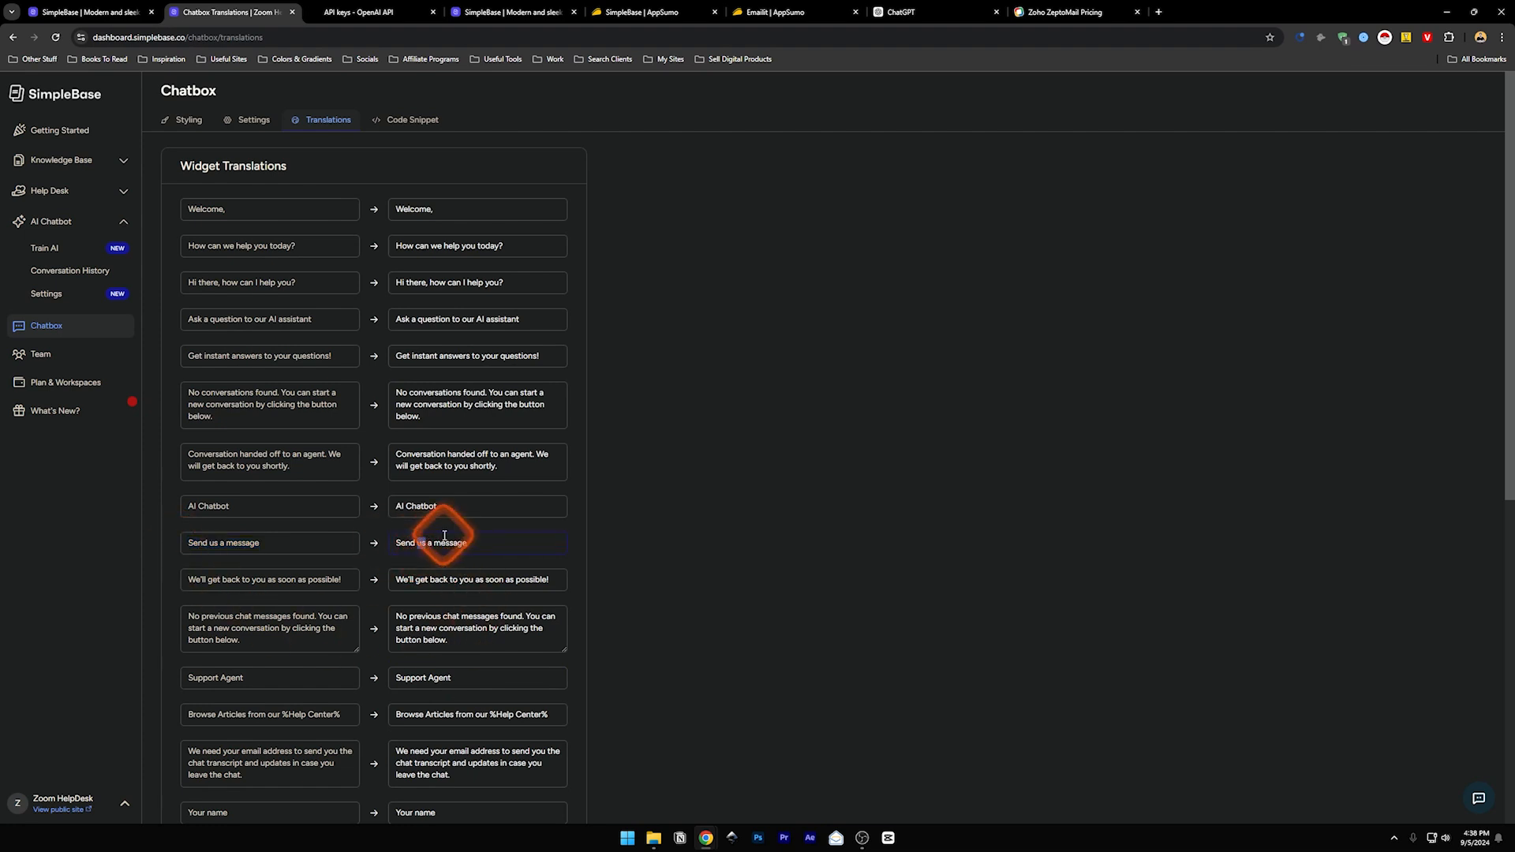
text(me)
click(616, 504)
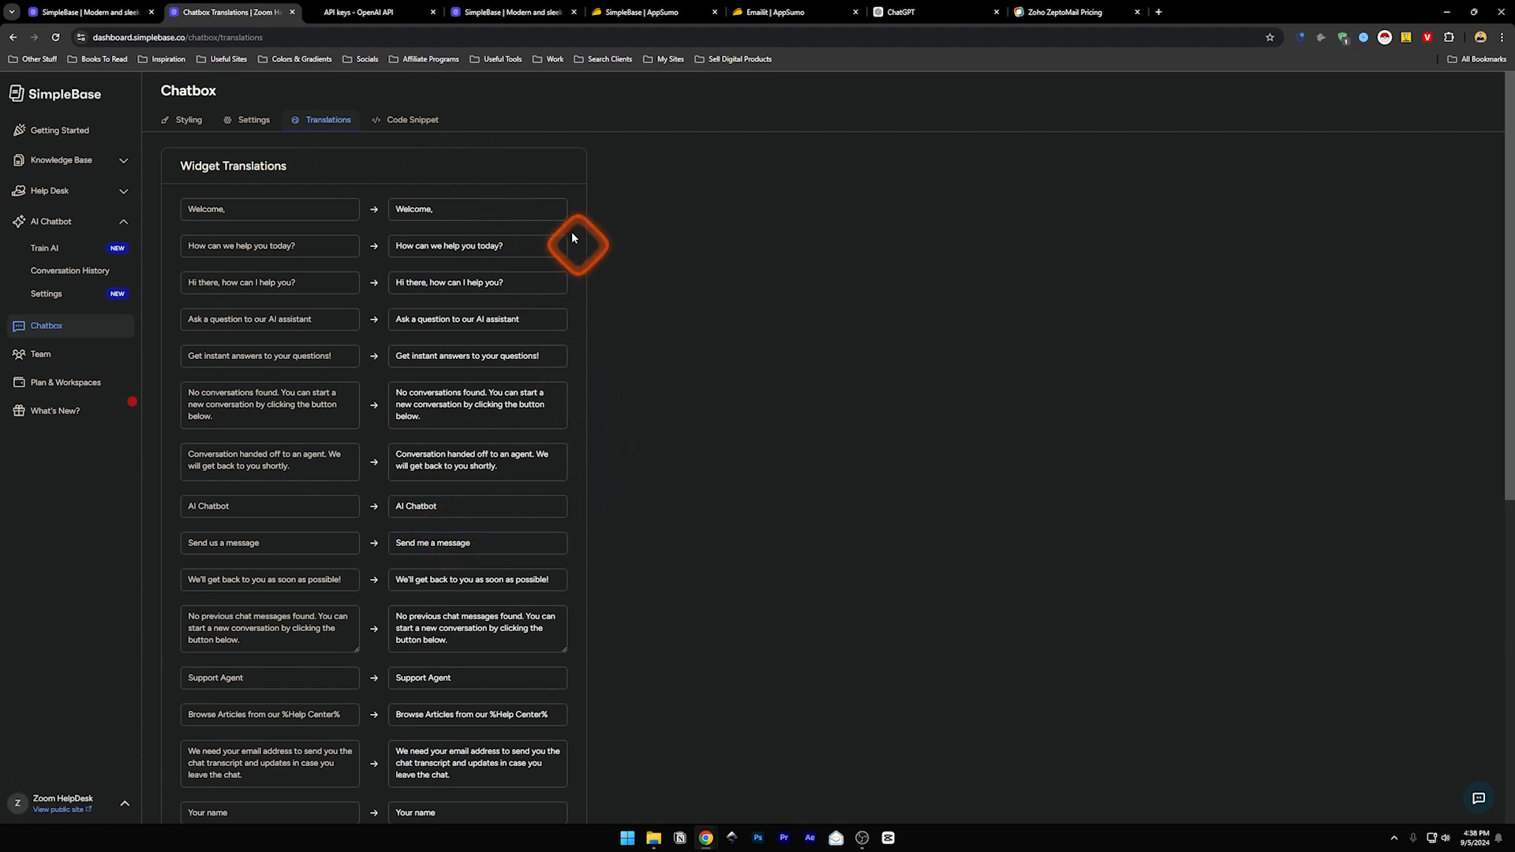
click(403, 120)
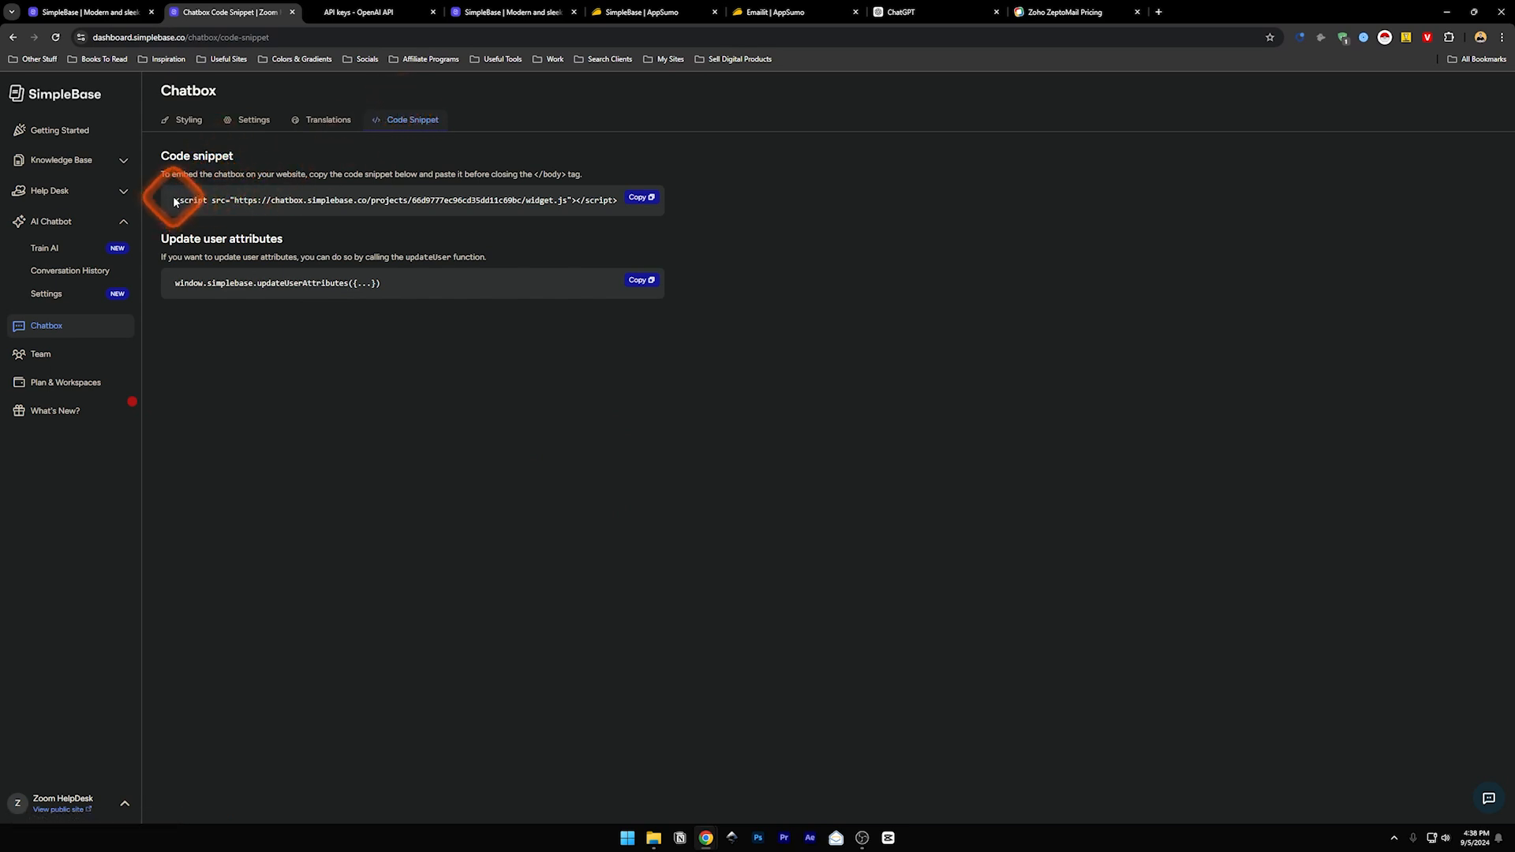
- Select the full chatbox embed script line in the code snippet, then go to the Team page
drag(175, 202, 613, 199)
click(601, 203)
triple_click(601, 203)
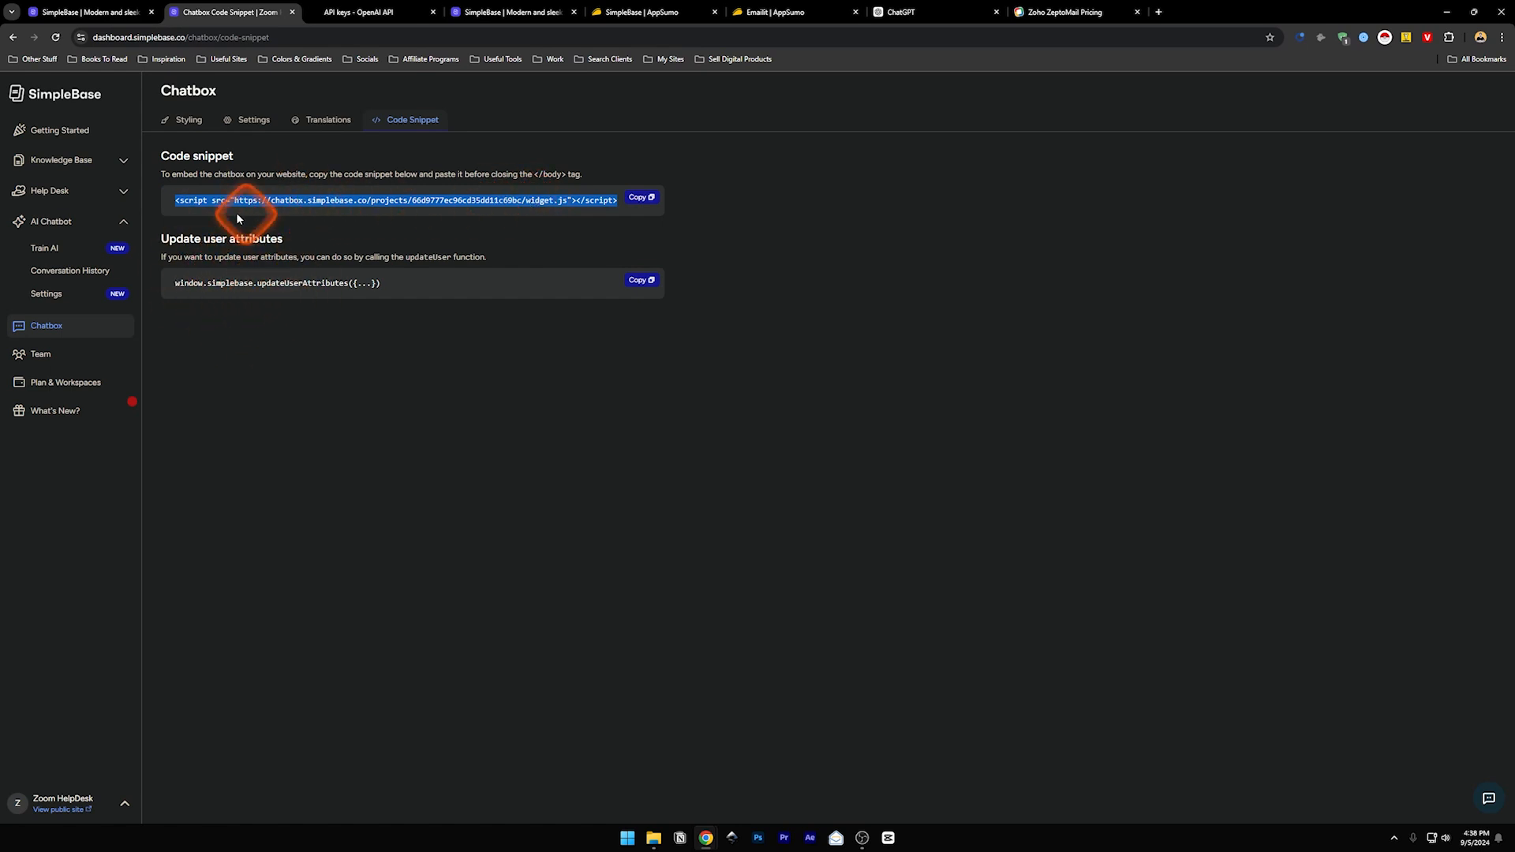
click(41, 357)
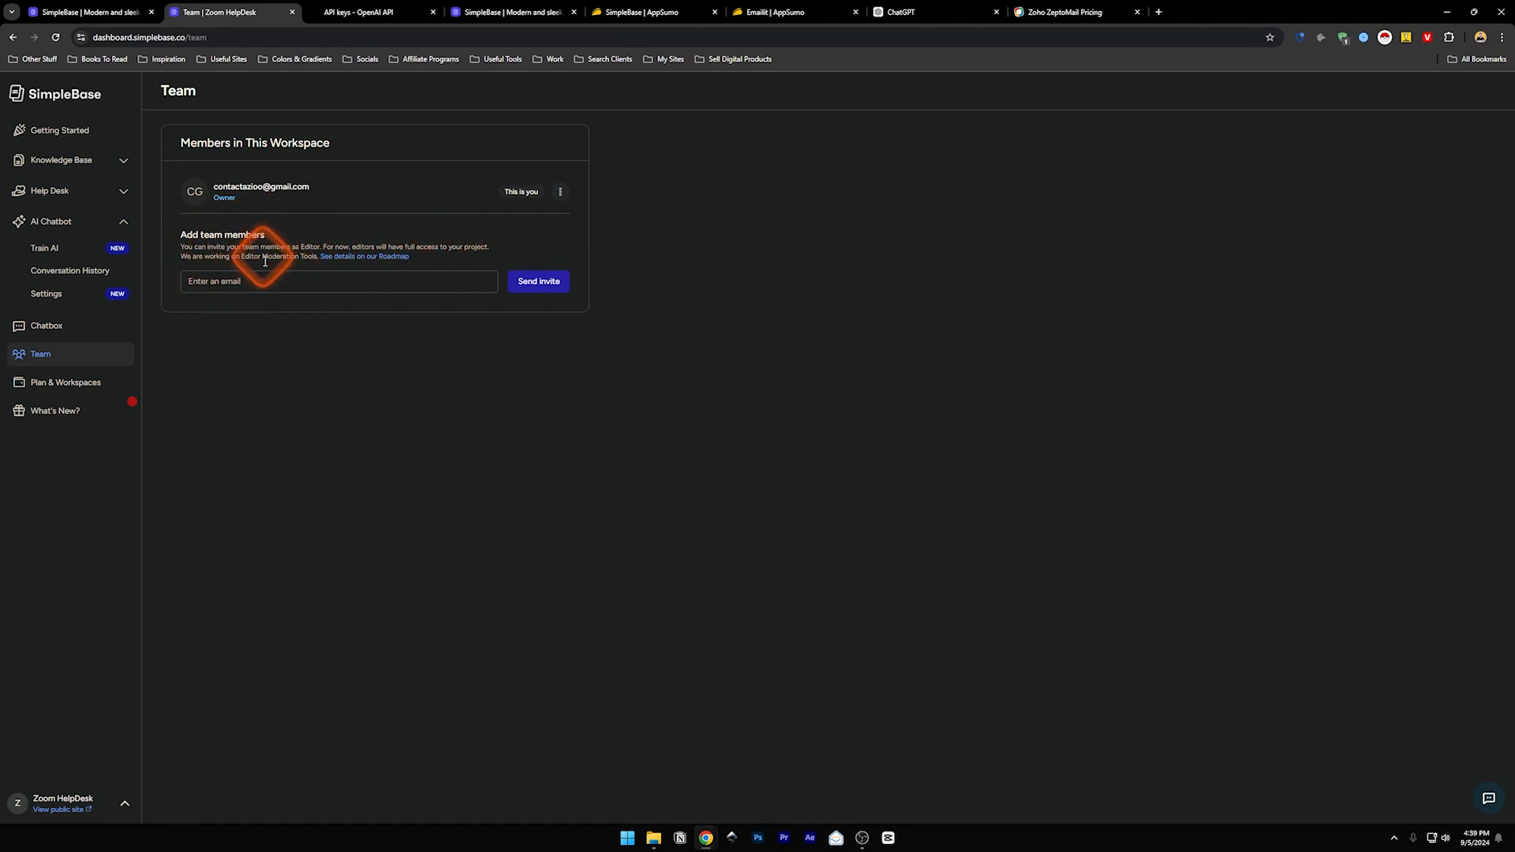
- Review the Plan & Workspaces billing page after clearing a highlight on the Team page
drag(264, 256, 308, 259)
click(292, 260)
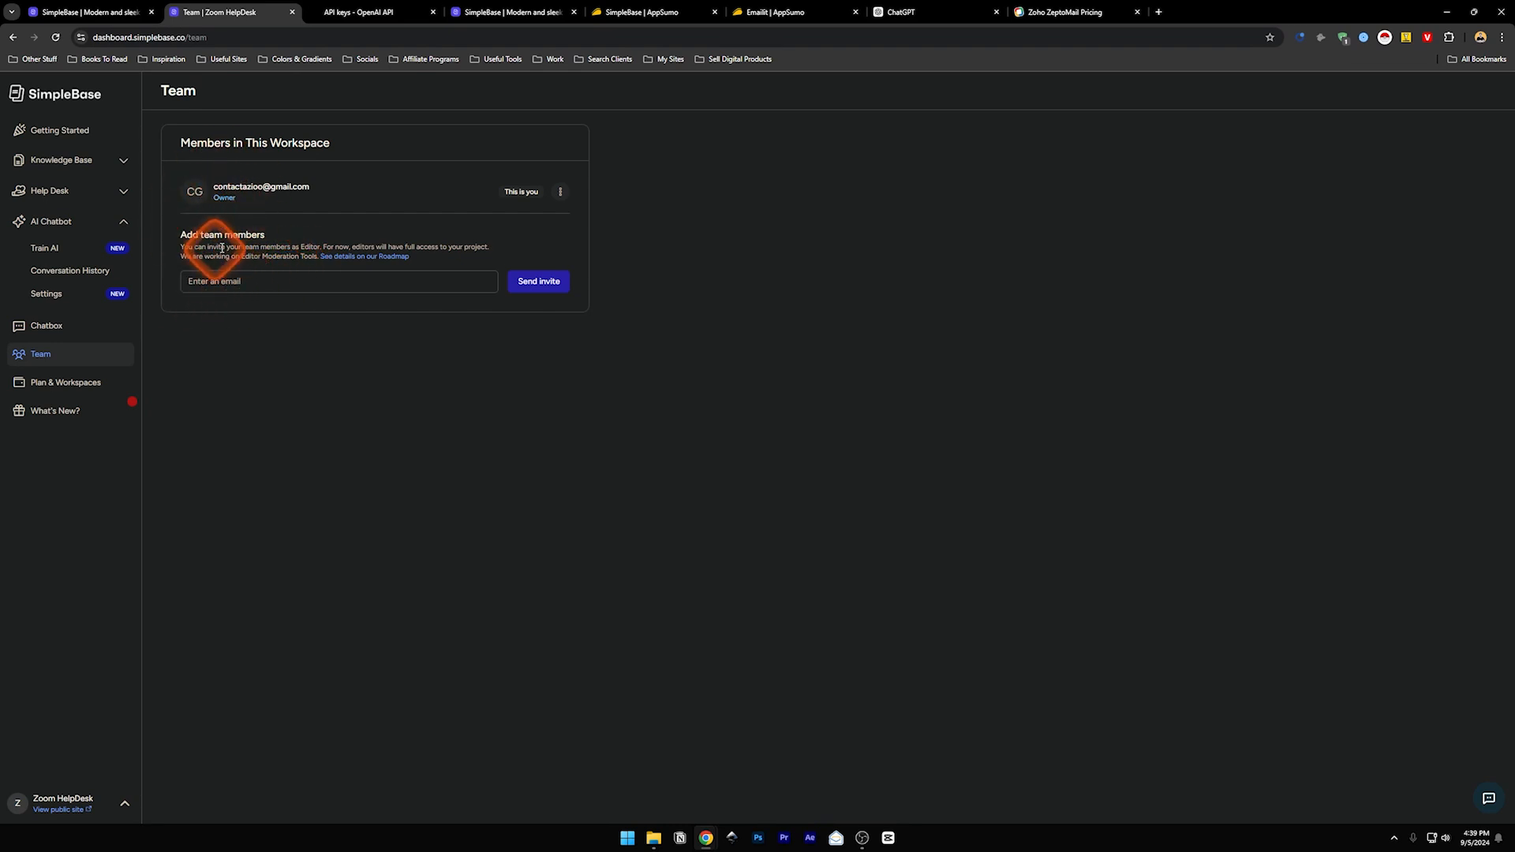
click(69, 382)
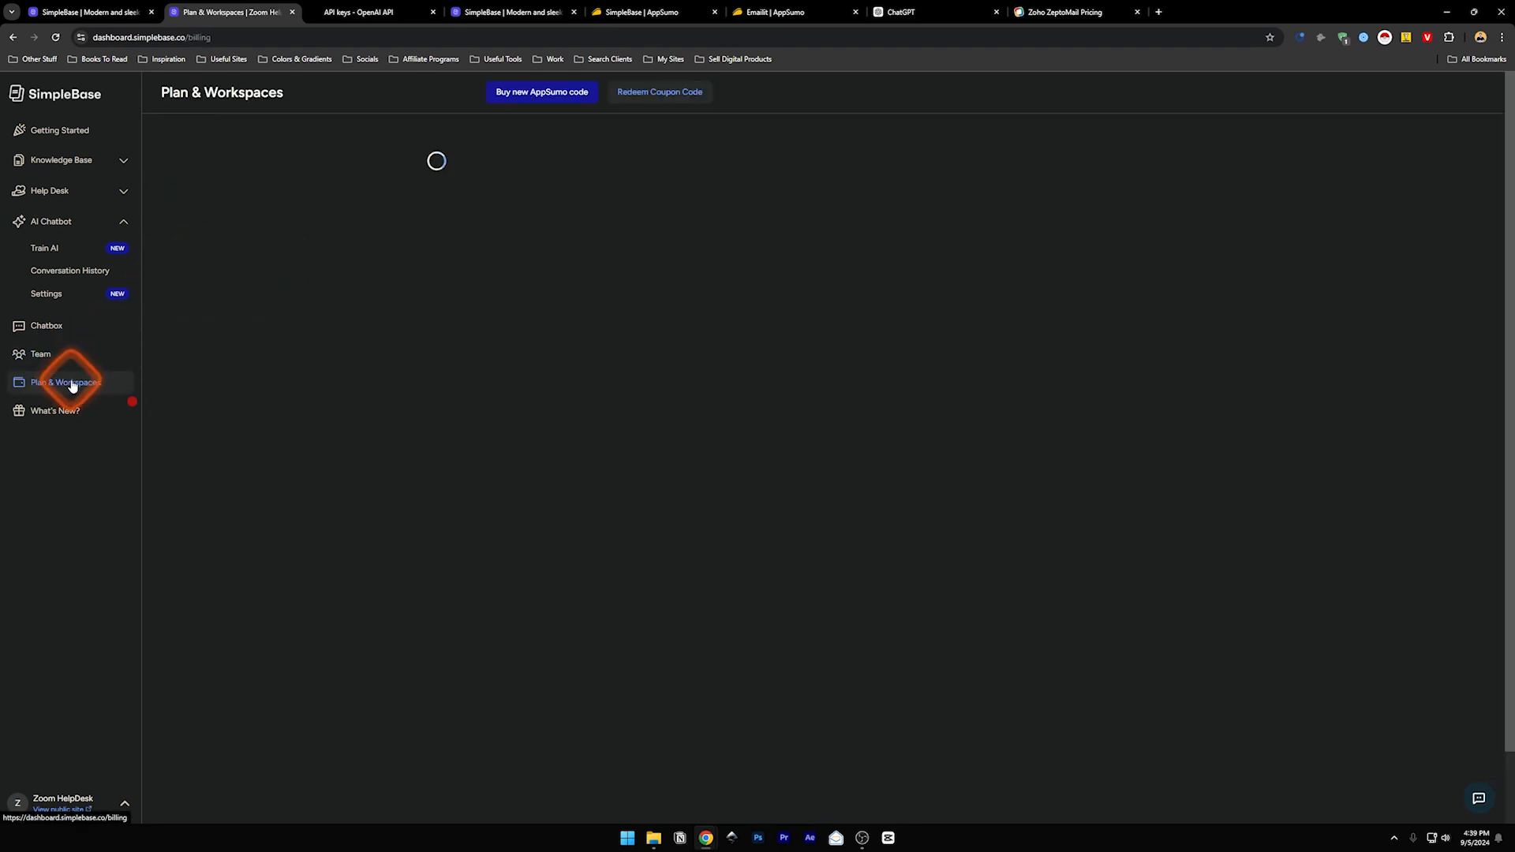
scroll(304, 504, down, 1)
scroll(303, 503, up, 1)
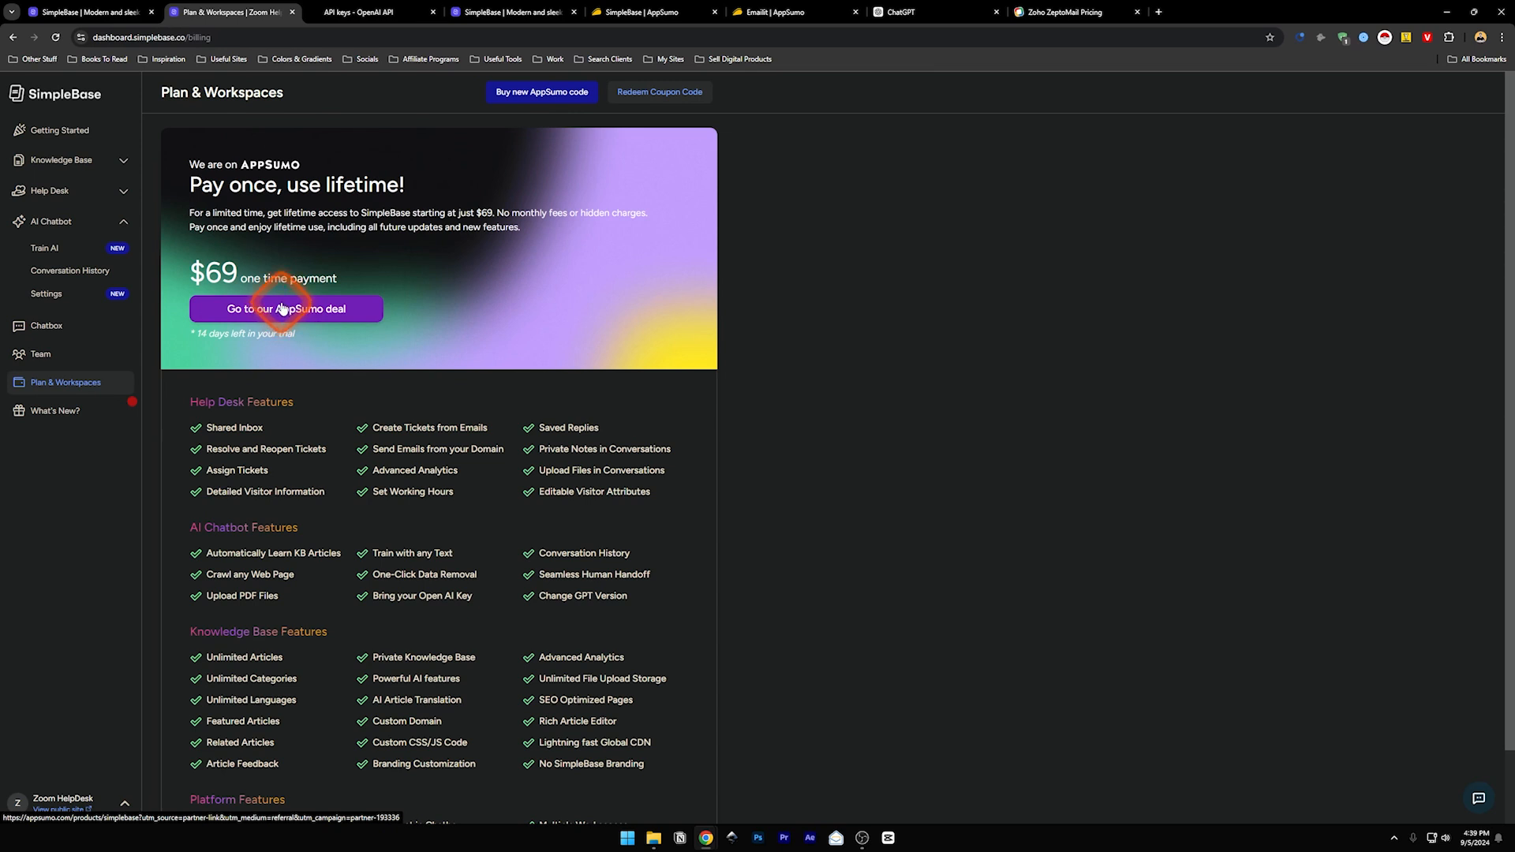
- Check the What's New? updates panel, close it, and switch to the SimpleBase pricing page
click(49, 412)
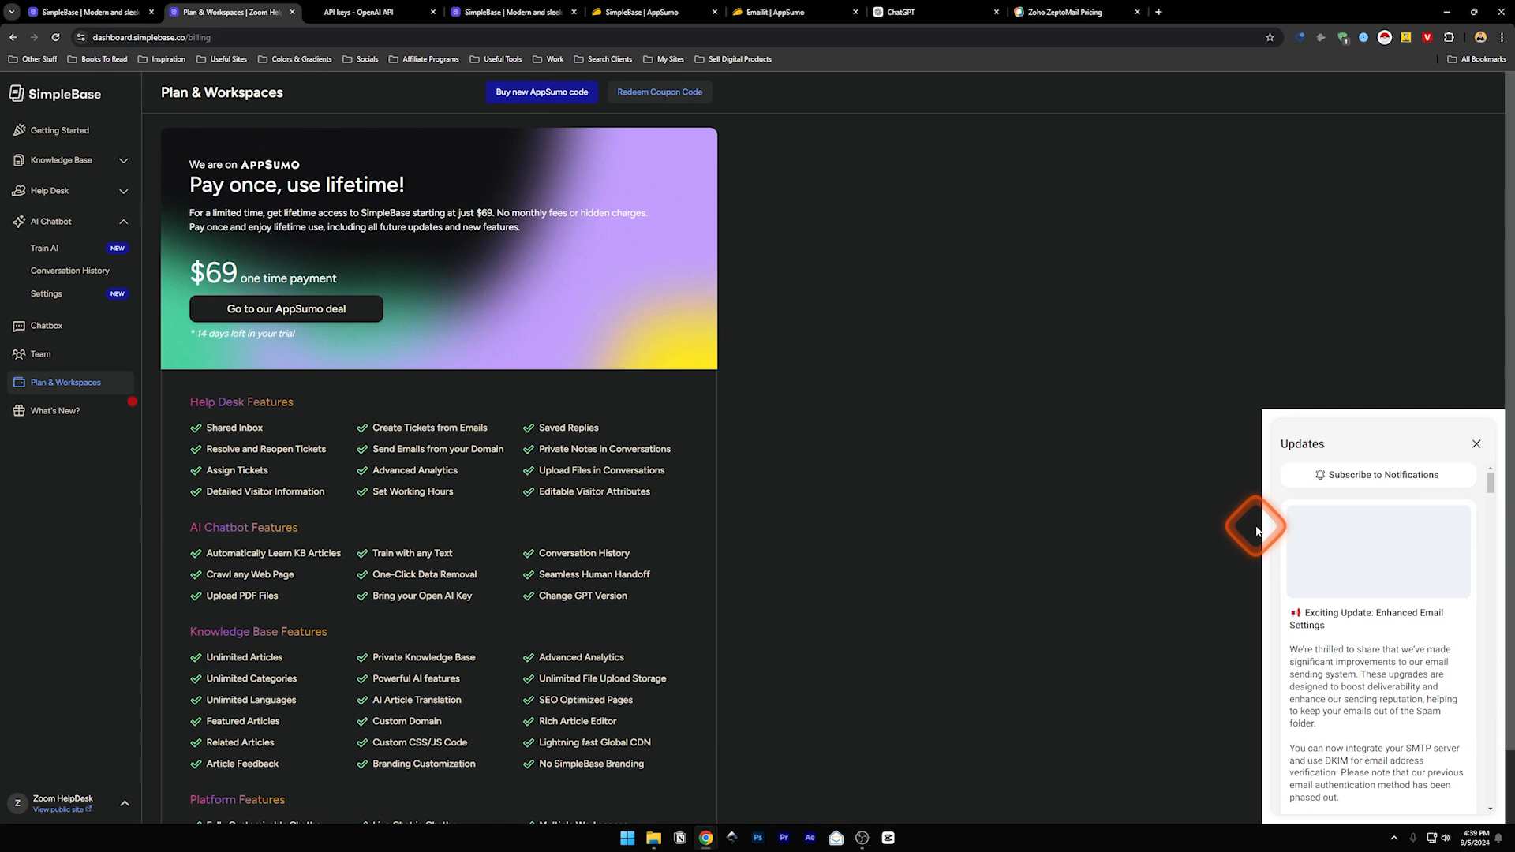
drag(1492, 481, 1494, 484)
click(1476, 445)
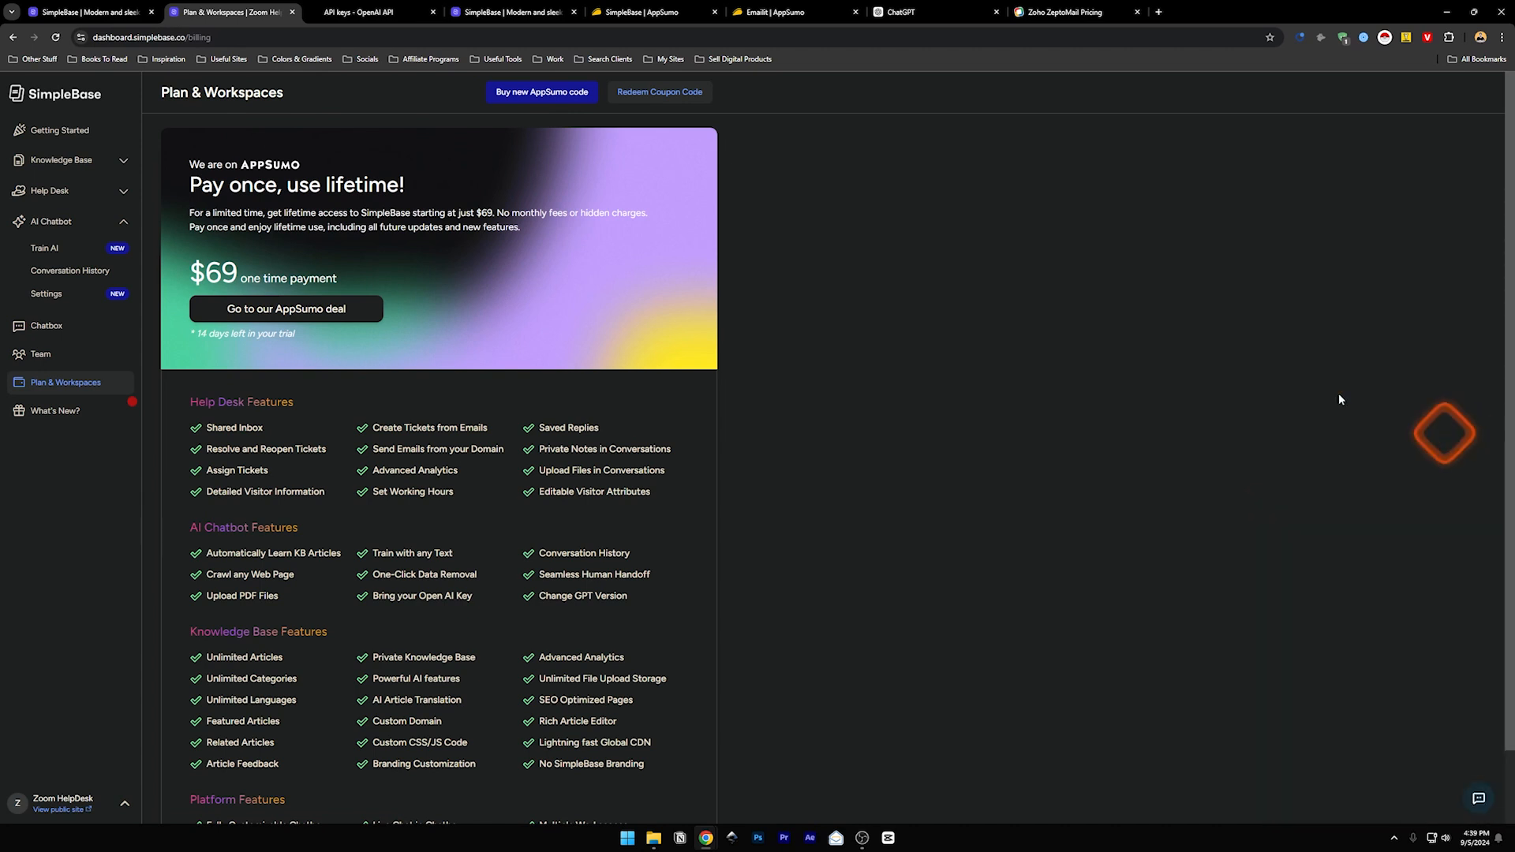
click(484, 12)
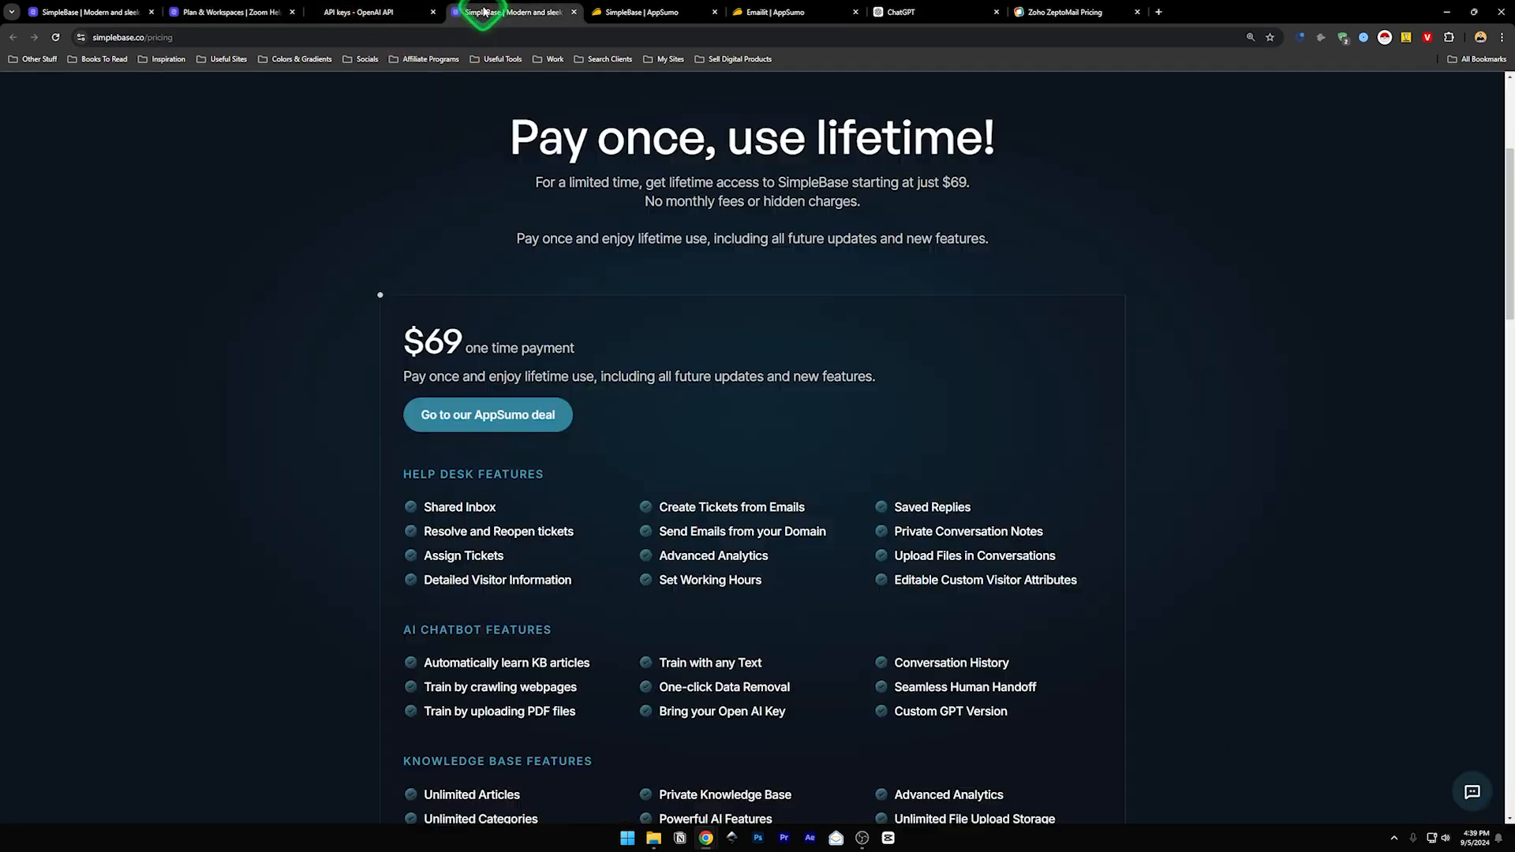
- Scroll through the simplebase.co pricing feature lists, then switch to the SimpleBase AppSumo deal tab
scroll(824, 388, up, 4)
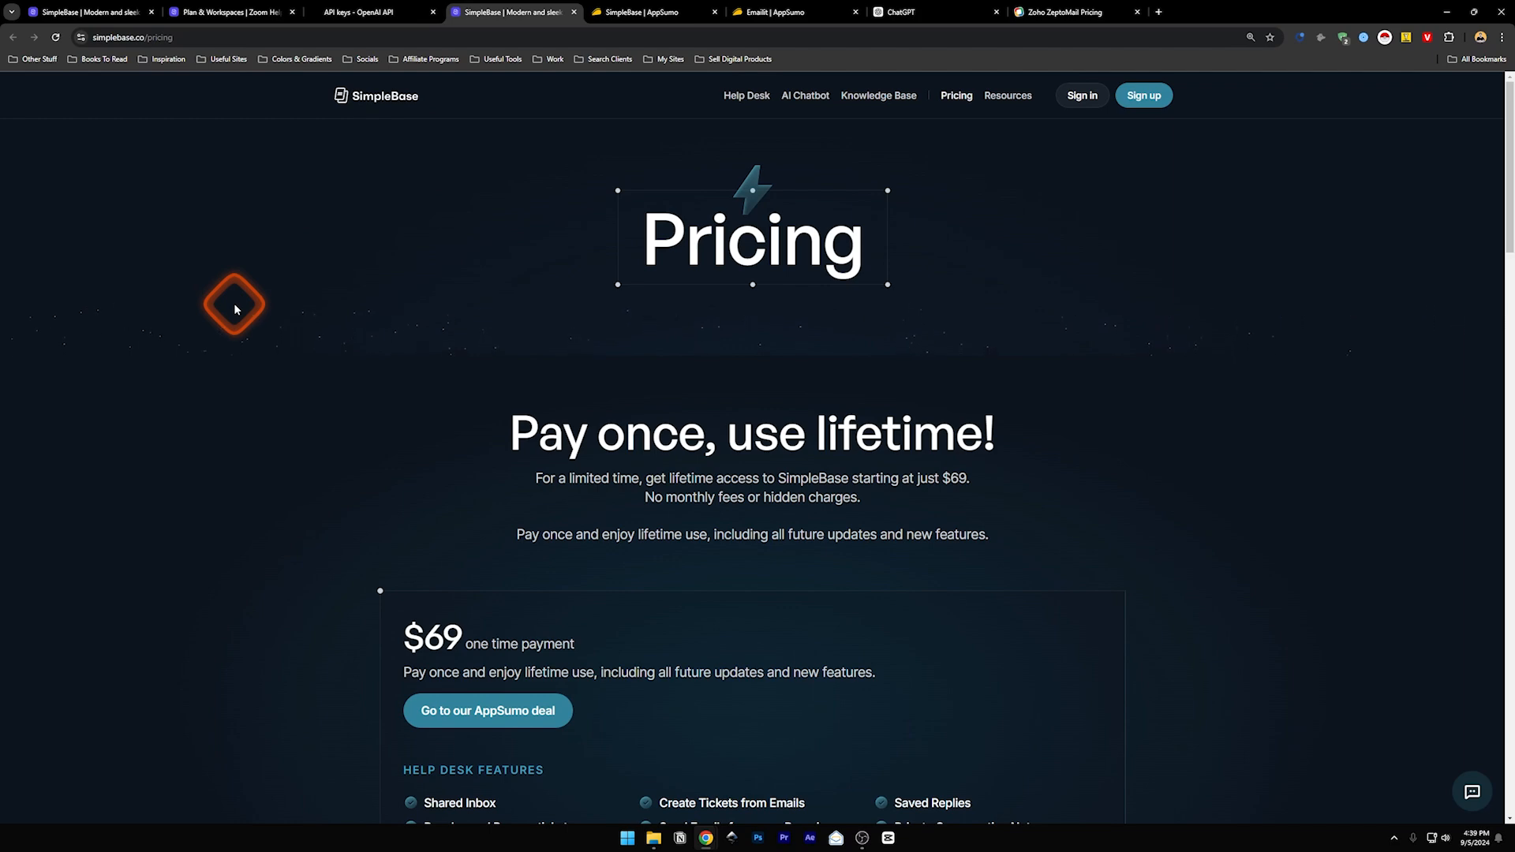
scroll(439, 406, down, 3)
scroll(429, 405, down, 3)
scroll(429, 413, up, 4)
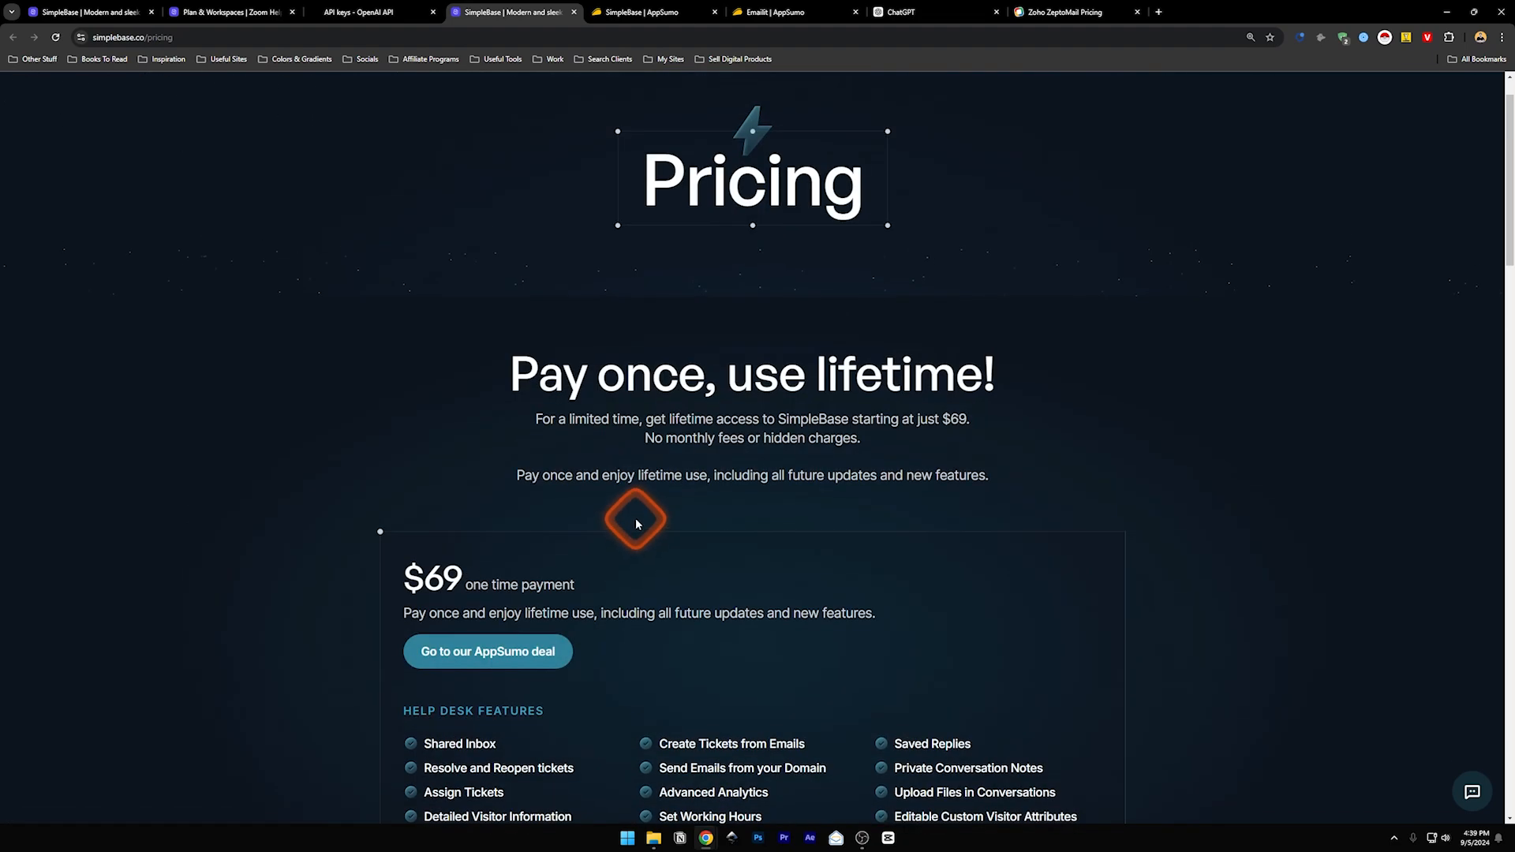
scroll(637, 523, up, 1)
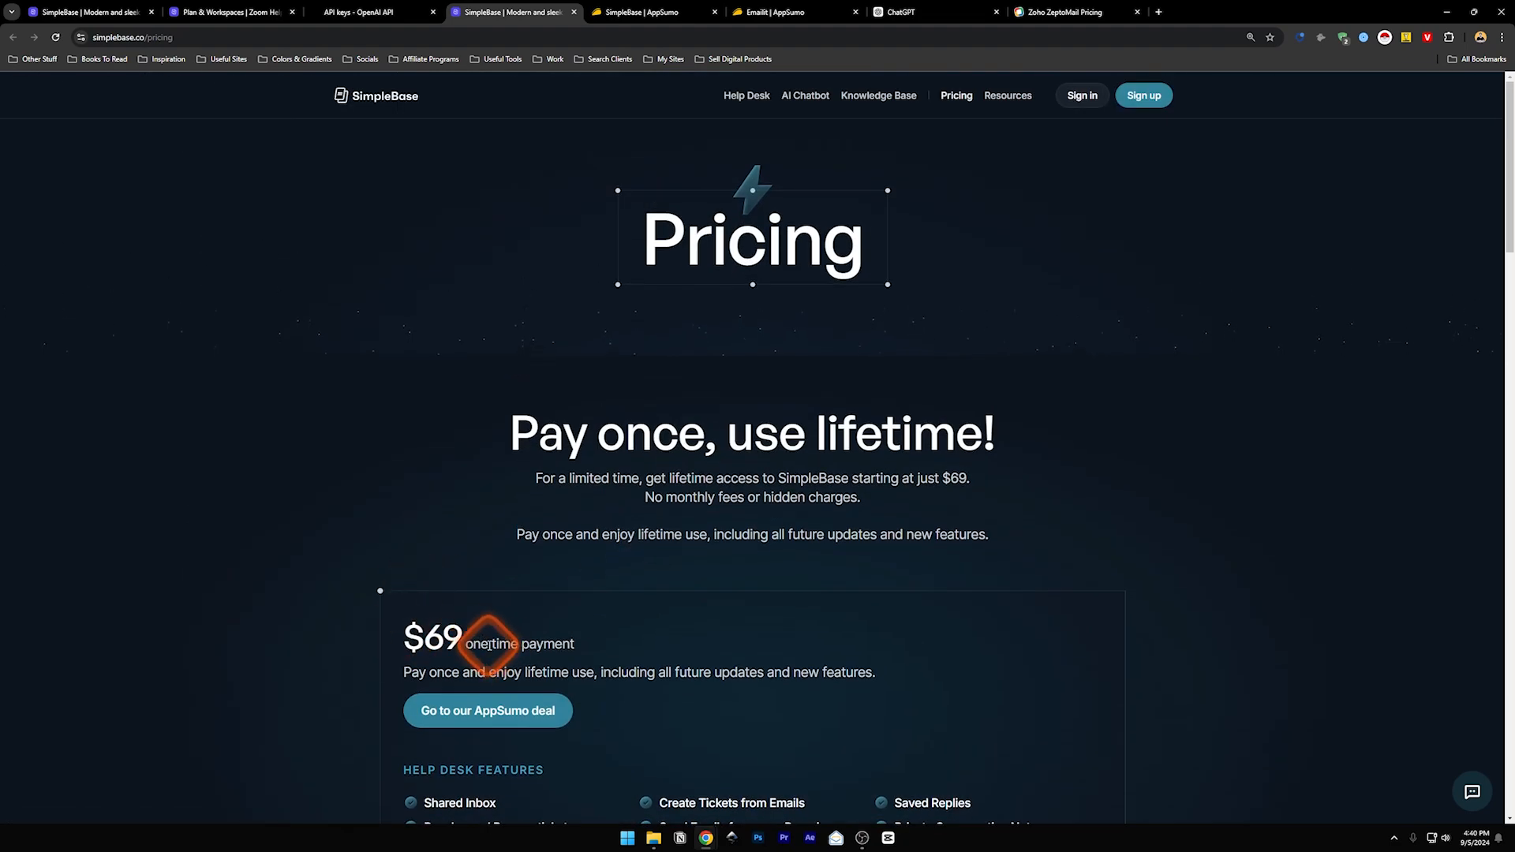
scroll(520, 593, down, 3)
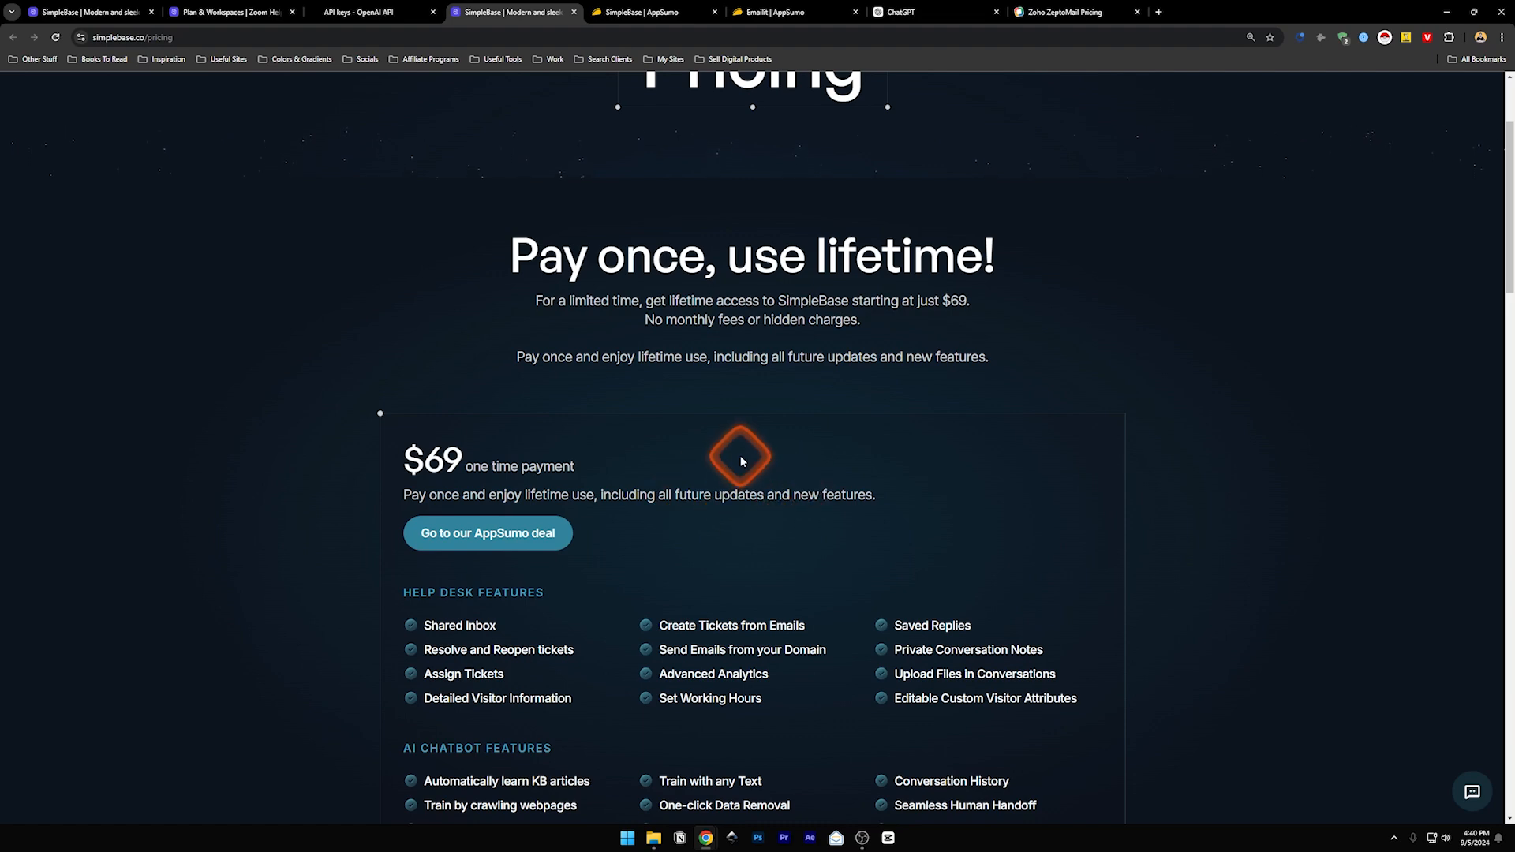
scroll(738, 464, up, 2)
scroll(733, 473, down, 7)
scroll(734, 475, down, 2)
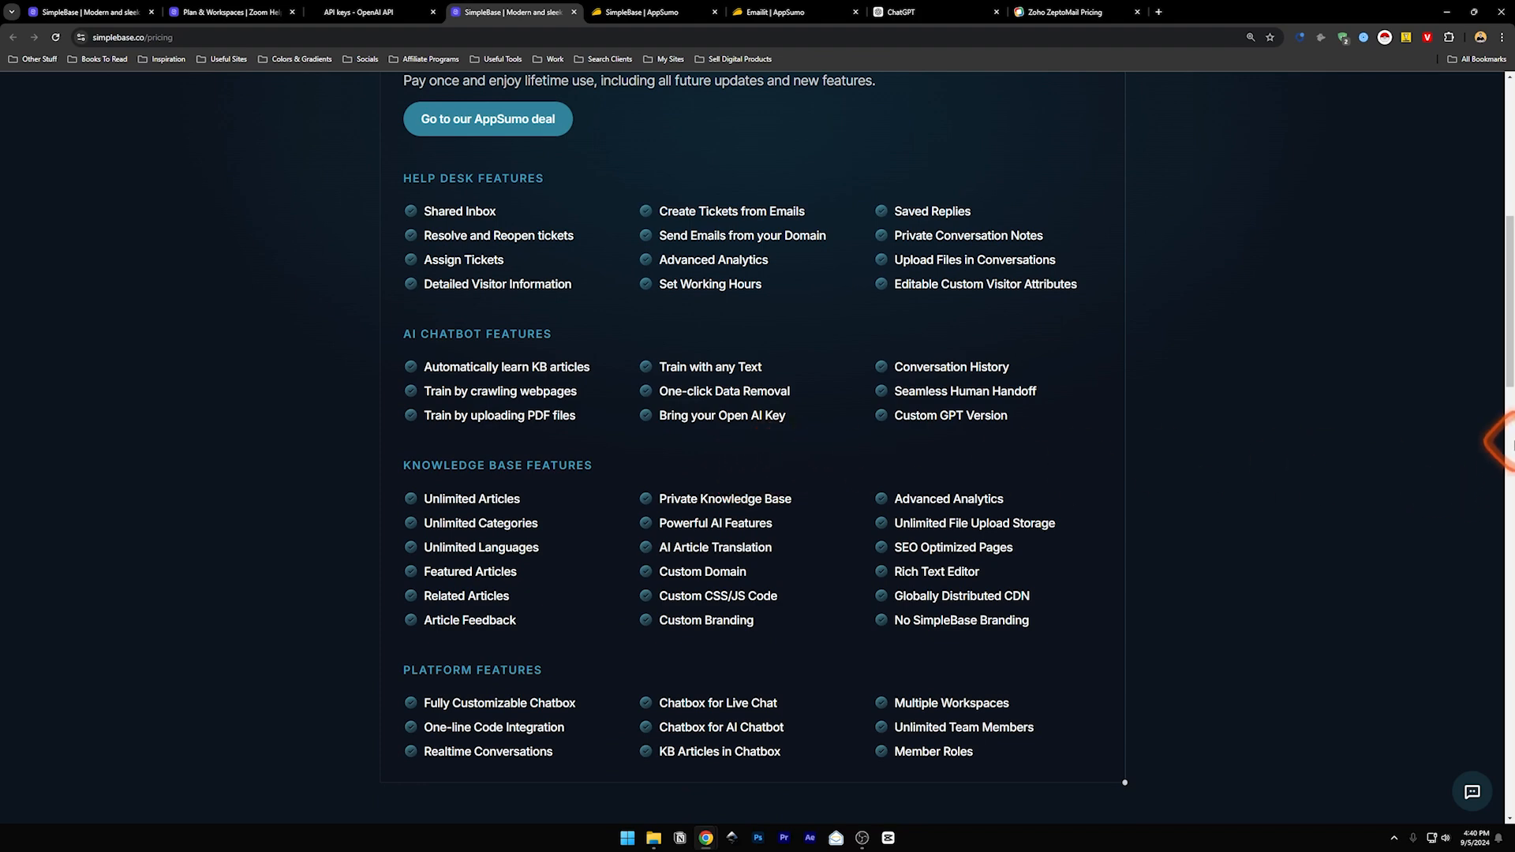
scroll(661, 425, up, 3)
click(623, 12)
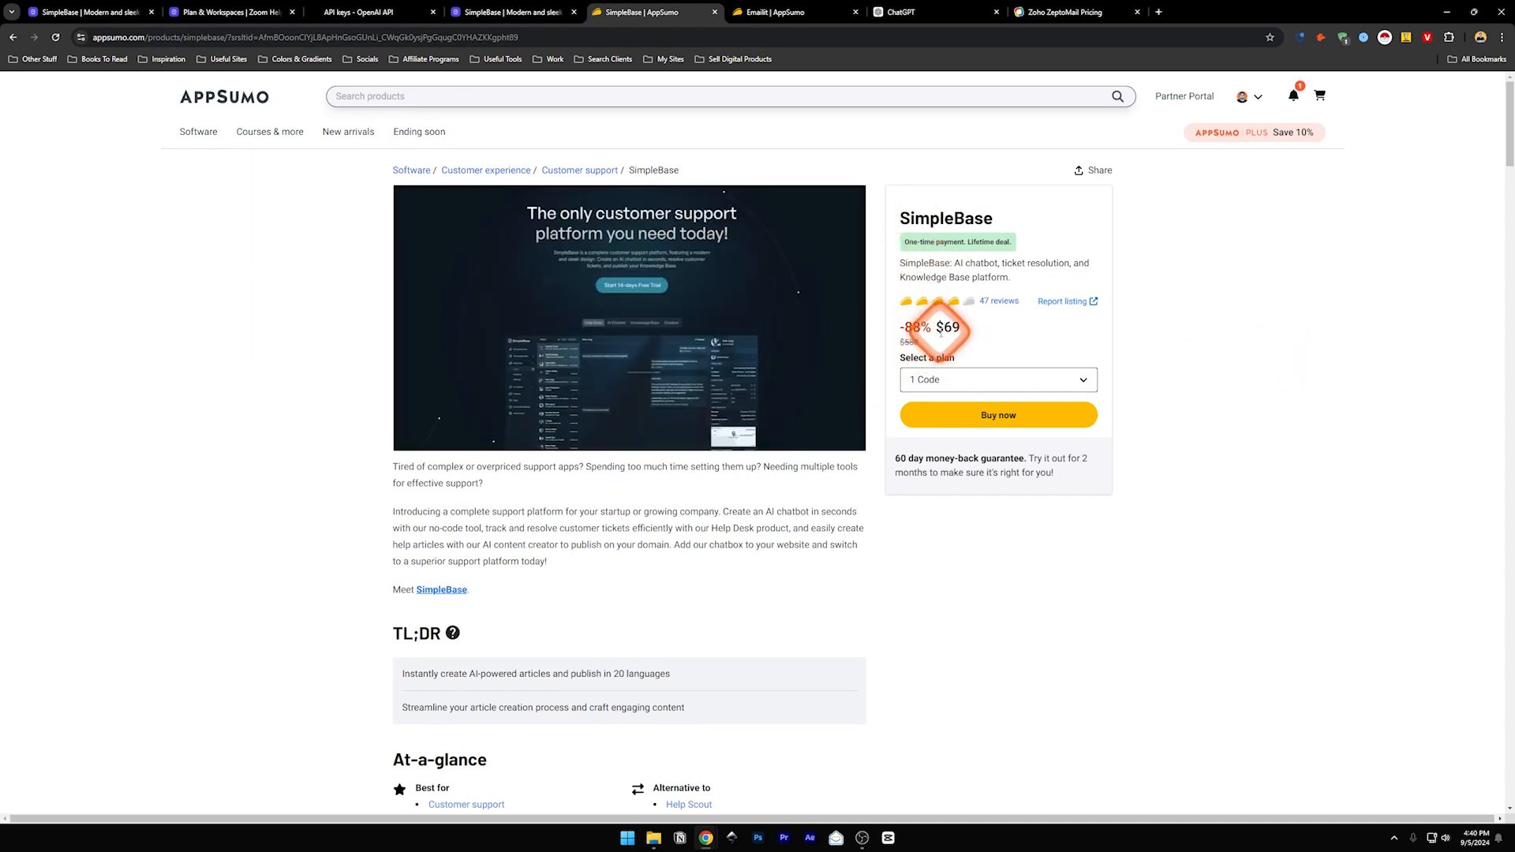
- View the Select a plan code options on the AppSumo deal, then dismiss the dropdown
click(944, 380)
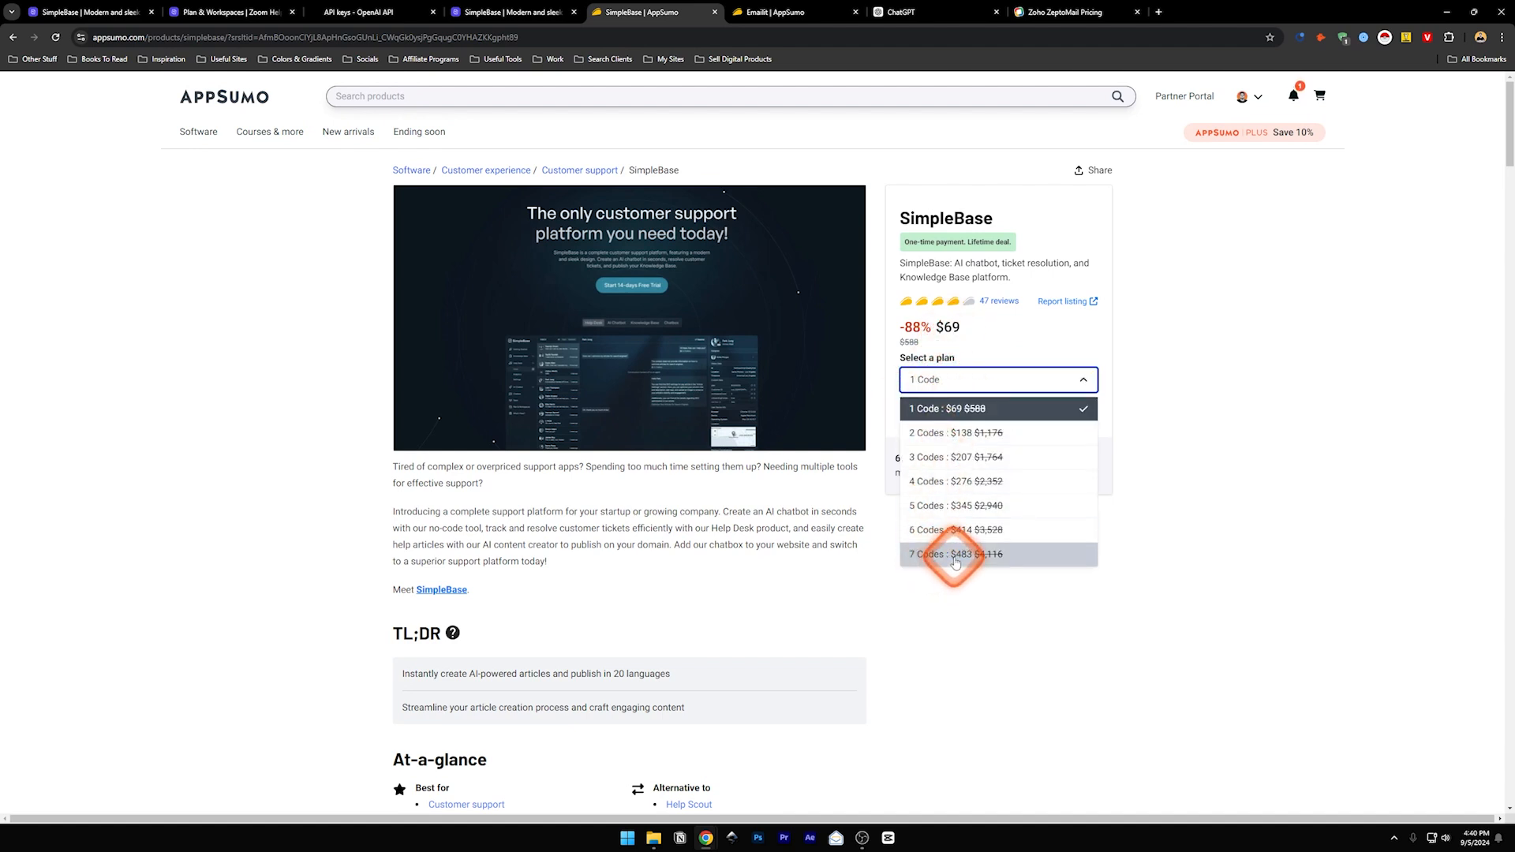
drag(565, 530, 559, 528)
scroll(473, 508, down, 3)
click(510, 508)
drag(1509, 180, 1507, 570)
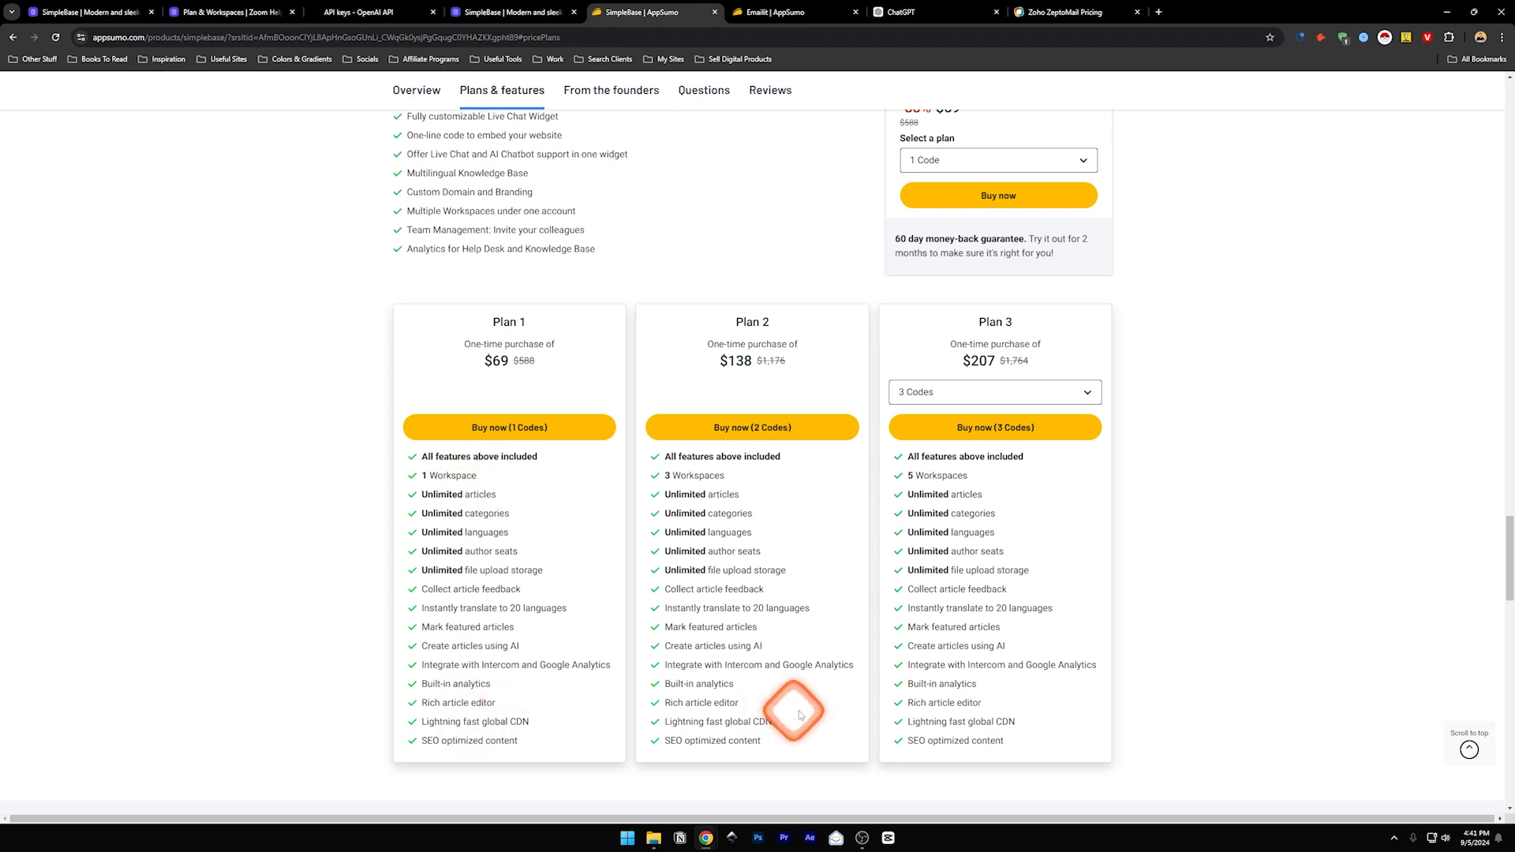
- Scroll to the plan cards ($69, $138, $207) and highlight Plan 1's 1 Workspace allowance
scroll(671, 694, up, 3)
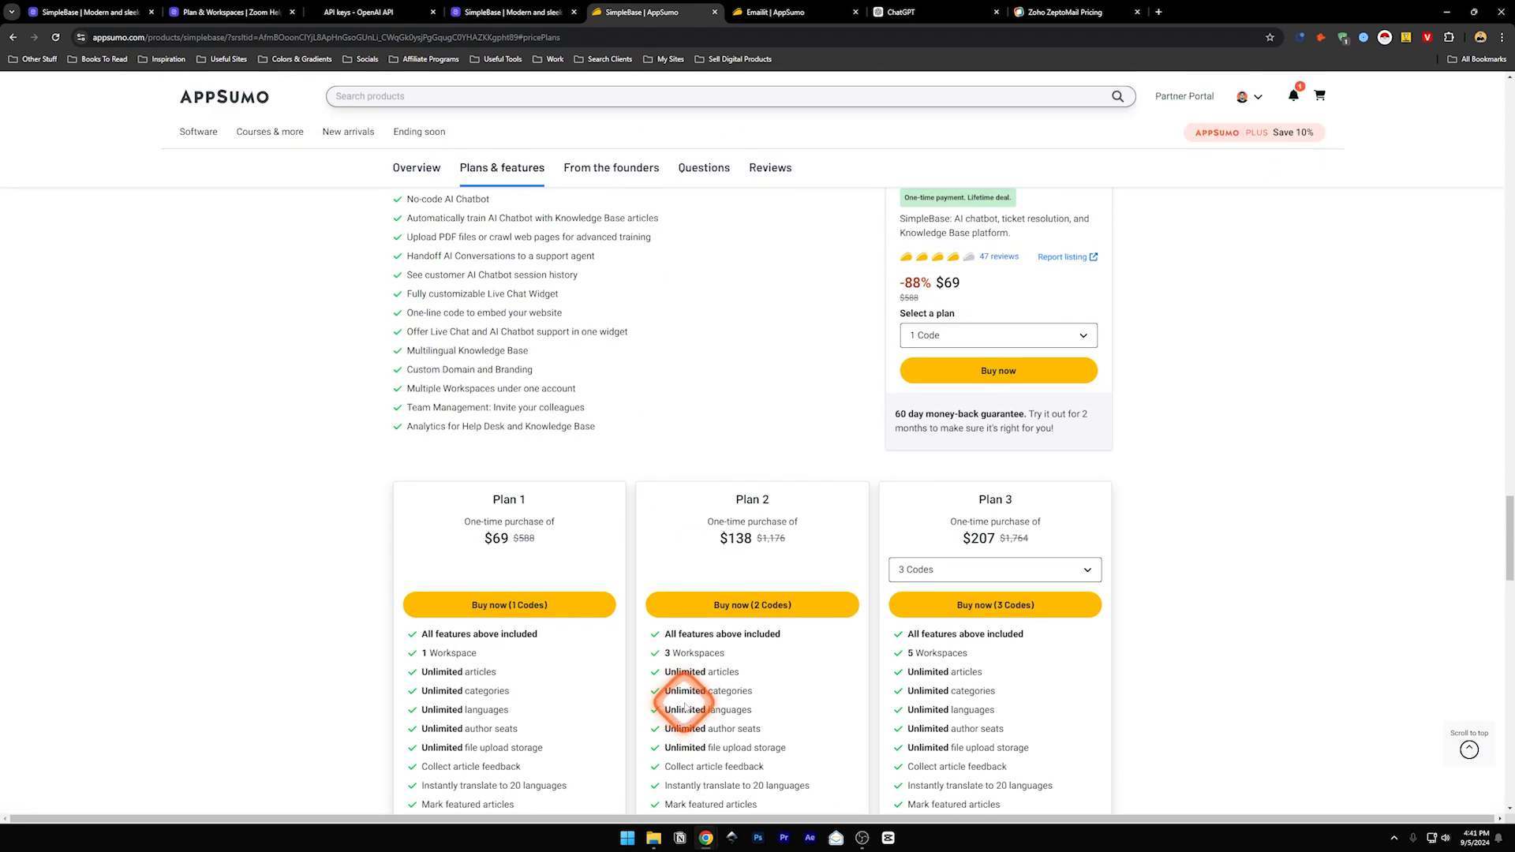
double_click(424, 654)
drag(439, 653, 449, 654)
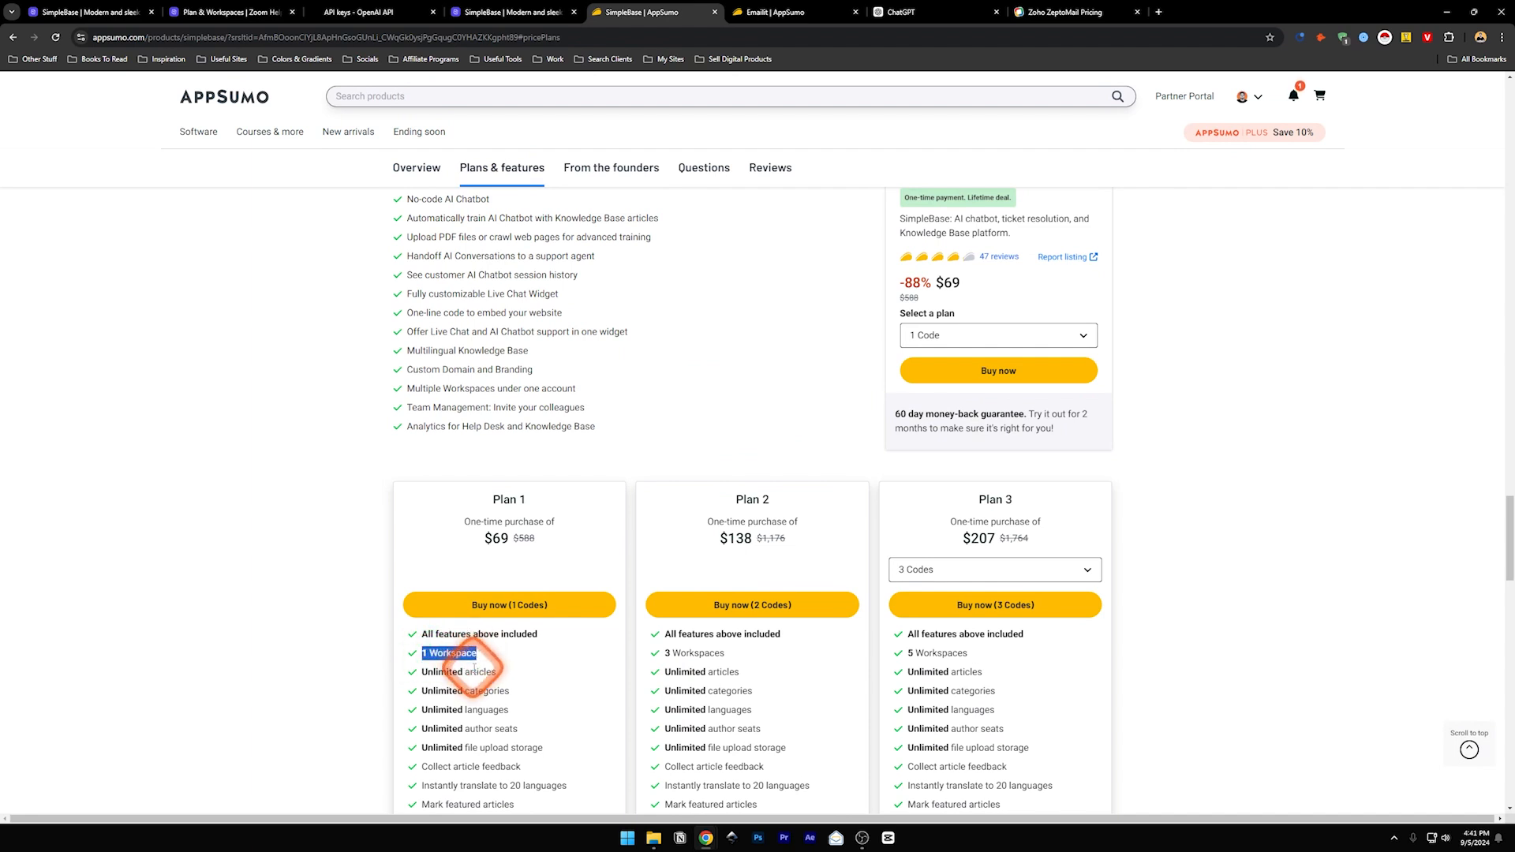
click(474, 668)
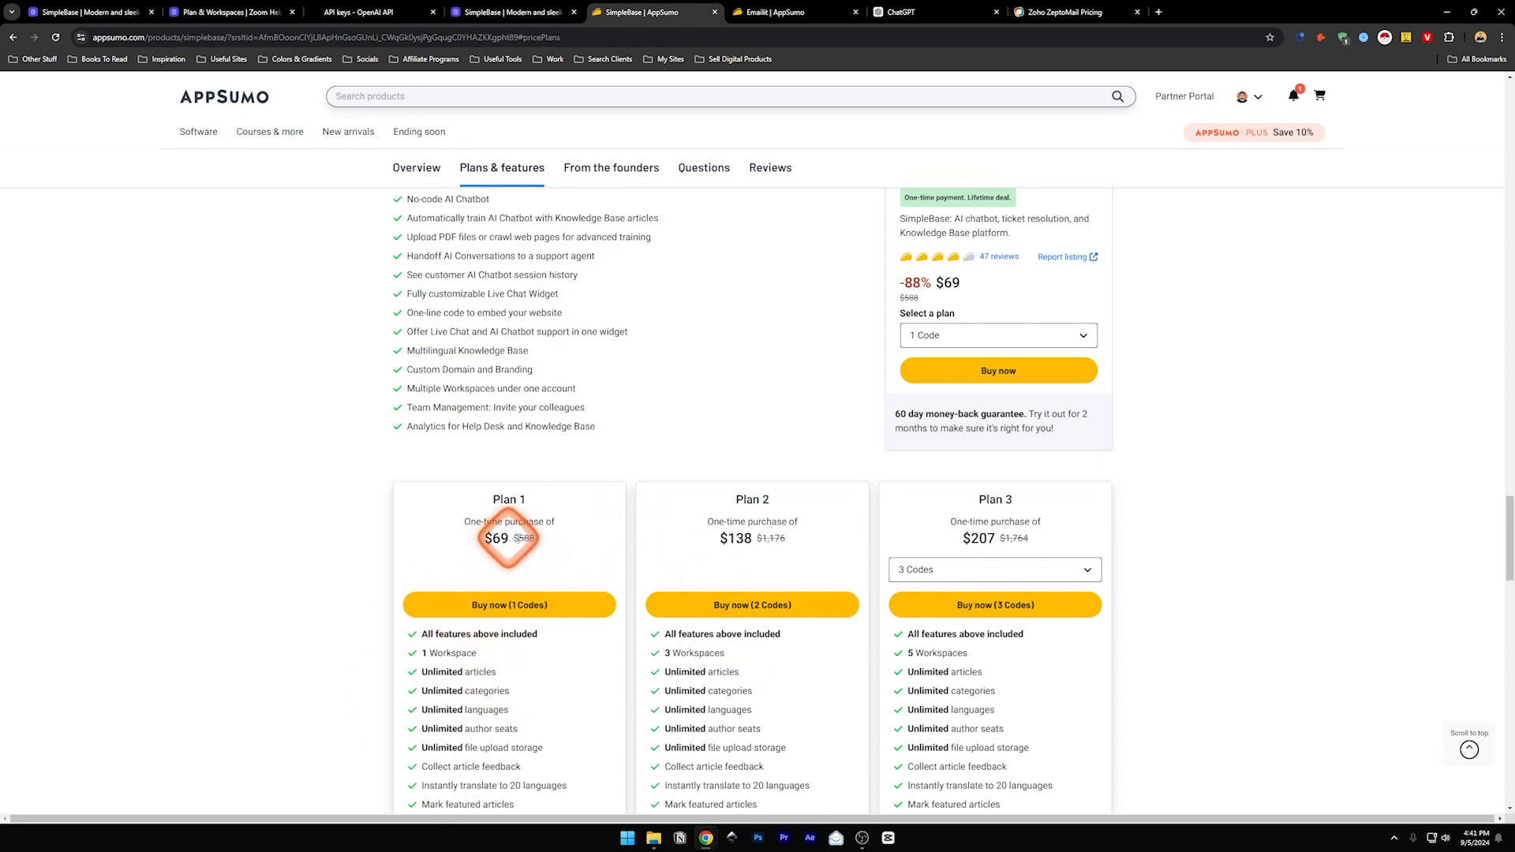
drag(1507, 525, 1506, 631)
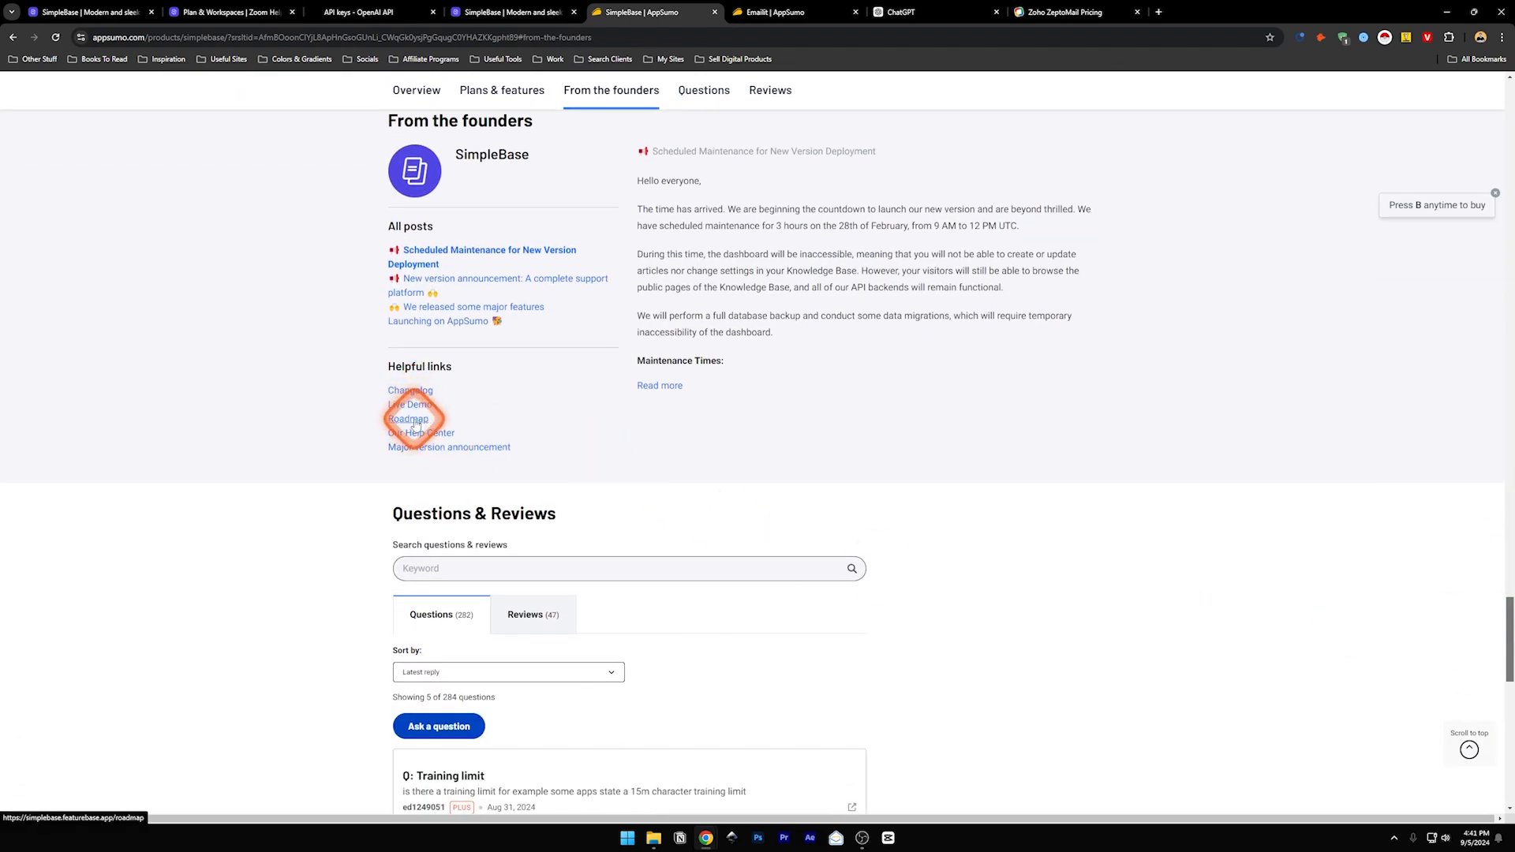
- Read the founders' posts, switch Questions & Reviews to Reviews, then scroll back to the top
drag(1506, 645, 1507, 679)
scroll(632, 584, down, 2)
scroll(627, 581, down, 2)
scroll(549, 385, up, 3)
click(544, 270)
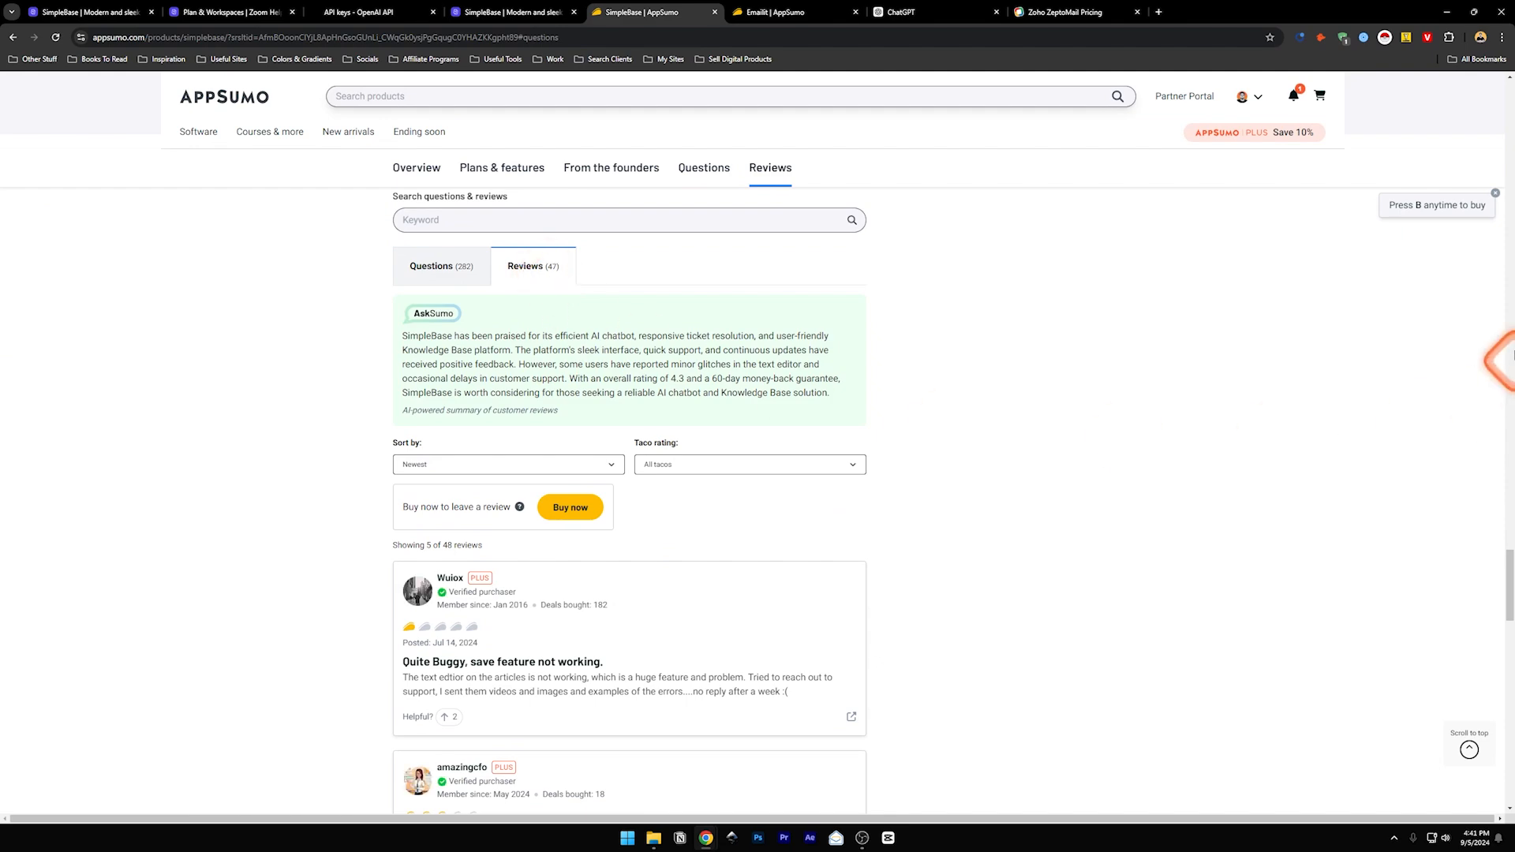
drag(1507, 561, 1507, 115)
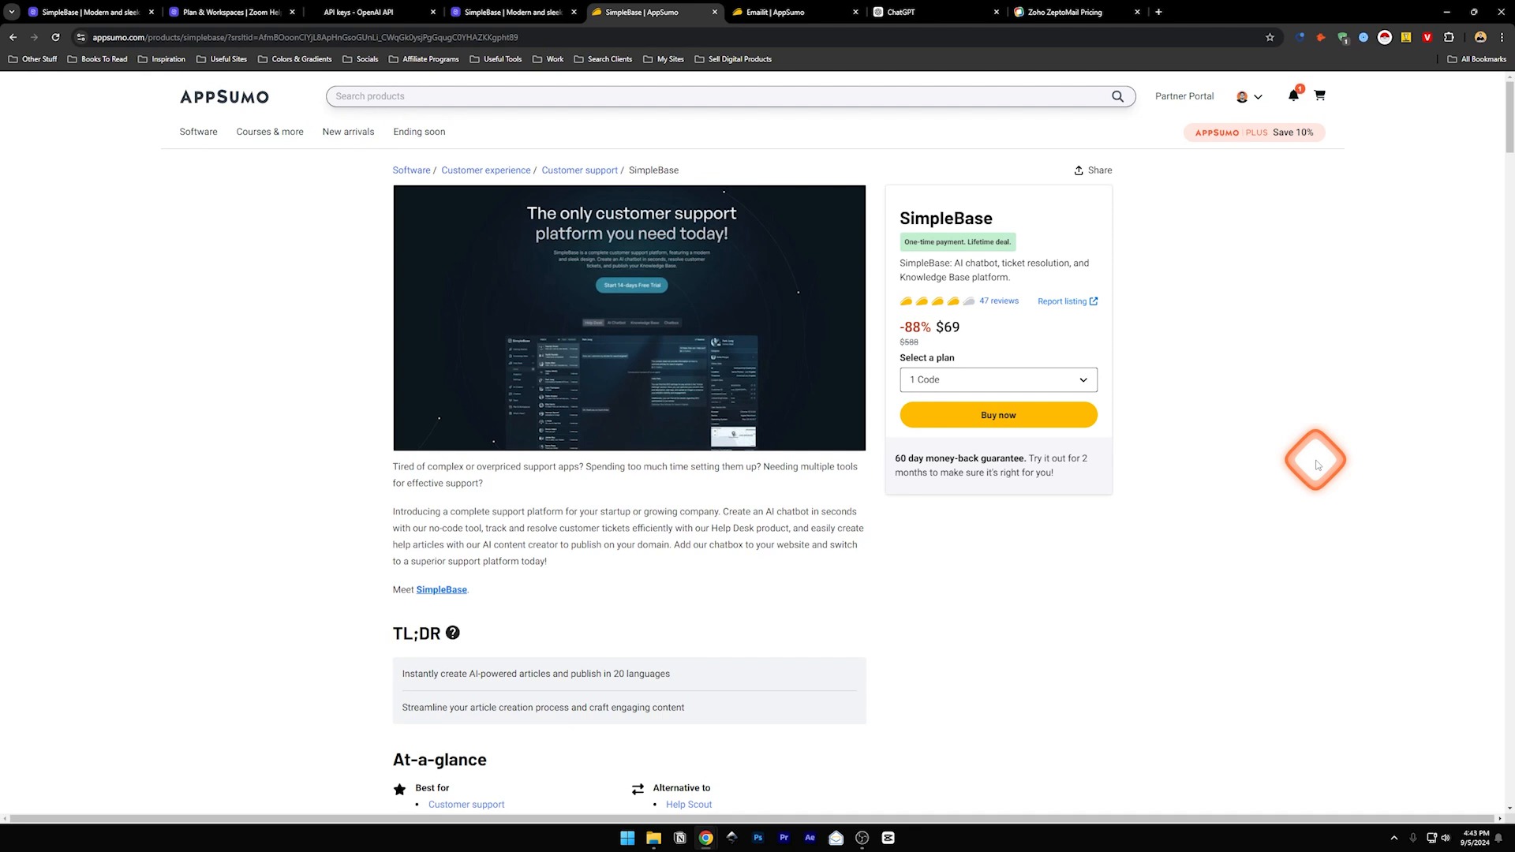
scroll(1026, 536, down, 2)
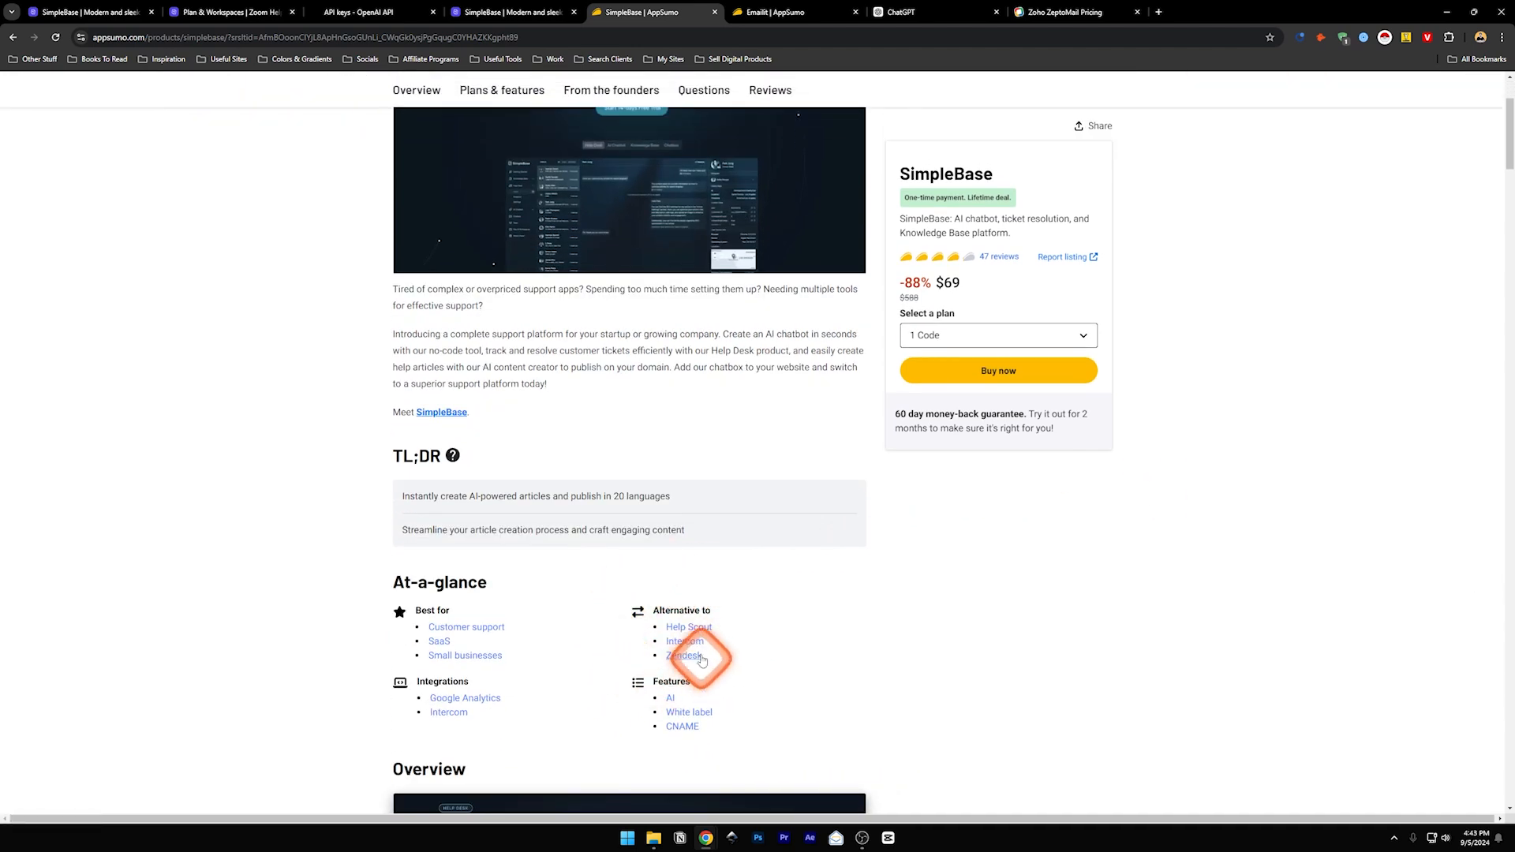
scroll(927, 562, up, 2)
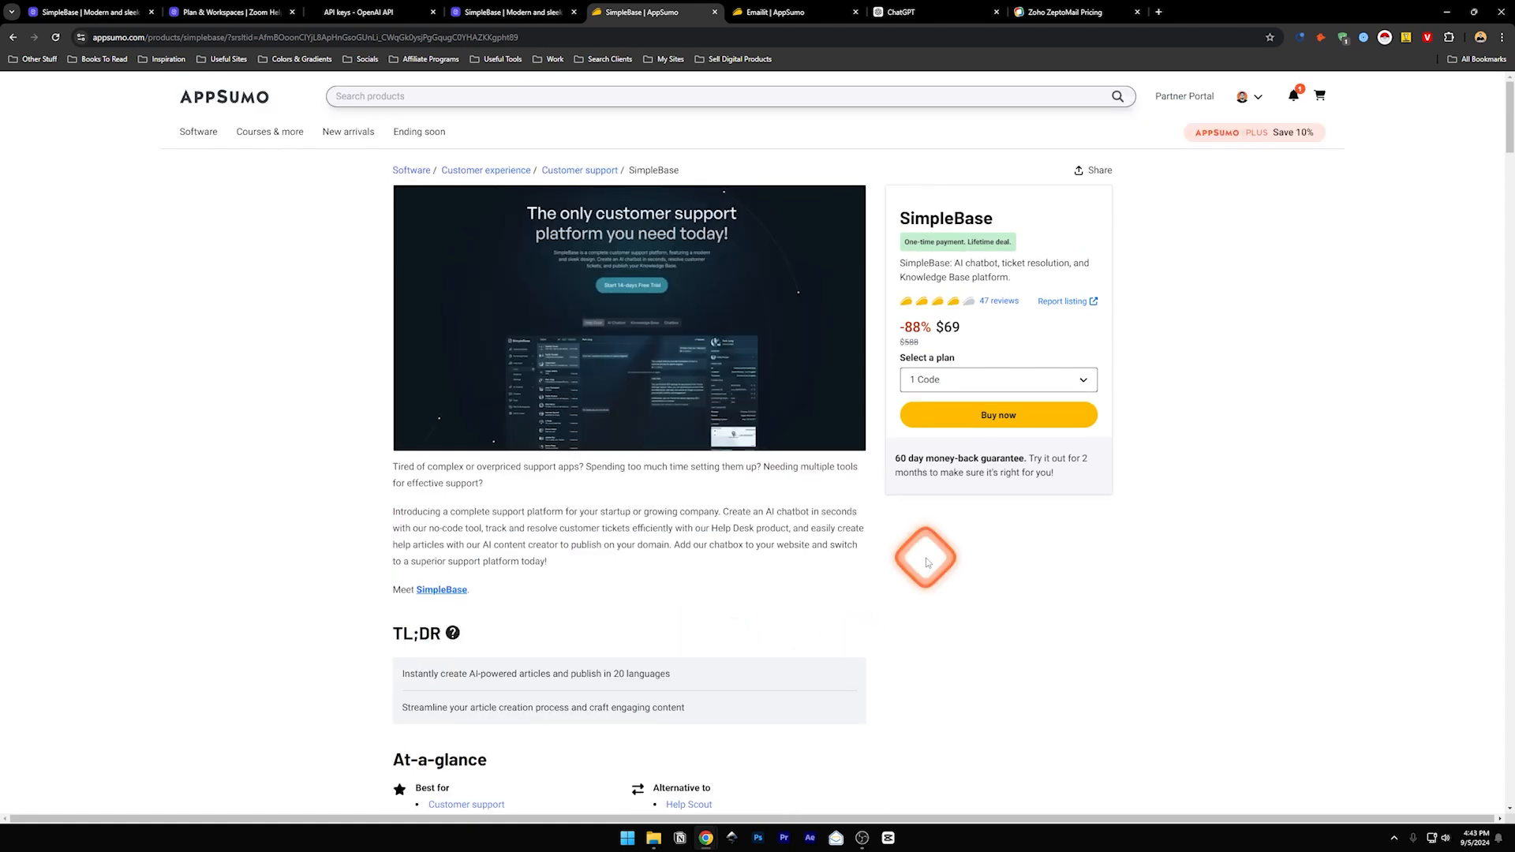